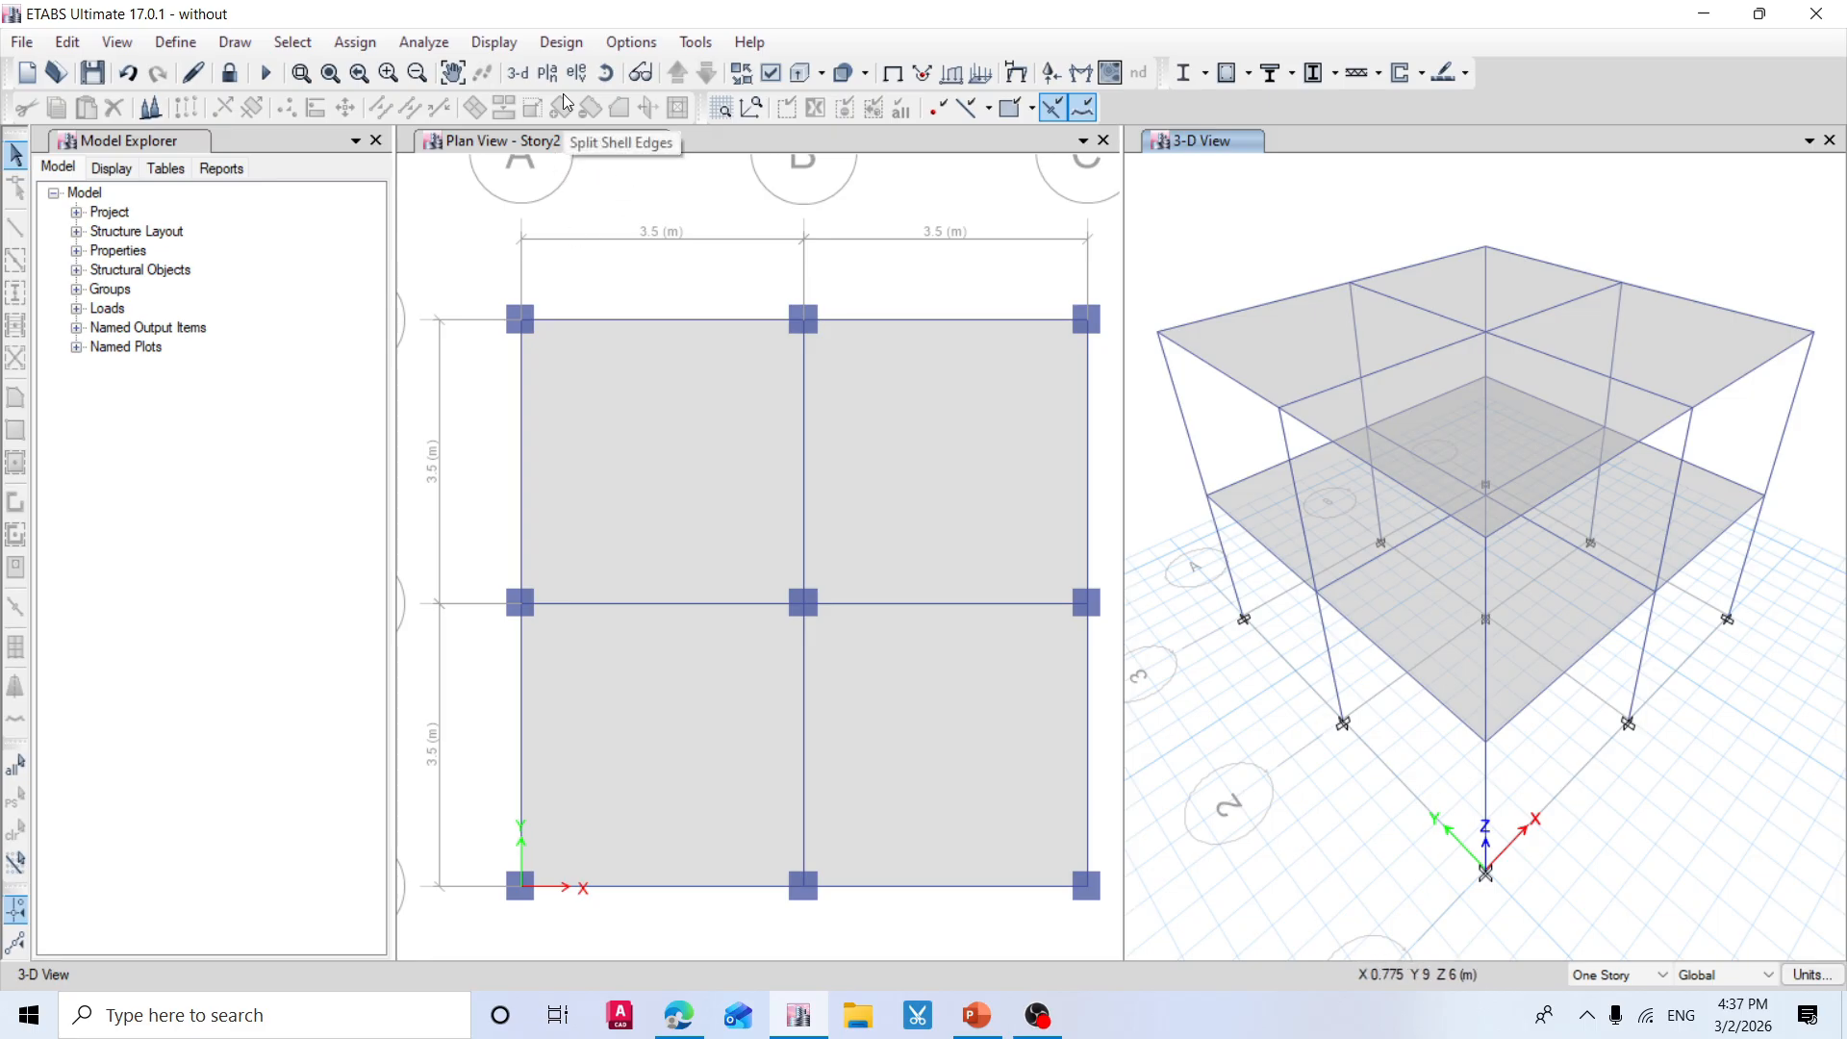
# Unlock the model, accepting deletion of the analysis results, and start a new response spectrum function of type IS 1893:2016.
pyautogui.click(231, 75)
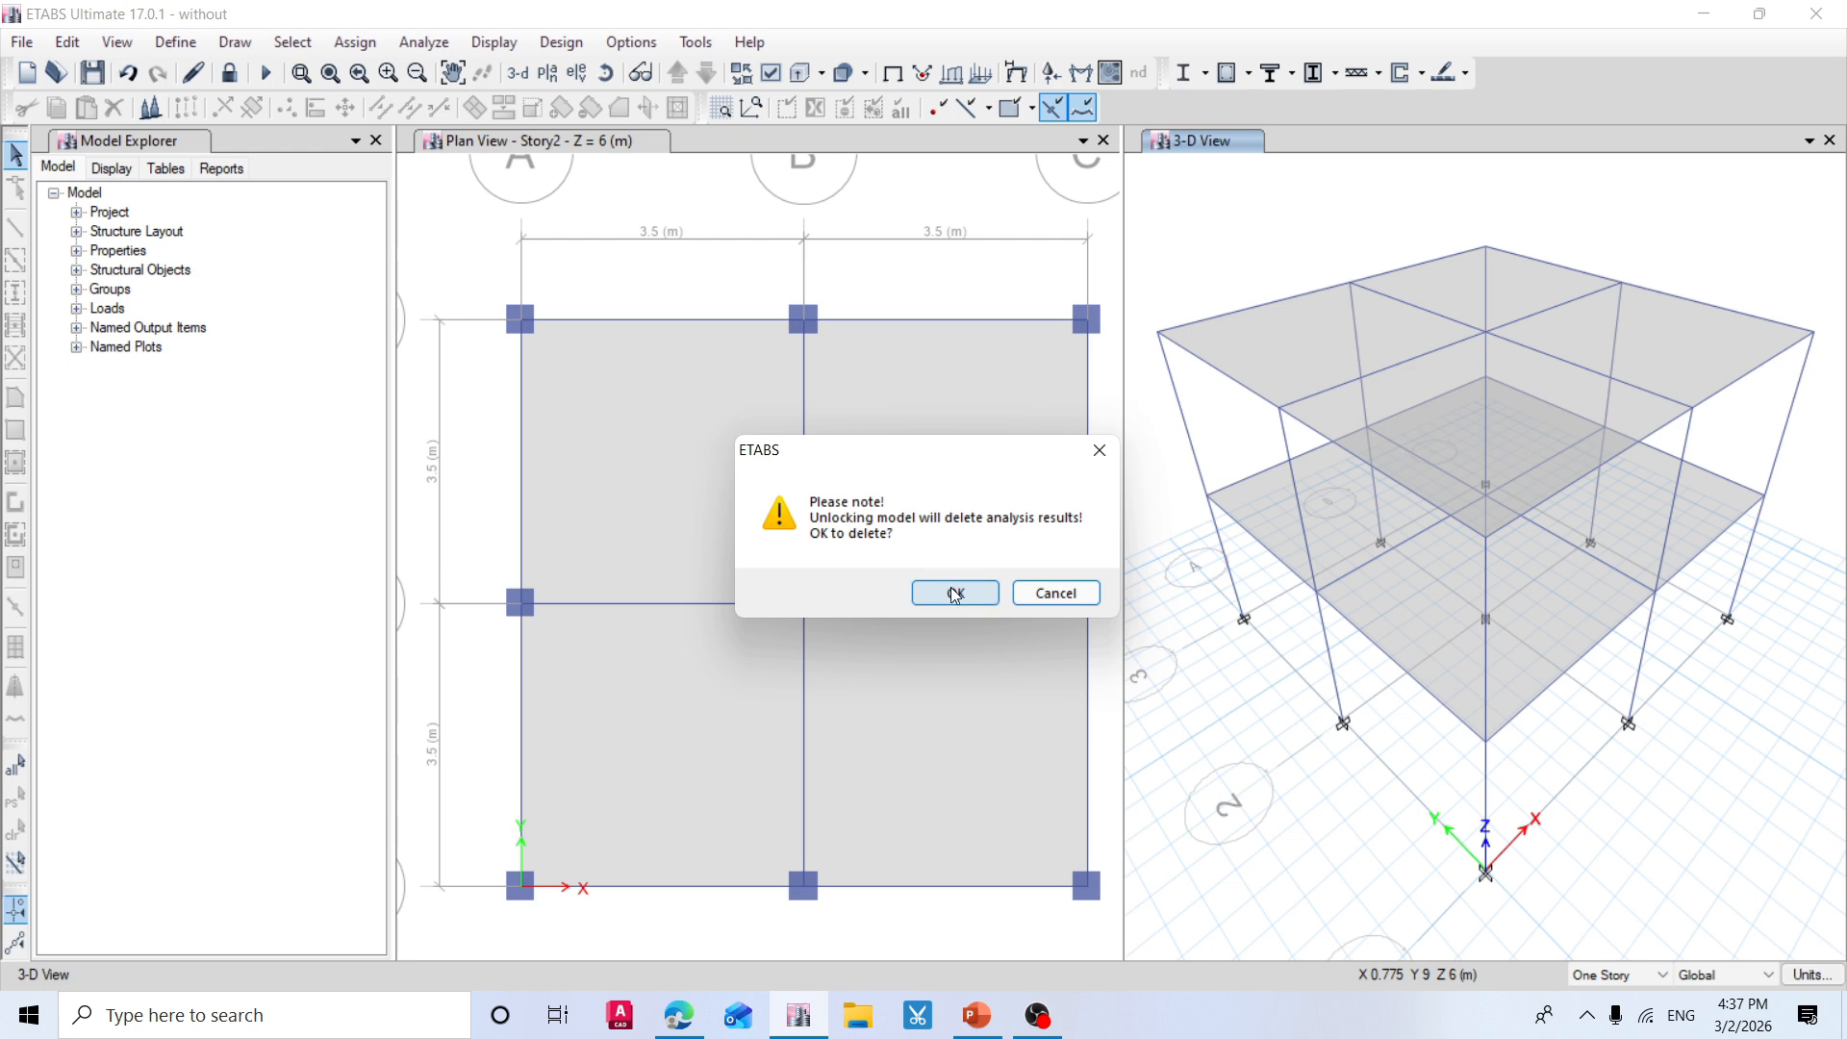
pyautogui.click(955, 594)
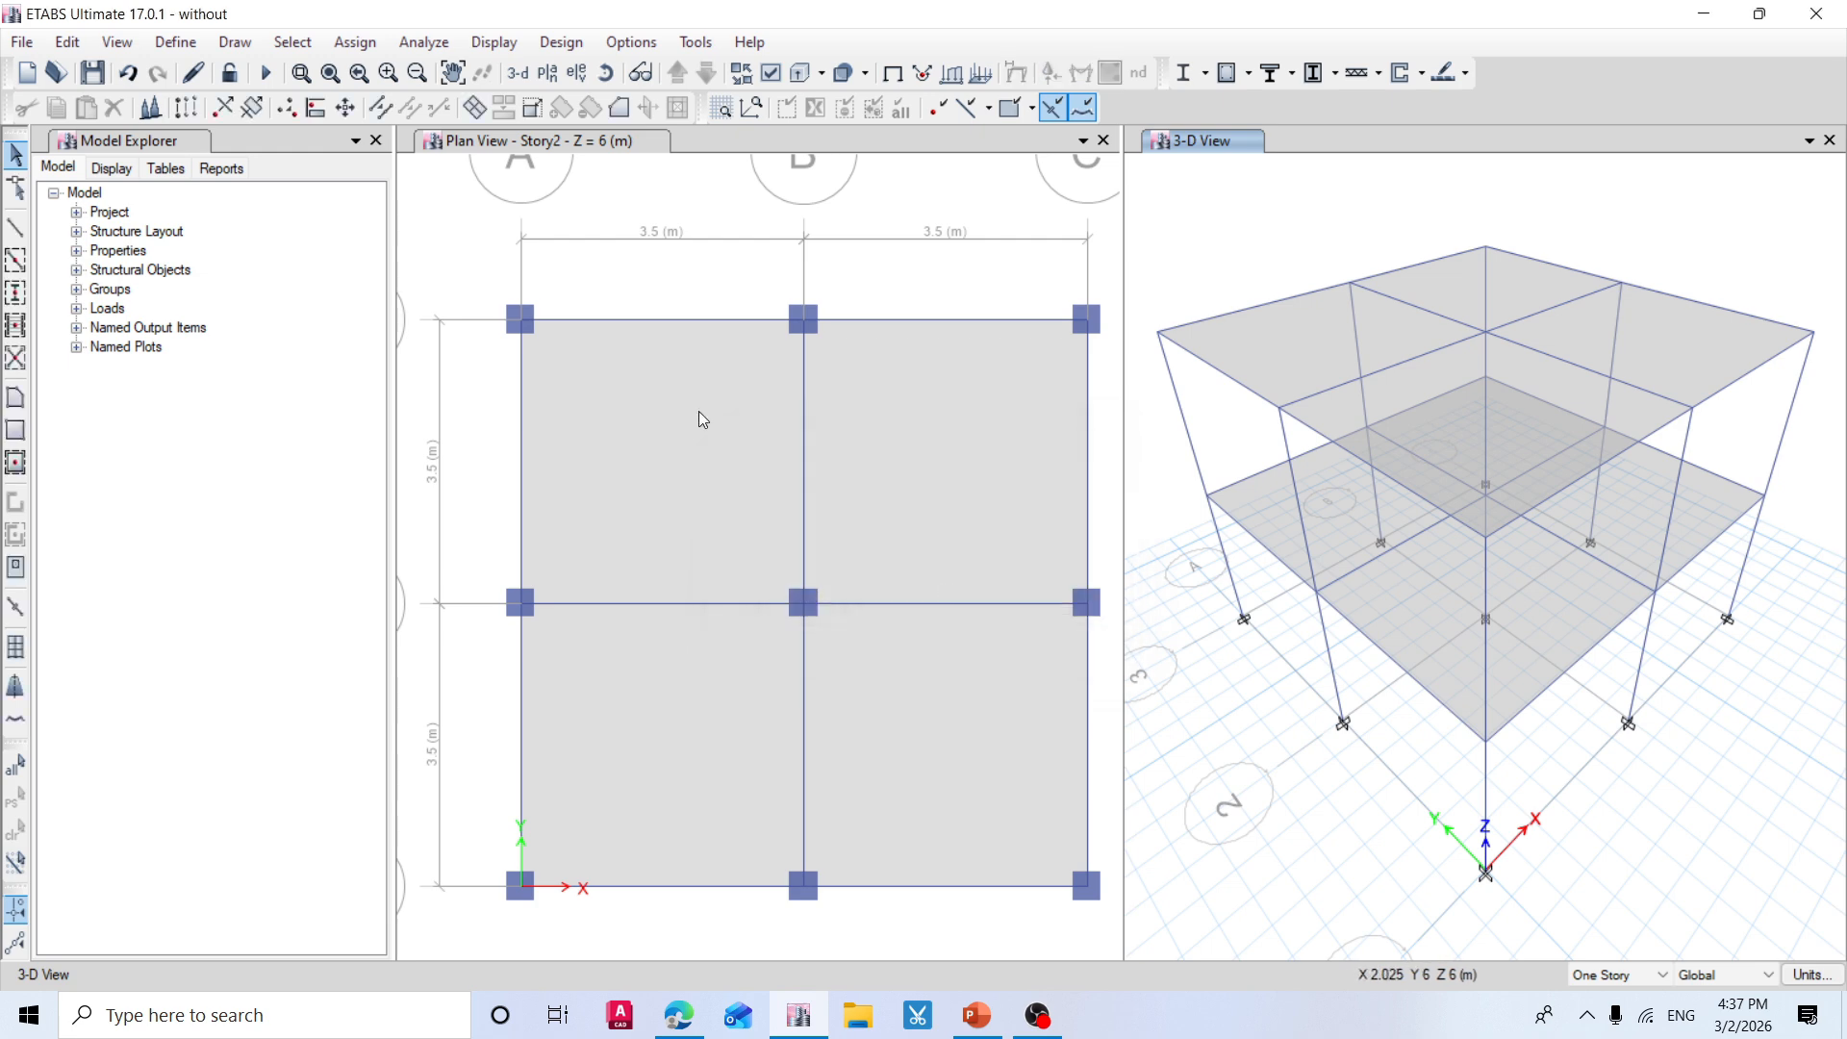
pyautogui.click(176, 42)
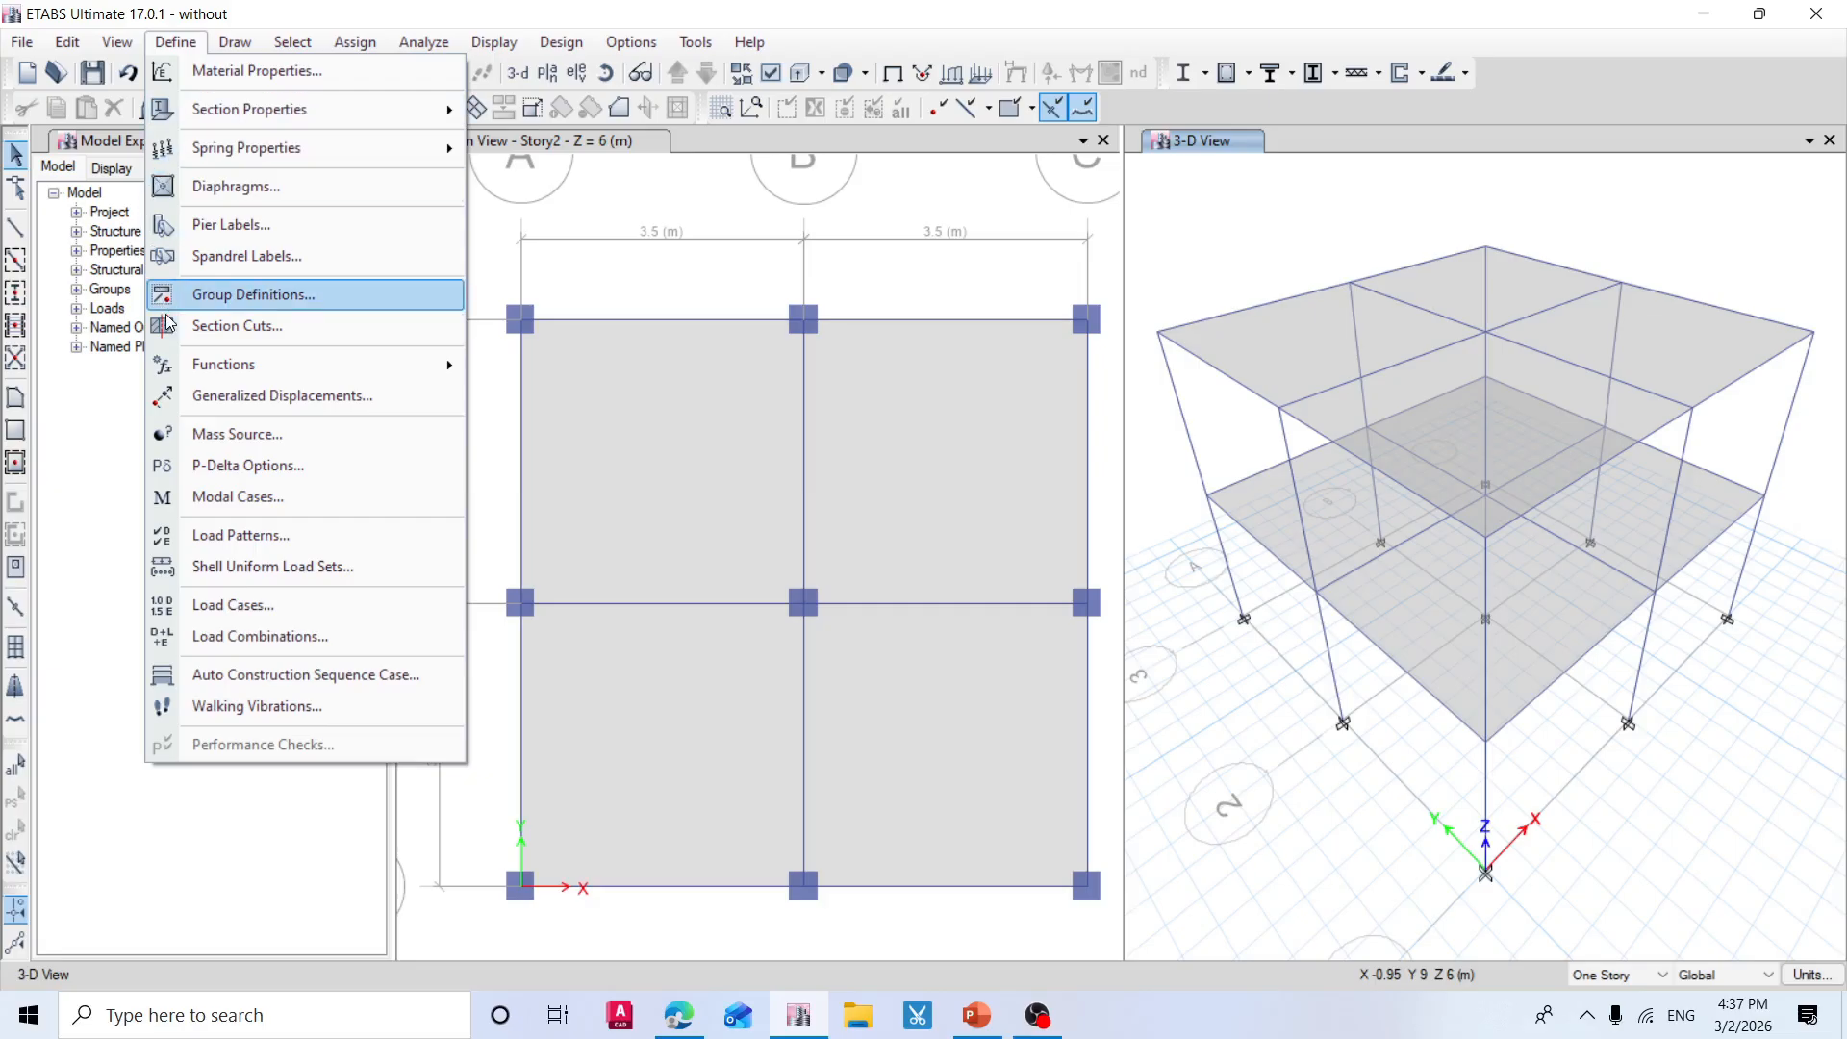
pyautogui.moveTo(248, 365)
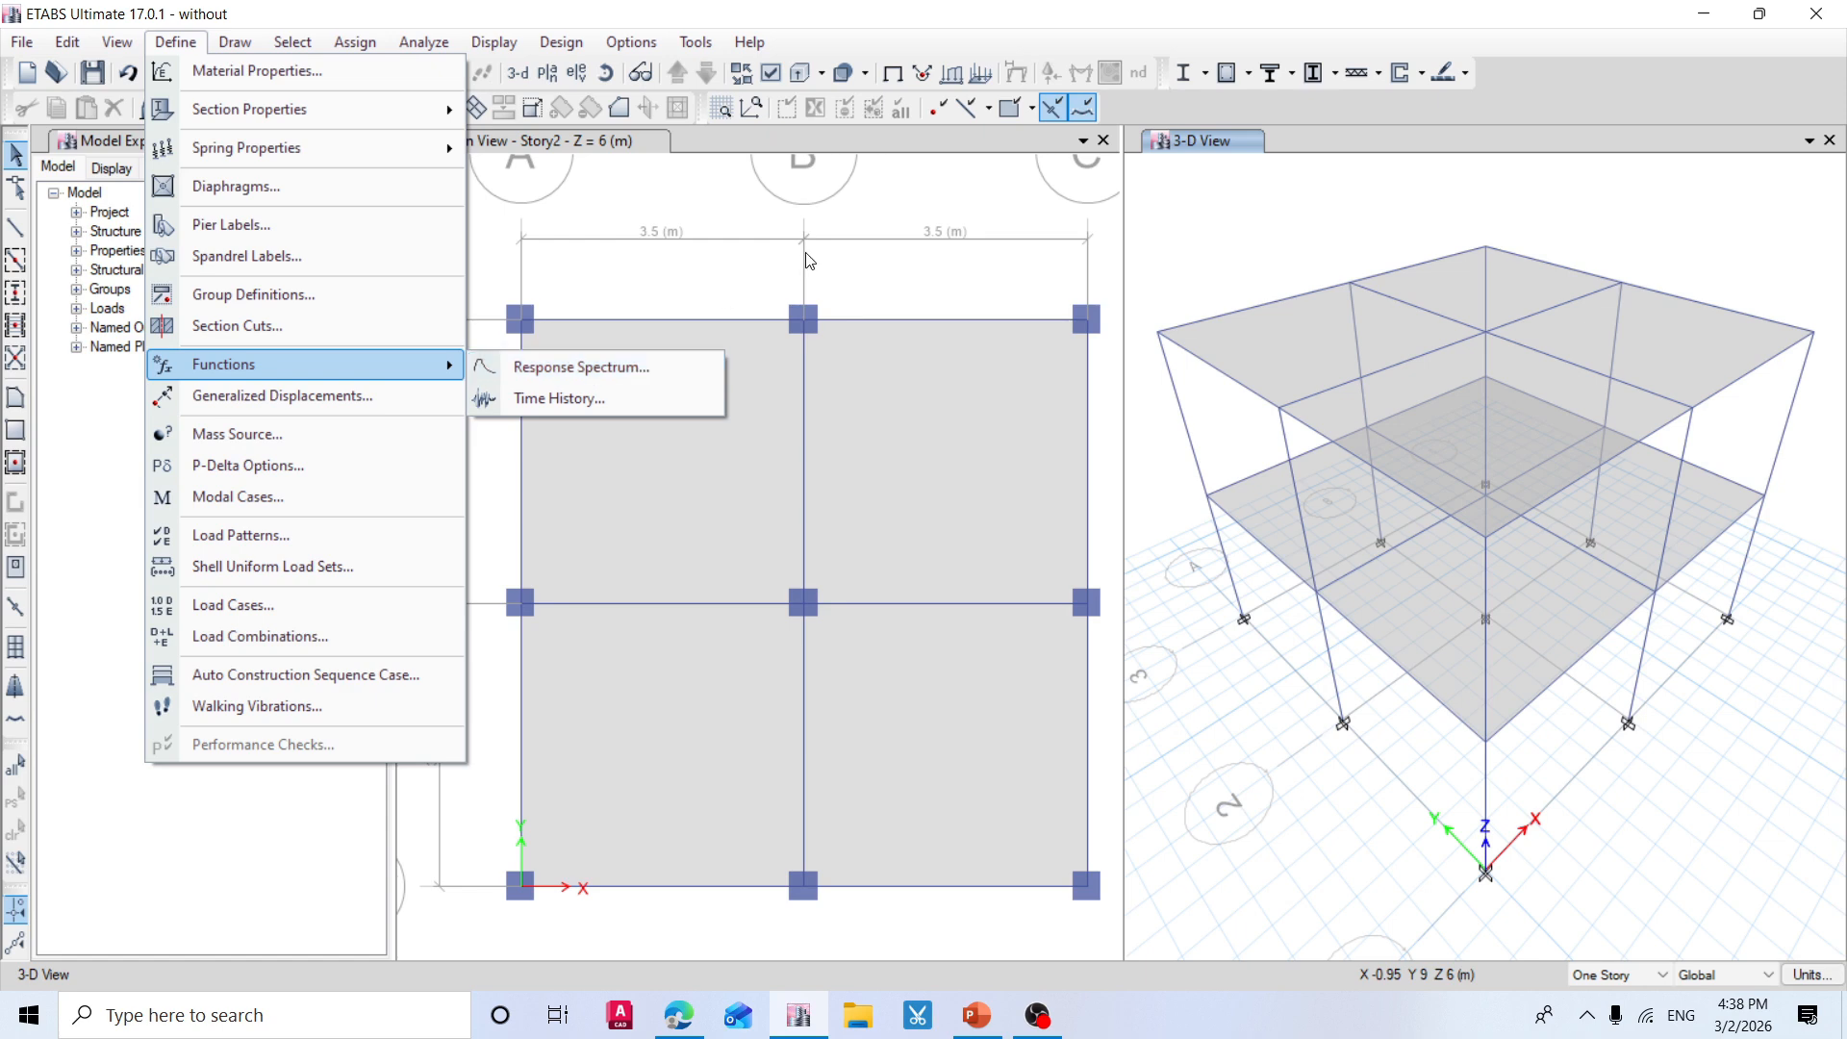
pyautogui.click(602, 367)
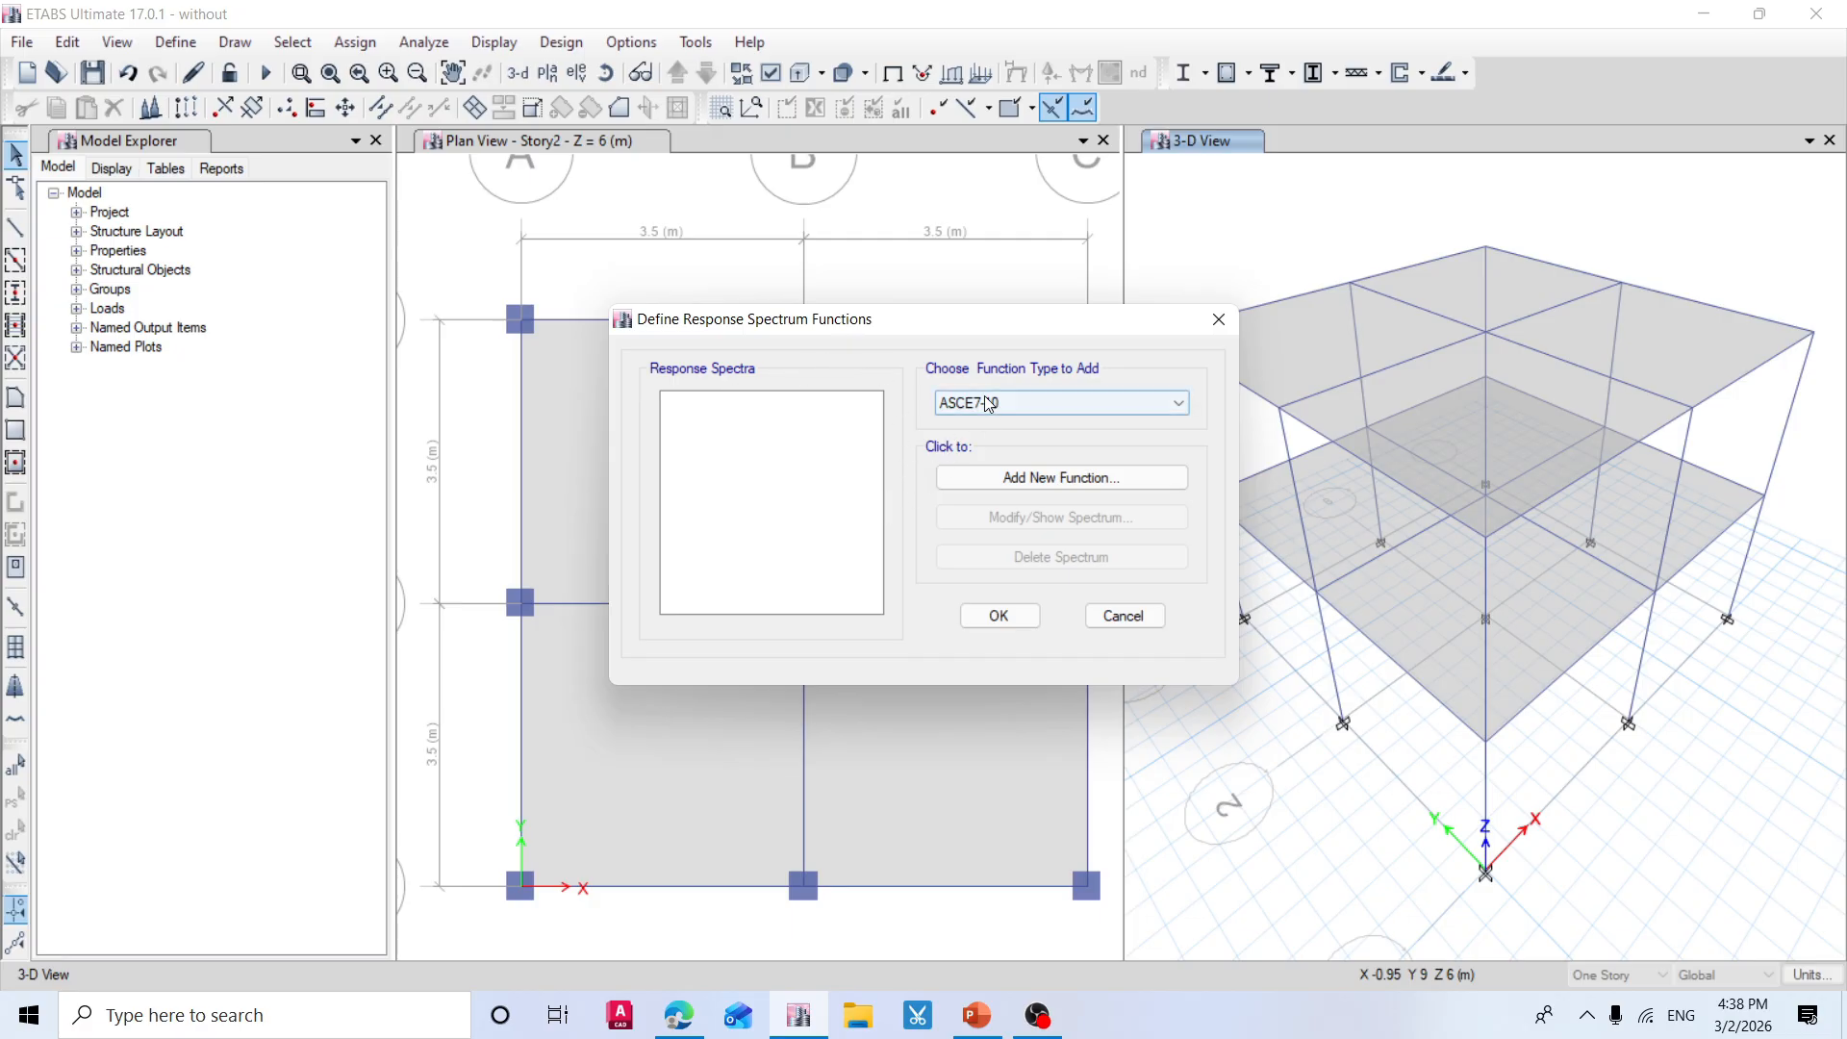
pyautogui.click(1060, 401)
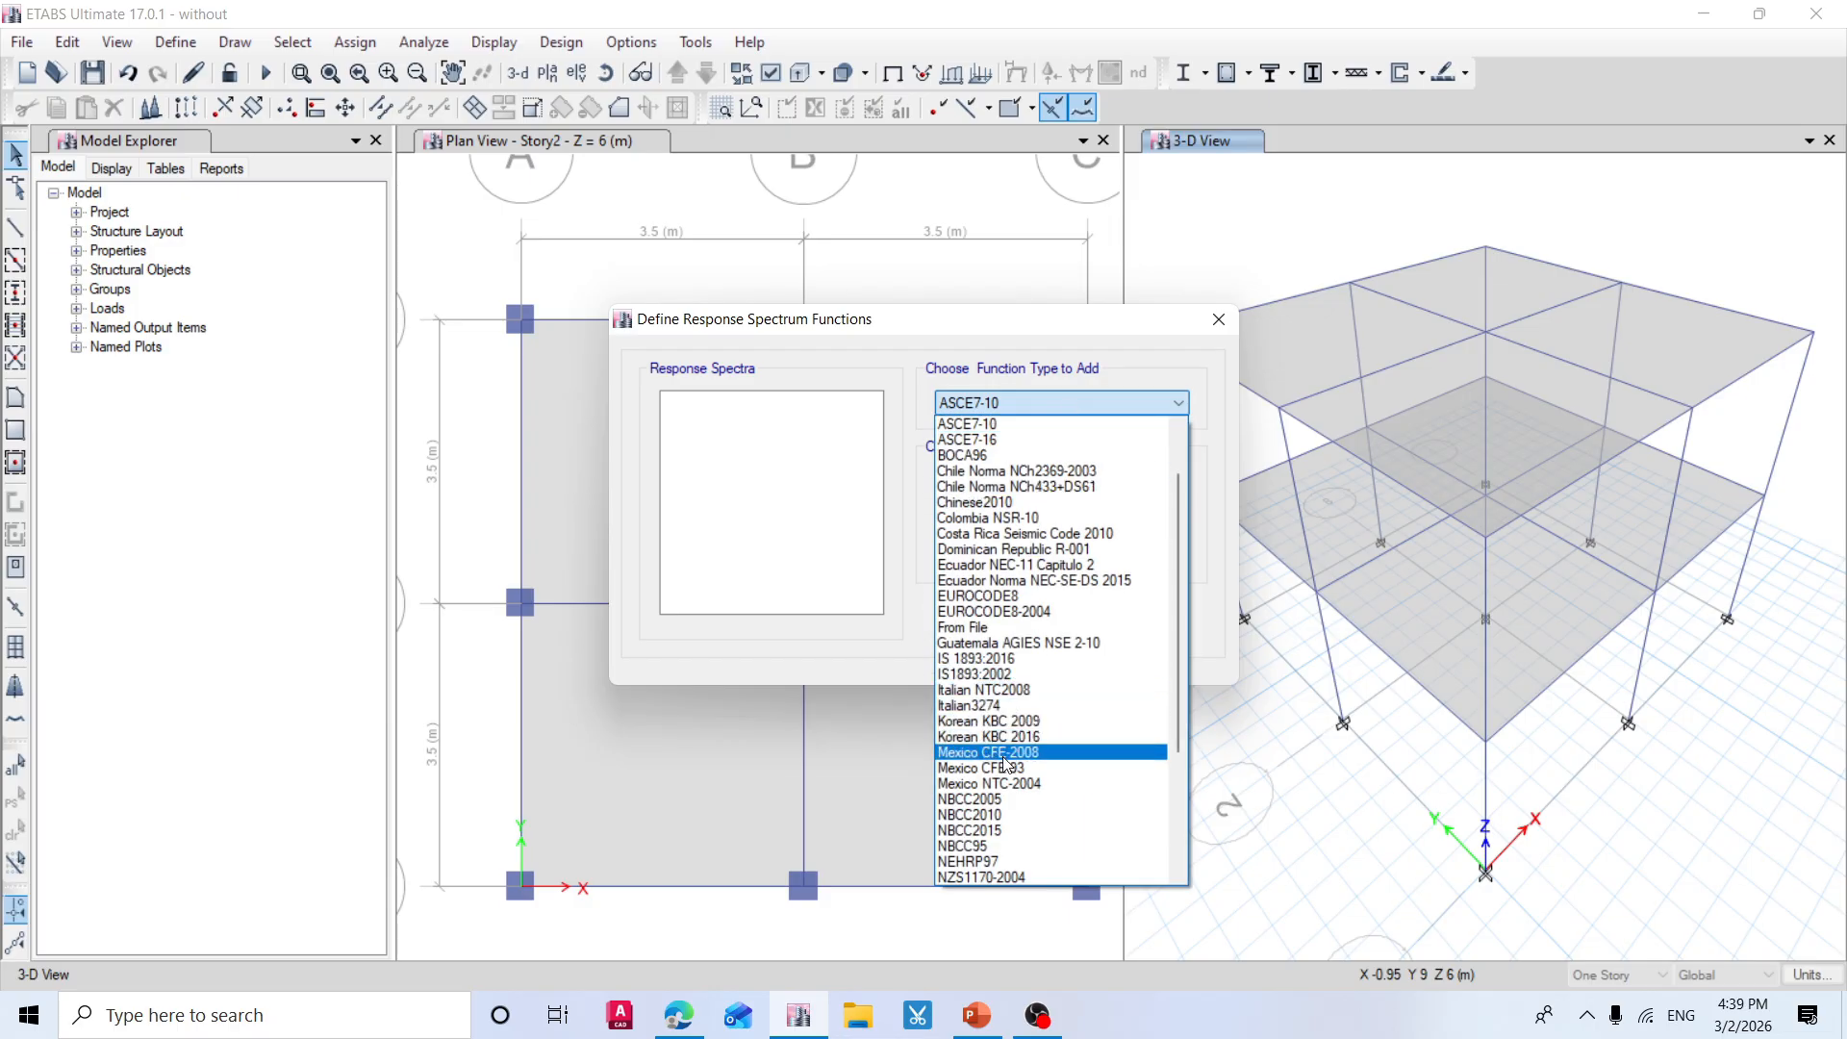
pyautogui.scroll(-2, 1001, 729)
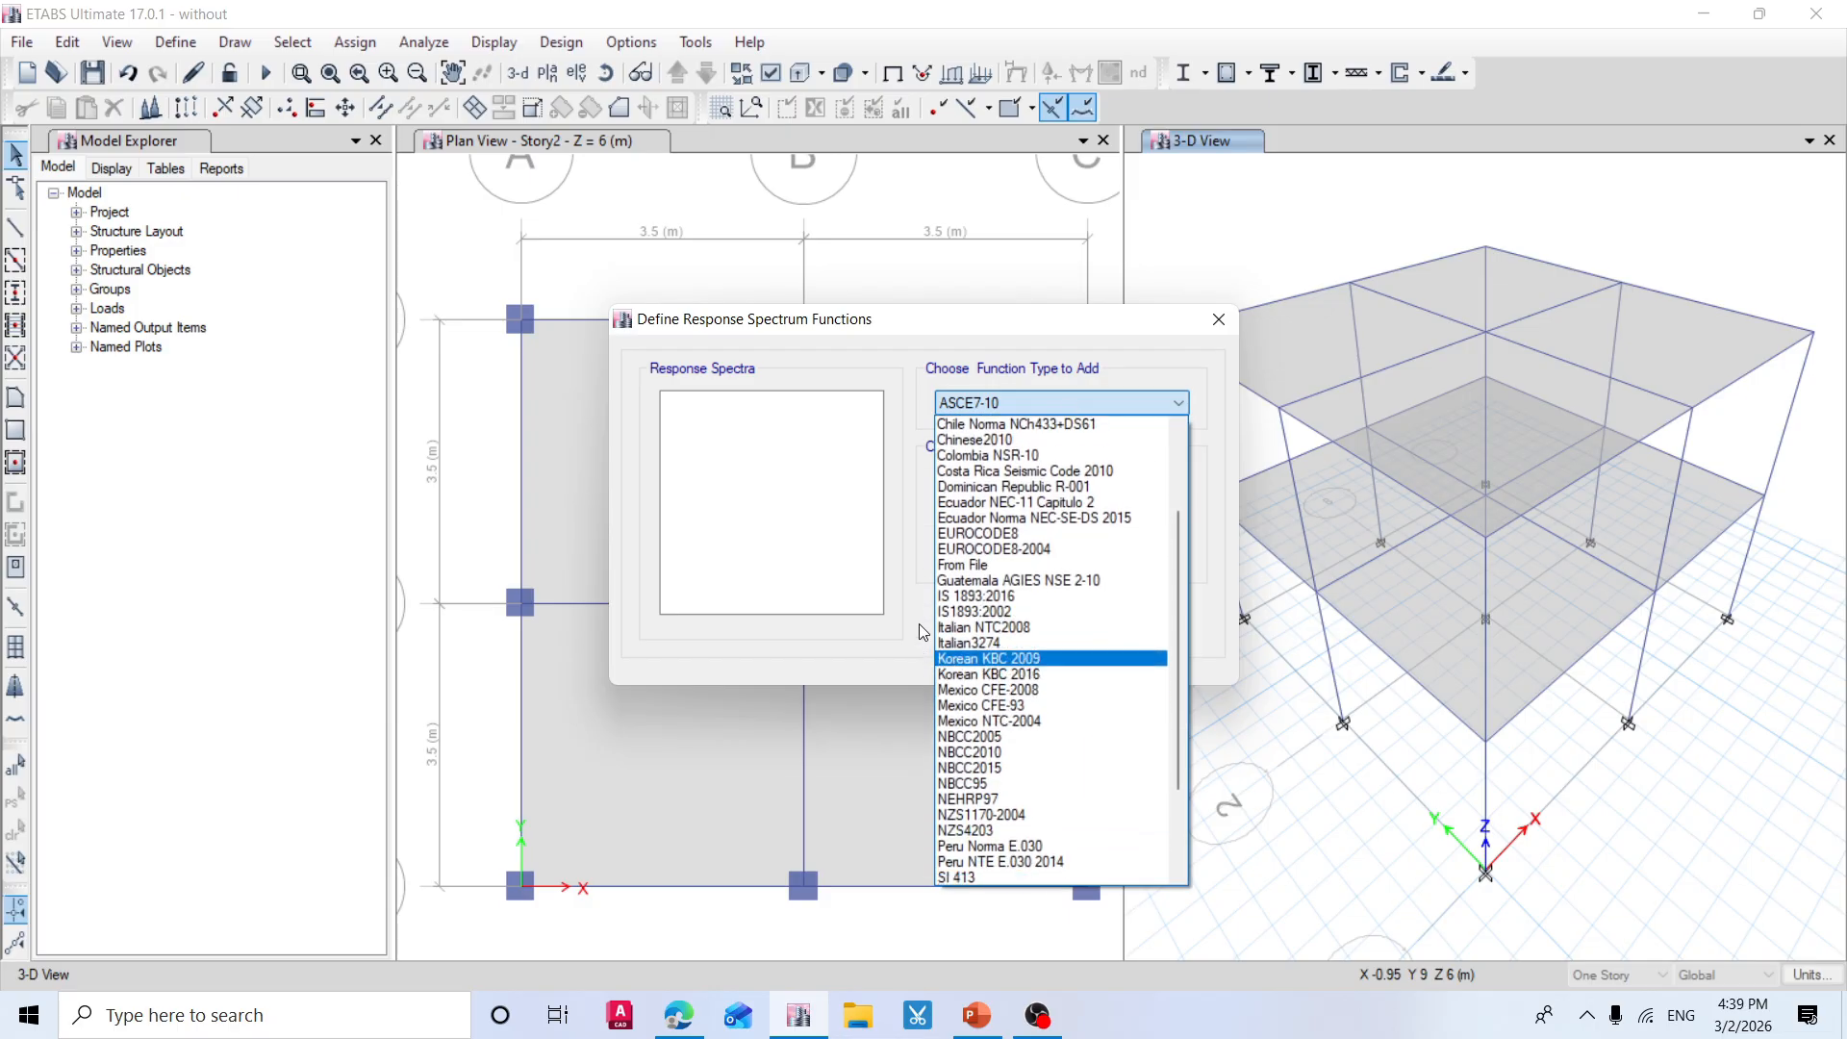
pyautogui.click(1027, 605)
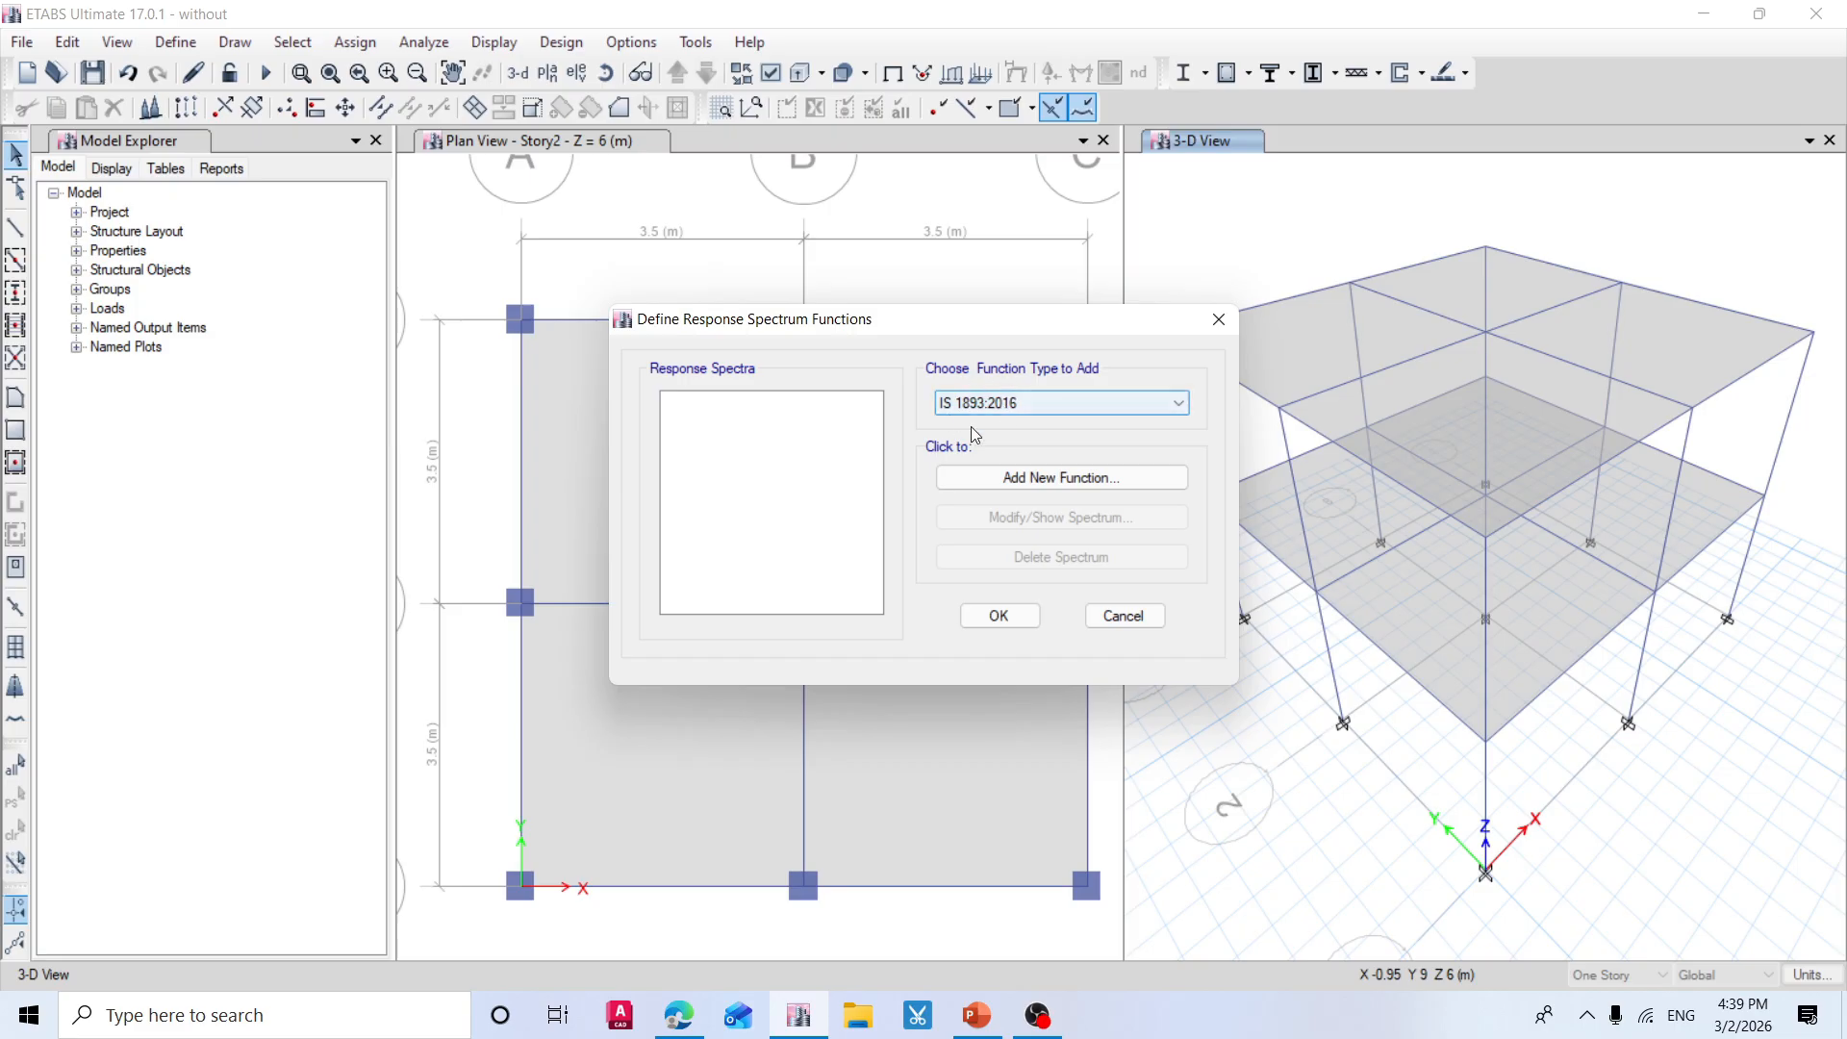
pyautogui.click(1078, 479)
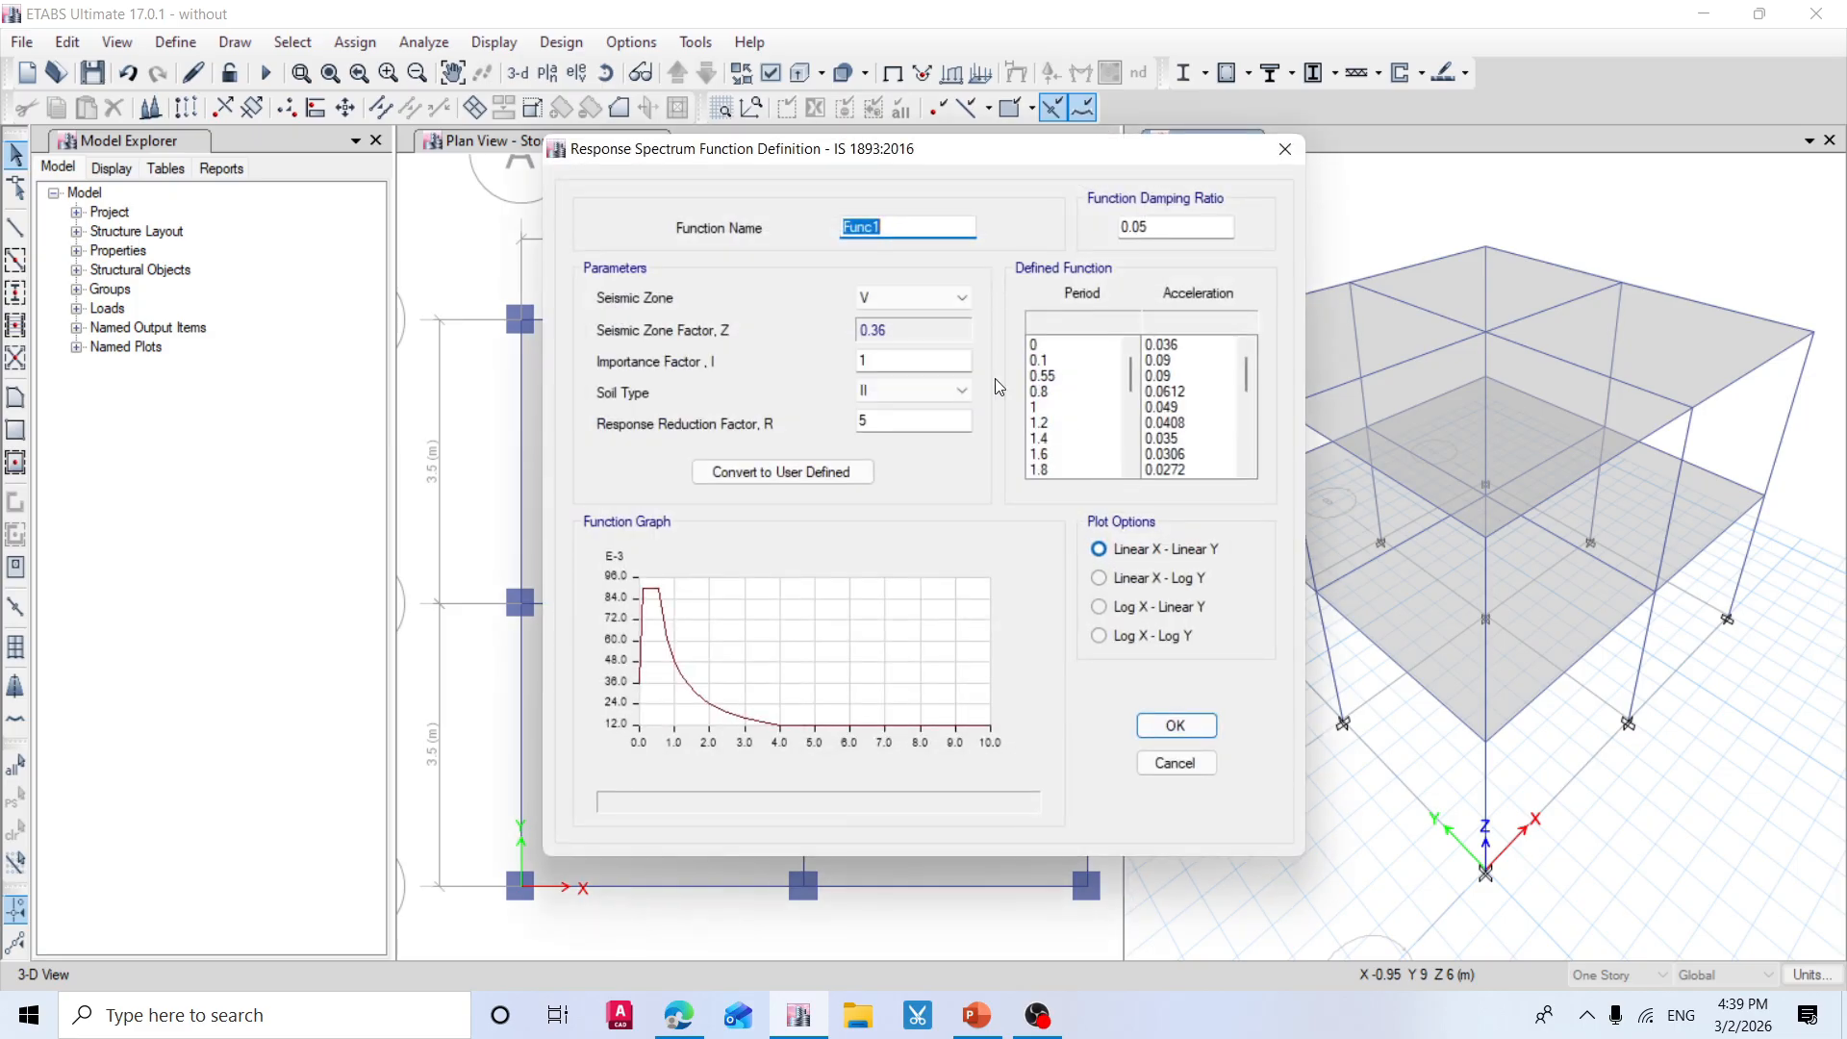
# Name the new function "response spectrum".
pyautogui.click(894, 229)
pyautogui.press('BackSpace')
pyautogui.press('BackSpace')
pyautogui.press('BackSpace')
pyautogui.press('BackSpace')
pyautogui.press('BackSpace')
pyautogui.write('response spectrum')
# Set the function's soil type to III and choose seismic zone V.
pyautogui.click(892, 299)
pyautogui.click(891, 299)
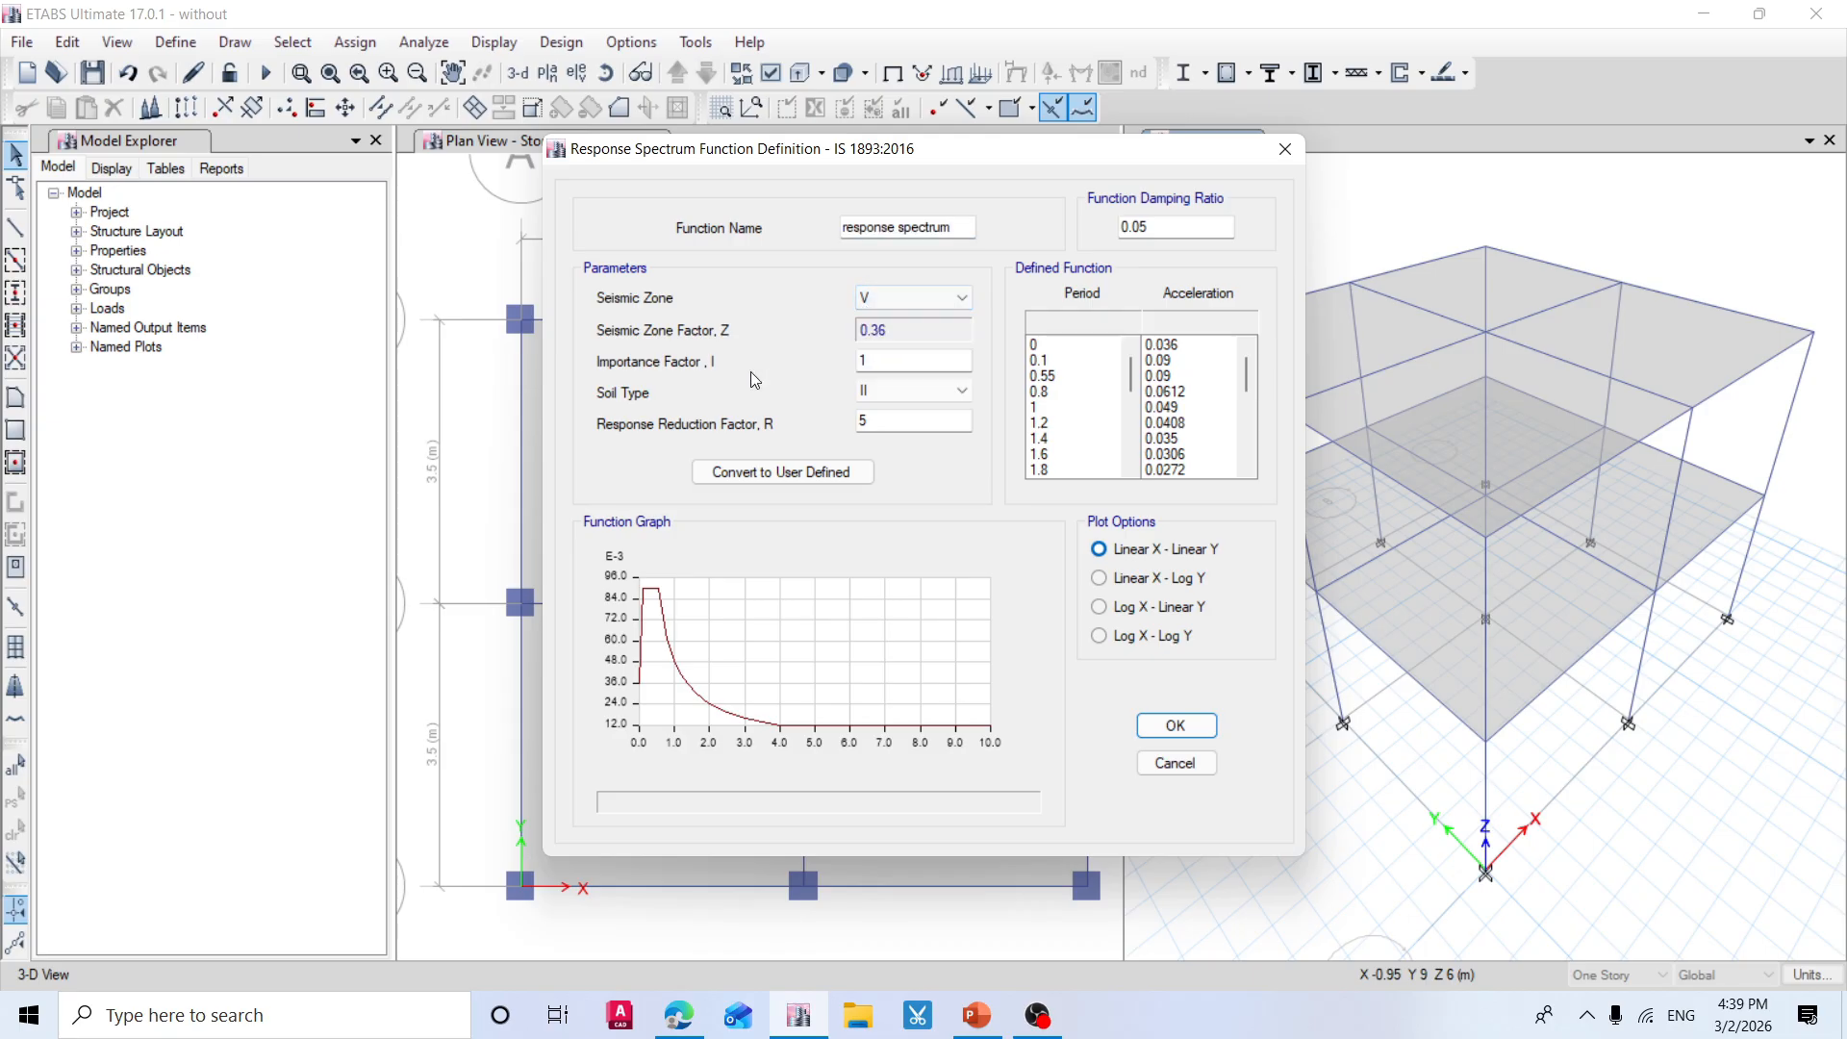
pyautogui.click(876, 362)
pyautogui.click(893, 398)
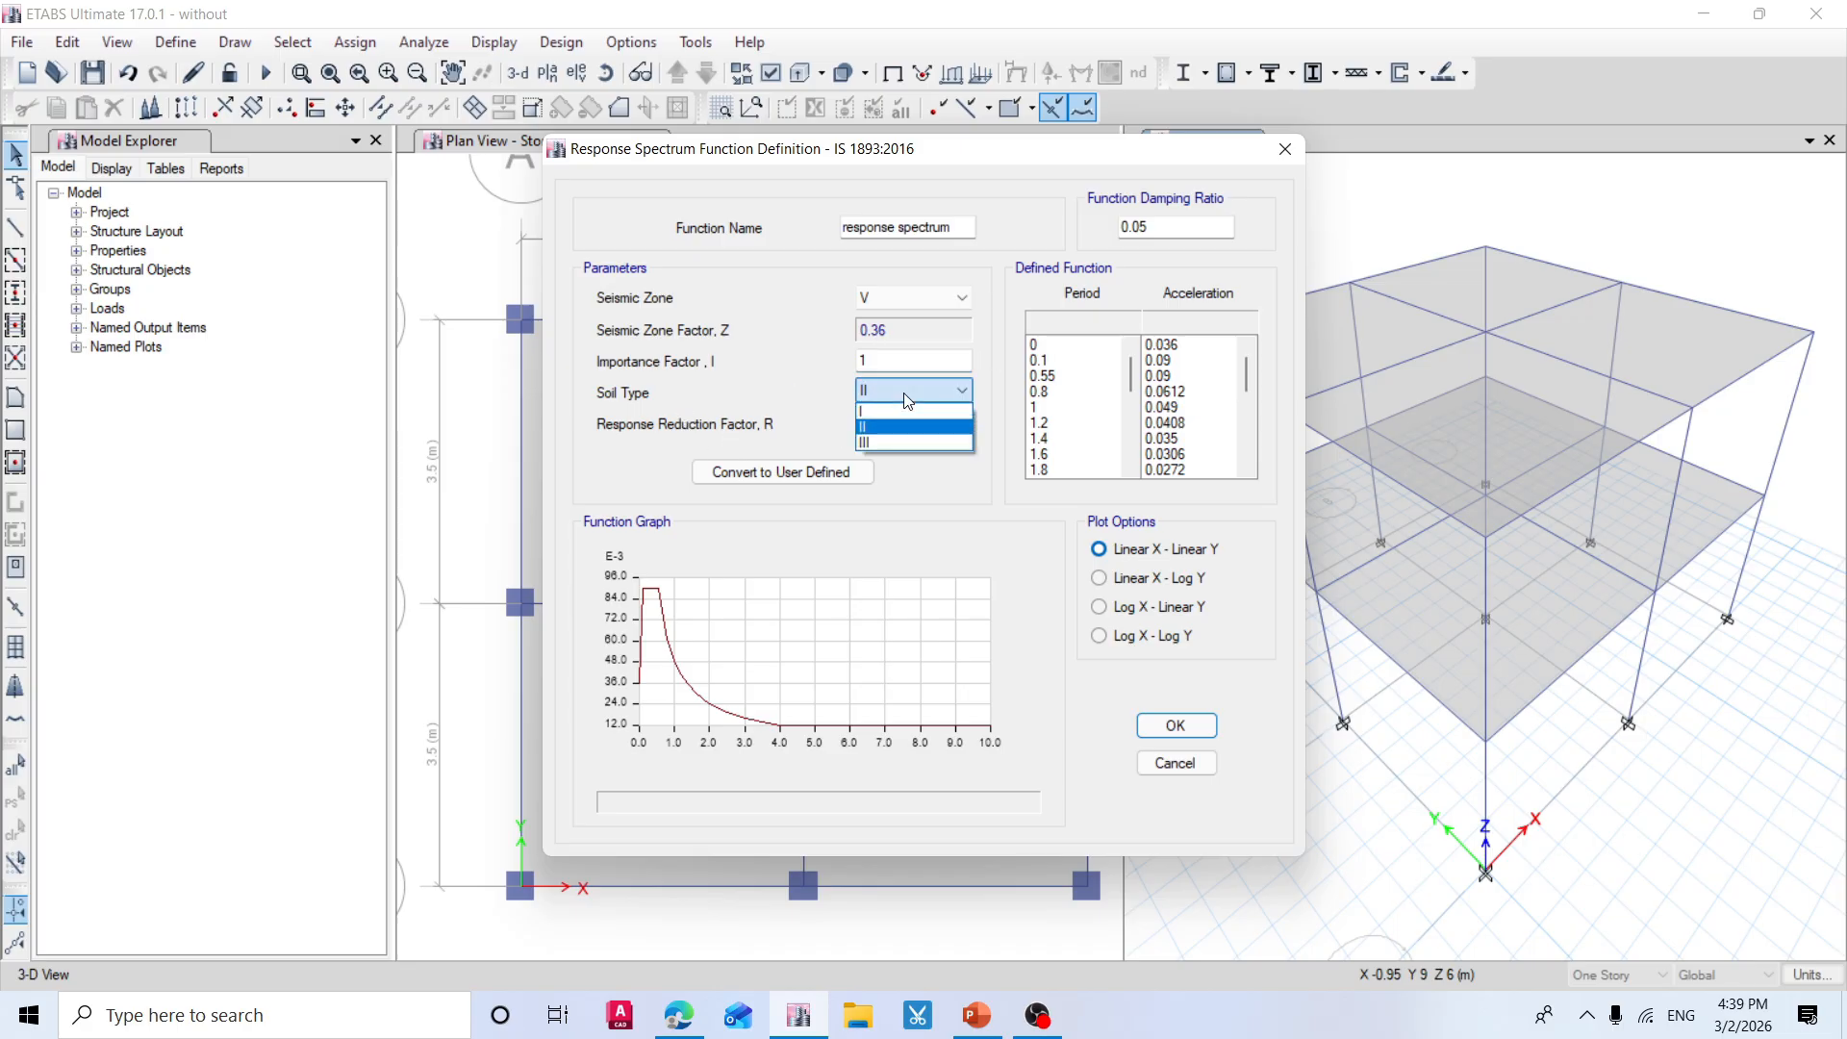
pyautogui.click(905, 398)
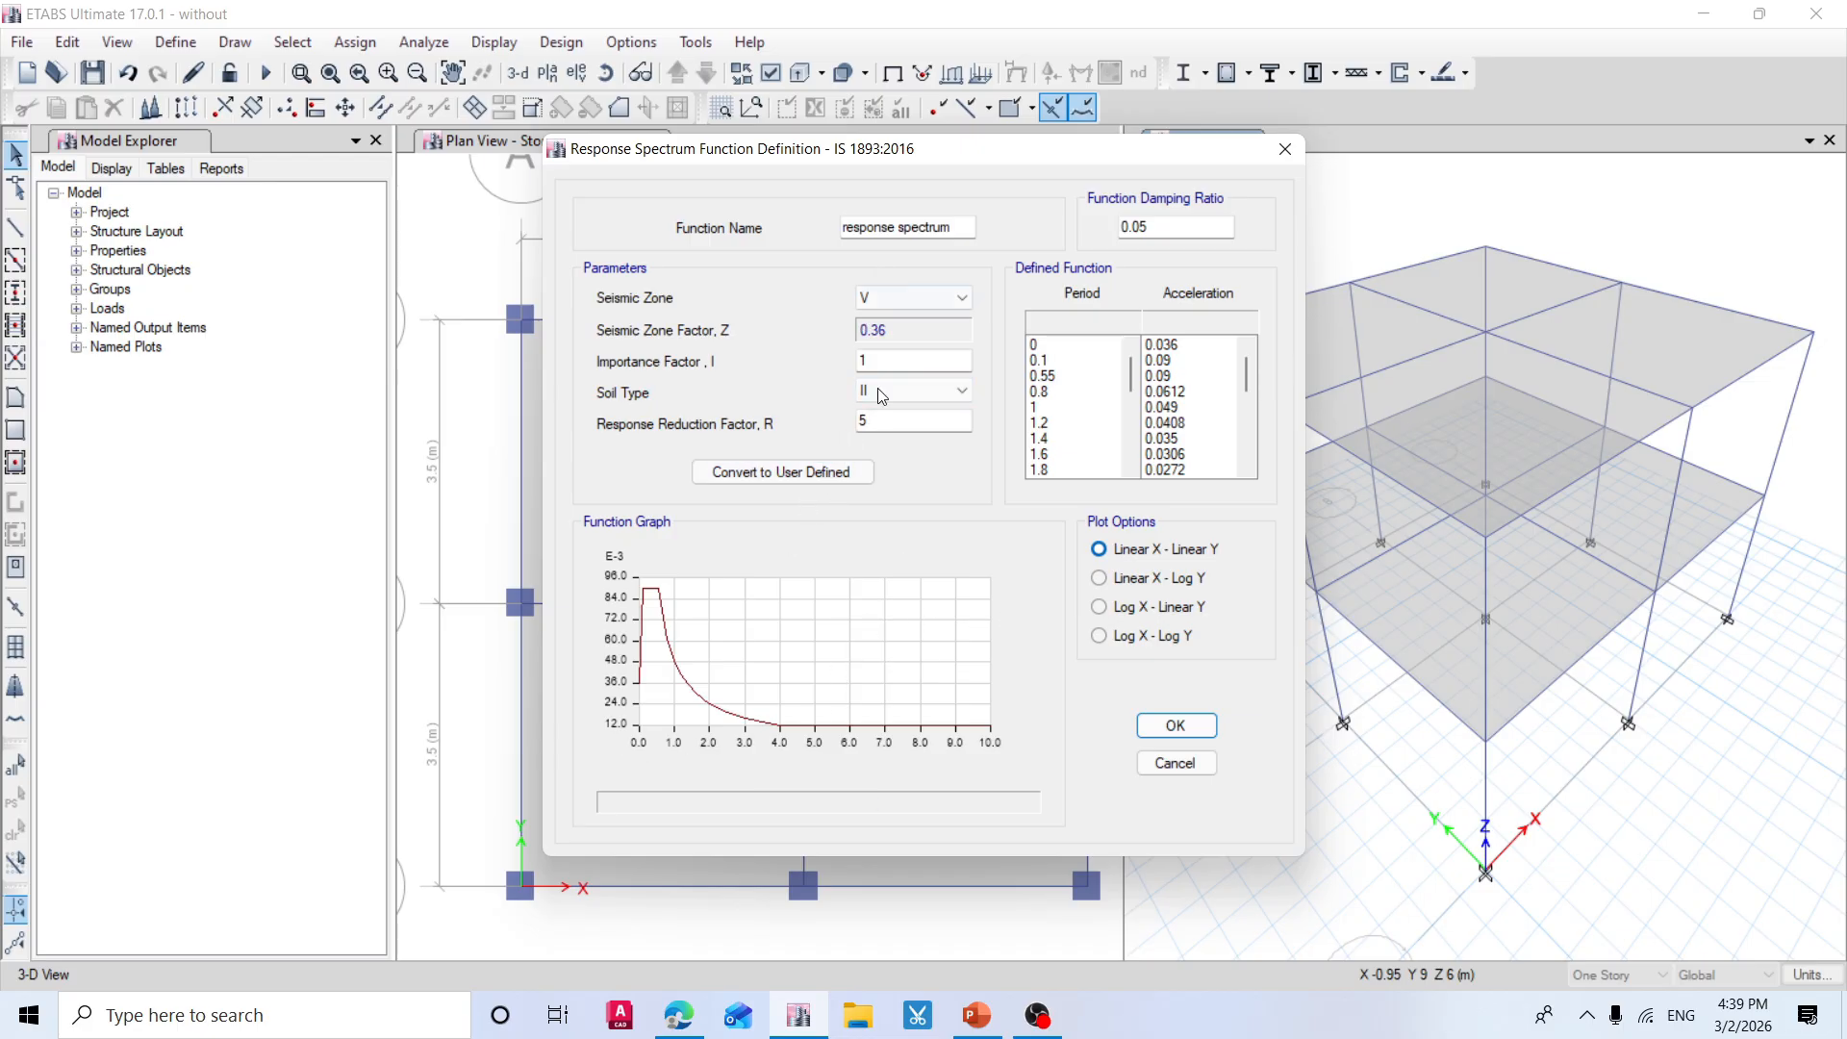
pyautogui.scroll(-1, 881, 396)
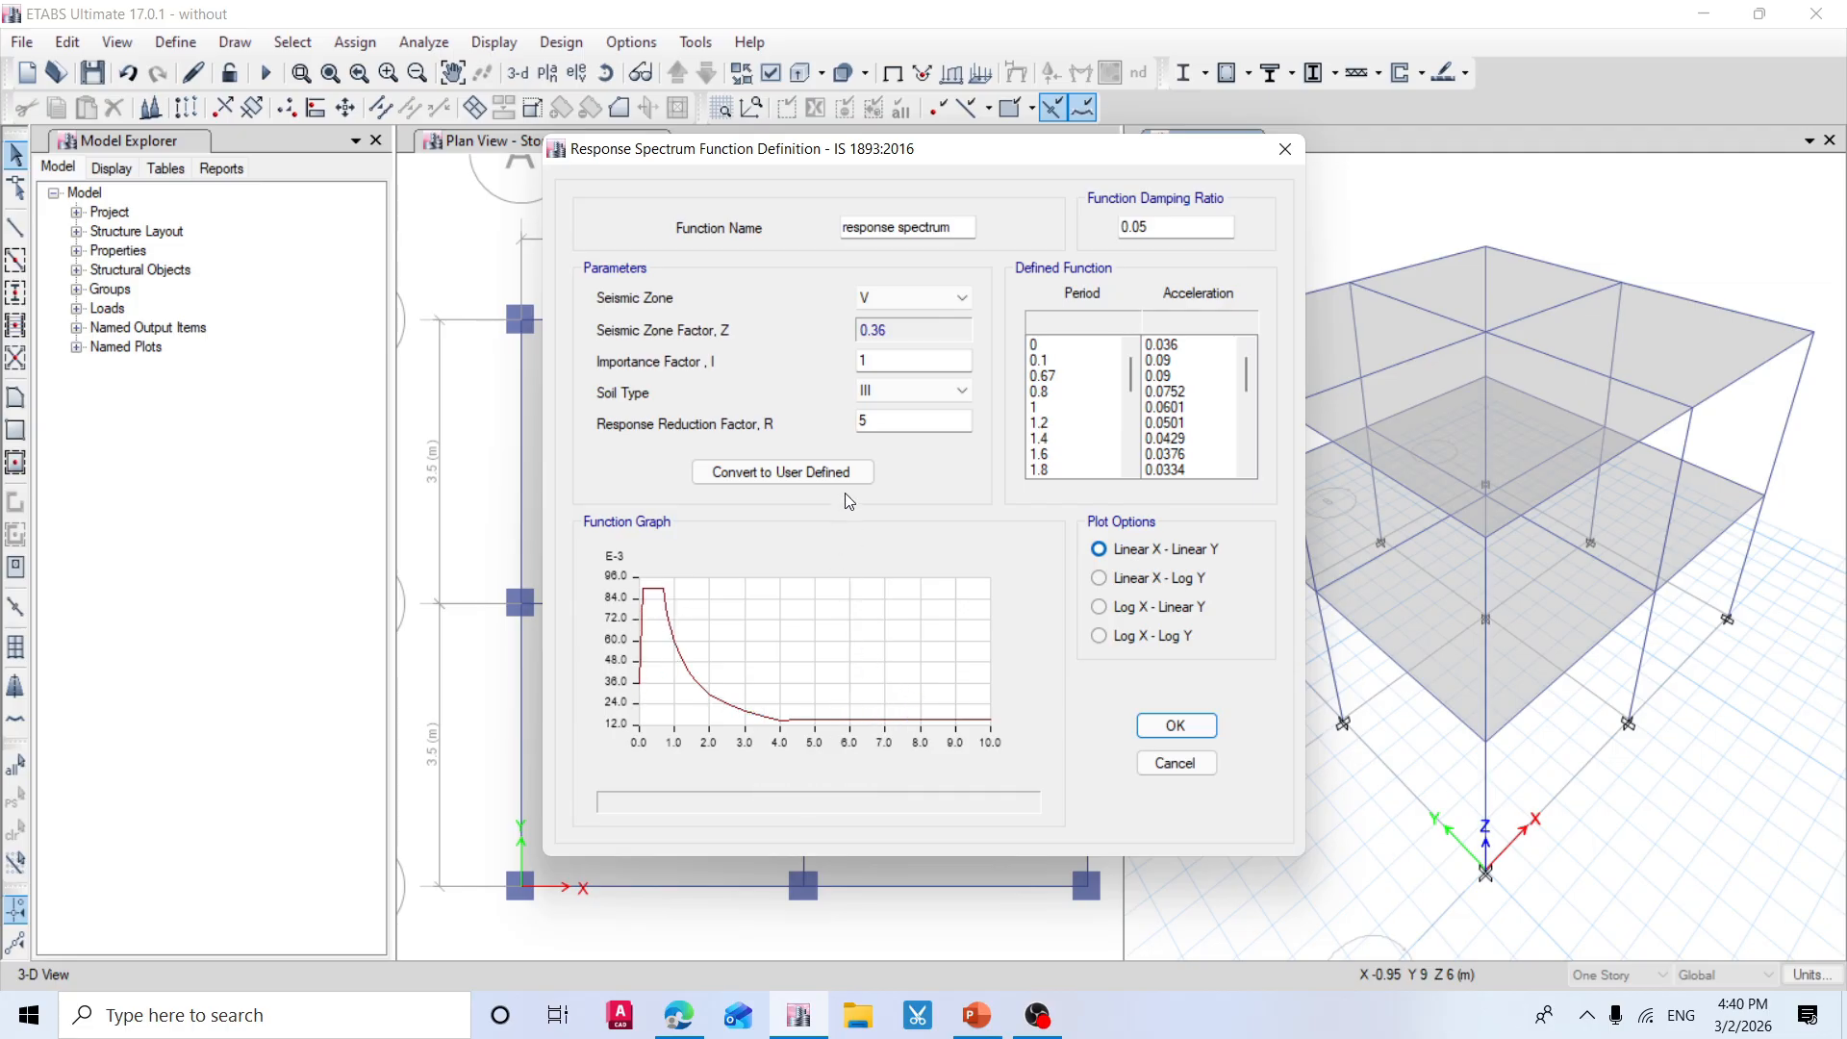
pyautogui.click(961, 299)
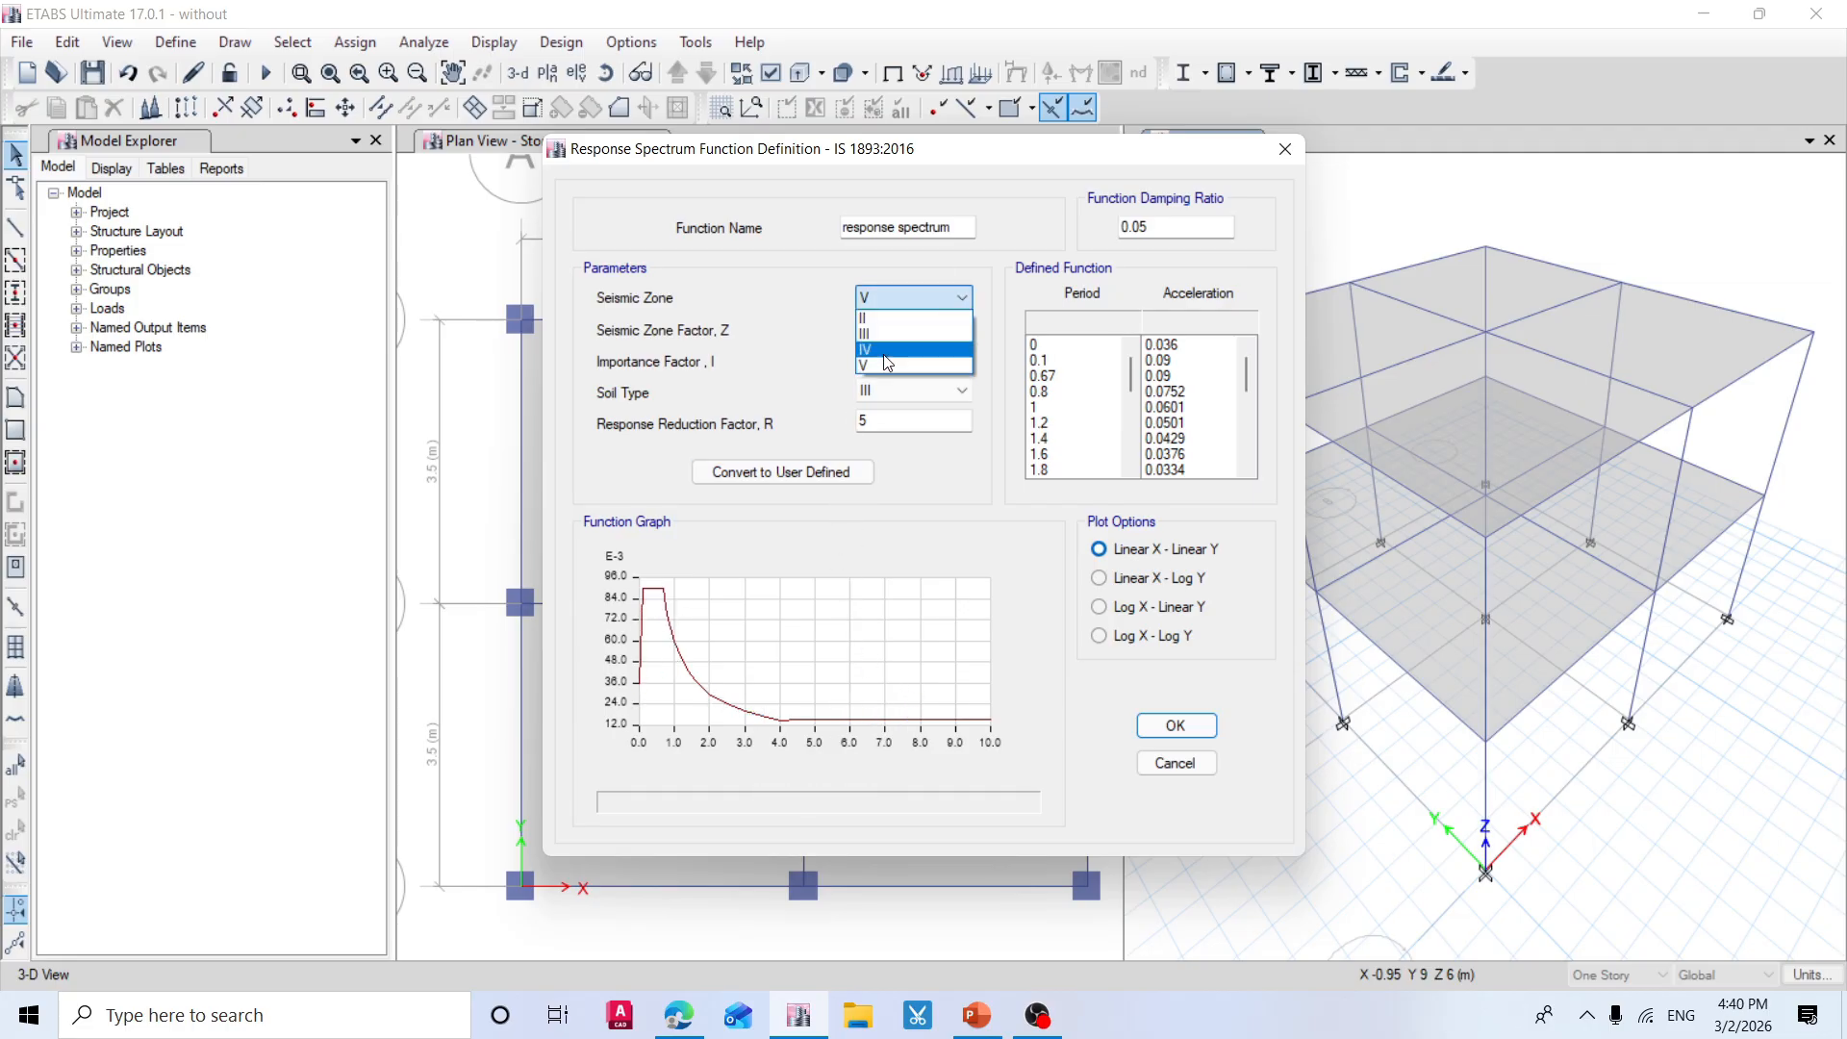
pyautogui.click(883, 366)
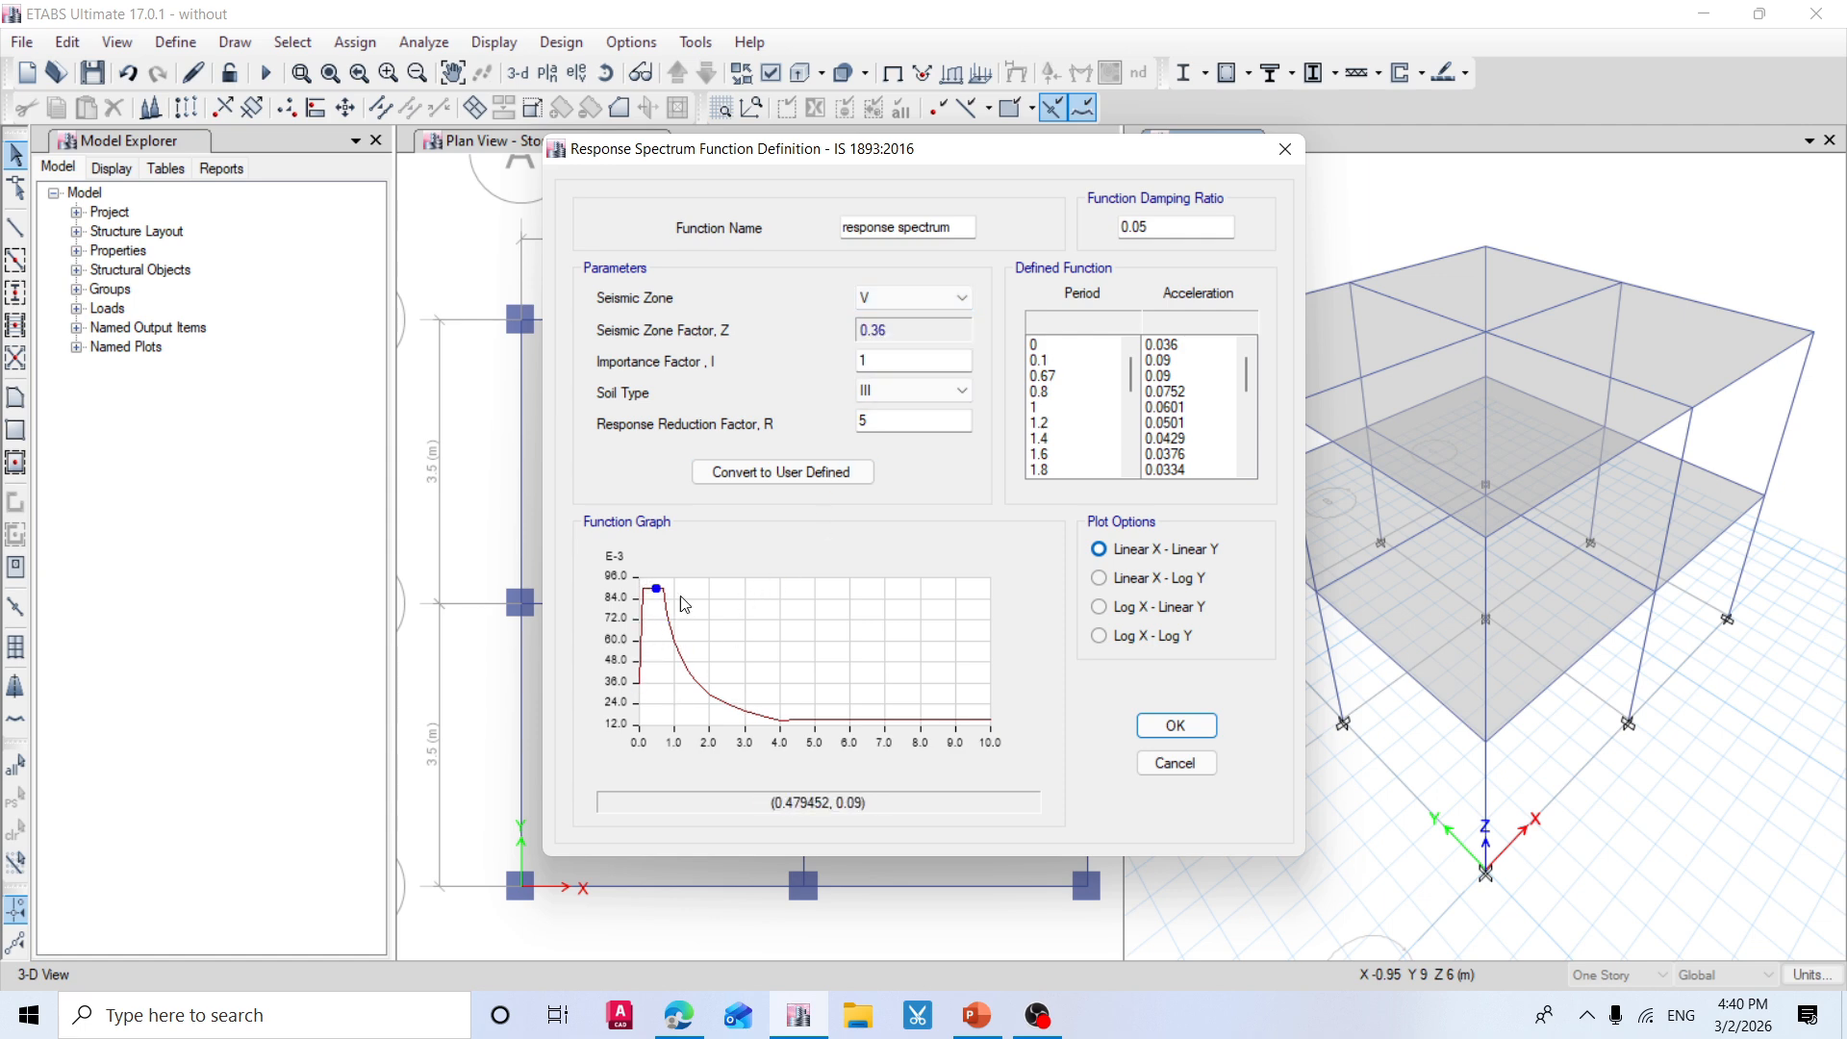
# Check the function graph, convert the spectrum to a user-defined function and accept the definition.
pyautogui.scroll(-1, 913, 578)
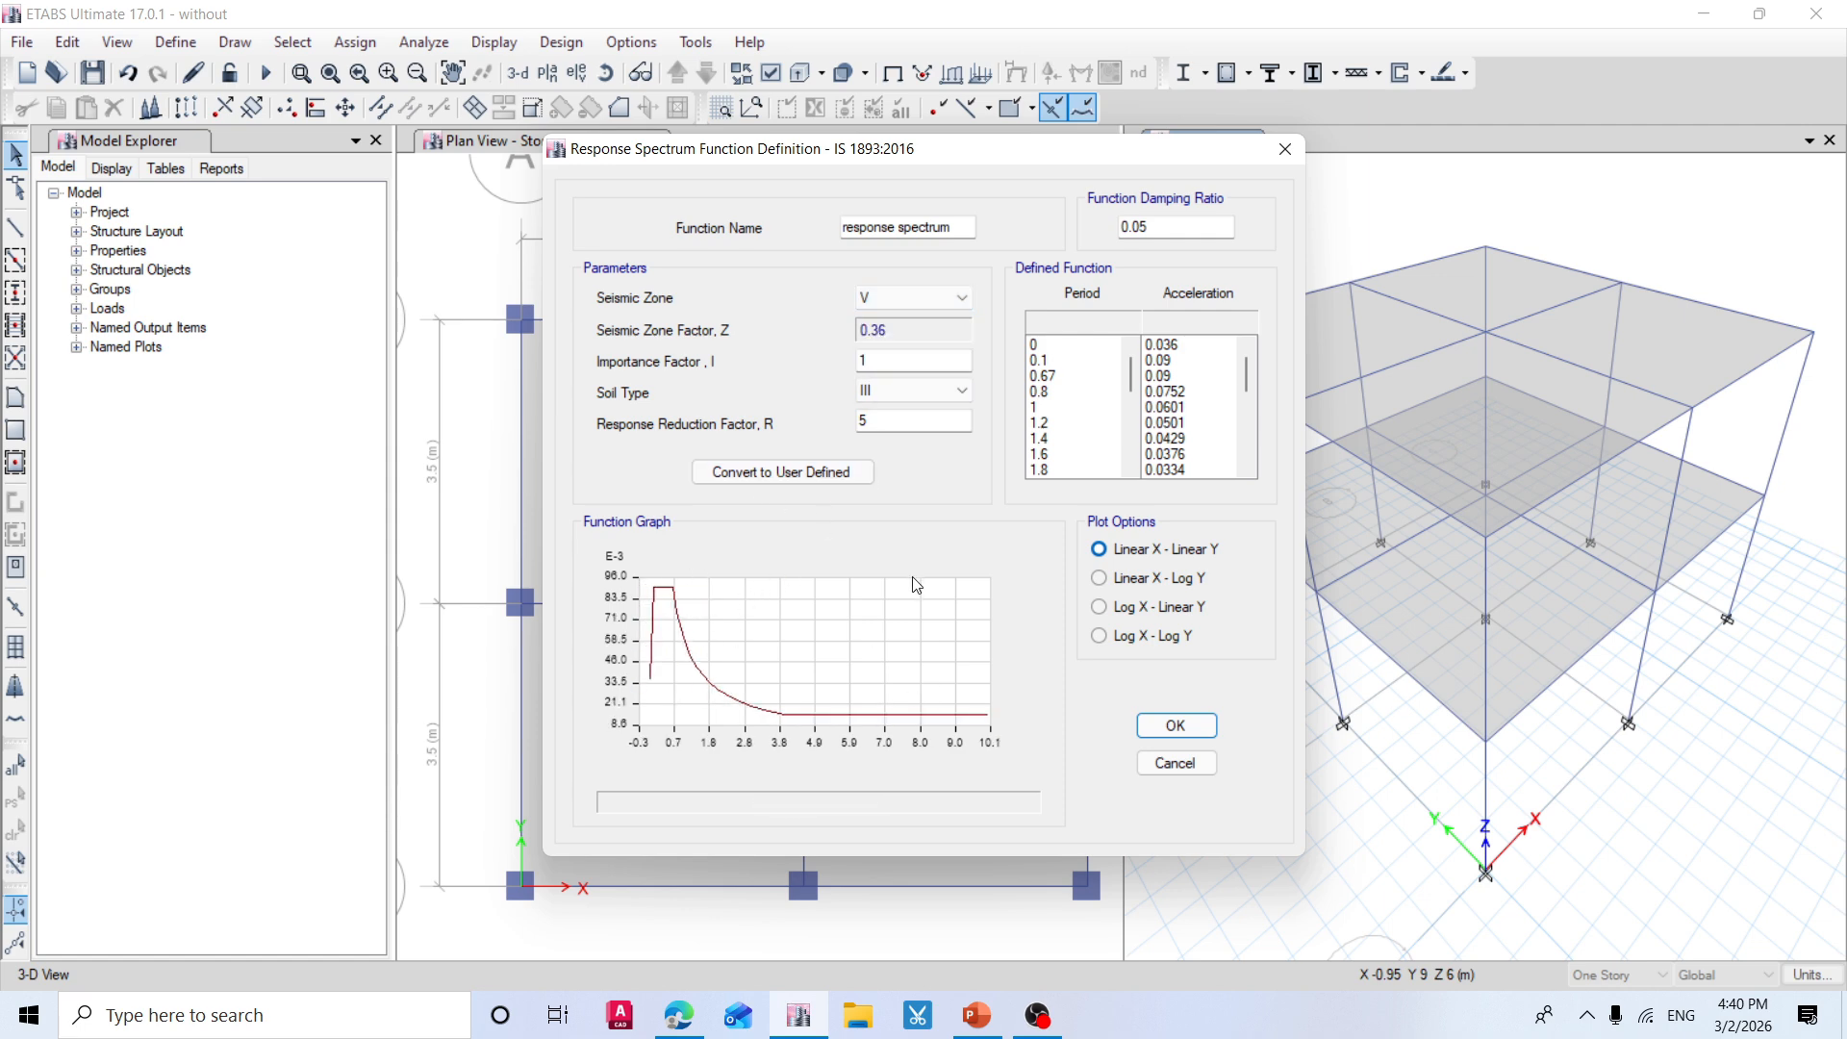
pyautogui.scroll(1, 902, 597)
pyautogui.scroll(1, 885, 596)
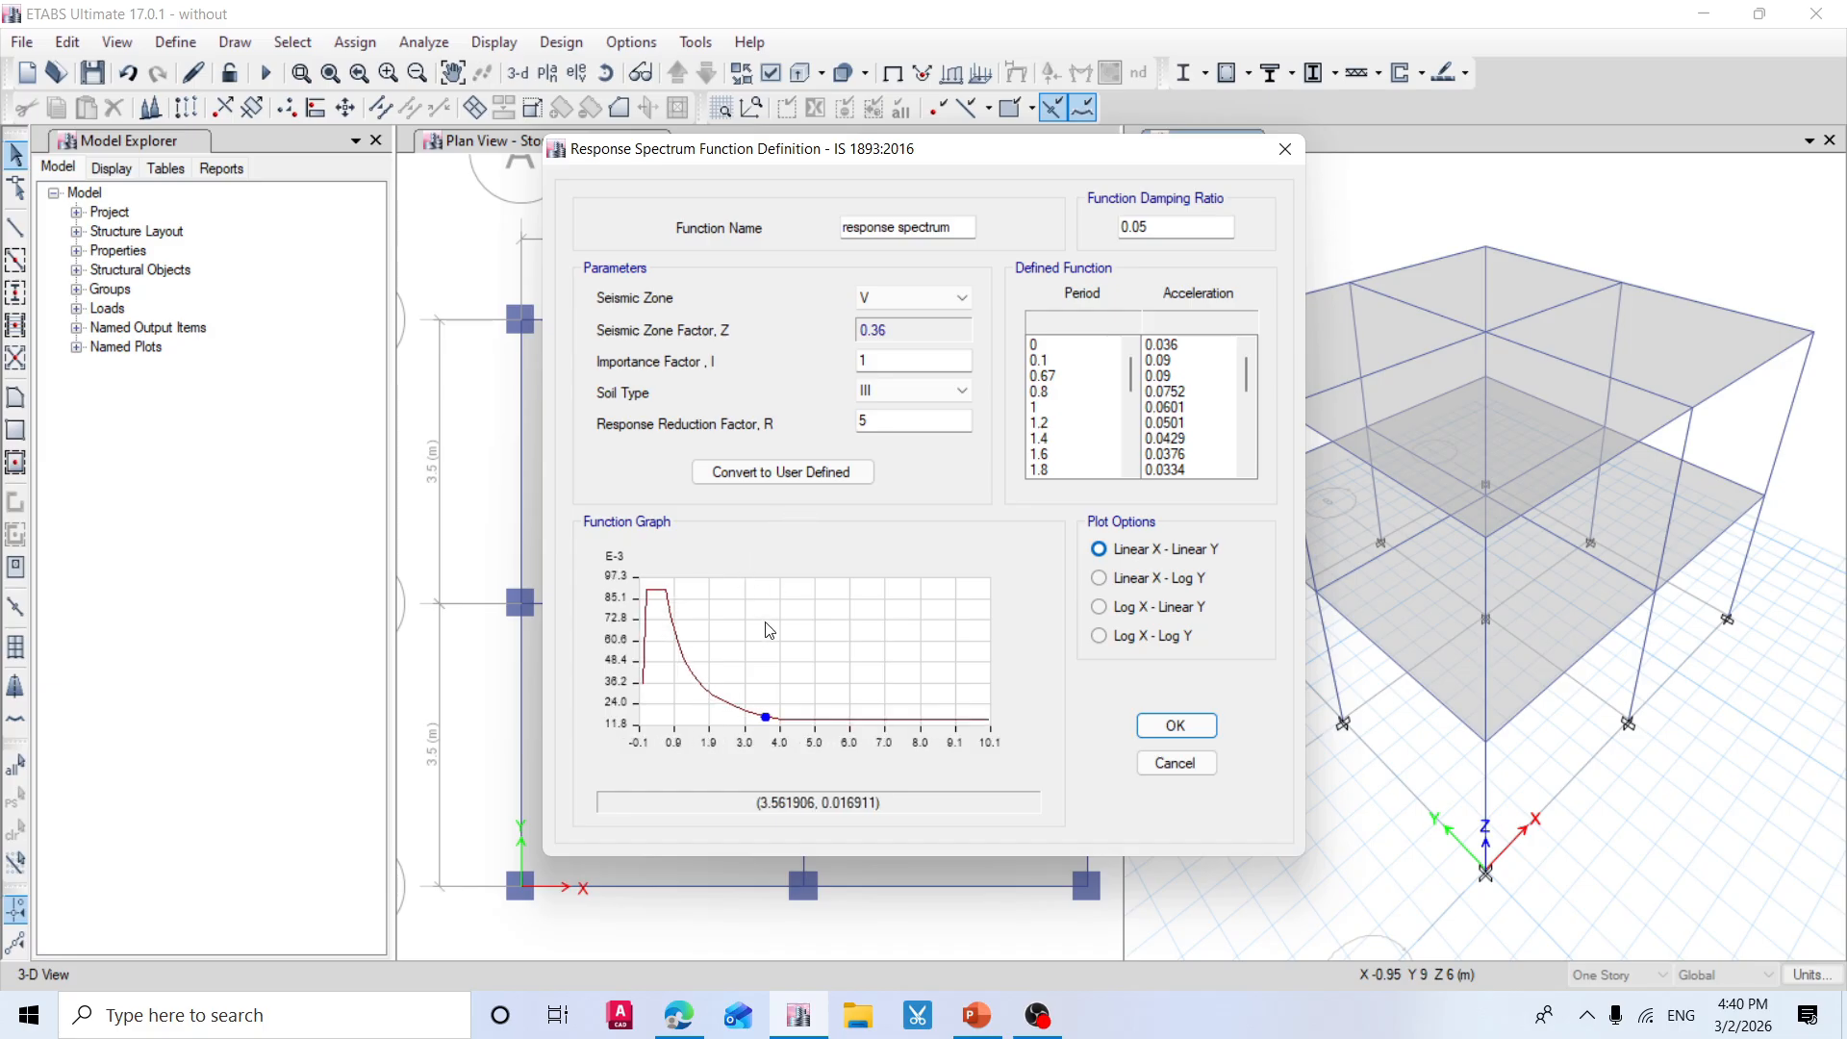
pyautogui.scroll(-1, 769, 630)
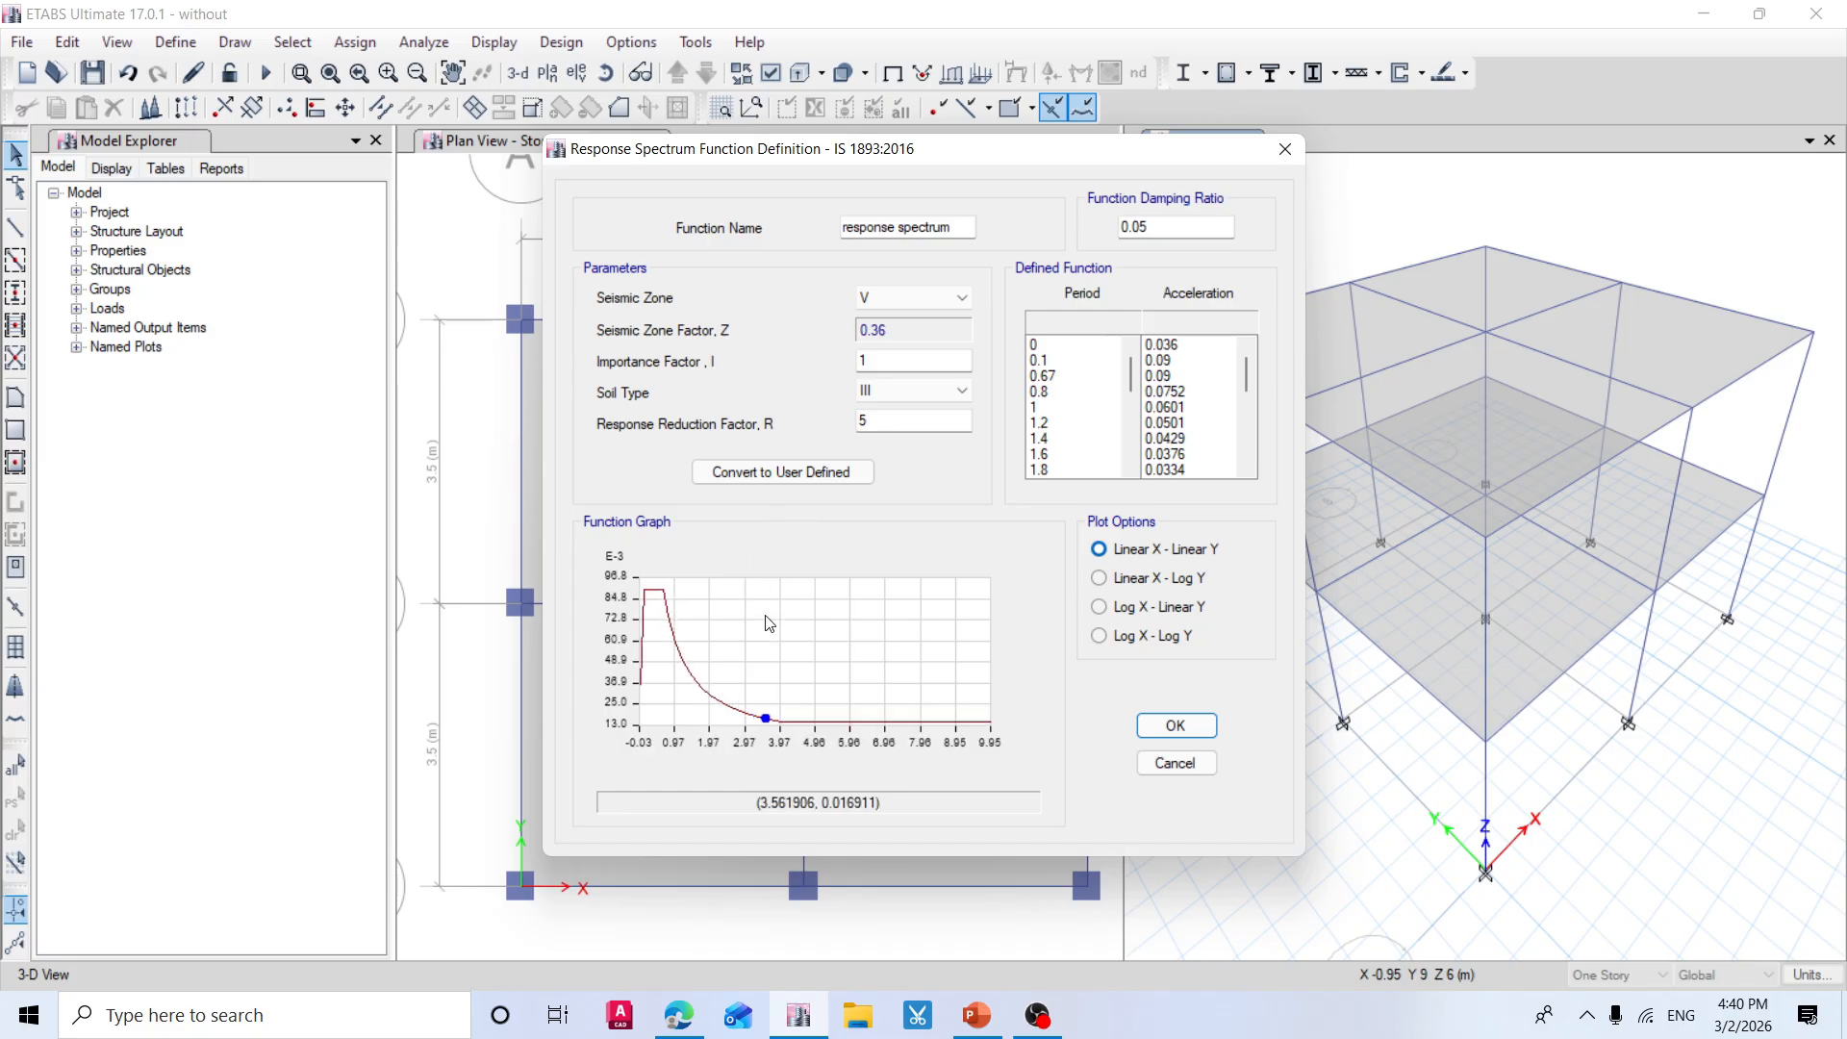
pyautogui.click(787, 473)
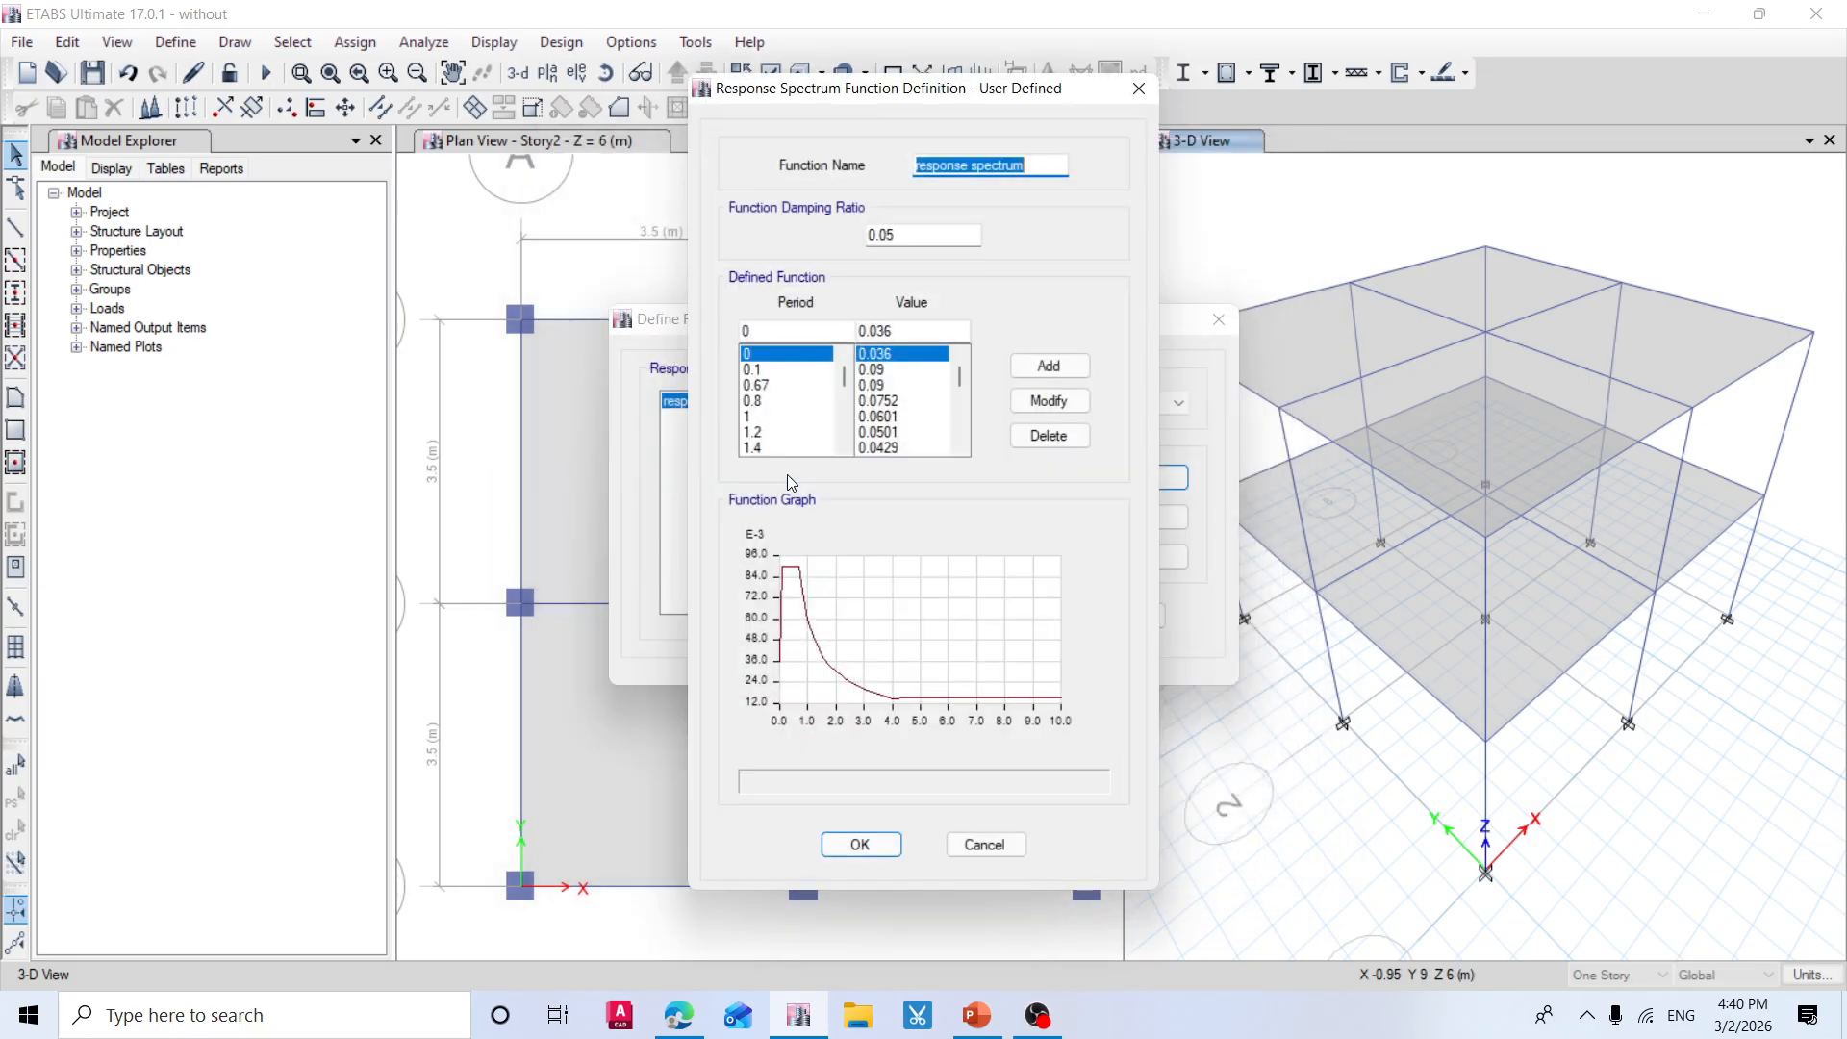
pyautogui.click(896, 844)
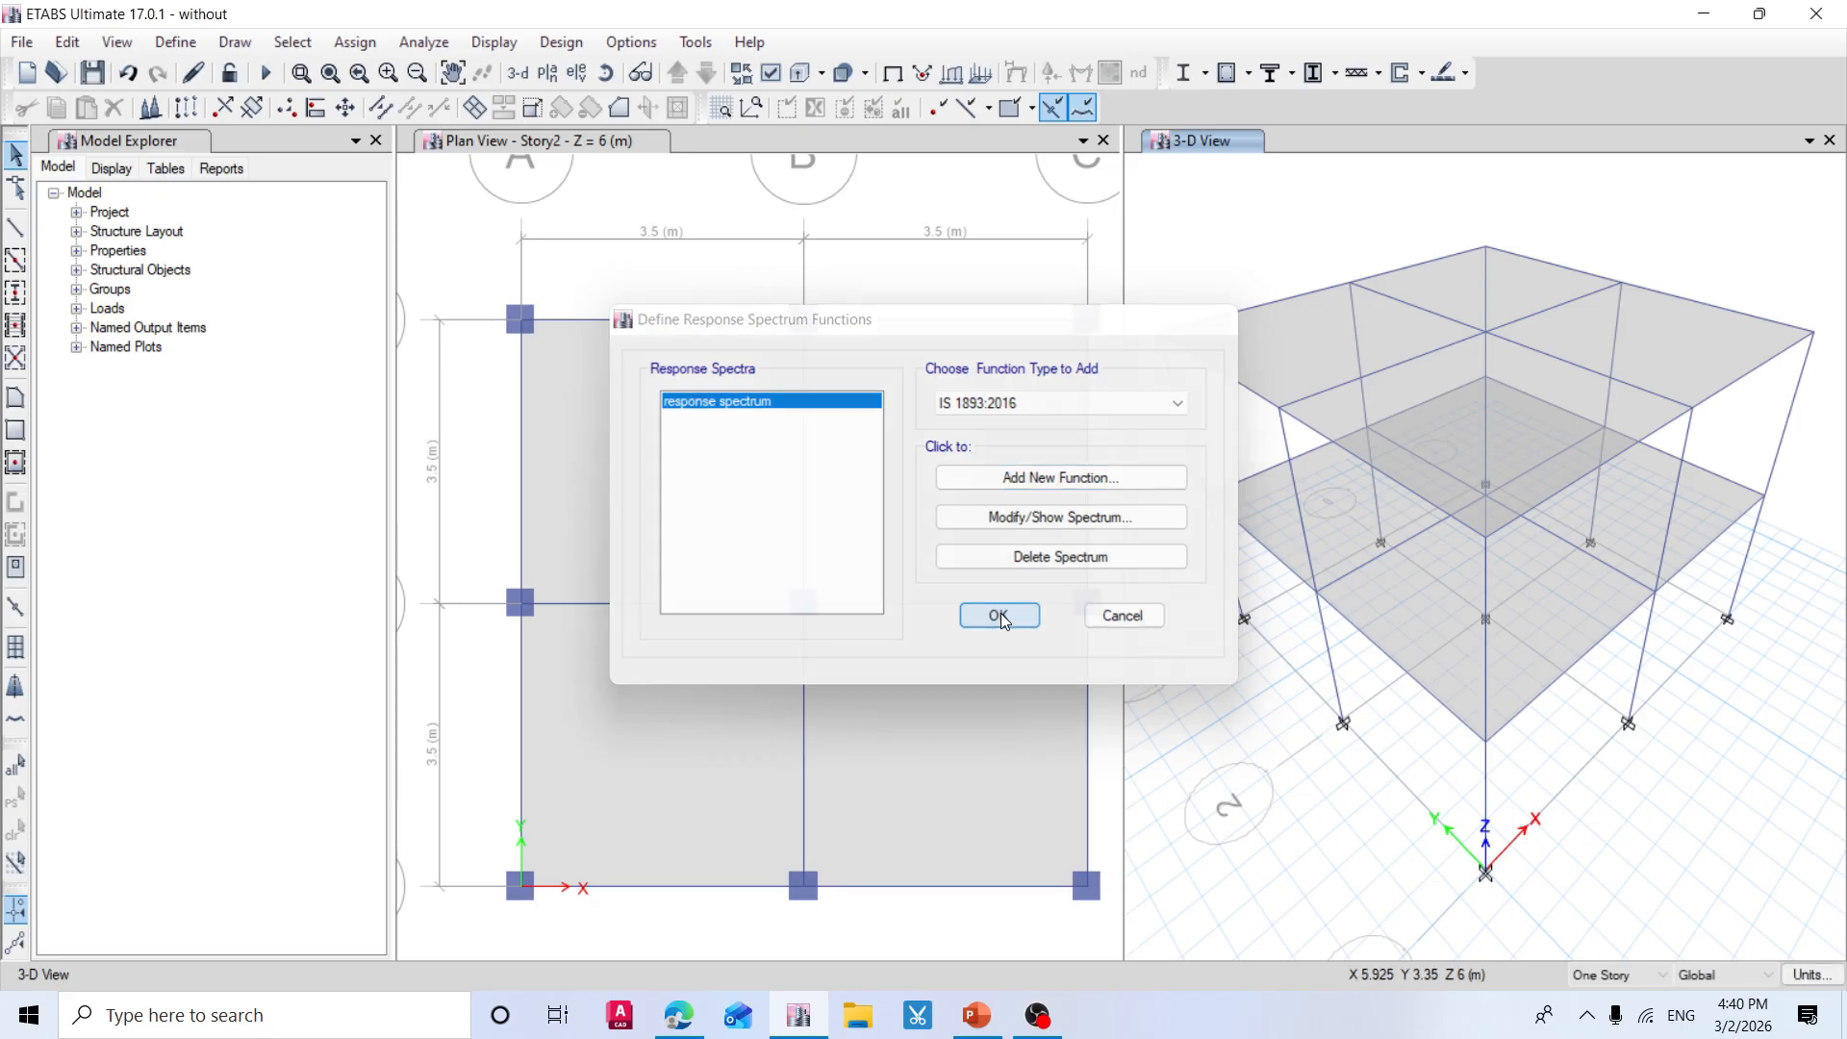
pyautogui.click(1000, 616)
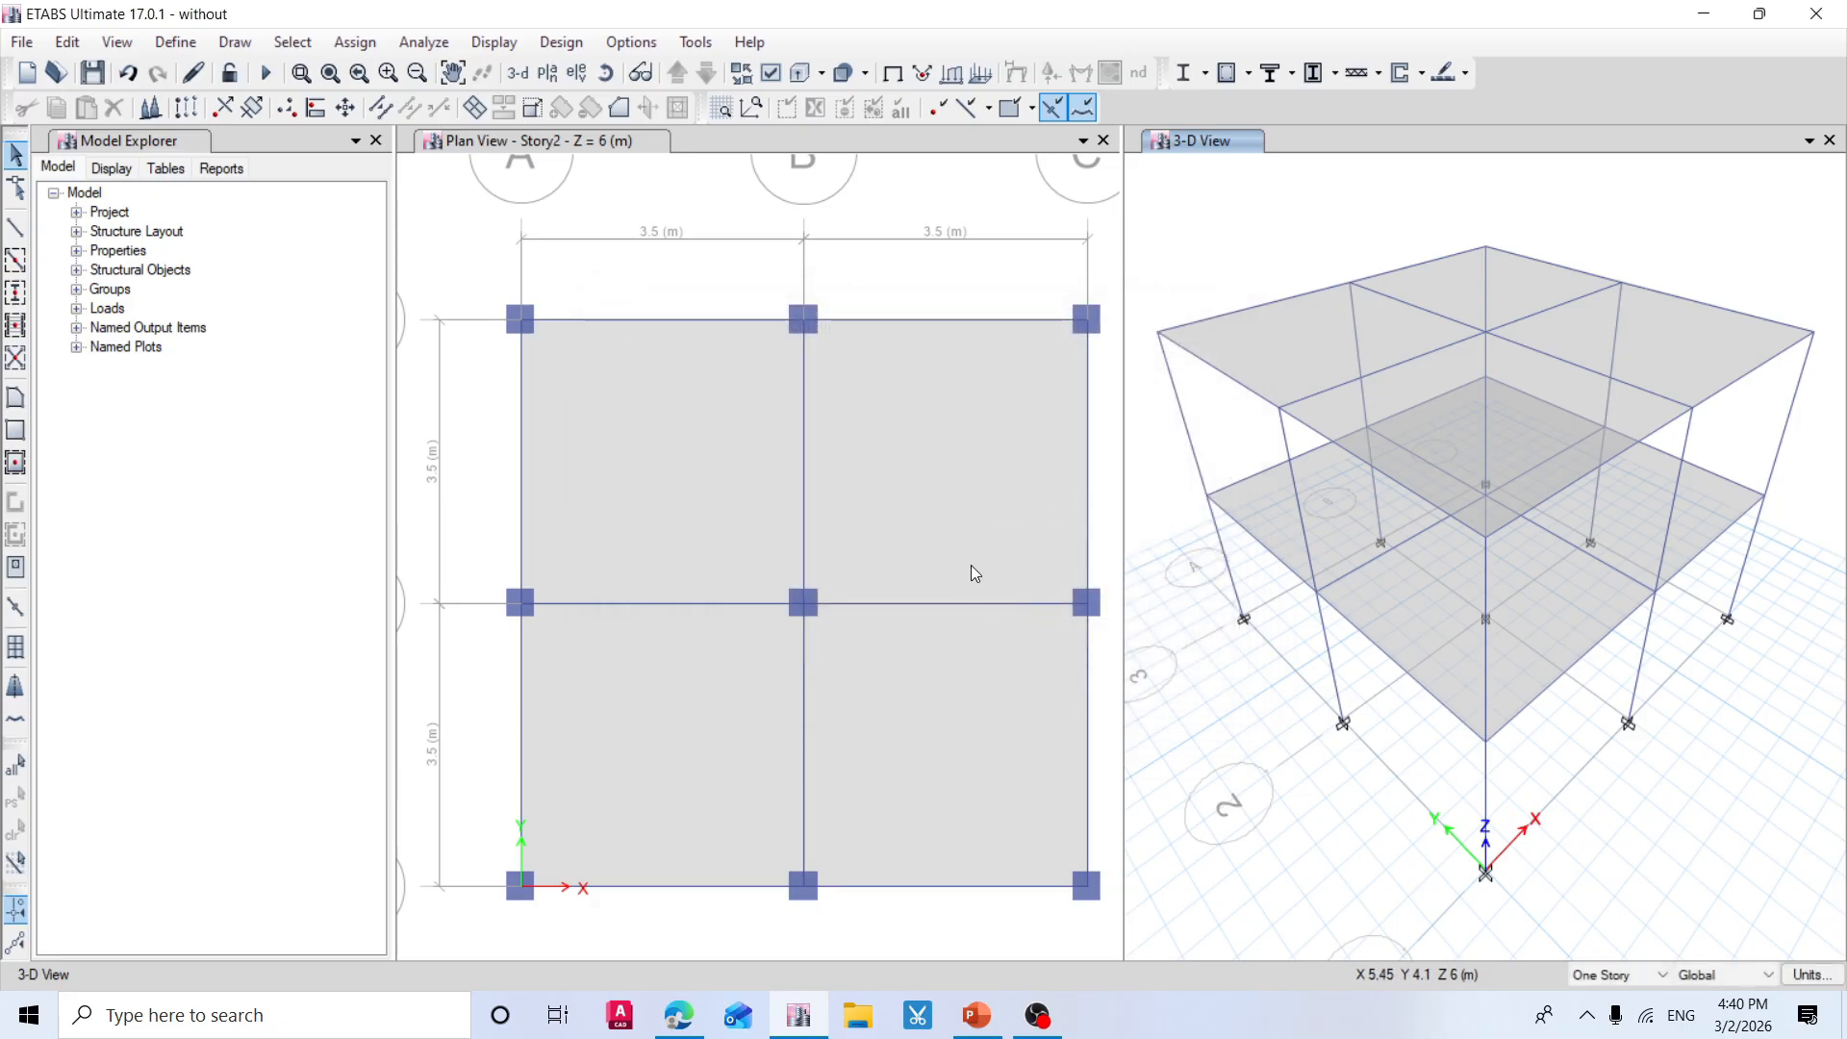
# Review the saved "response spectrum" function's definition and close it without changes.
pyautogui.click(176, 42)
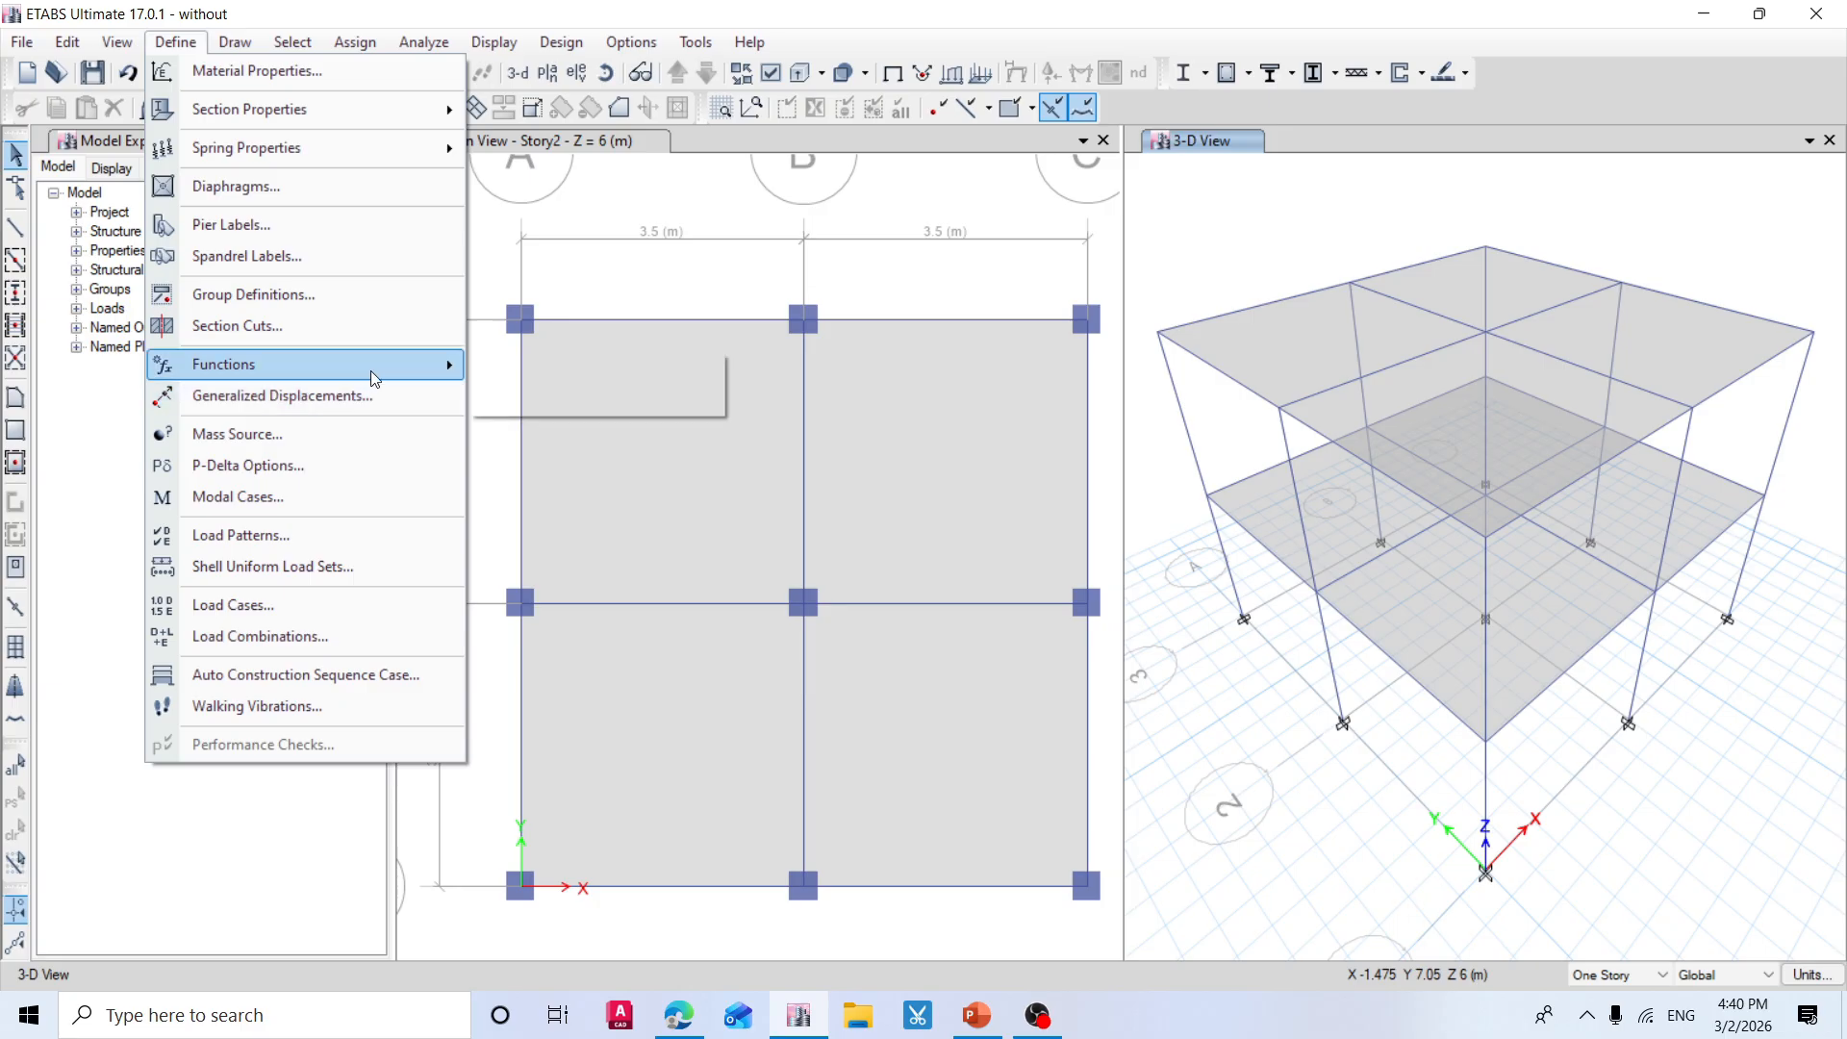
pyautogui.moveTo(372, 369)
pyautogui.click(630, 365)
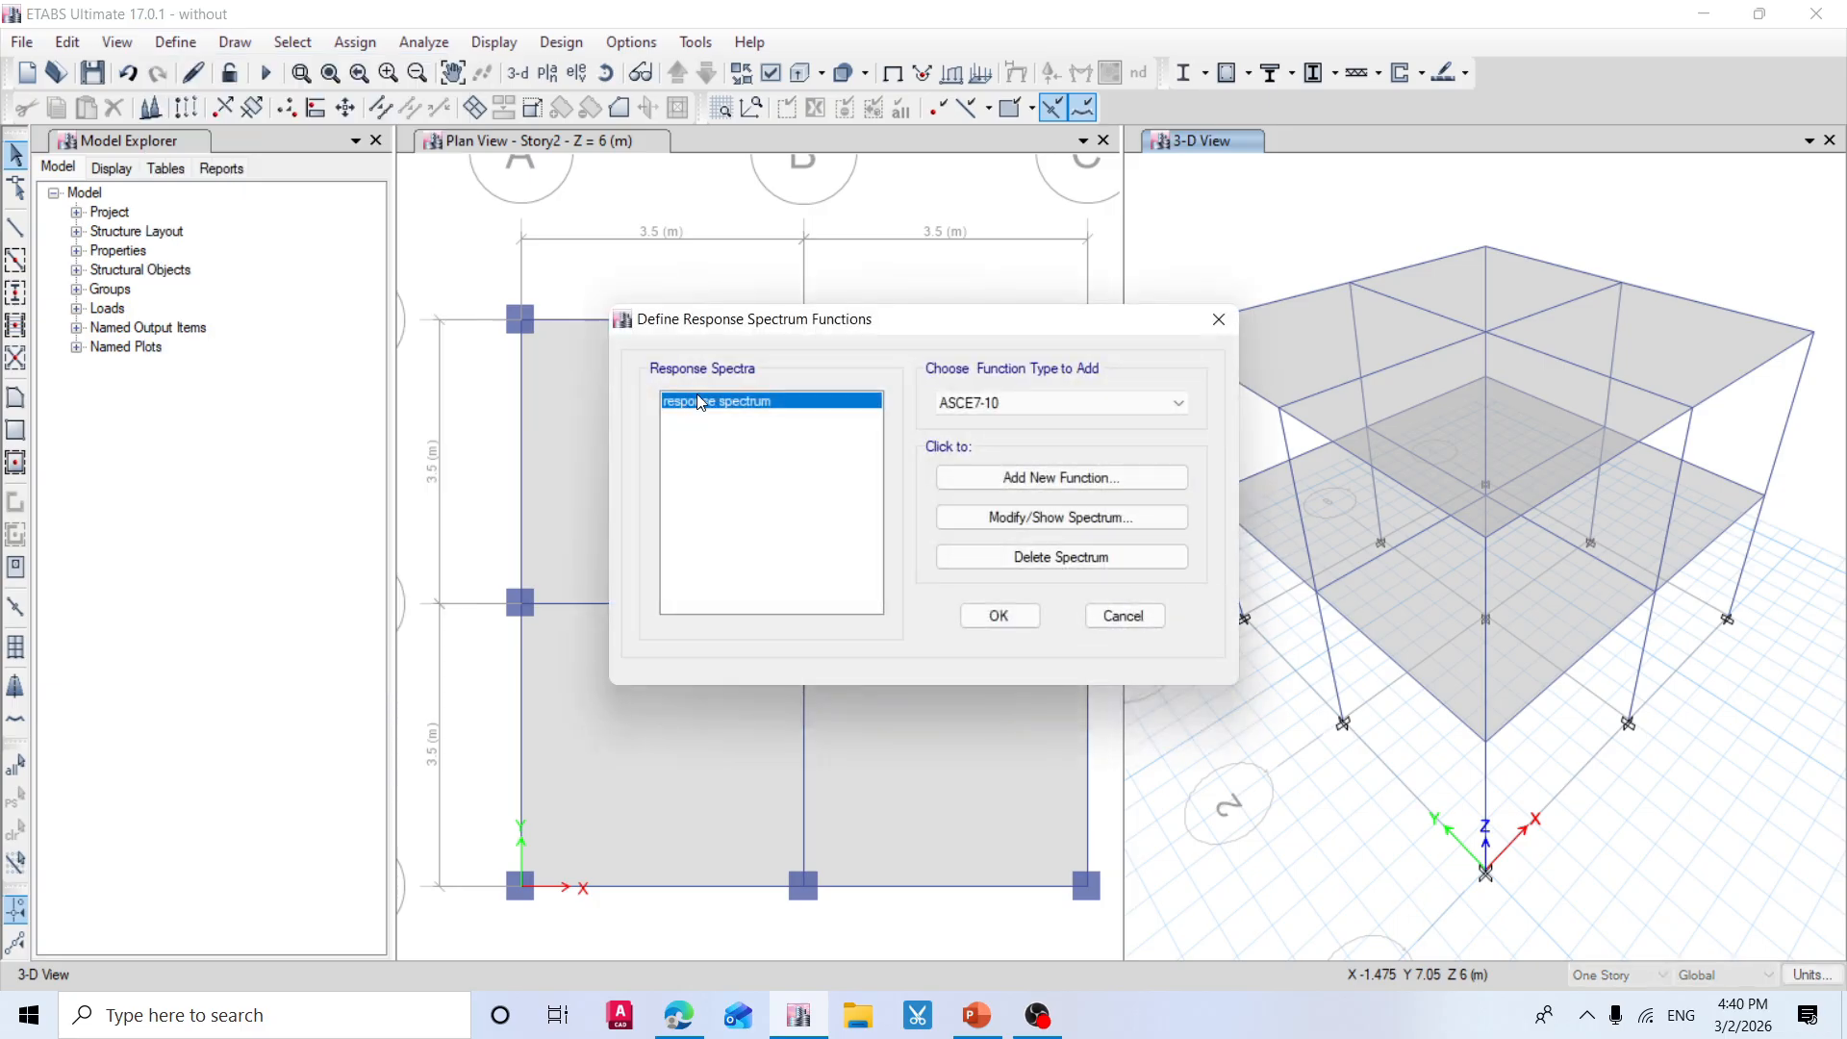
pyautogui.click(1093, 524)
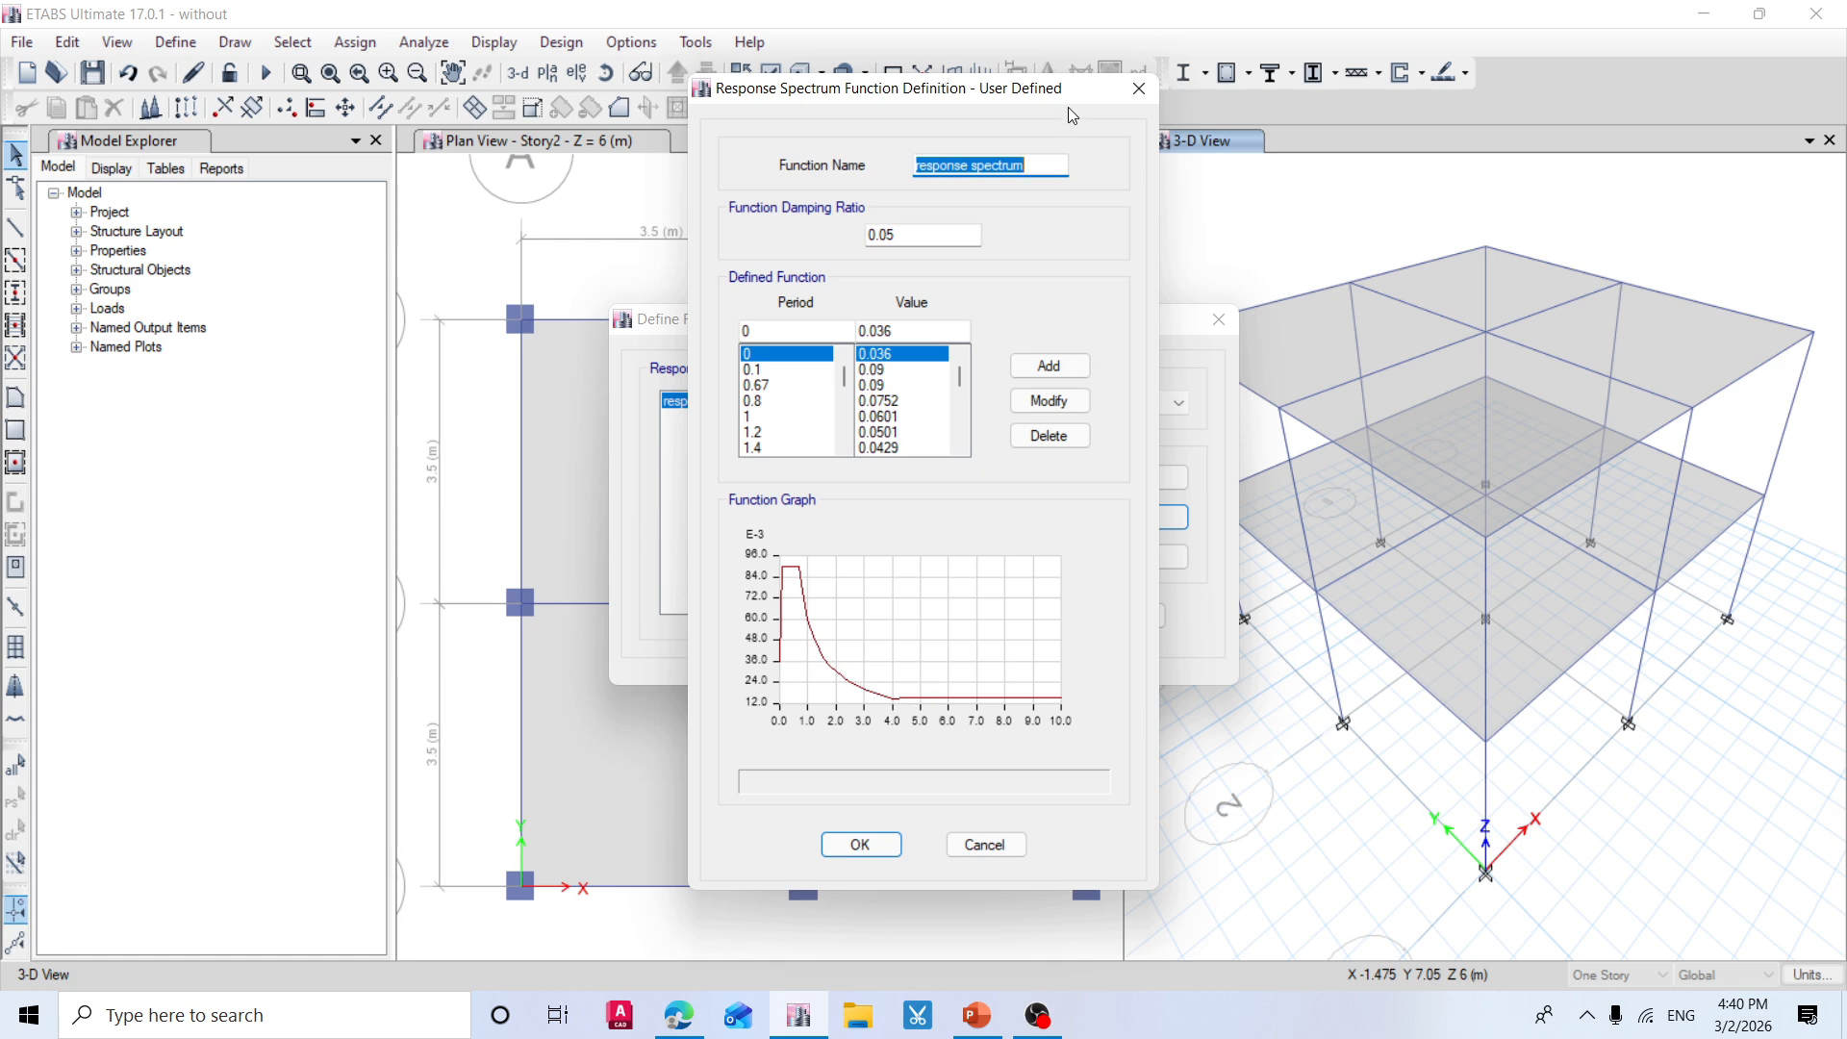
pyautogui.click(1129, 79)
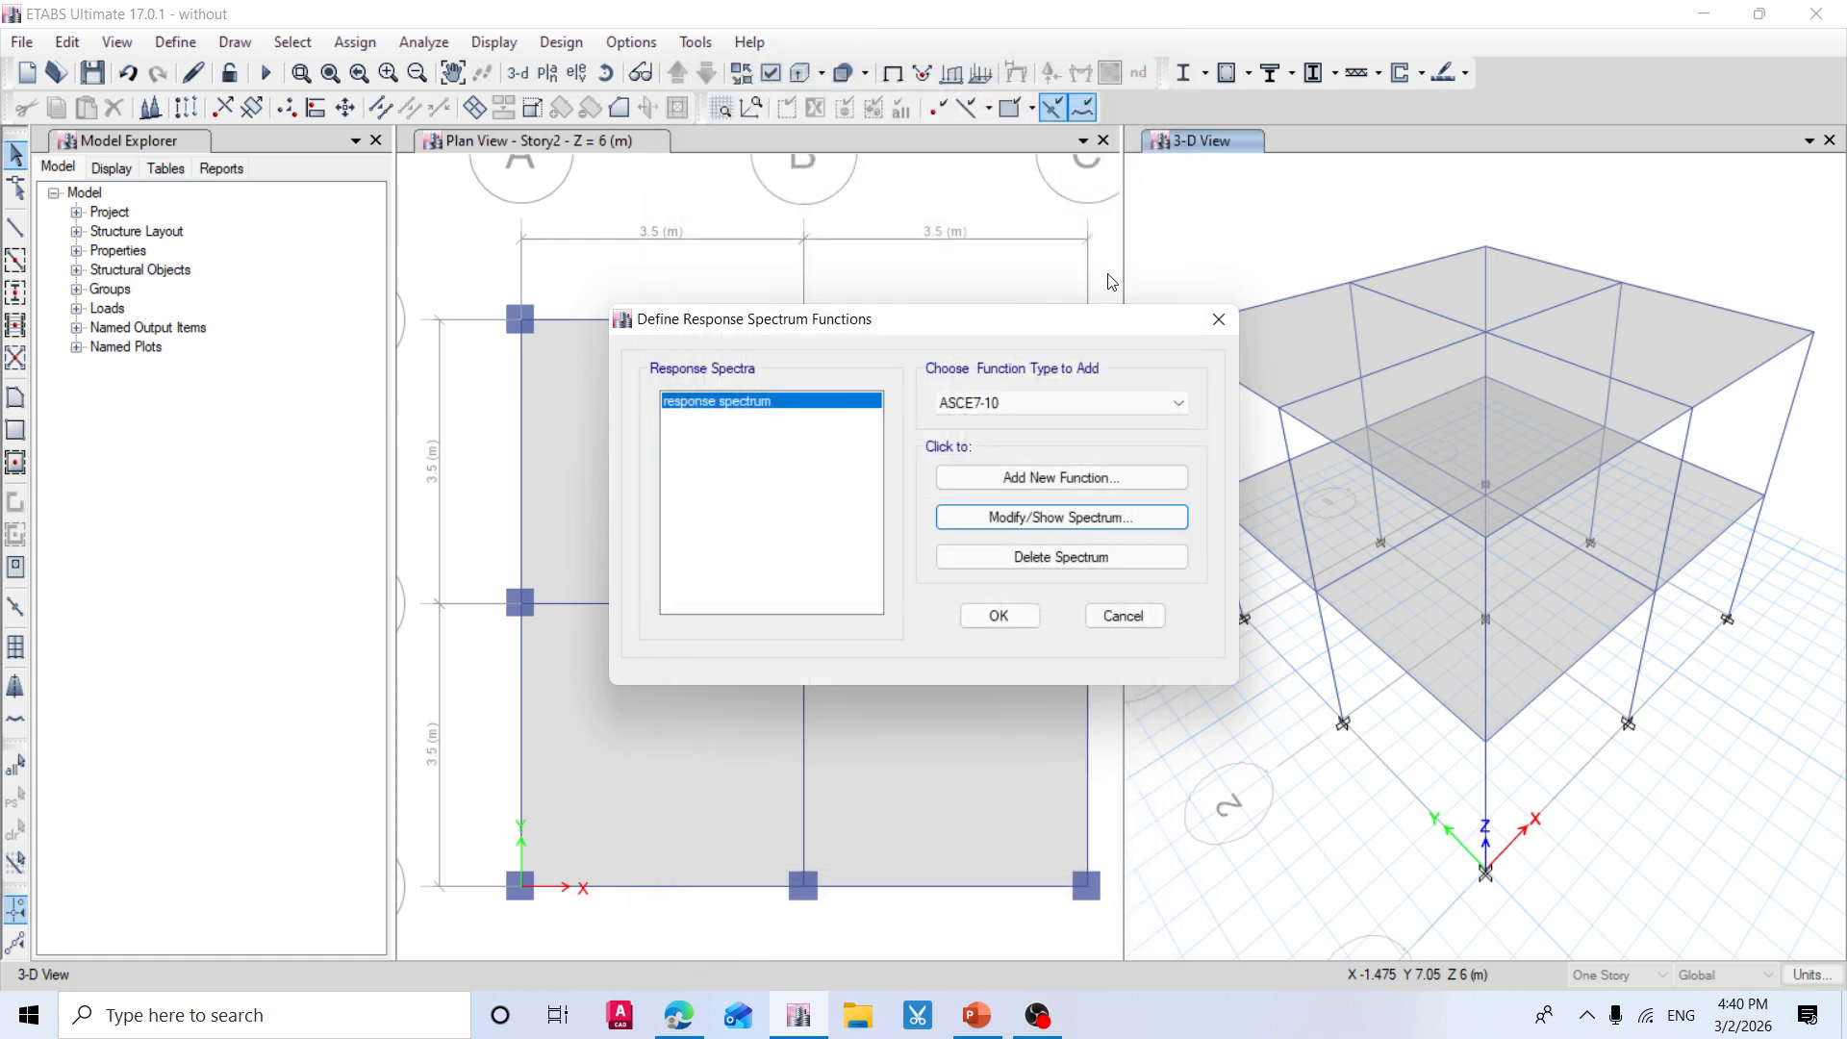
pyautogui.click(1219, 320)
# Open the load case list and look over the EQ x and EQ y cases.
pyautogui.click(169, 45)
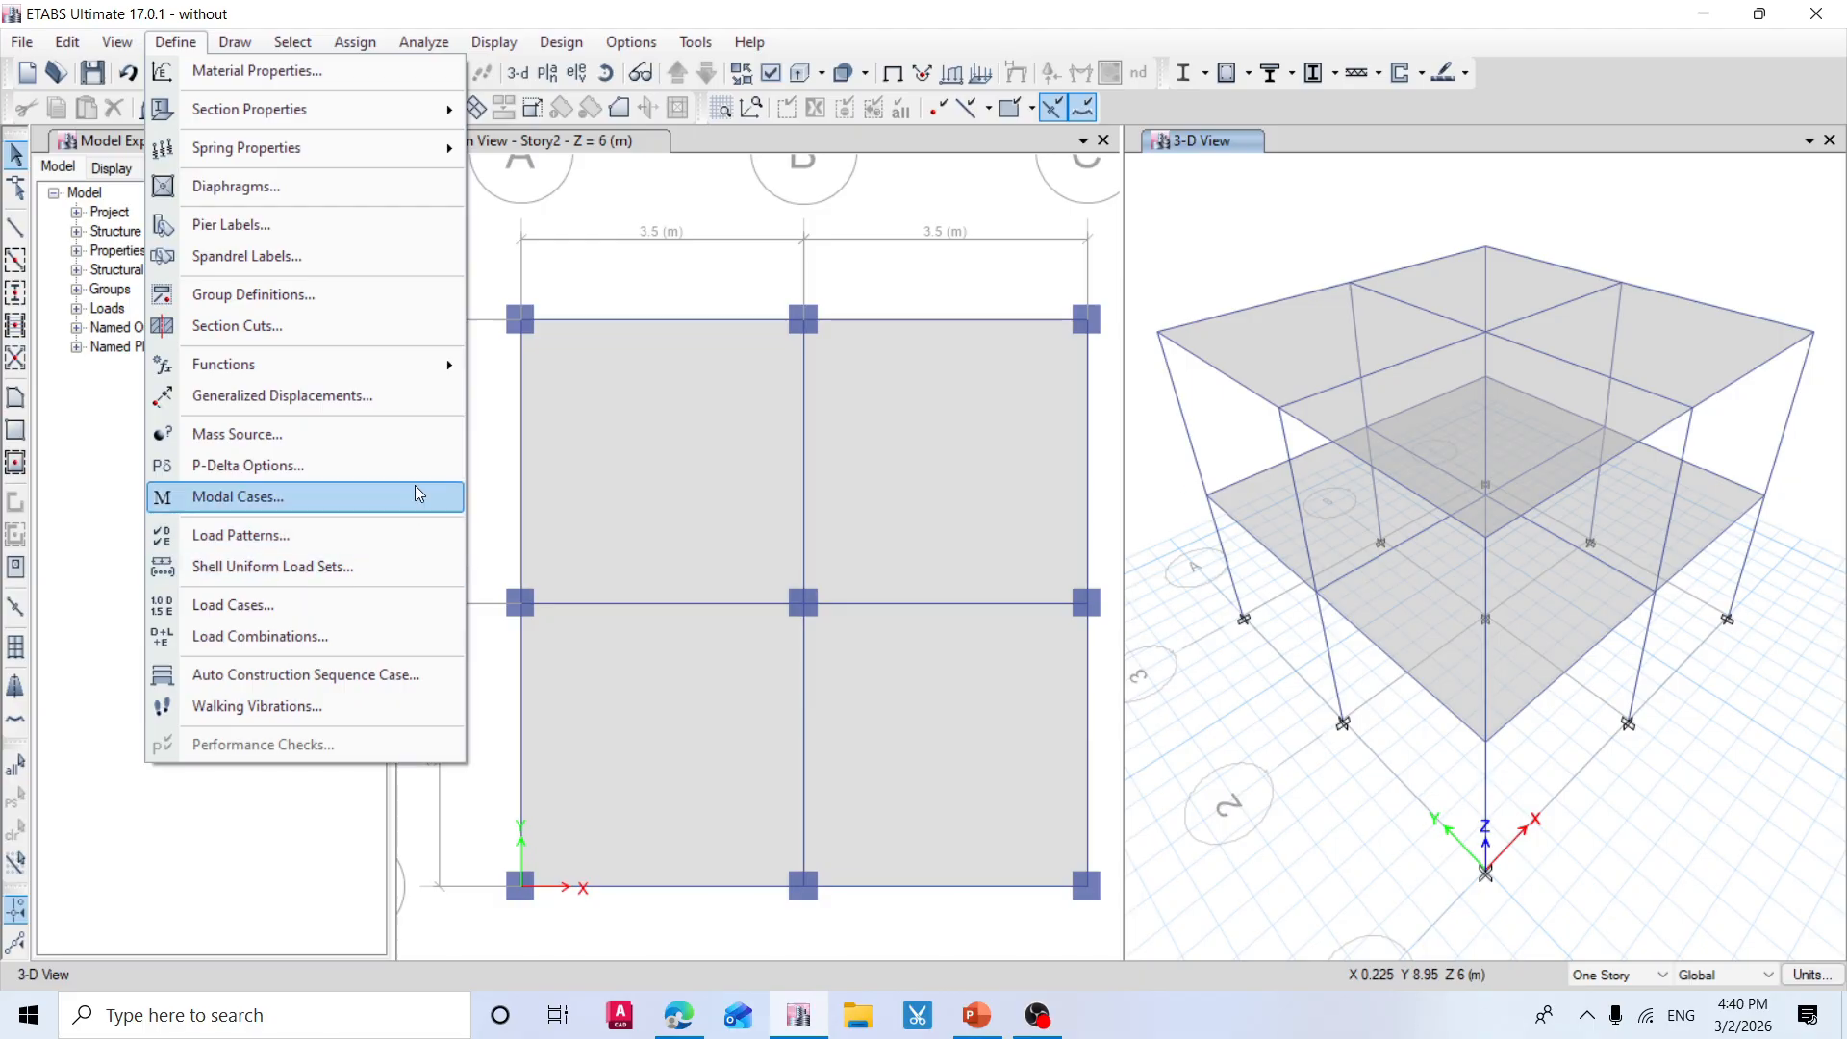
pyautogui.click(338, 606)
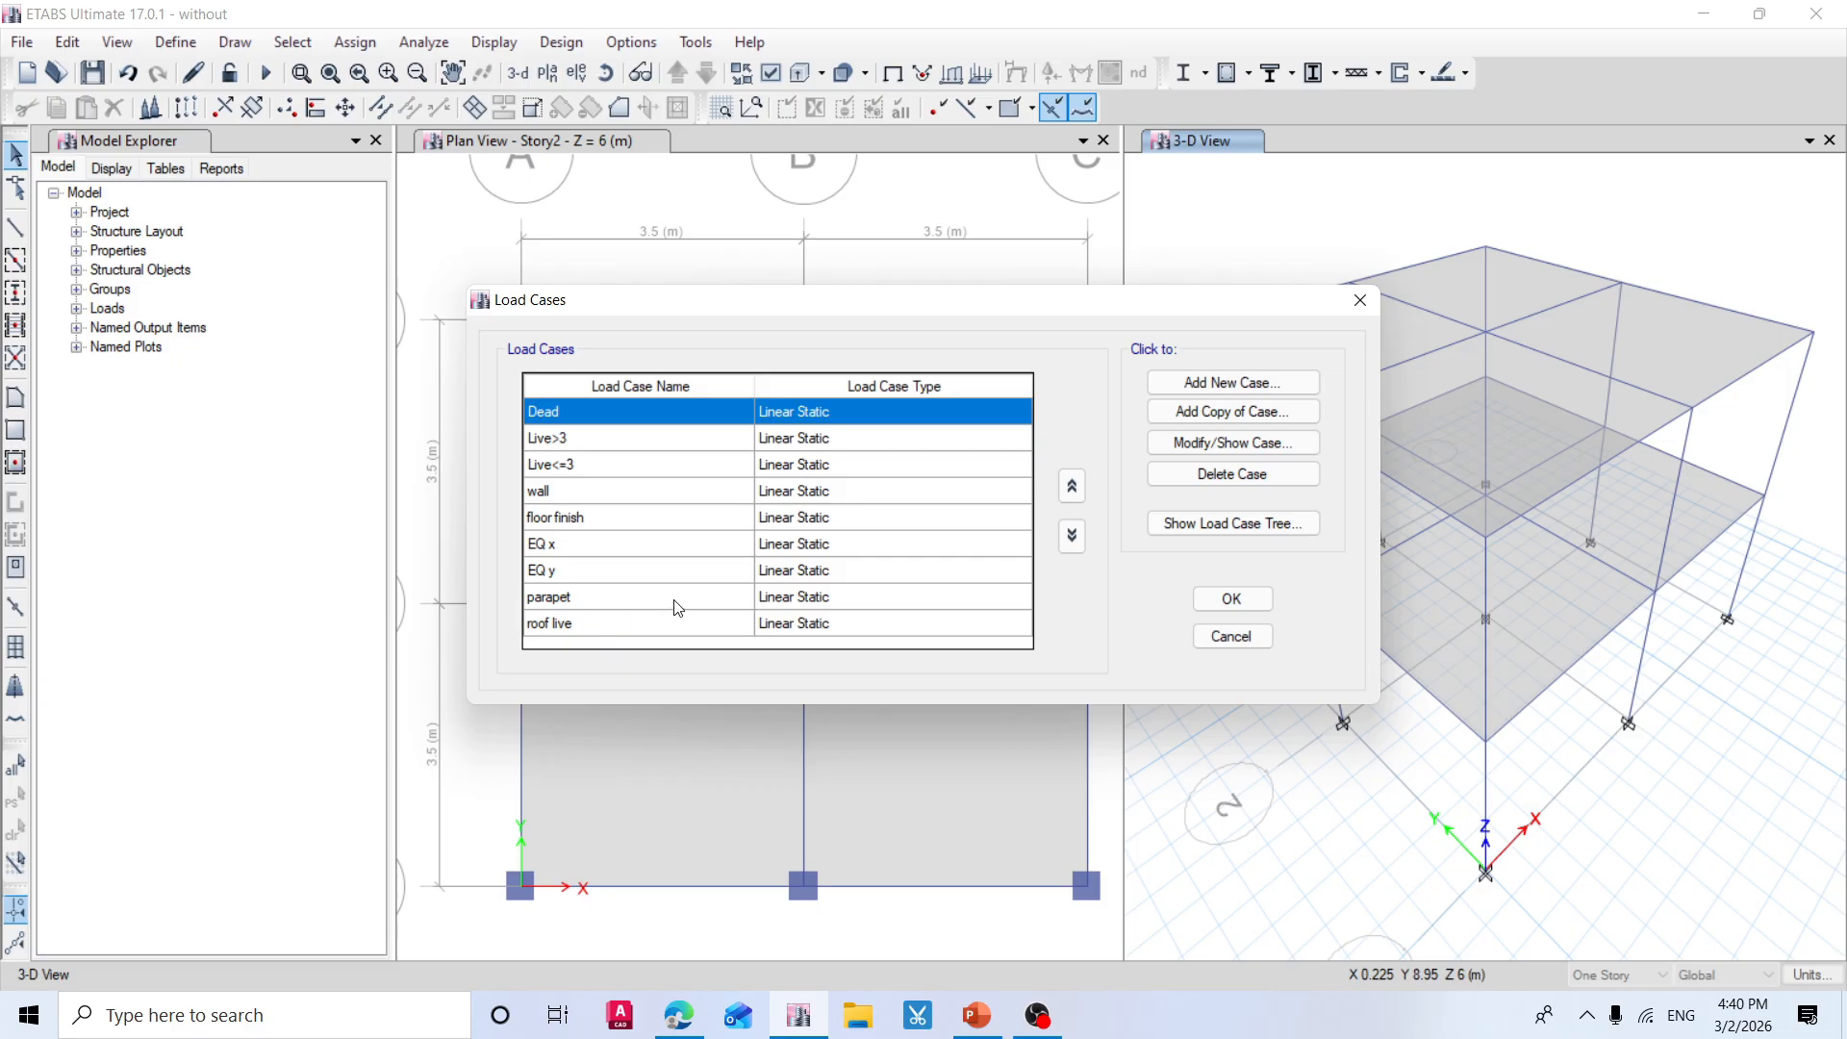
pyautogui.click(597, 556)
pyautogui.click(597, 576)
pyautogui.click(596, 556)
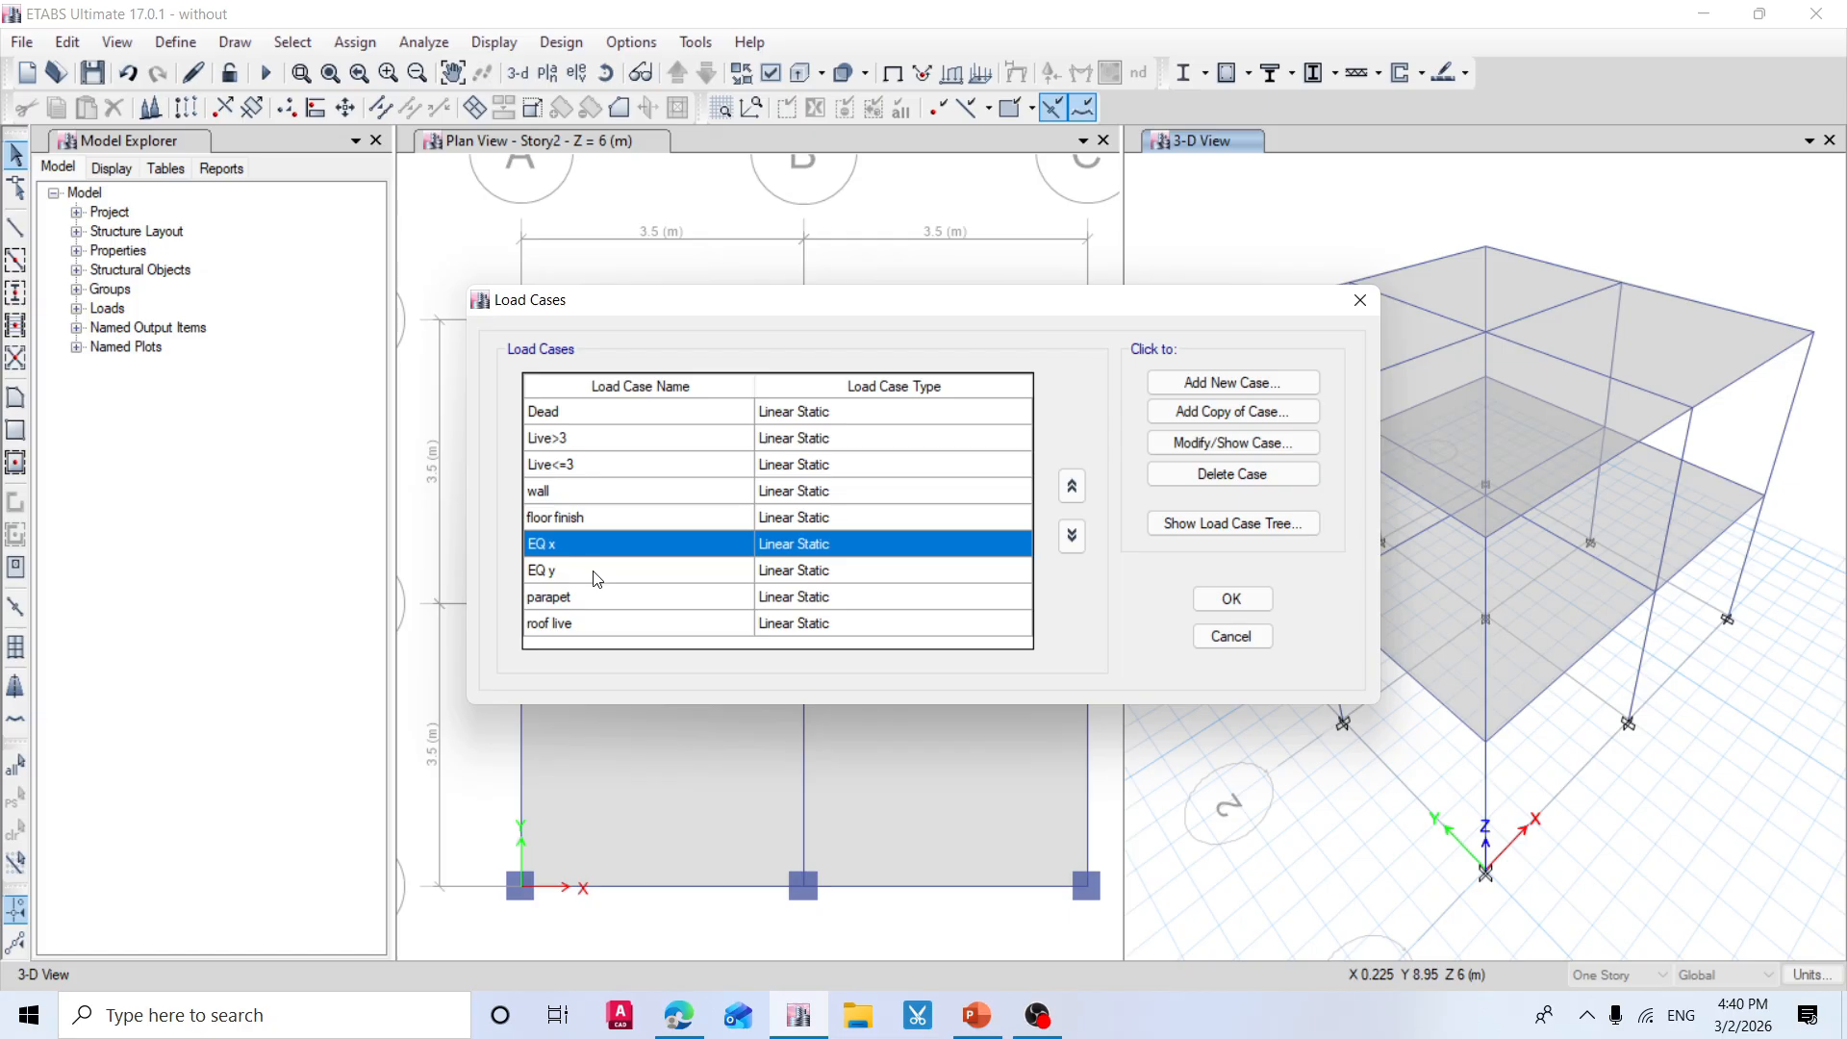
pyautogui.click(594, 573)
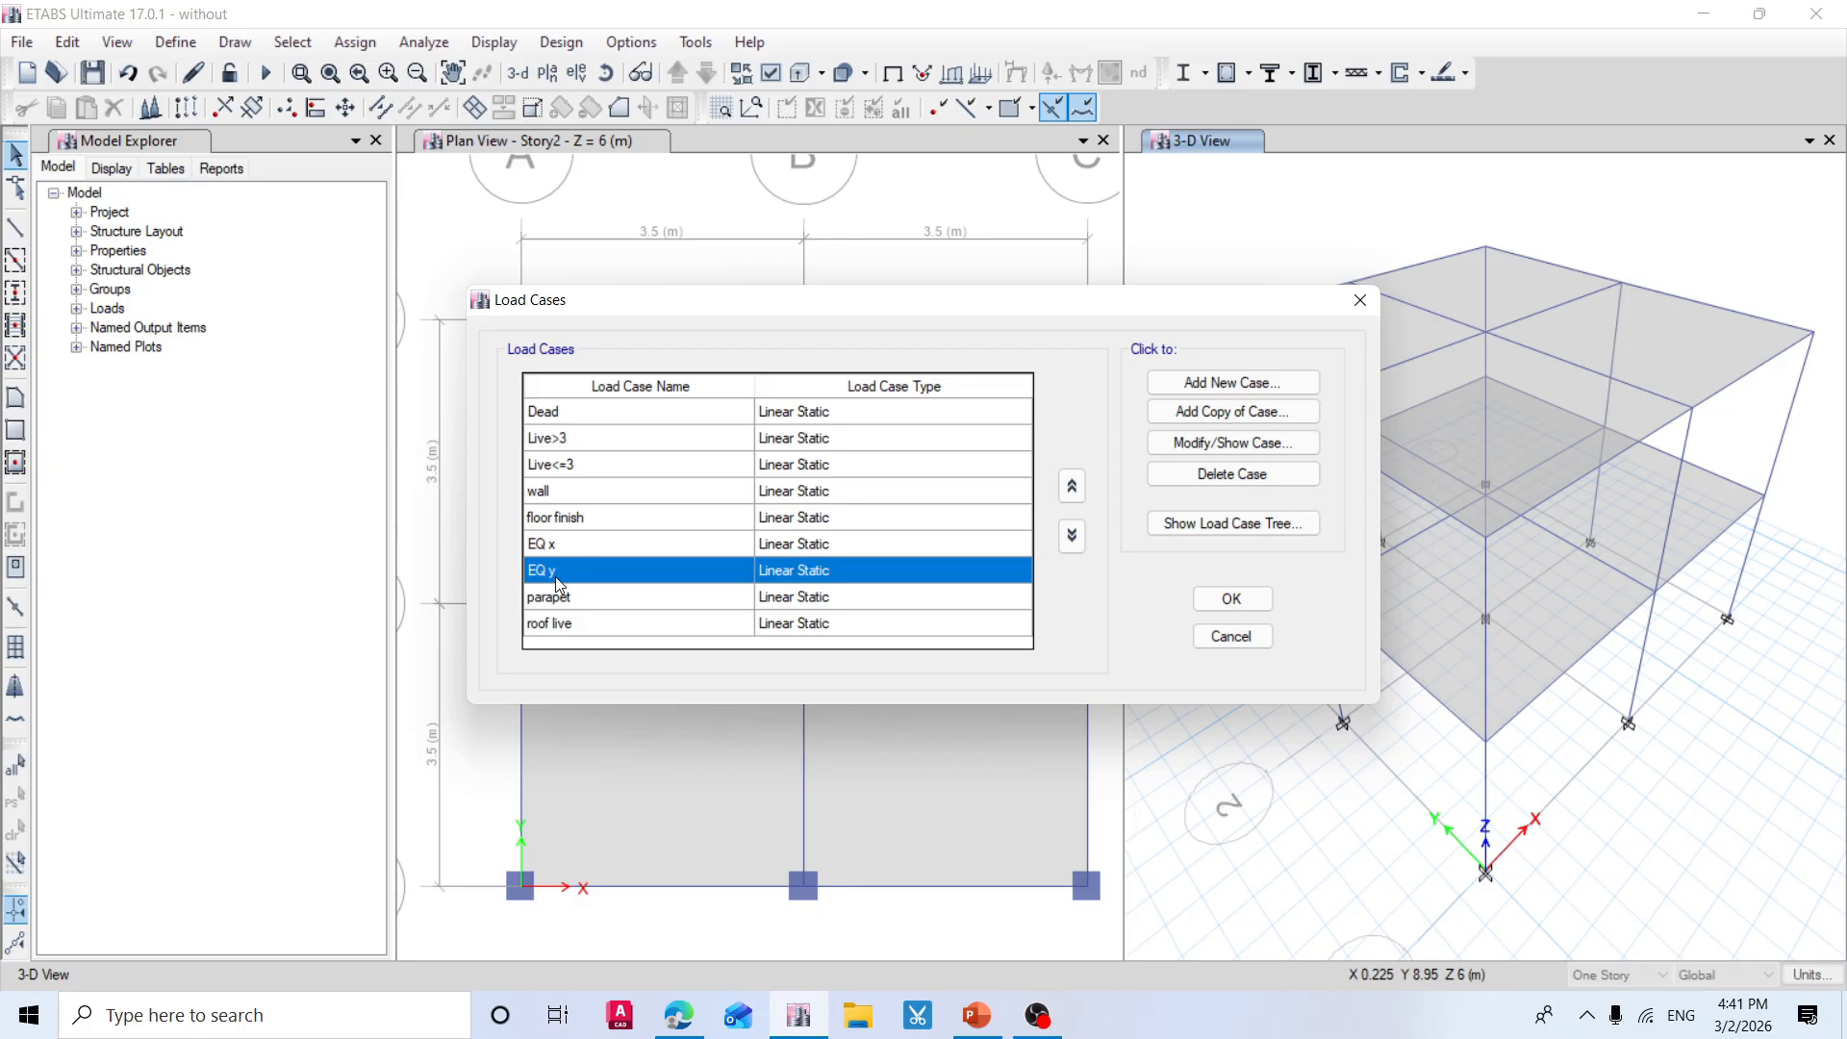
# Add a new load case named RQX and set its type to Response Spectrum.
pyautogui.click(1169, 385)
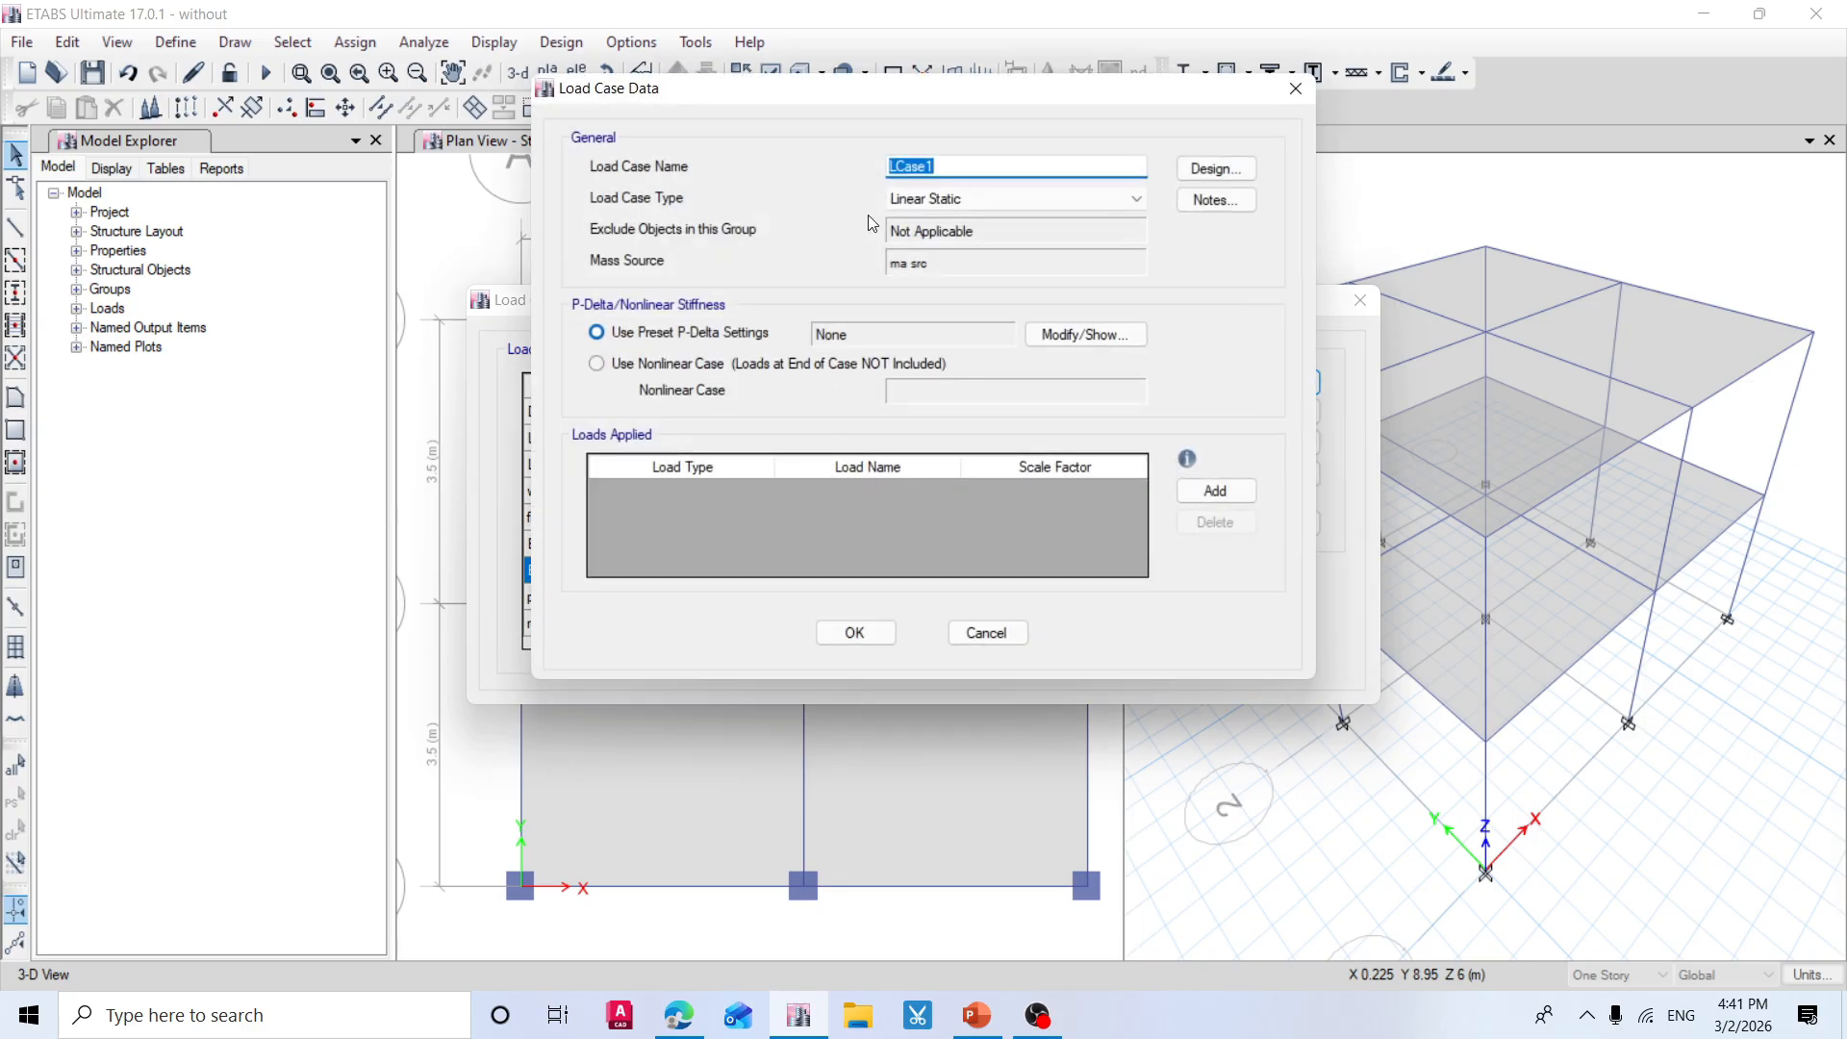
pyautogui.click(956, 161)
pyautogui.press('BackSpace')
pyautogui.press('BackSpace')
pyautogui.press('BackSpace')
pyautogui.press('BackSpace')
pyautogui.press('BackSpace')
pyautogui.press('BackSpace')
pyautogui.write('RQX')
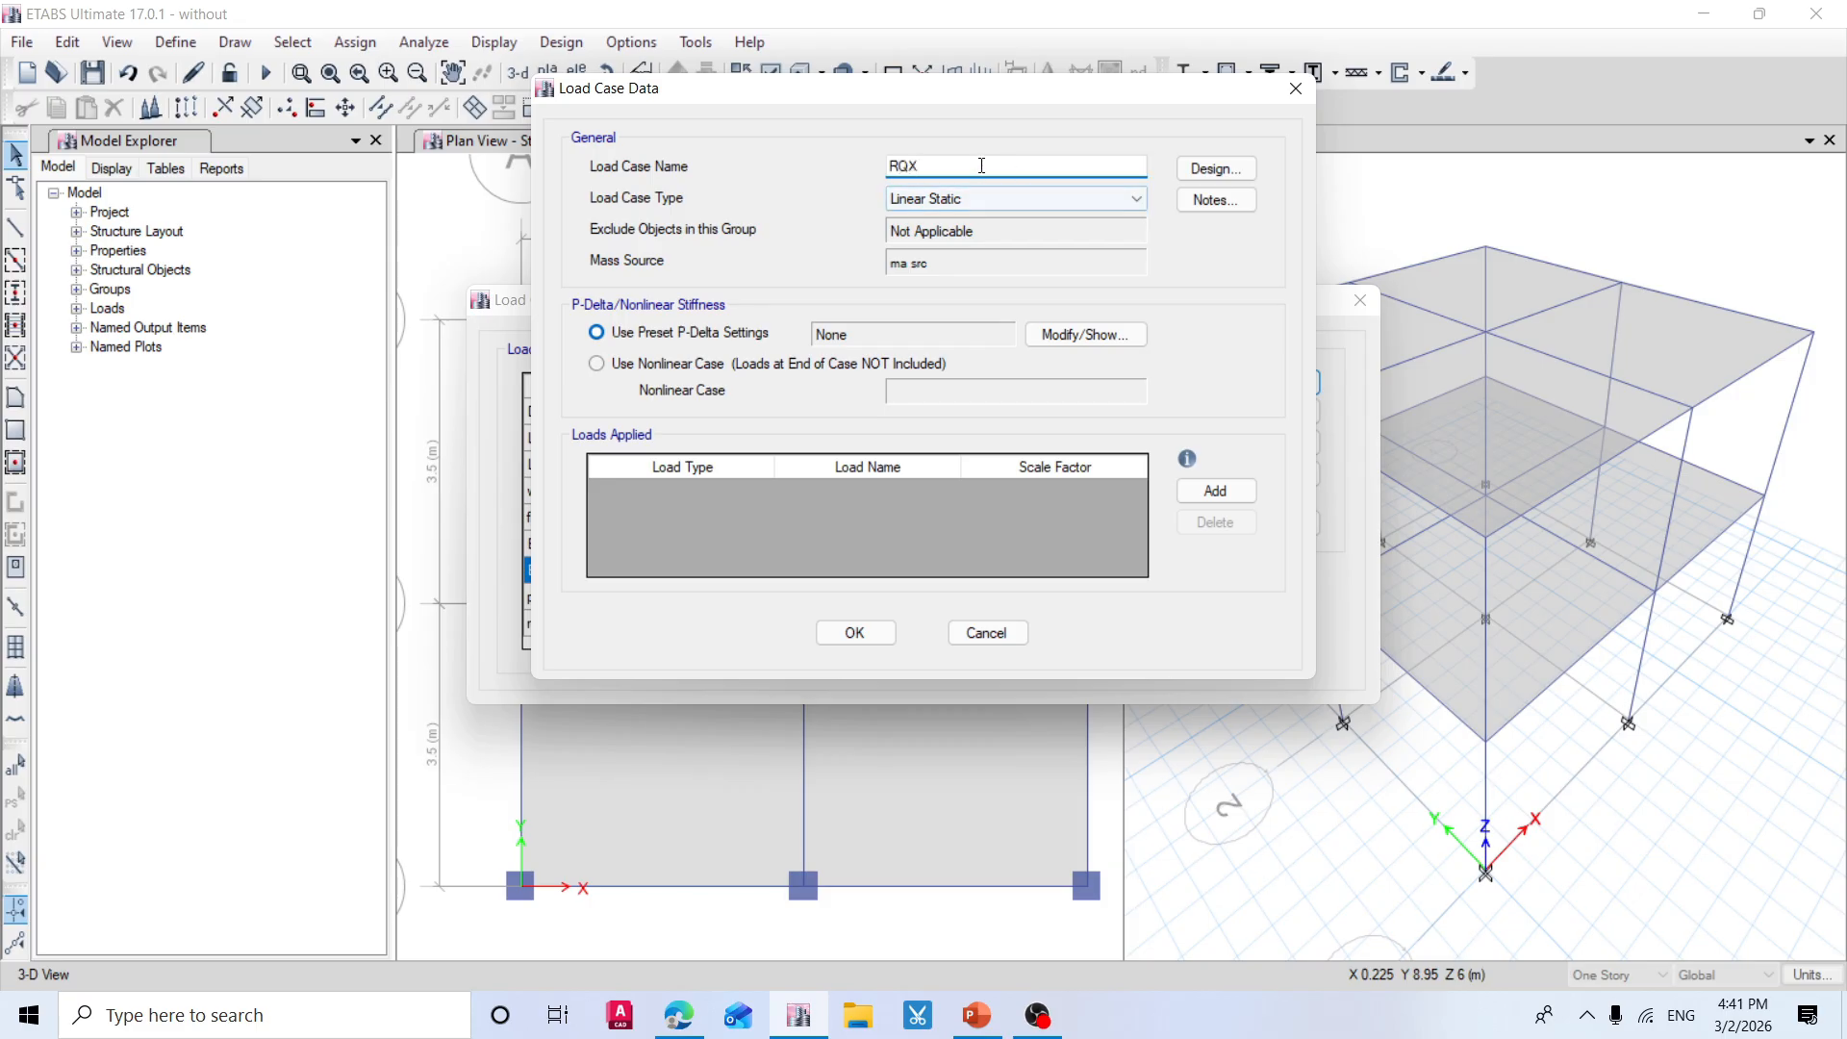
pyautogui.click(1002, 196)
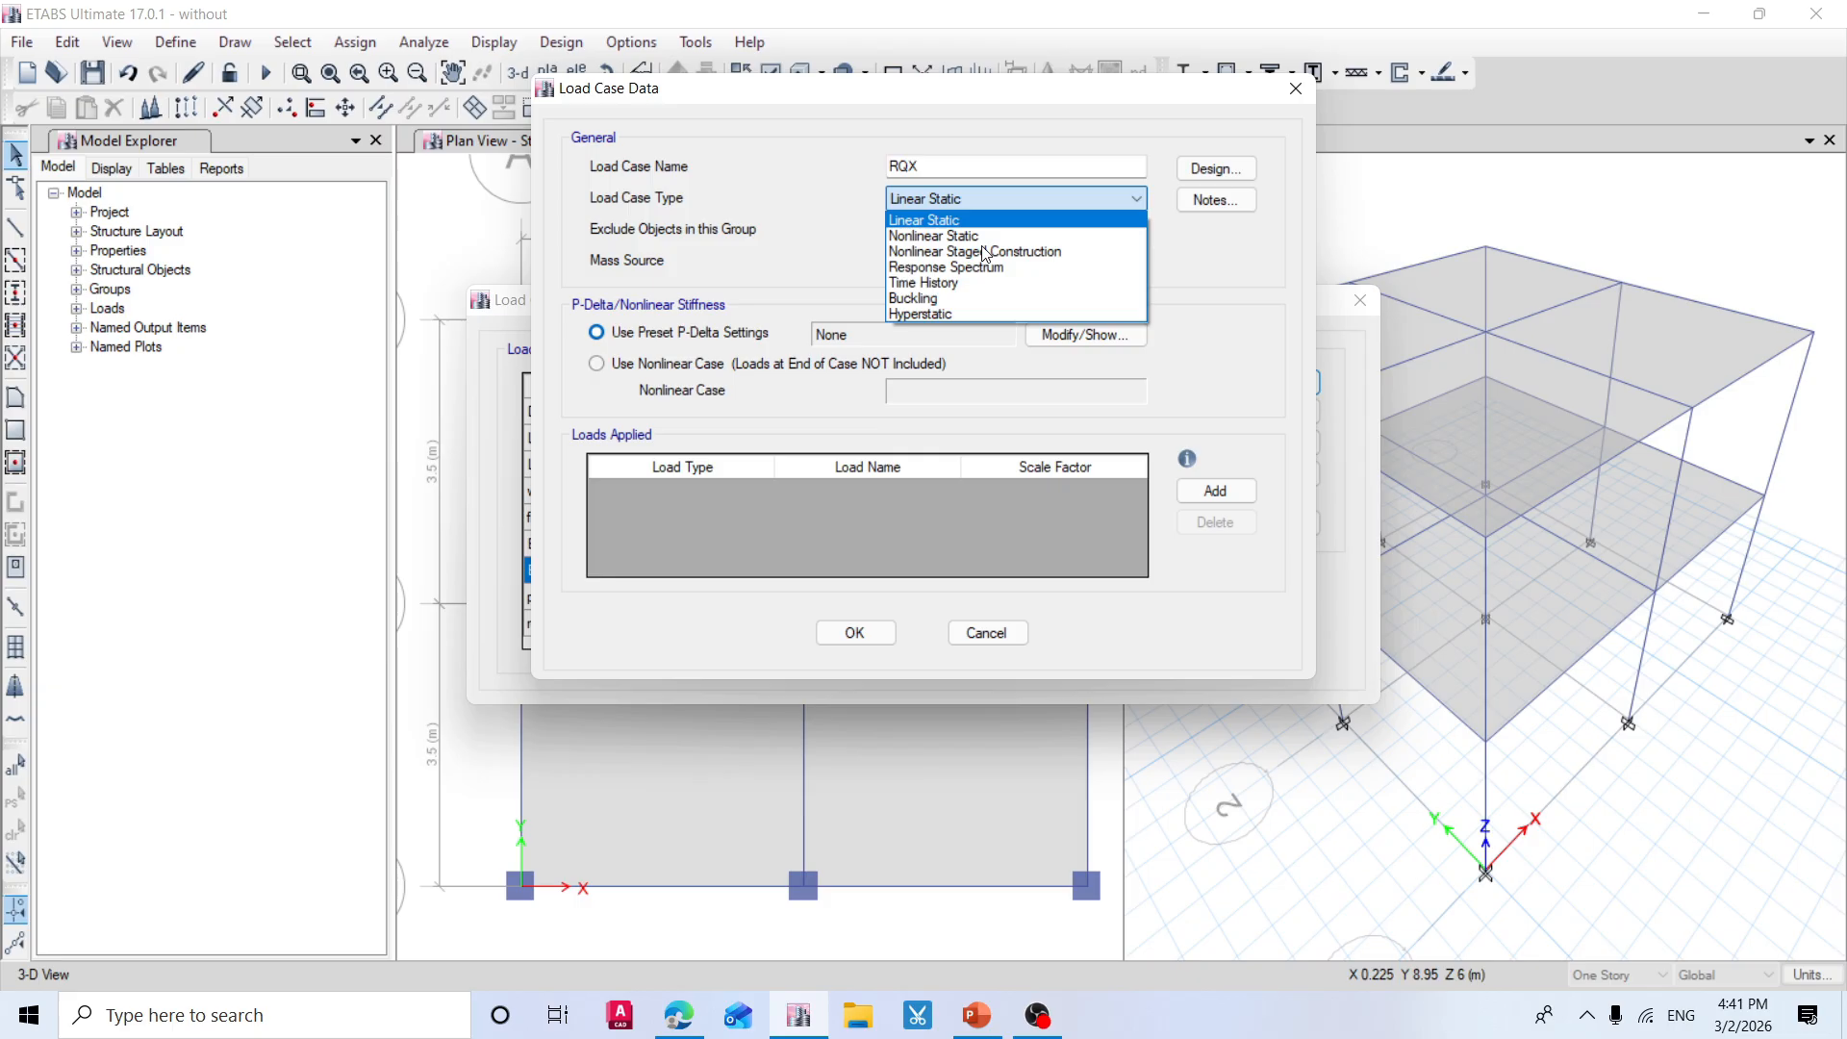
pyautogui.click(933, 270)
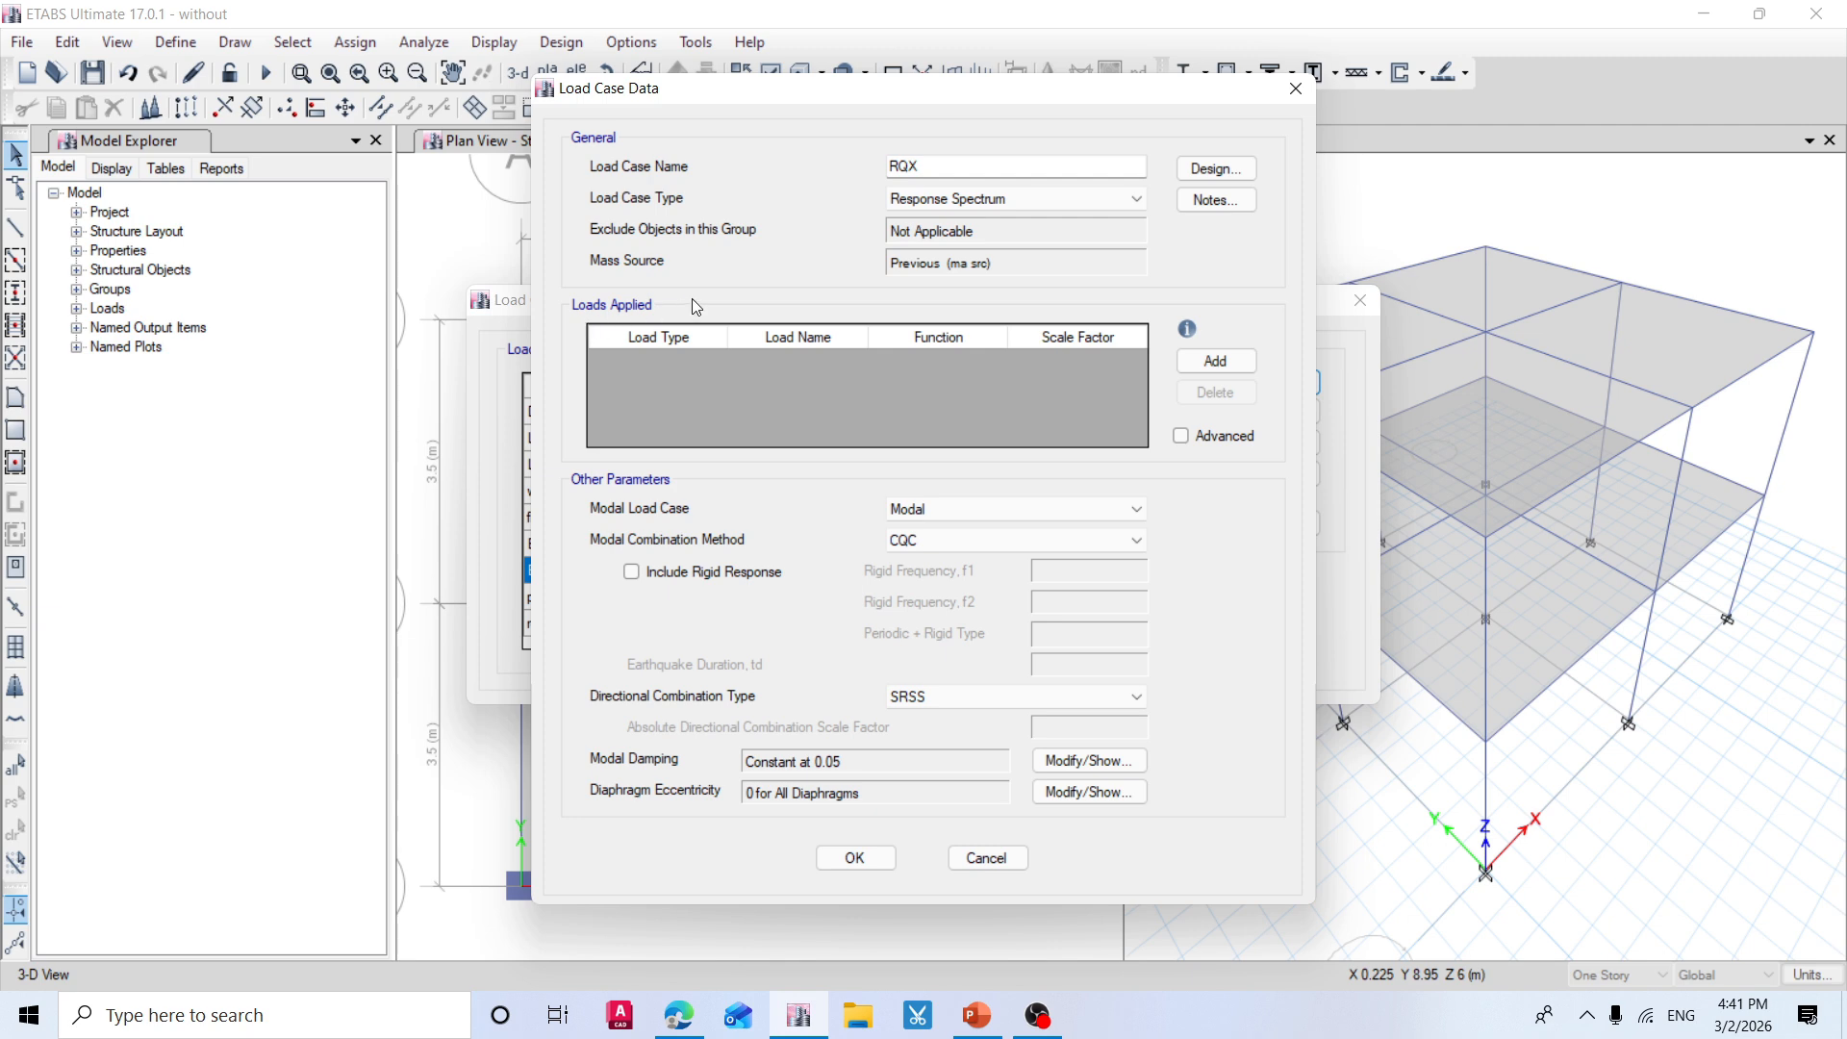
# Add an Acceleration load in the U1 direction to the RQX case, using the "response spectrum" function.
pyautogui.click(1198, 370)
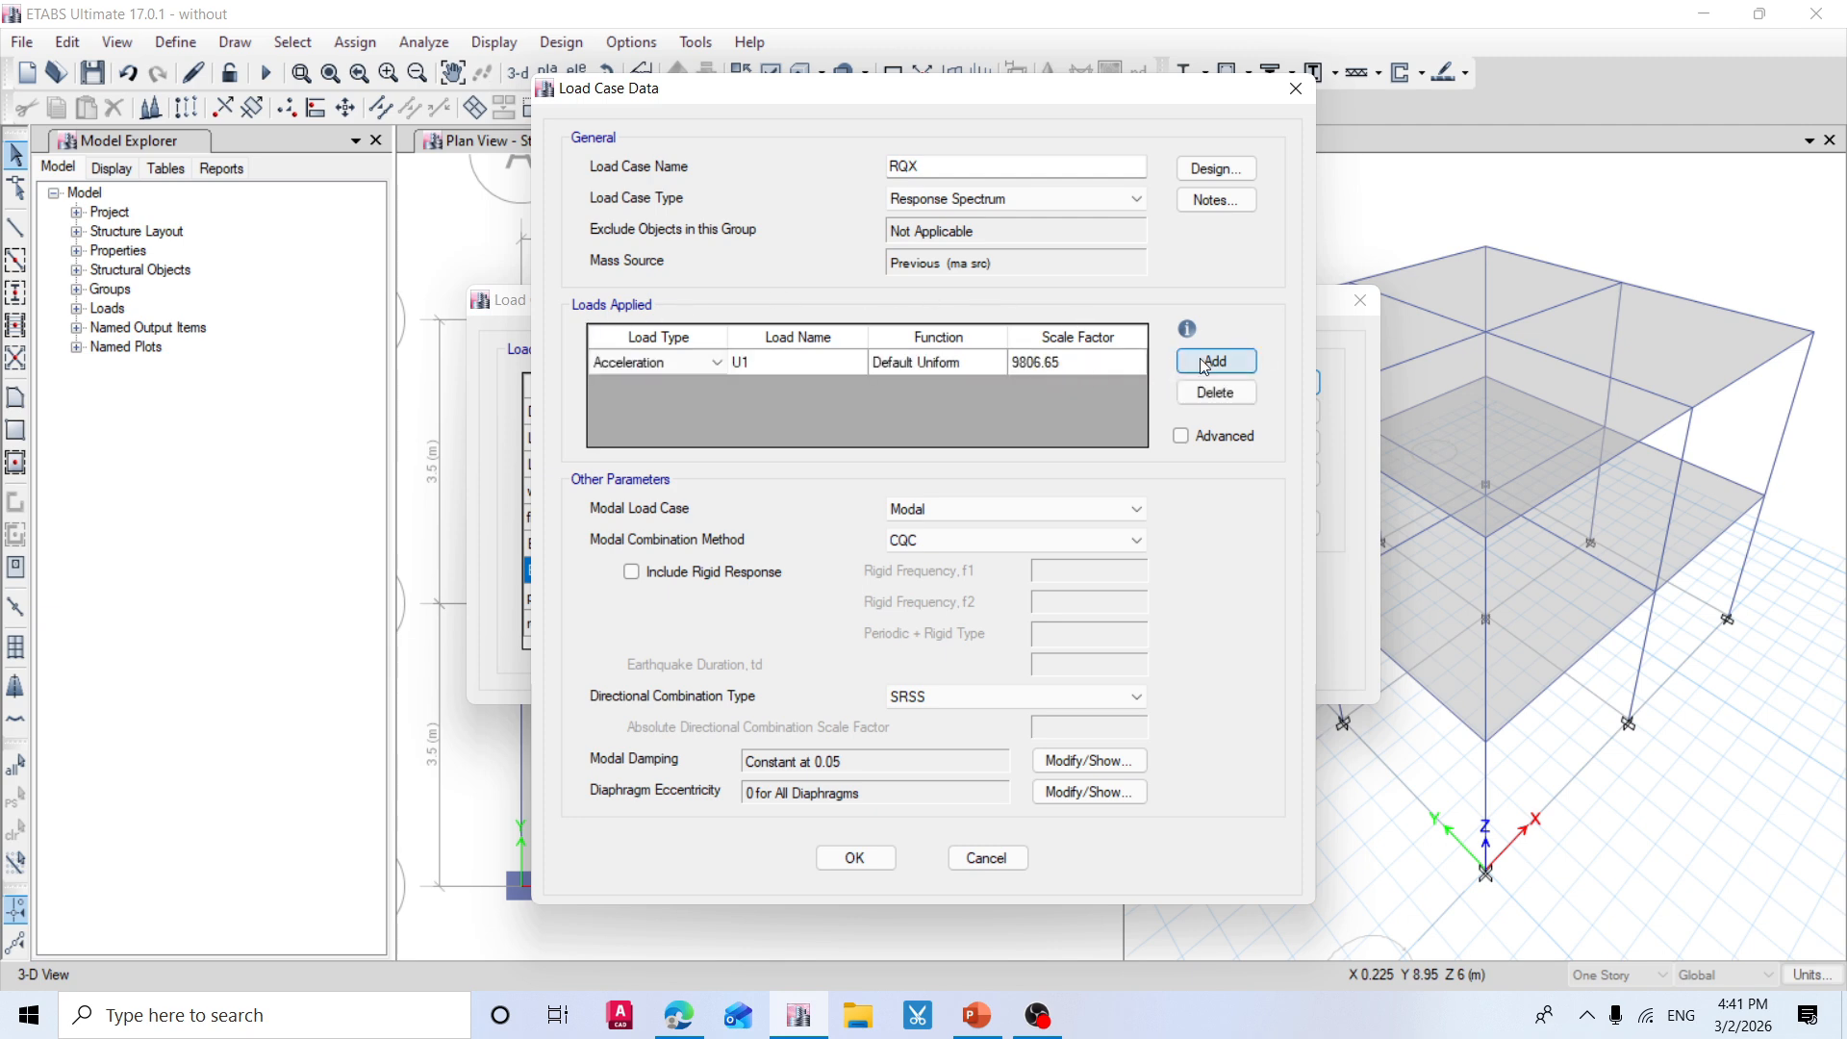
pyautogui.click(704, 362)
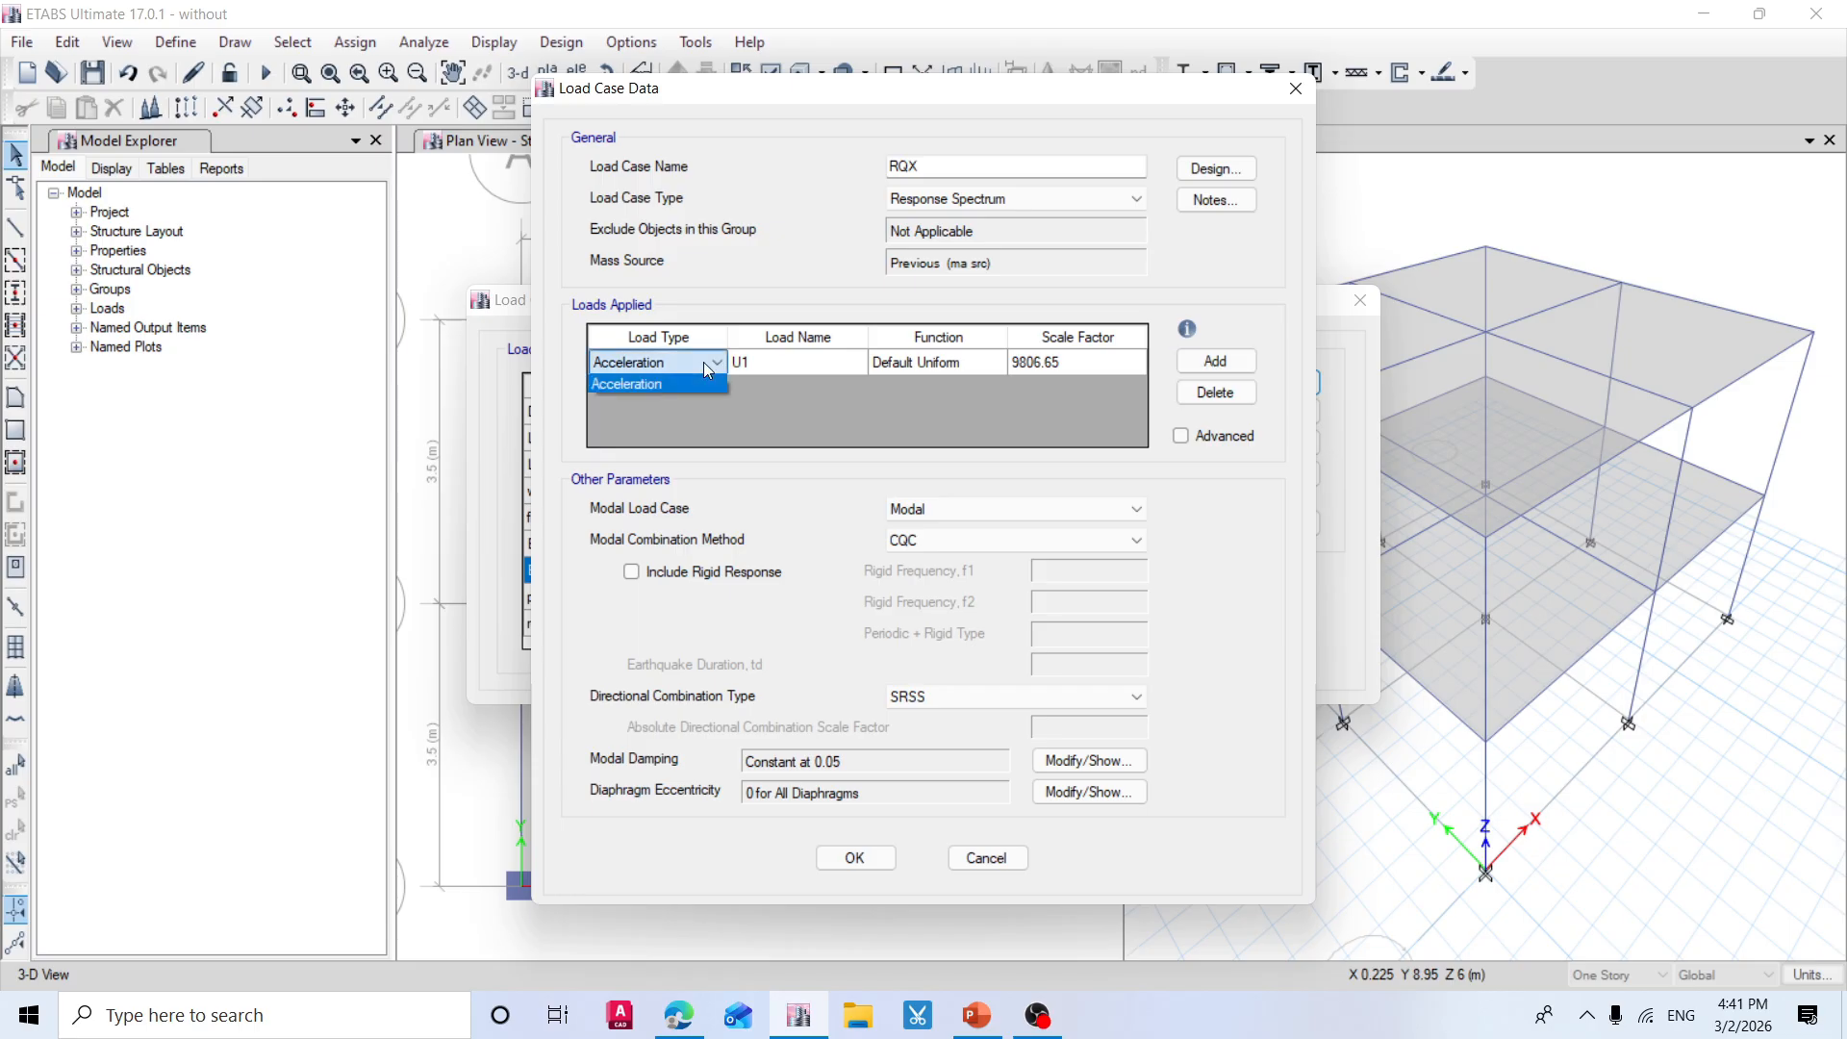
pyautogui.click(704, 363)
pyautogui.click(805, 372)
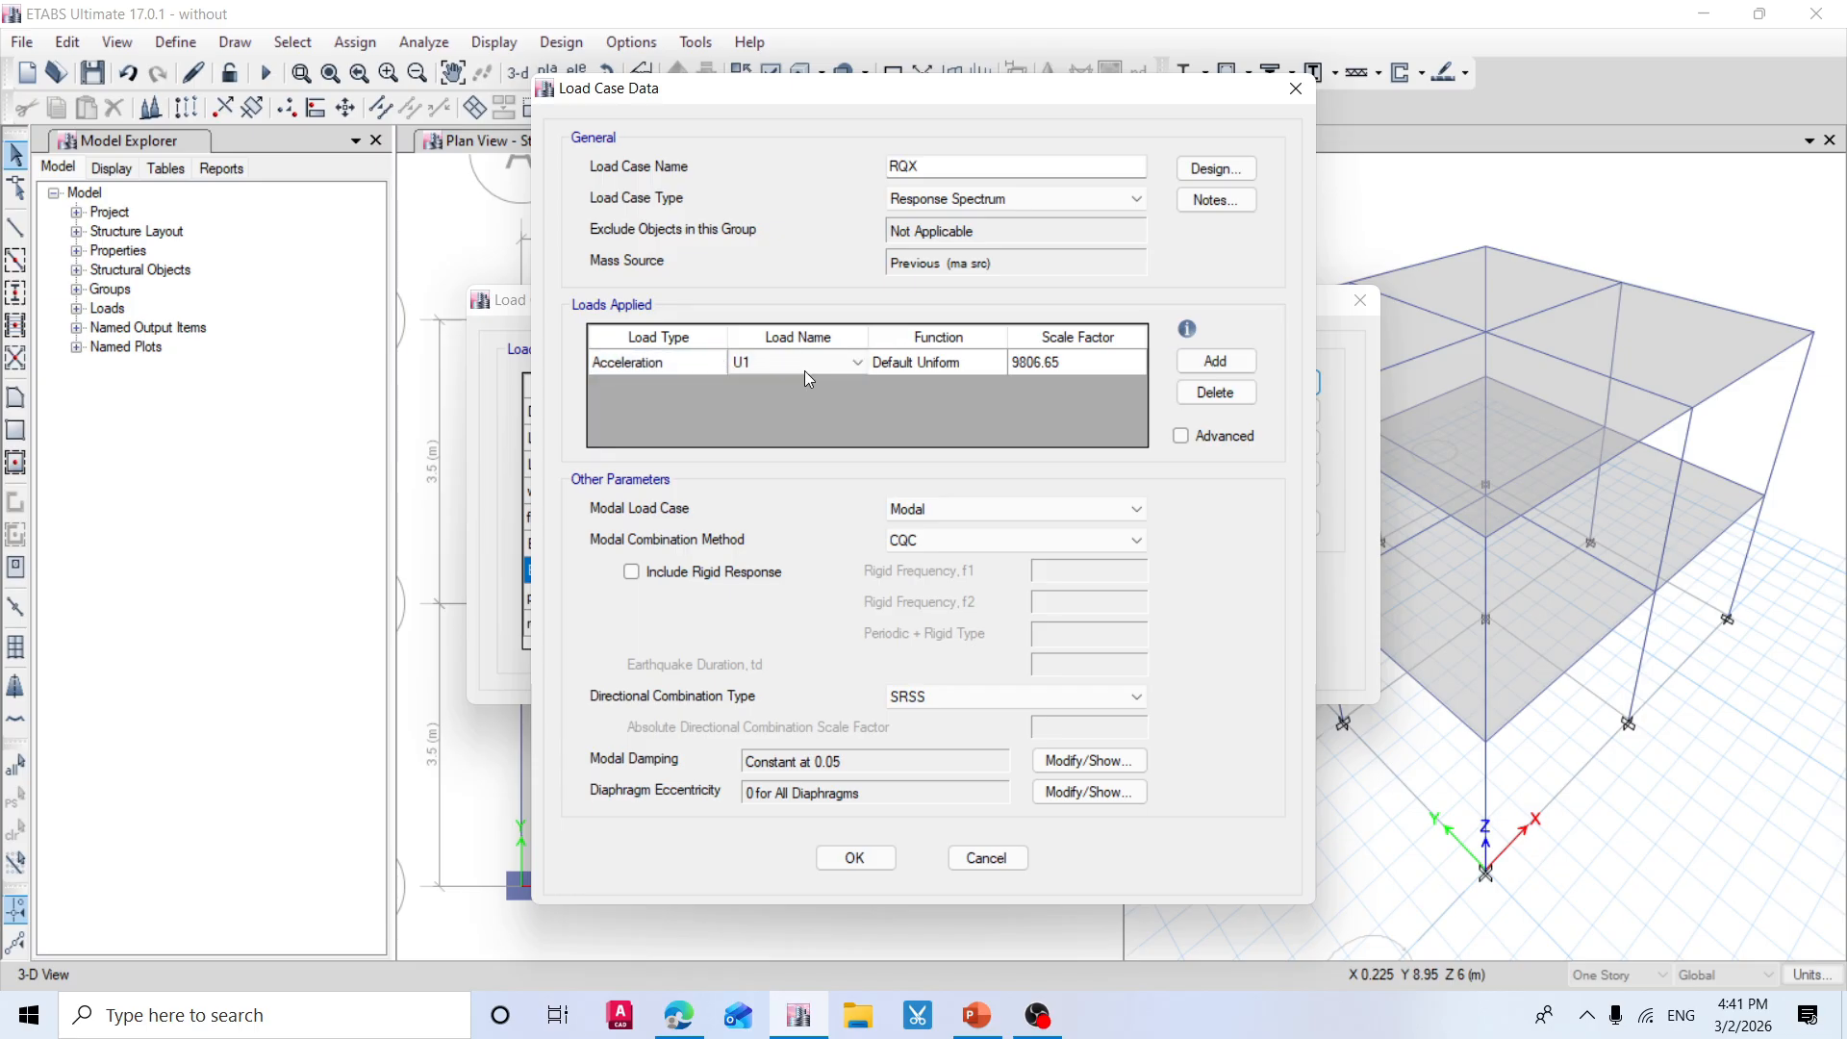
pyautogui.click(814, 366)
pyautogui.click(817, 366)
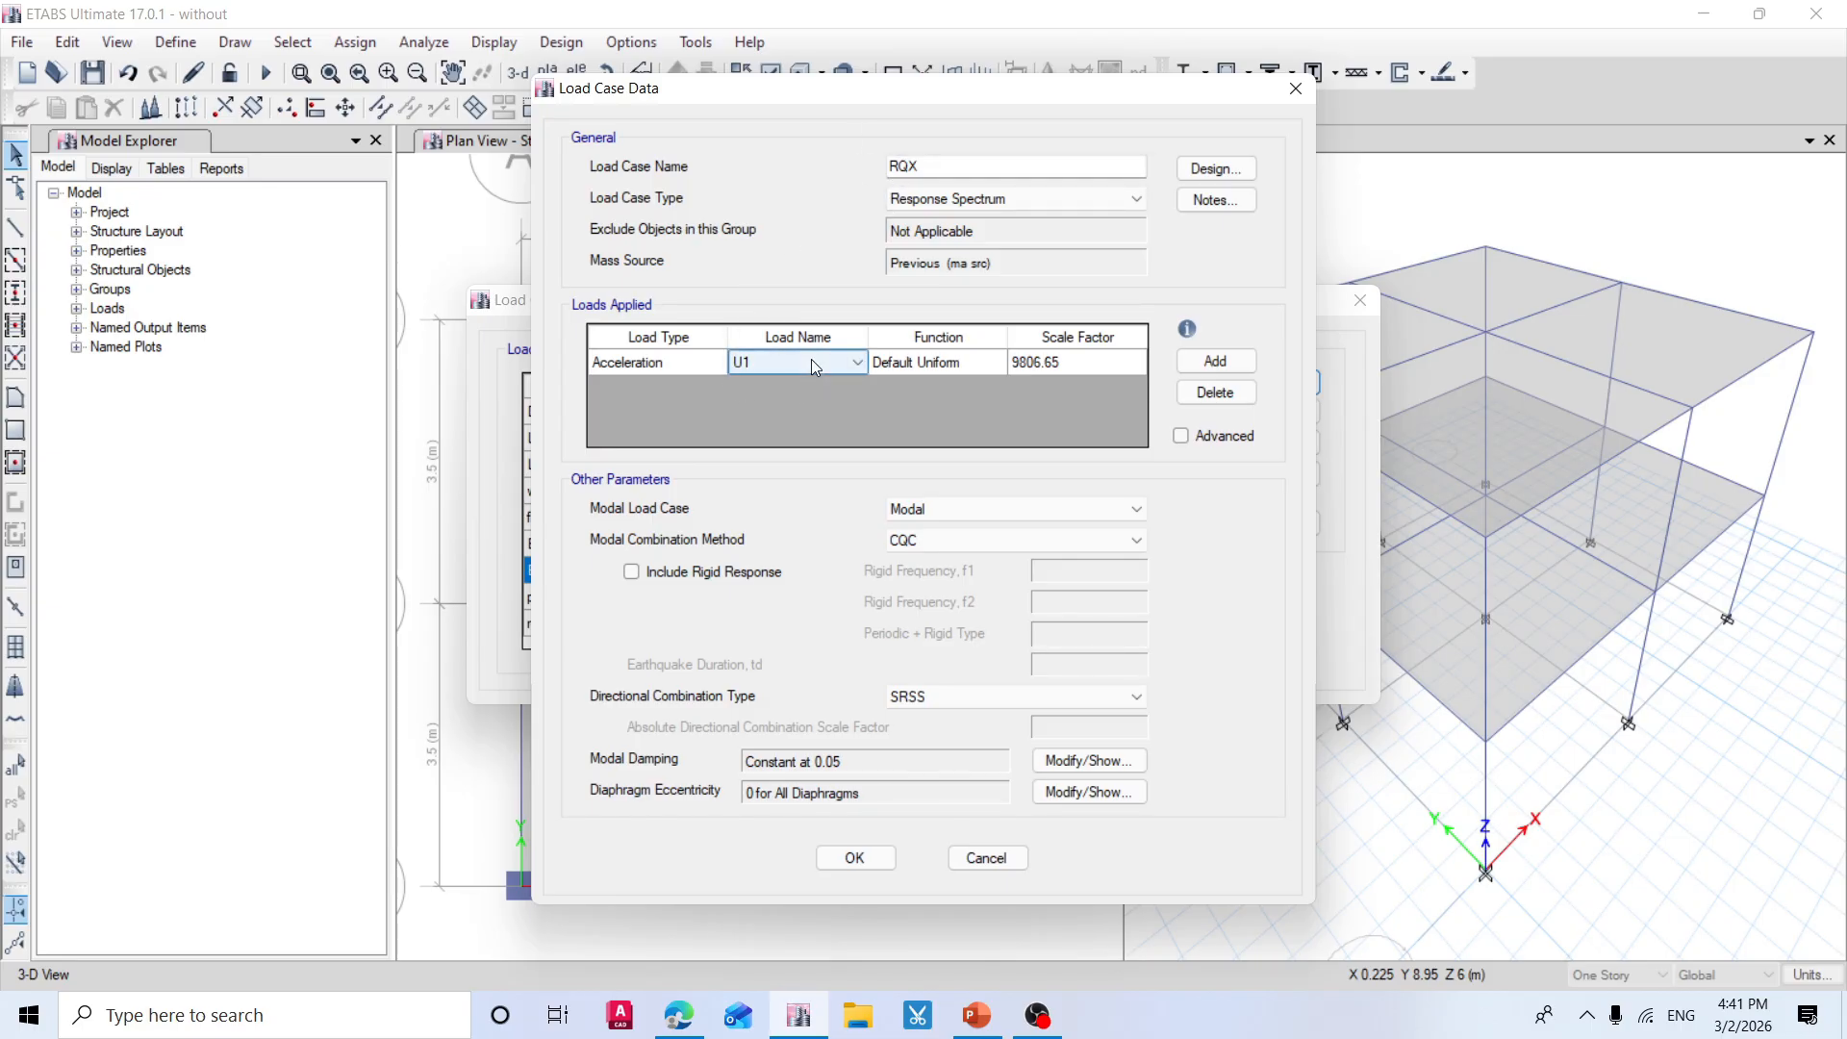
pyautogui.click(922, 360)
pyautogui.click(924, 361)
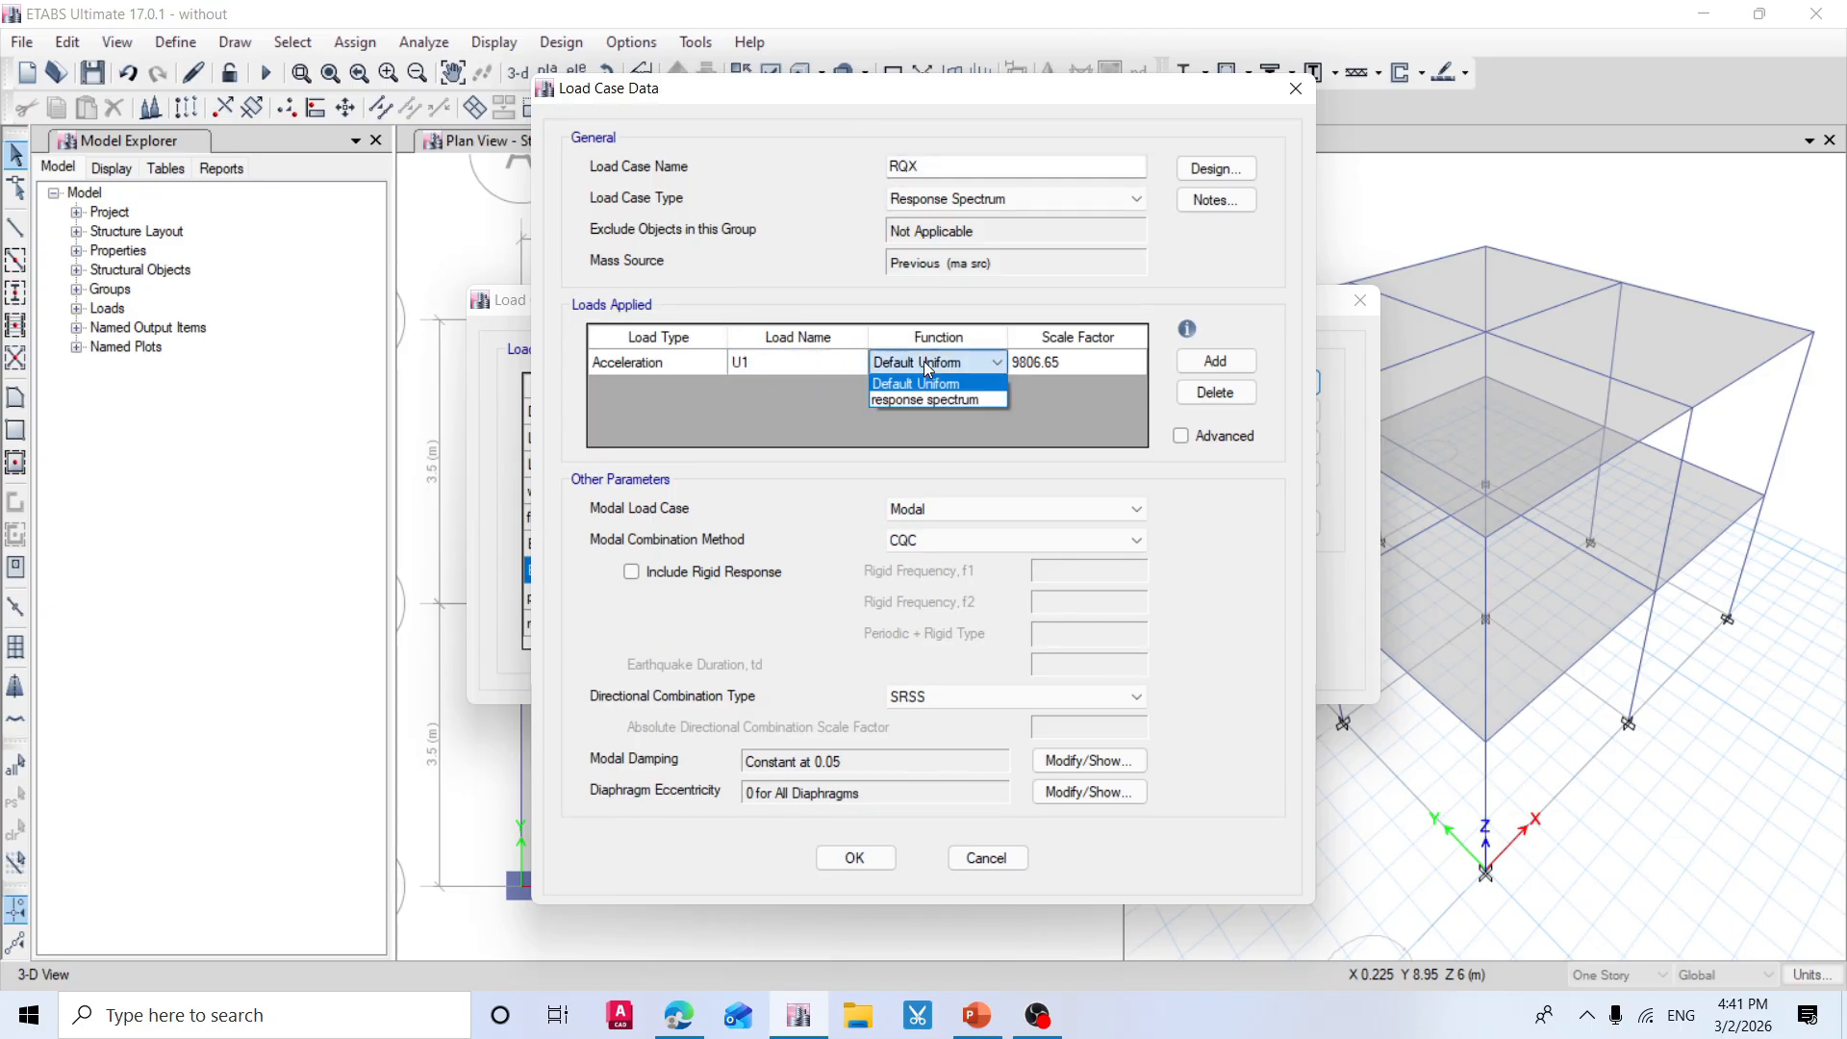
pyautogui.click(959, 402)
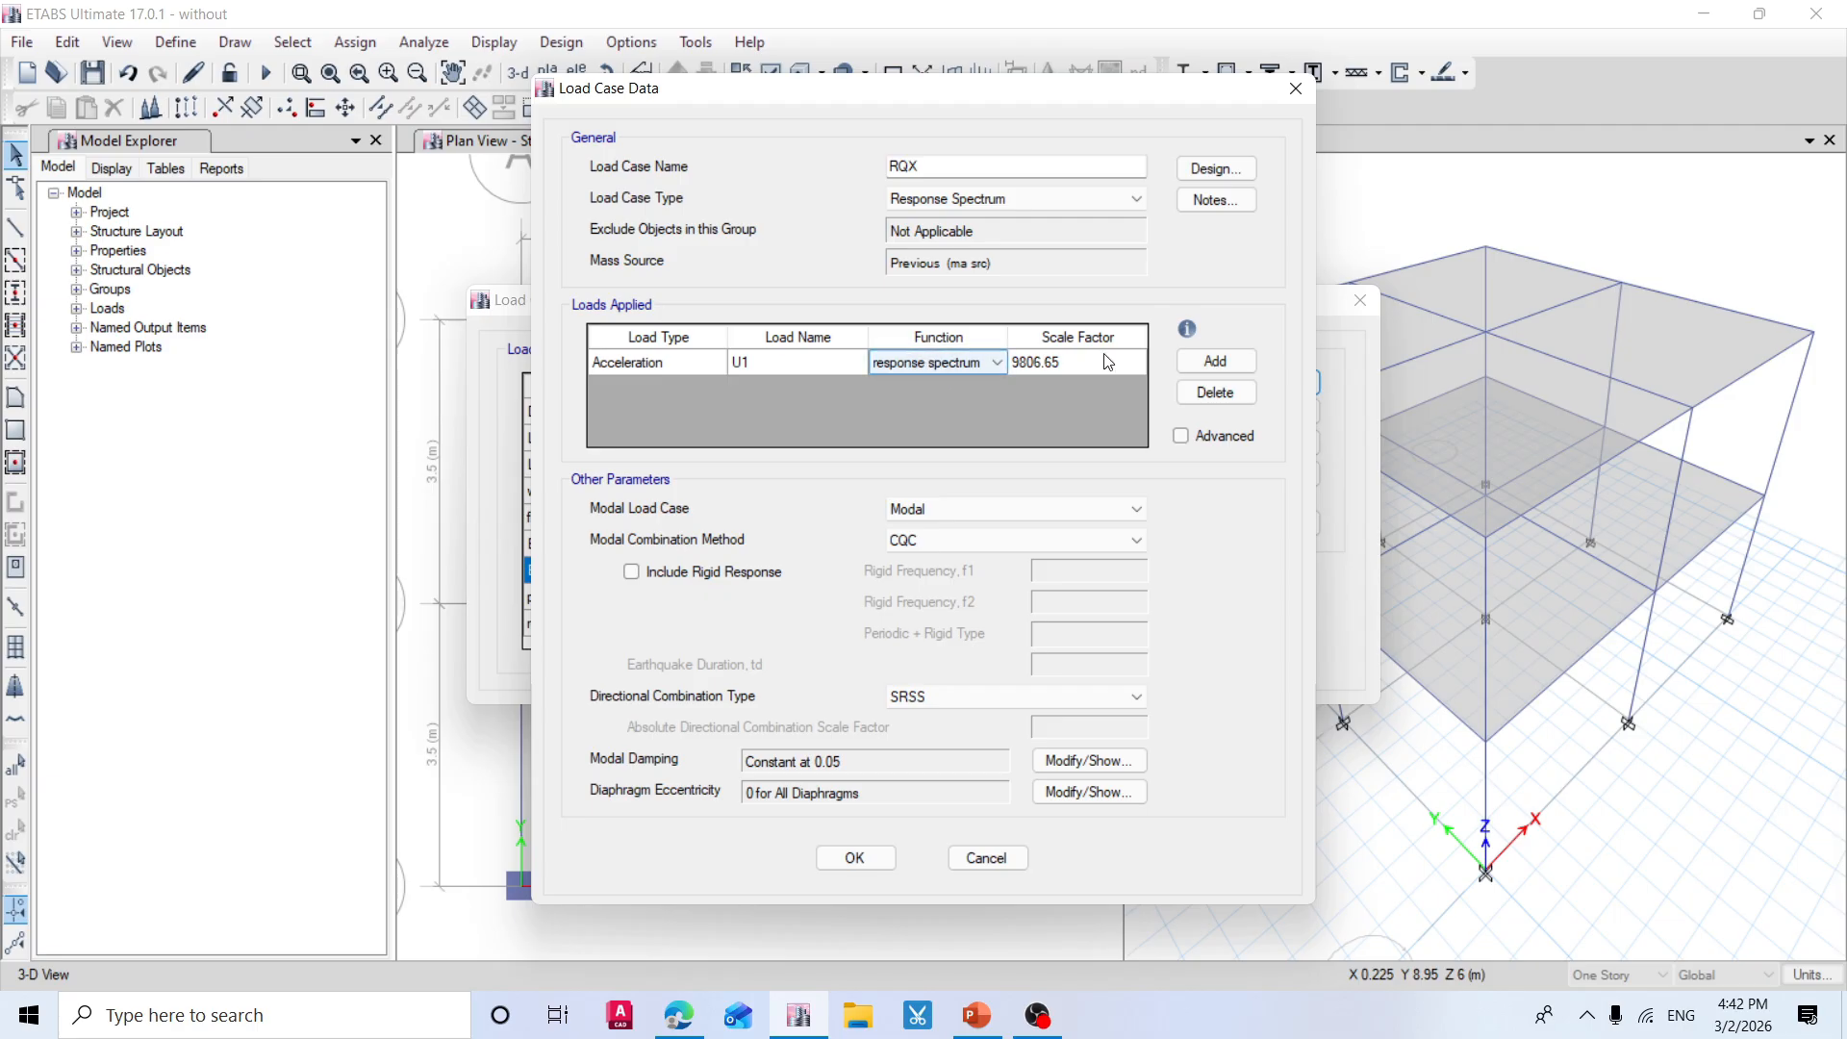
pyautogui.click(1084, 369)
pyautogui.click(1083, 367)
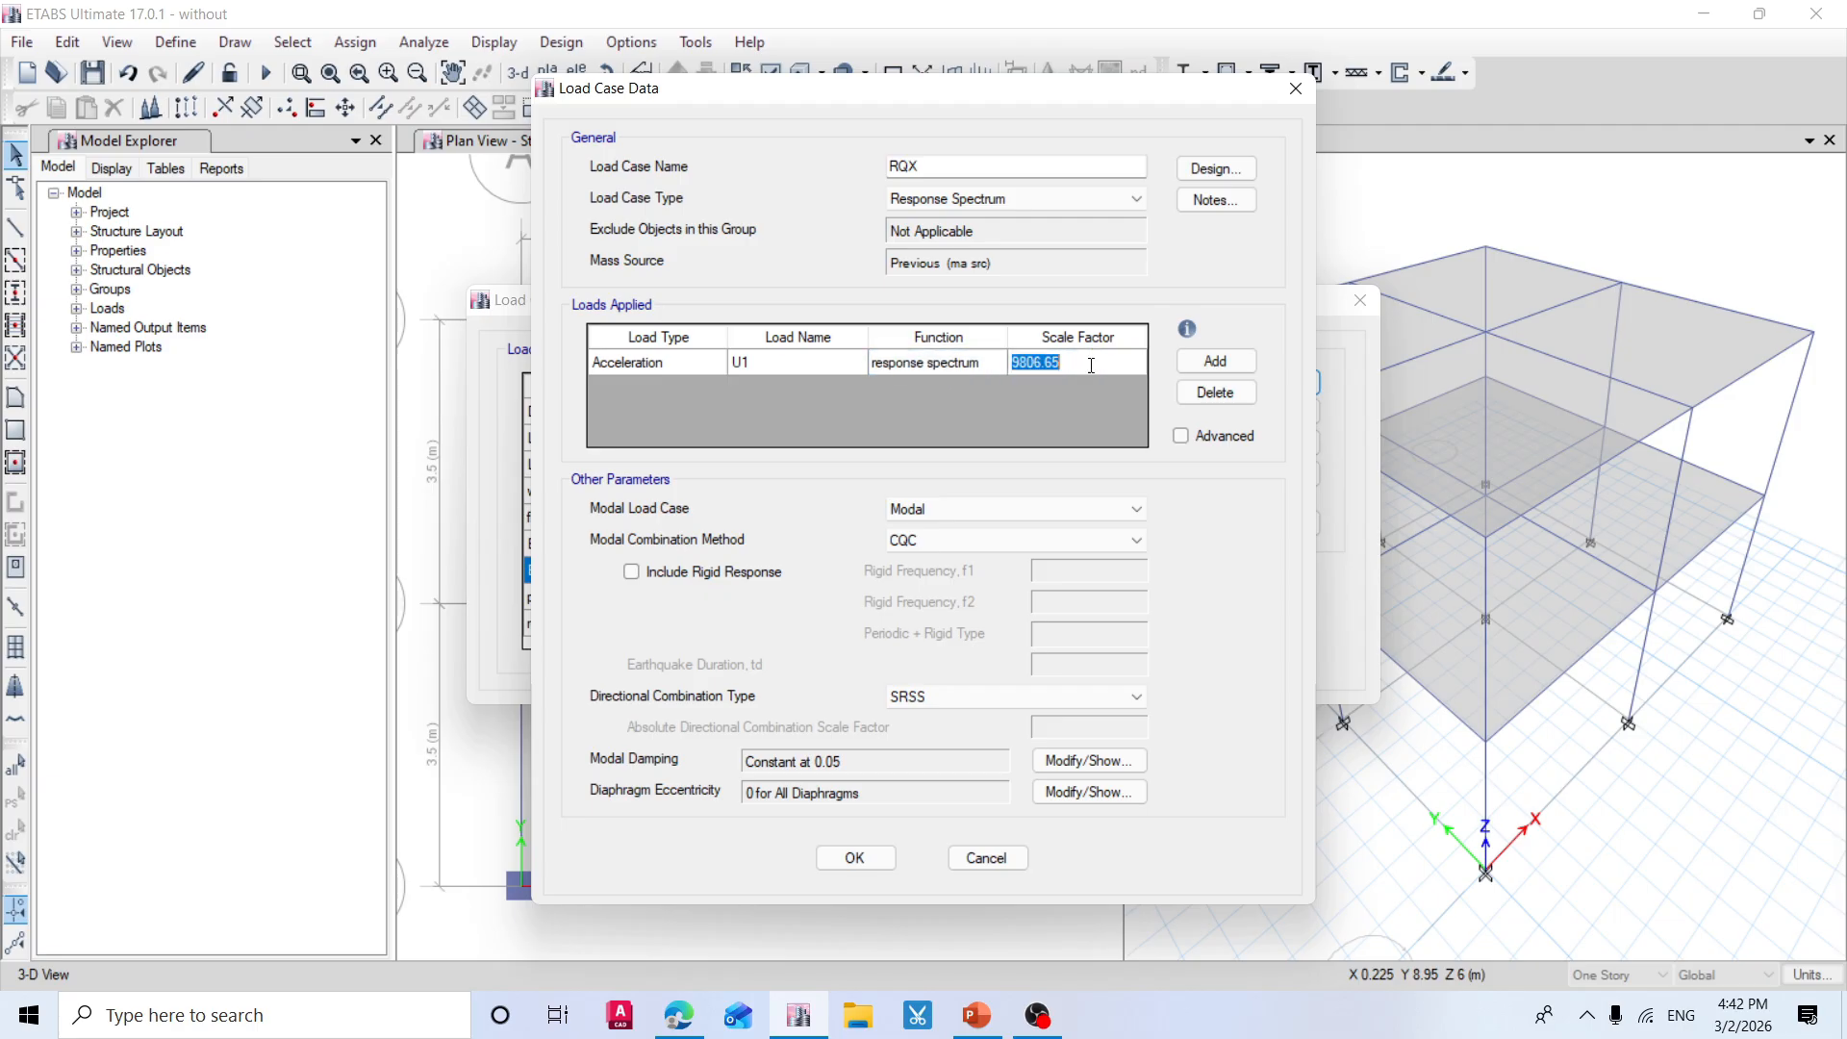
pyautogui.moveTo(943, 108); pyautogui.dragTo(787, 108)
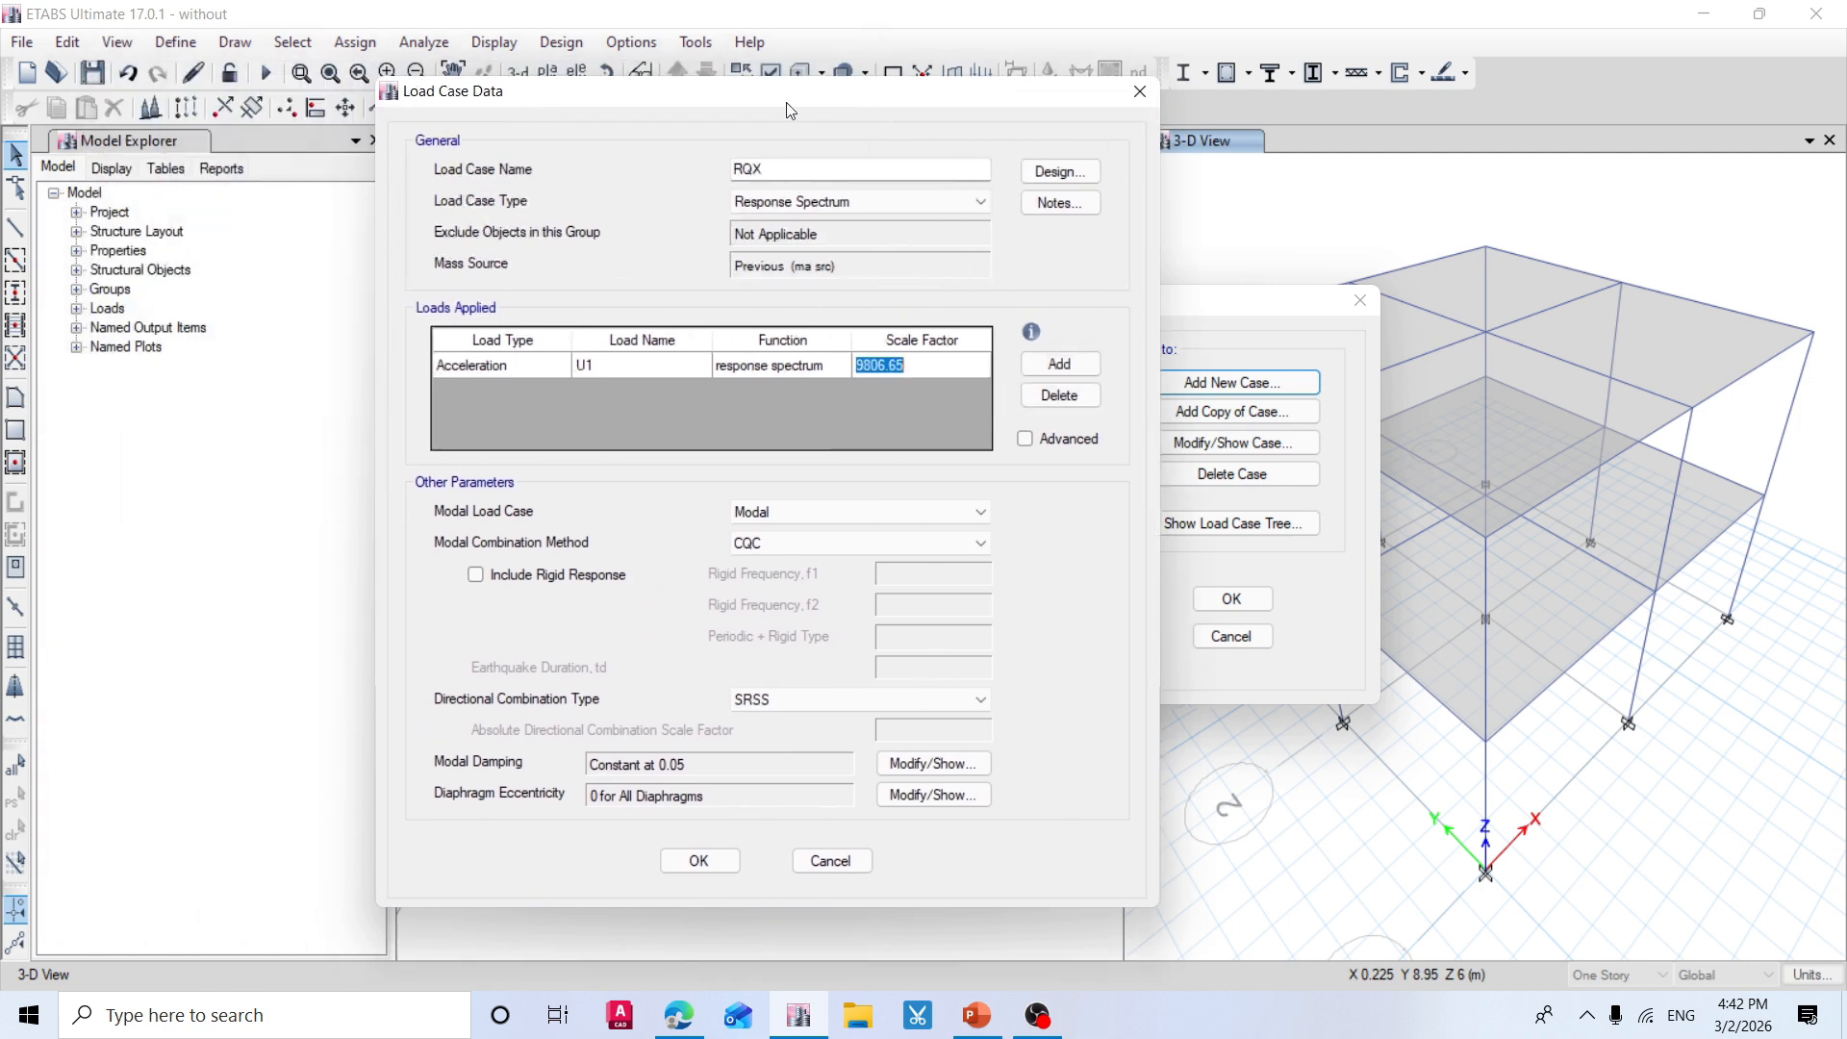
pyautogui.click(791, 365)
pyautogui.click(810, 365)
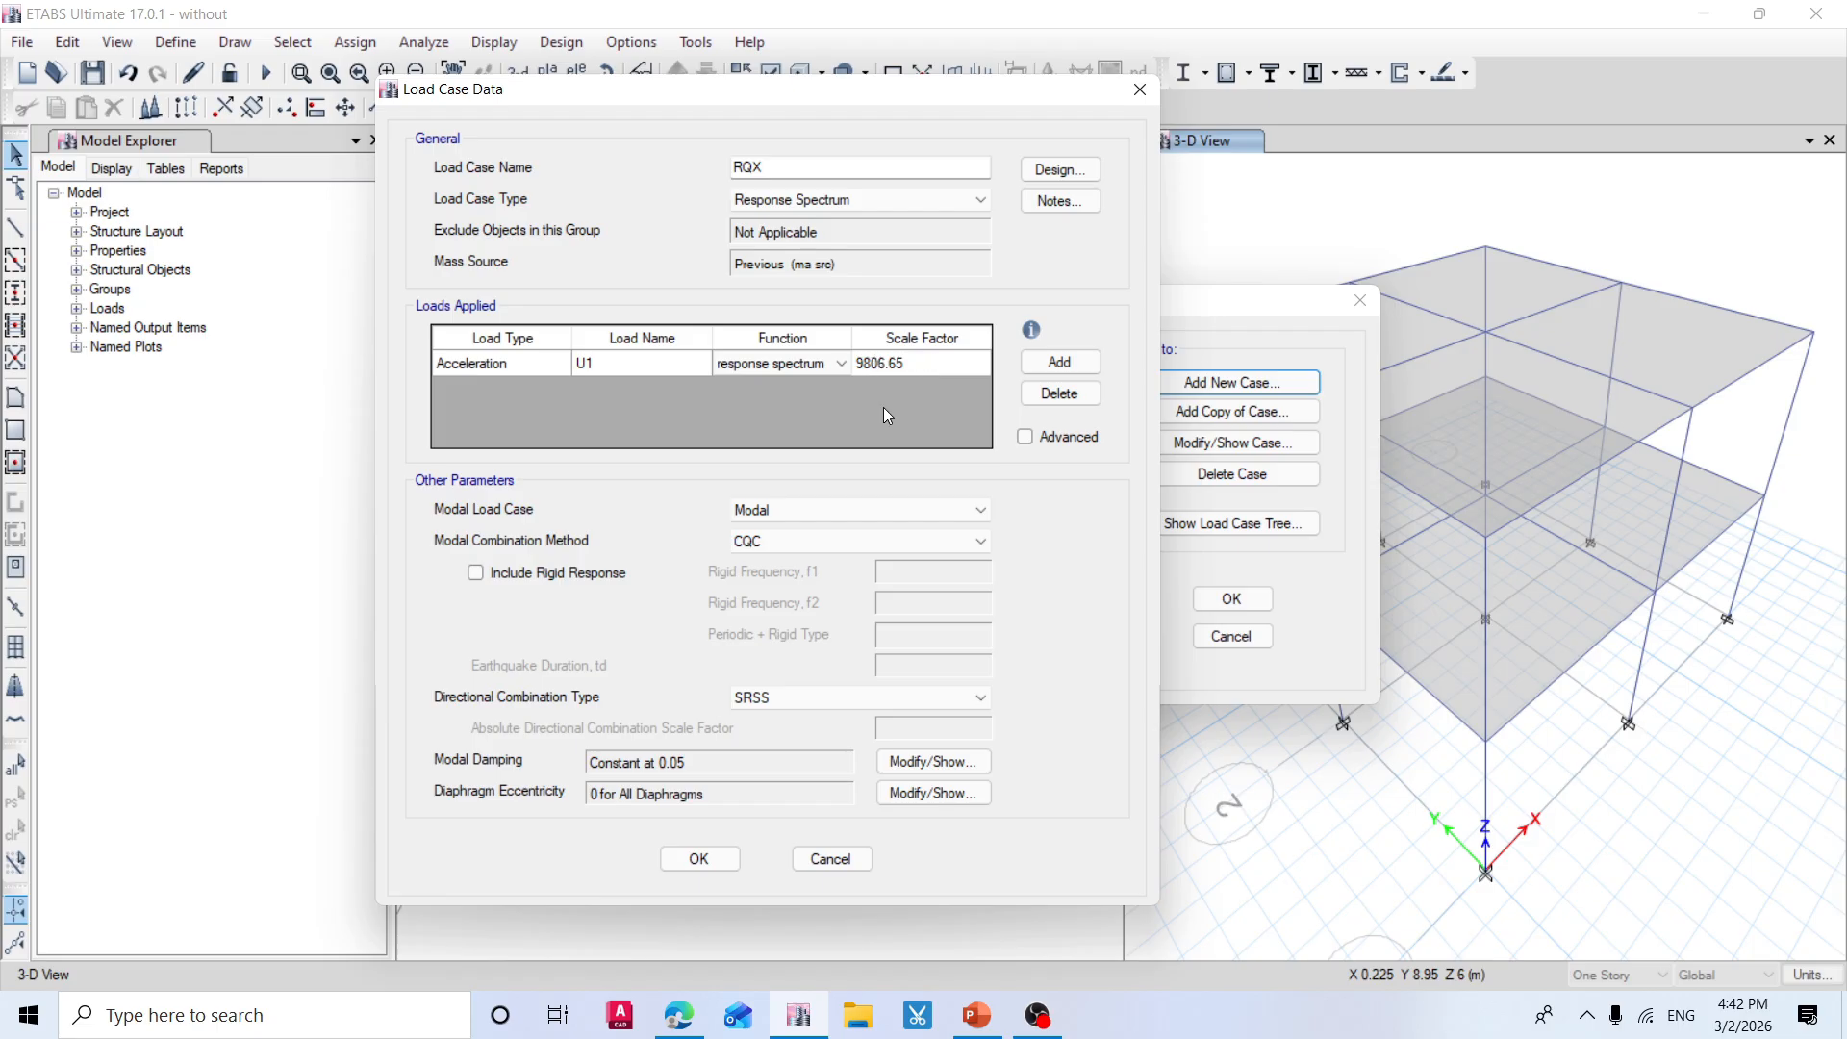
# Set the scale factor of RQX's U1 acceleration load to 9810.
pyautogui.click(904, 363)
pyautogui.click(914, 361)
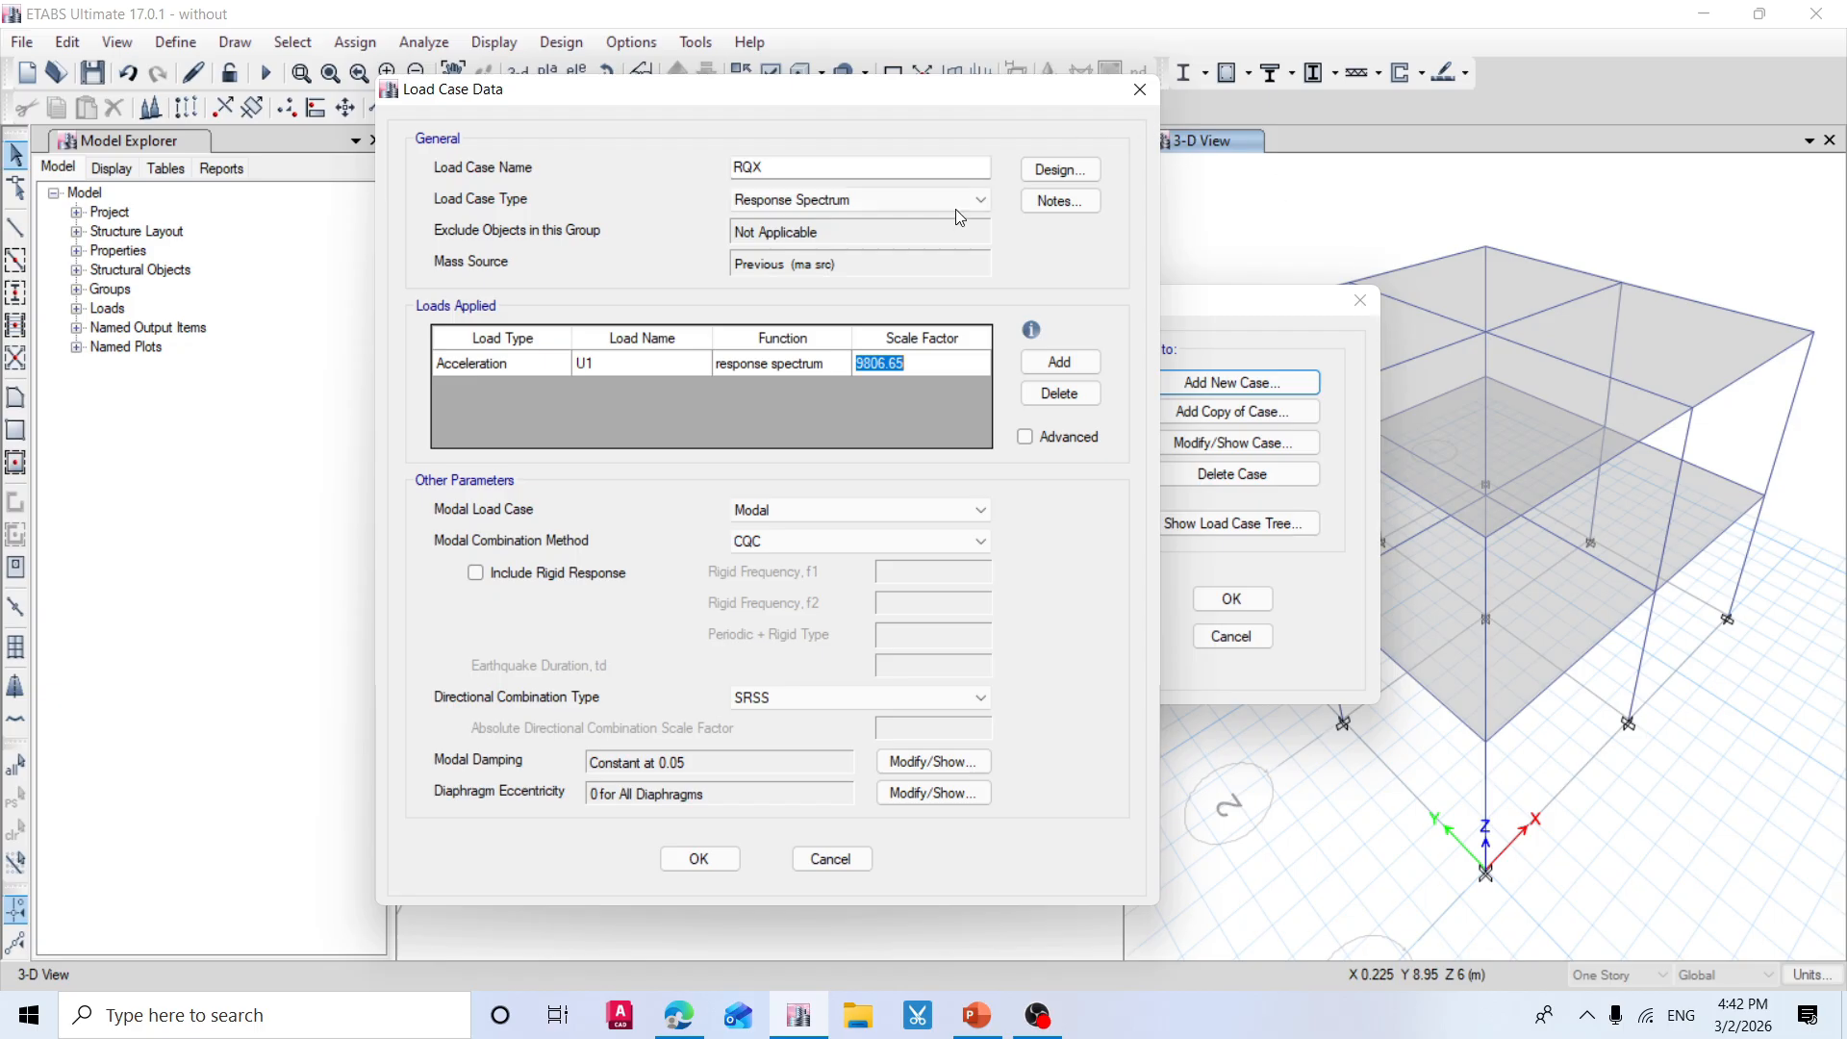
pyautogui.moveTo(885, 92); pyautogui.dragTo(712, 114)
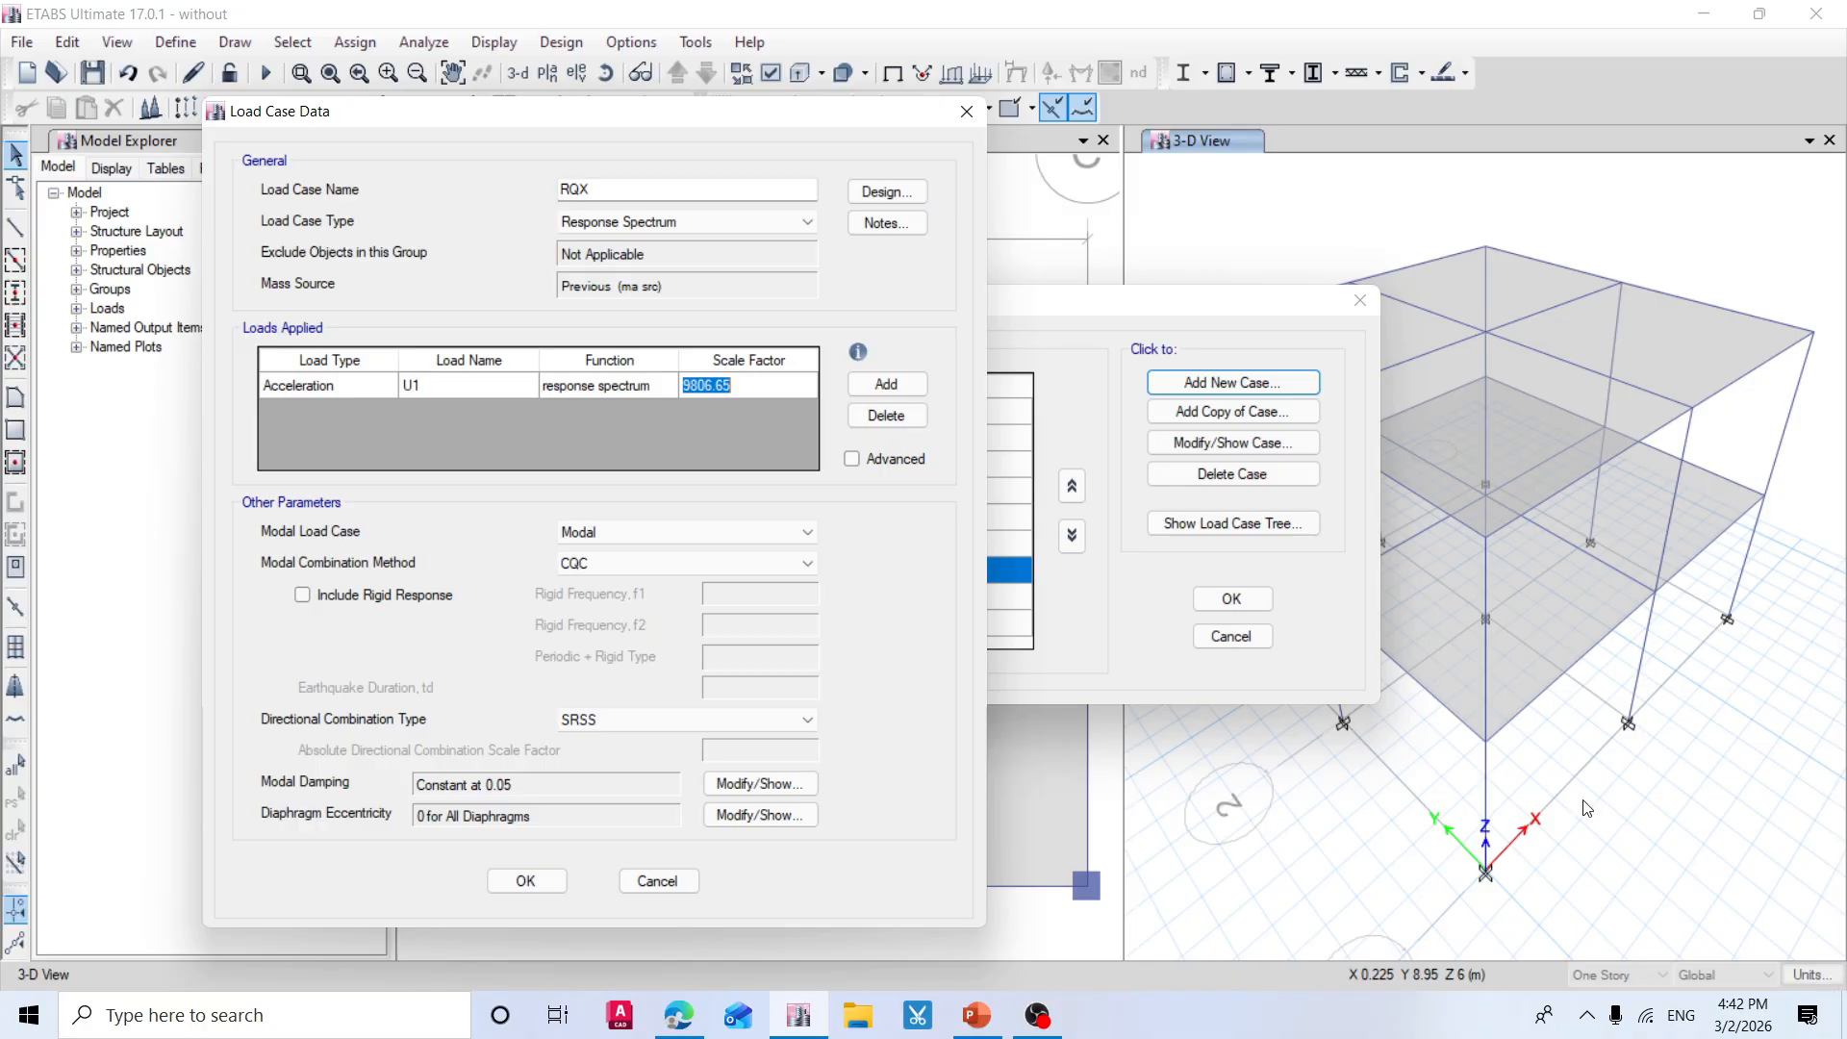
pyautogui.moveTo(773, 120); pyautogui.dragTo(1124, 85)
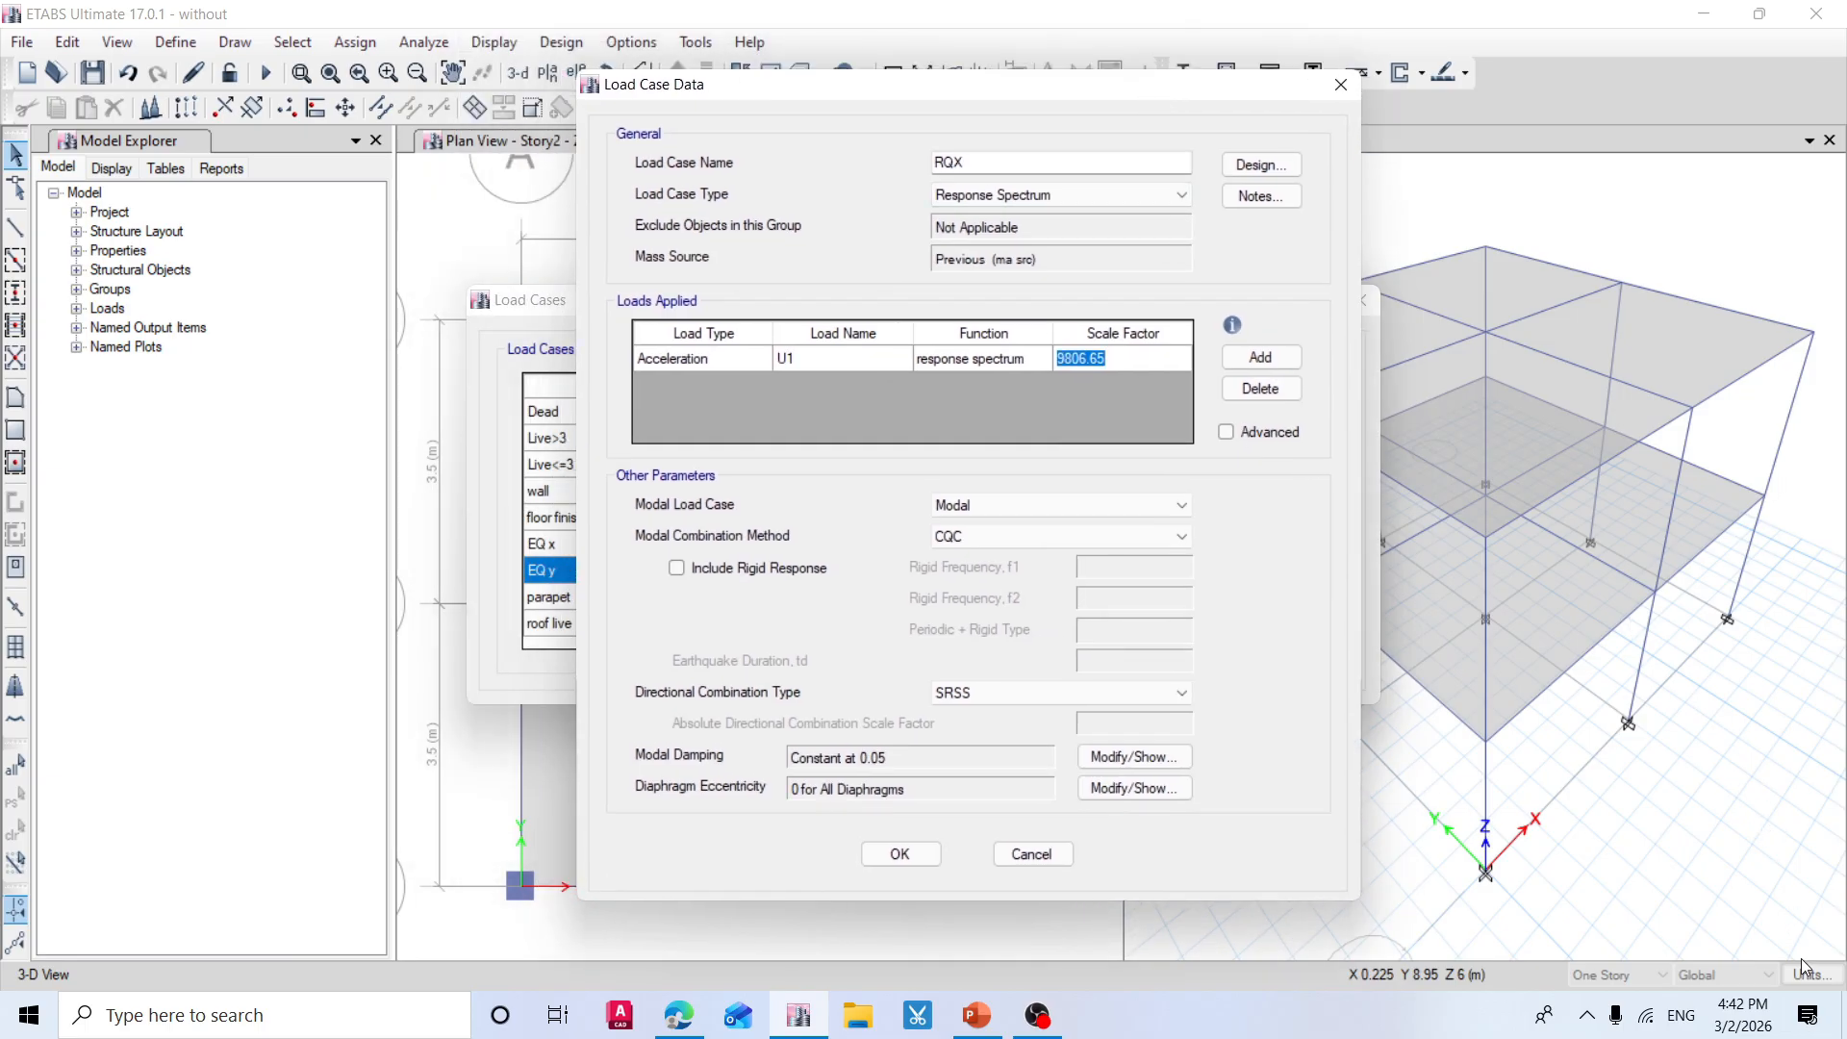
pyautogui.click(1123, 361)
pyautogui.press('BackSpace')
pyautogui.press('BackSpace')
pyautogui.press('BackSpace')
pyautogui.press('BackSpace')
pyautogui.press('BackSpace')
pyautogui.write('10')
# Keep Modal as the modal load case and set RQX's modal combination method to SRSS.
pyautogui.click(1047, 502)
pyautogui.click(1048, 501)
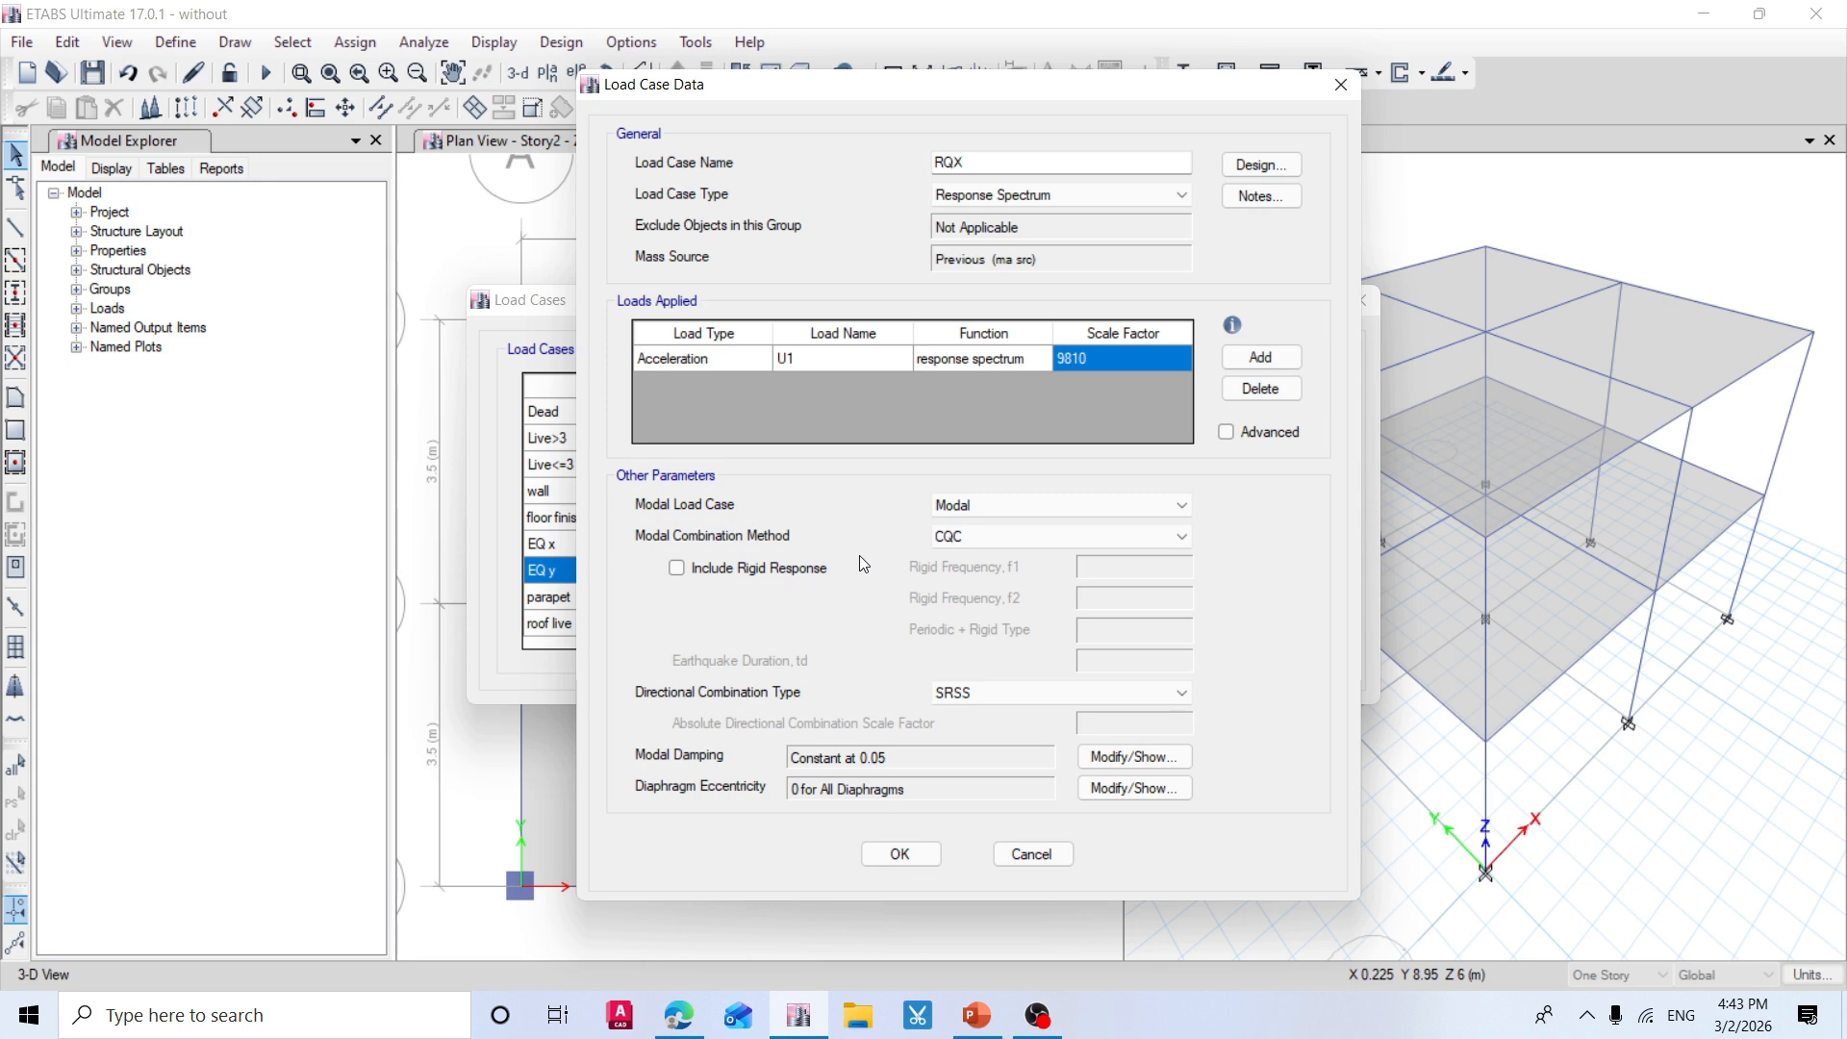
pyautogui.click(1122, 535)
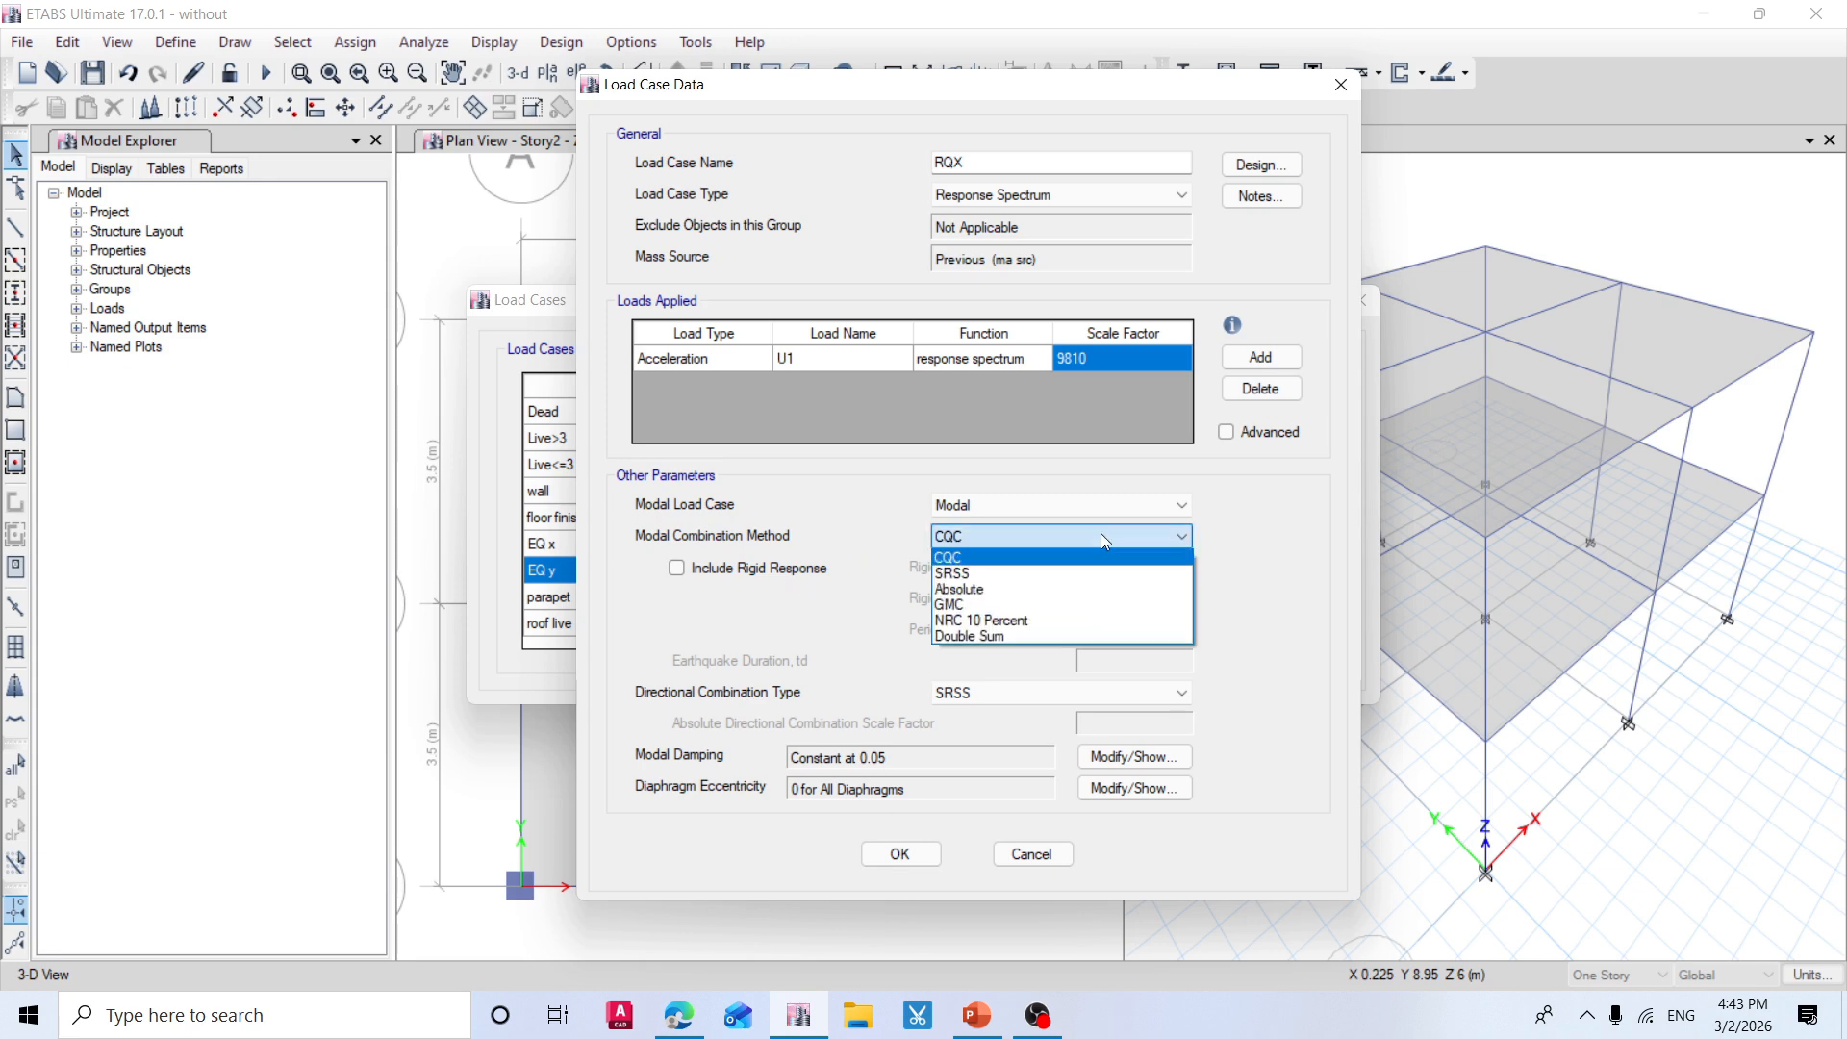
pyautogui.click(1101, 535)
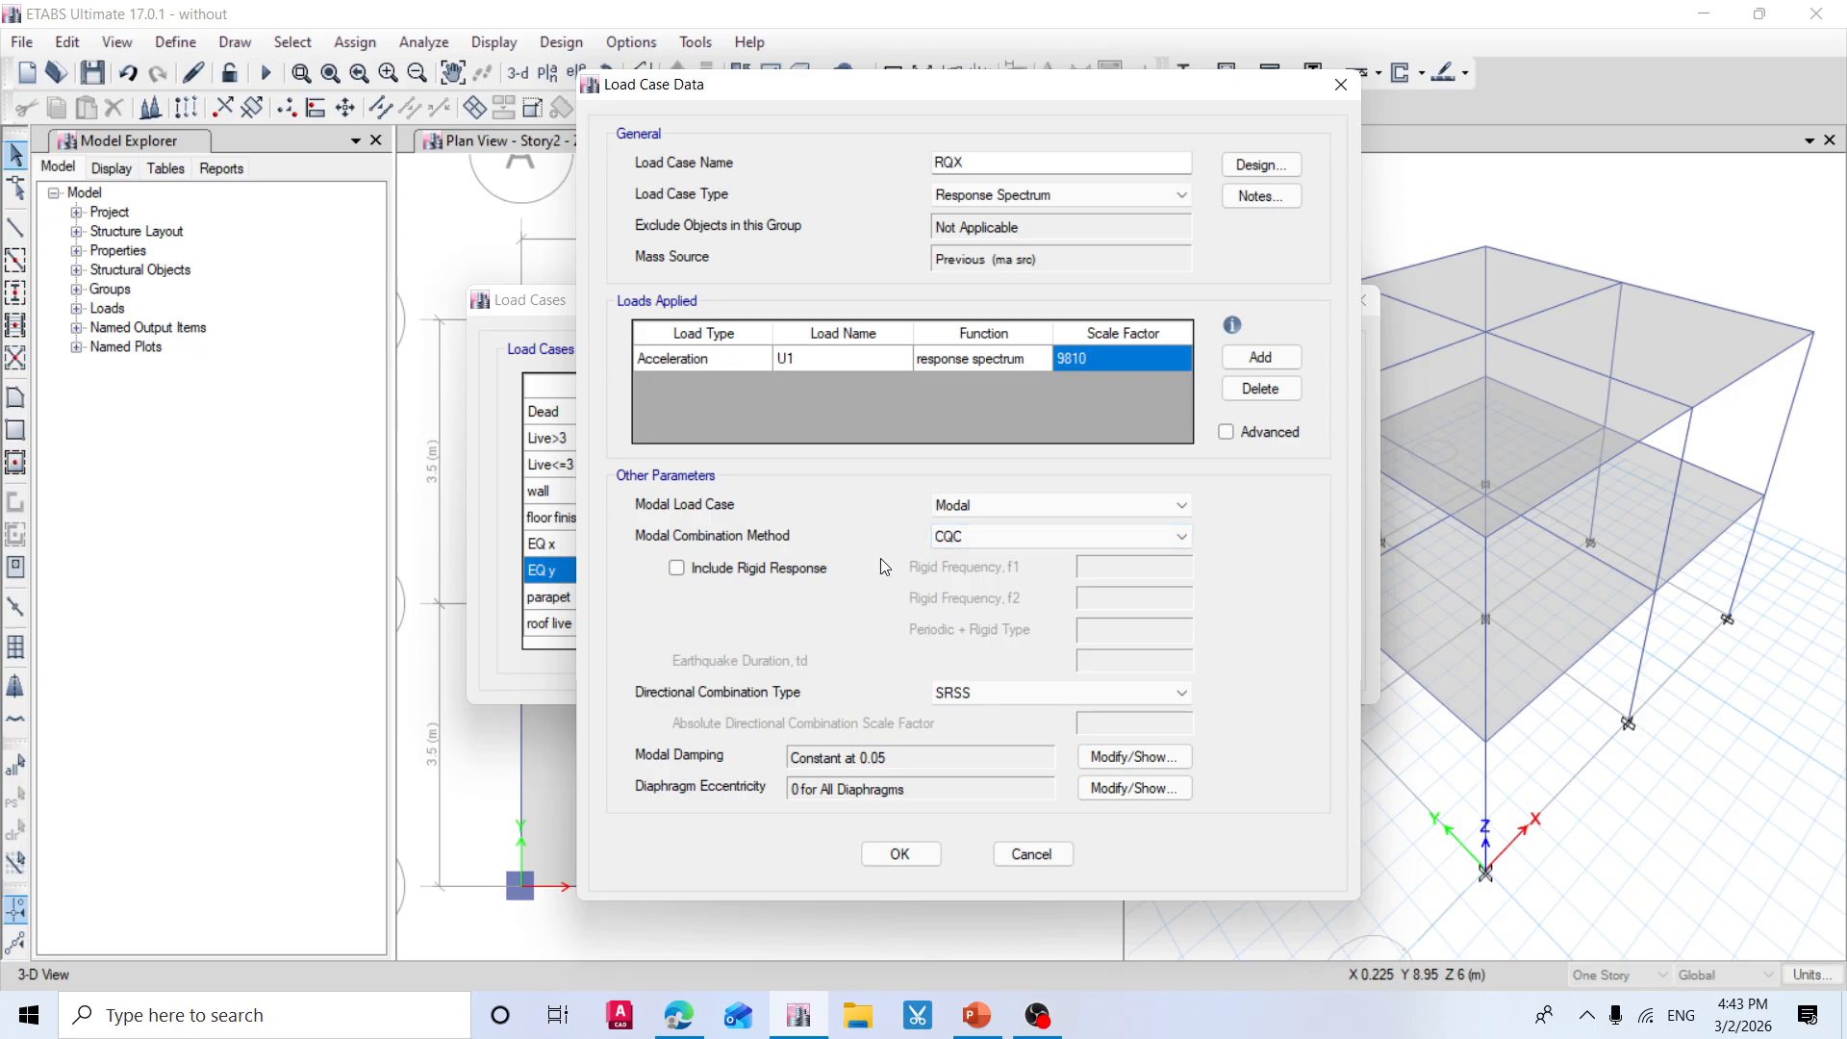
pyautogui.click(986, 529)
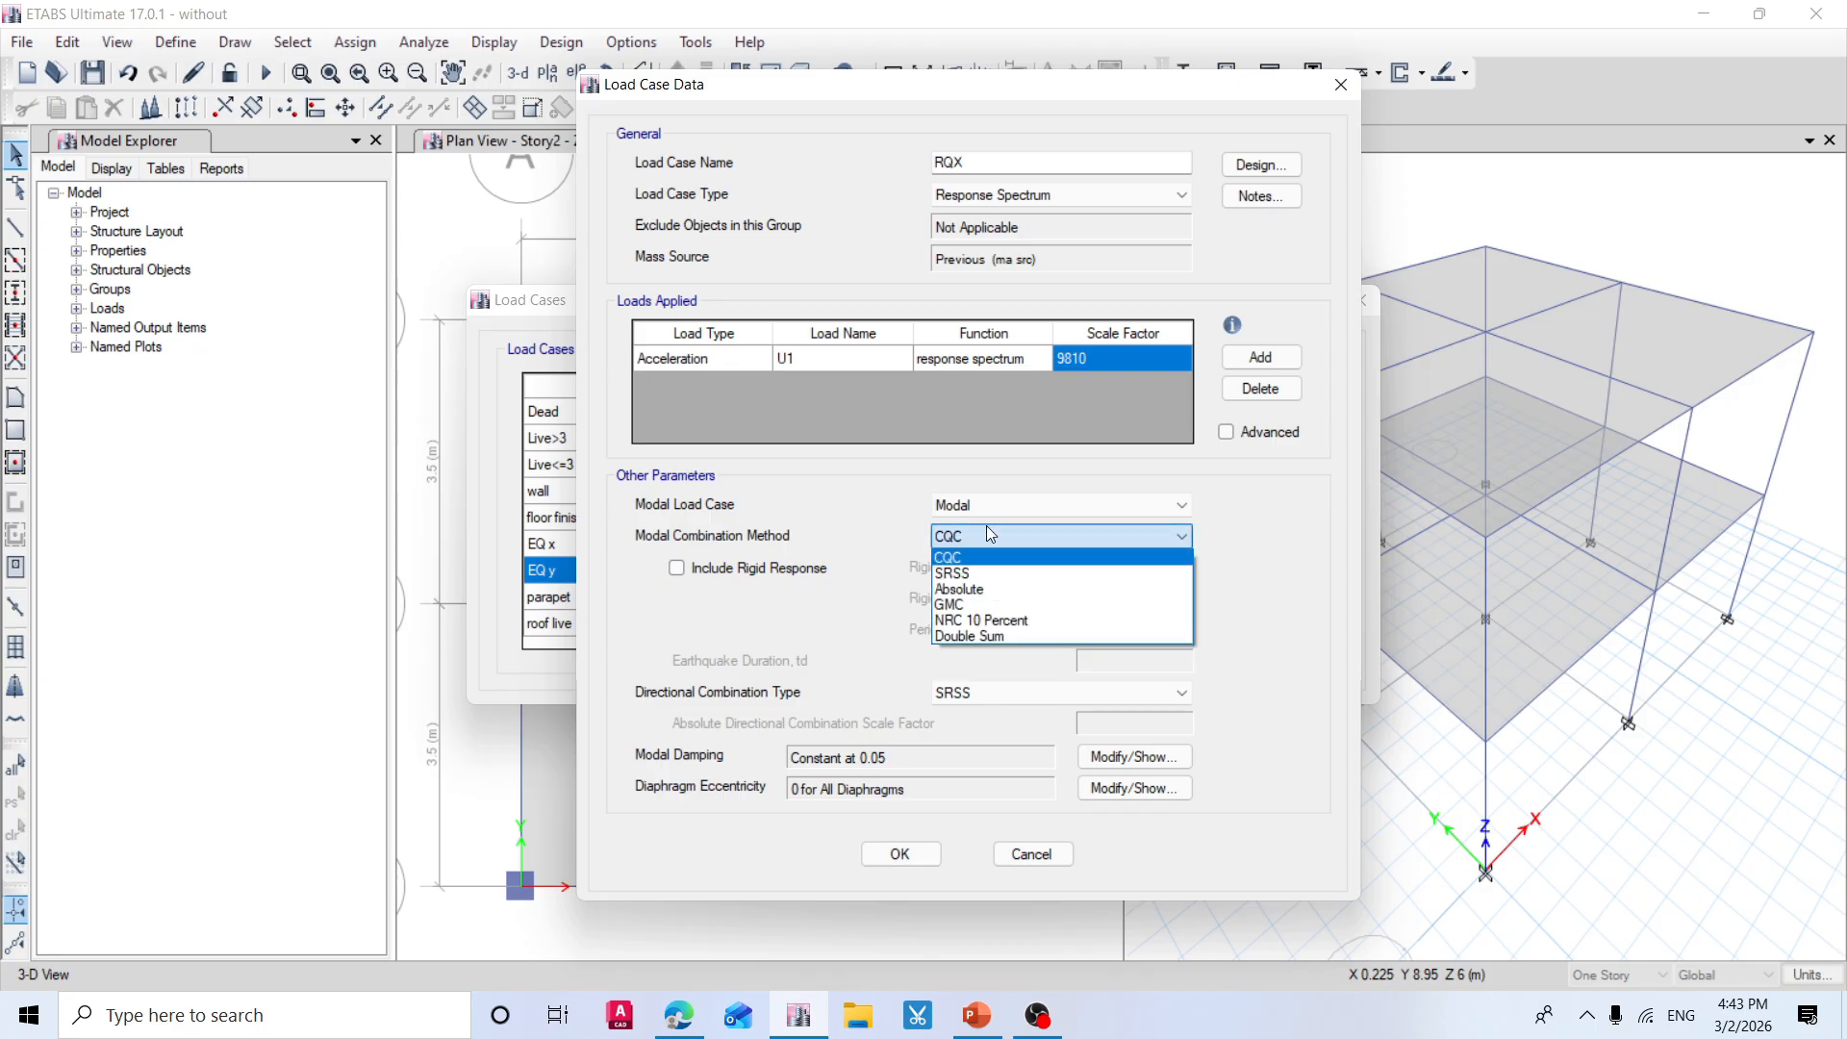
pyautogui.click(965, 574)
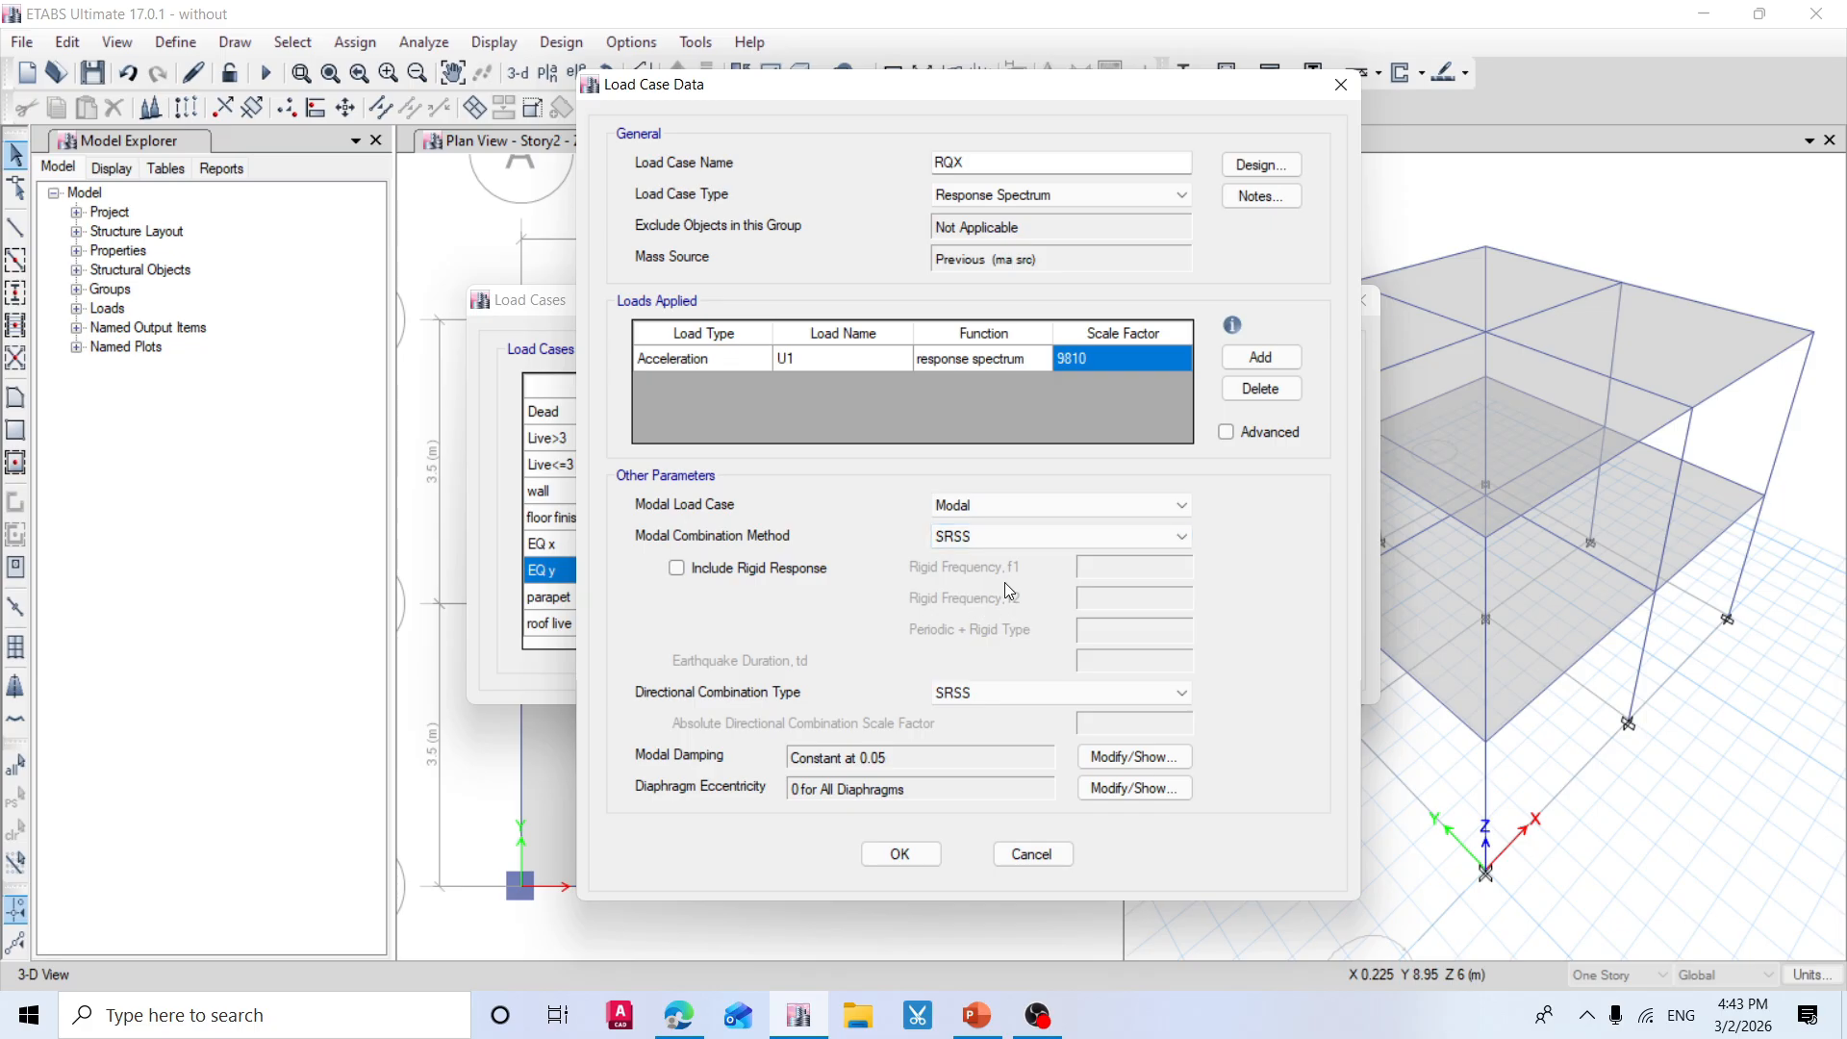
# Set RQX's directional combination type to Absolute with a scale factor of 0.3 and accept the load case.
pyautogui.click(1036, 692)
pyautogui.click(979, 733)
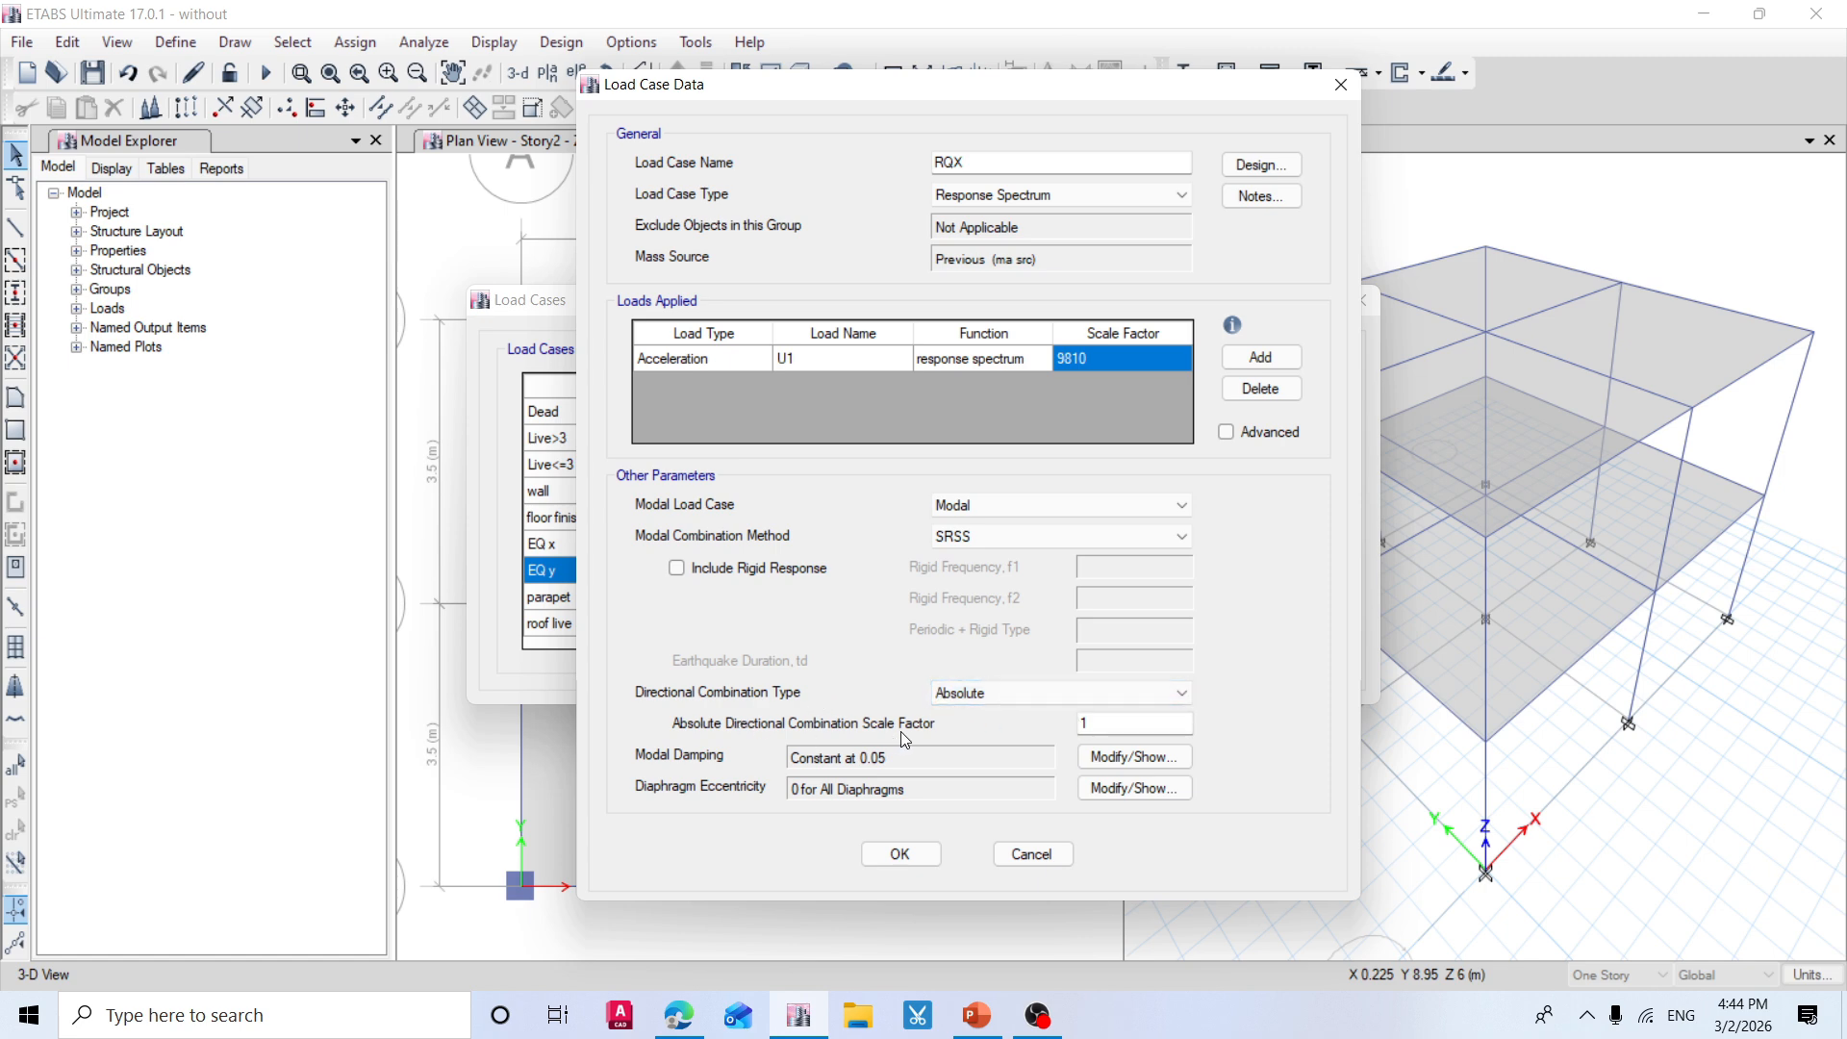
pyautogui.click(1101, 717)
pyautogui.write('0.3')
pyautogui.click(902, 854)
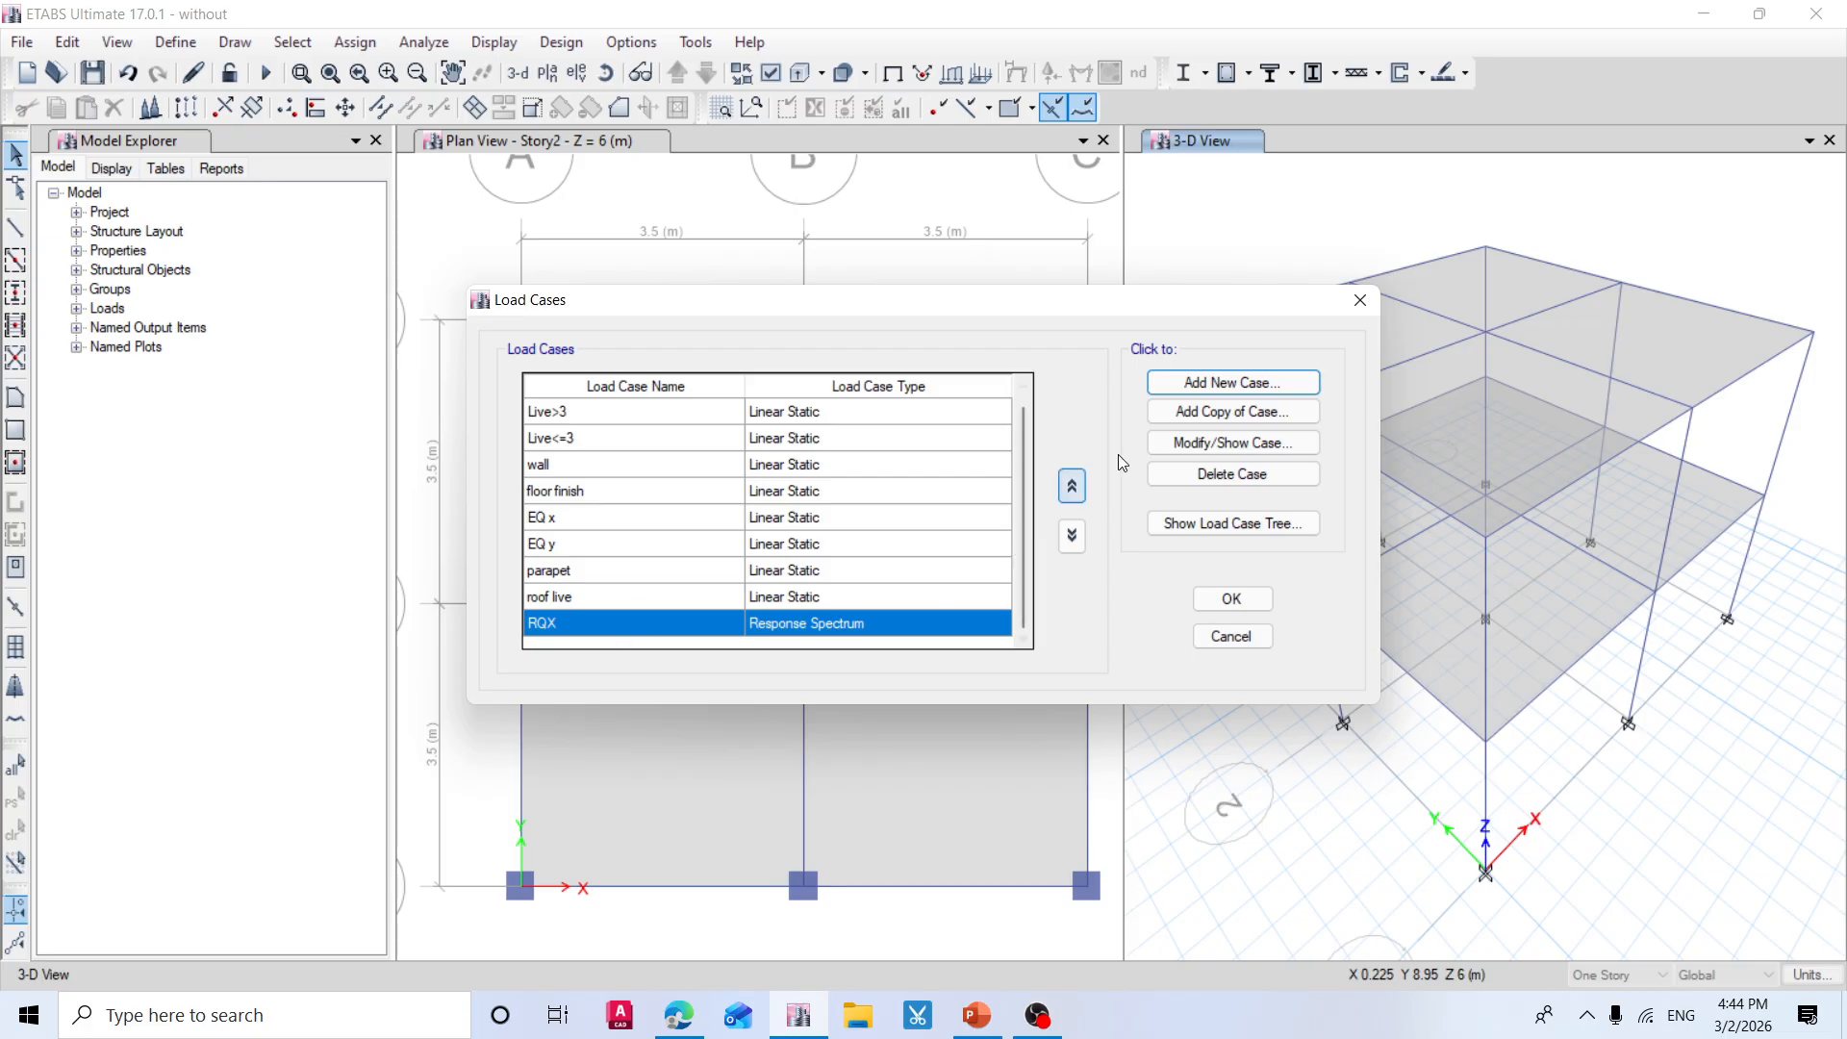
# Add a new load case named RQY and set its type to Response Spectrum.
pyautogui.click(1233, 382)
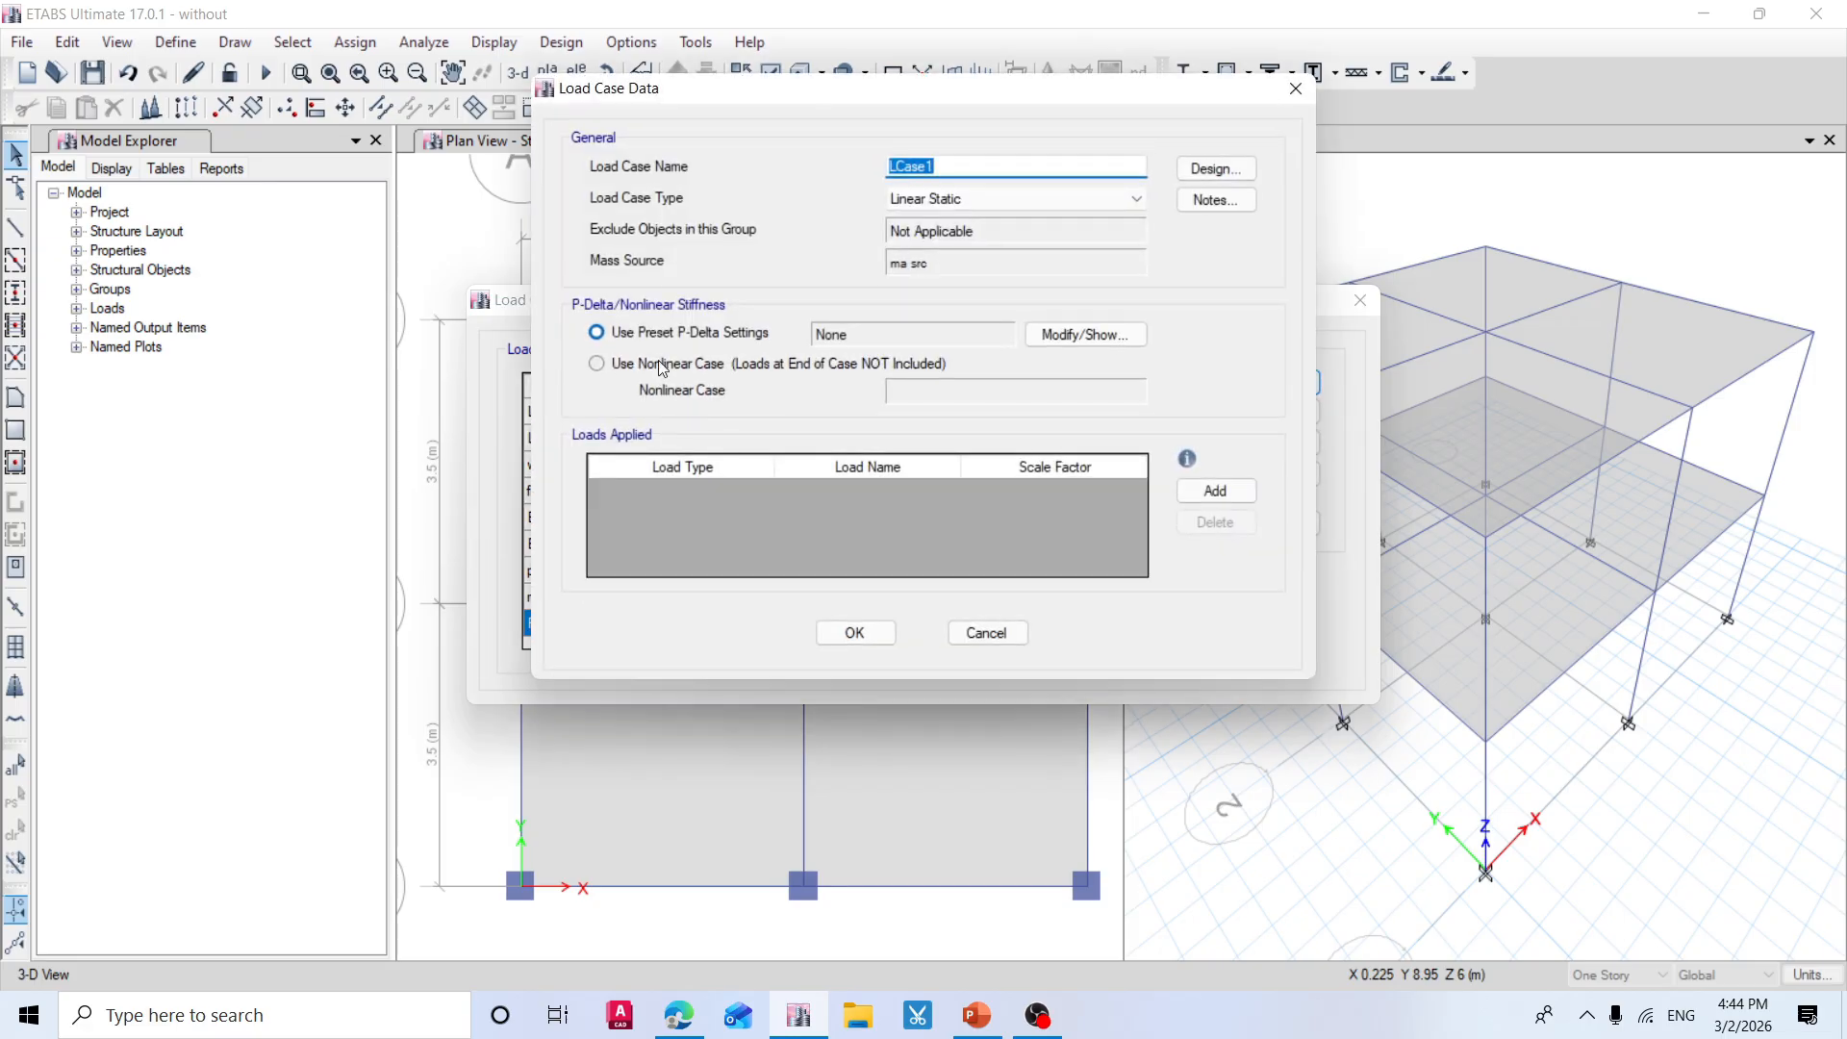
pyautogui.click(947, 163)
pyautogui.click(1022, 204)
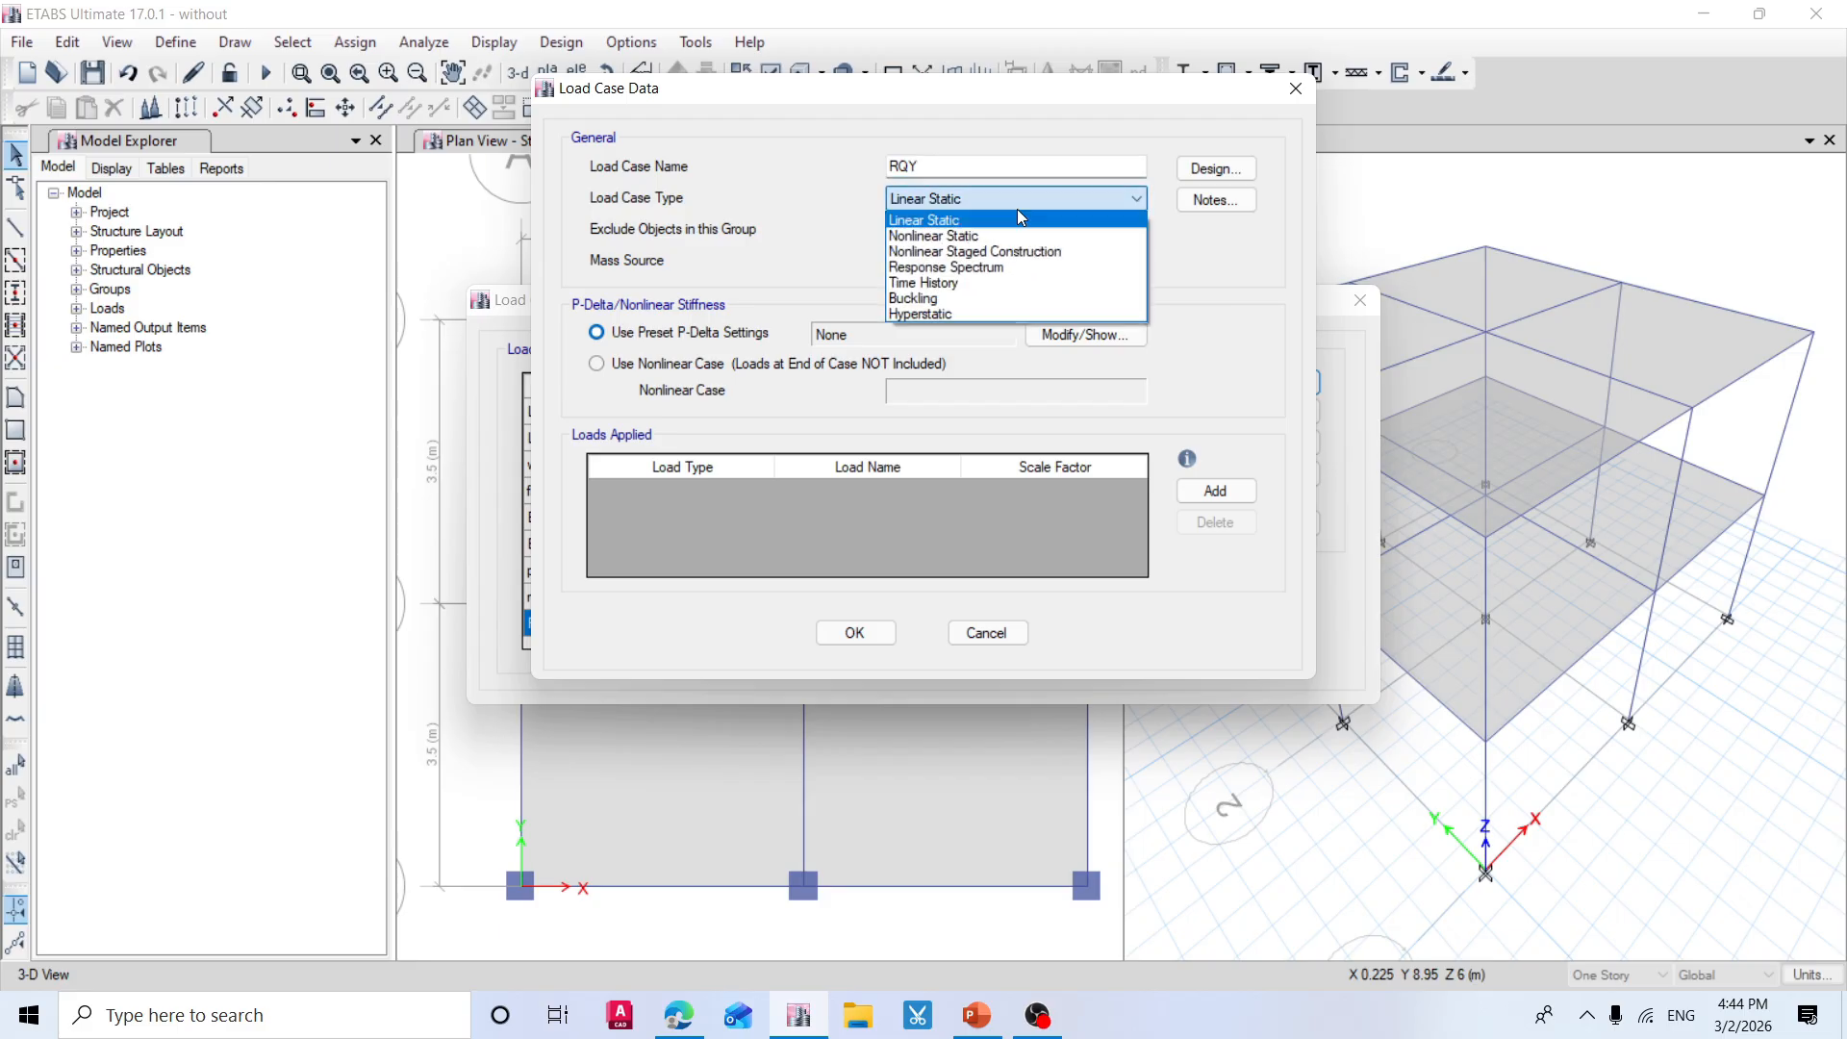
pyautogui.click(977, 266)
# Add an Acceleration load in the U2 direction to the RQY case, using the "response spectrum" function.
pyautogui.click(1190, 358)
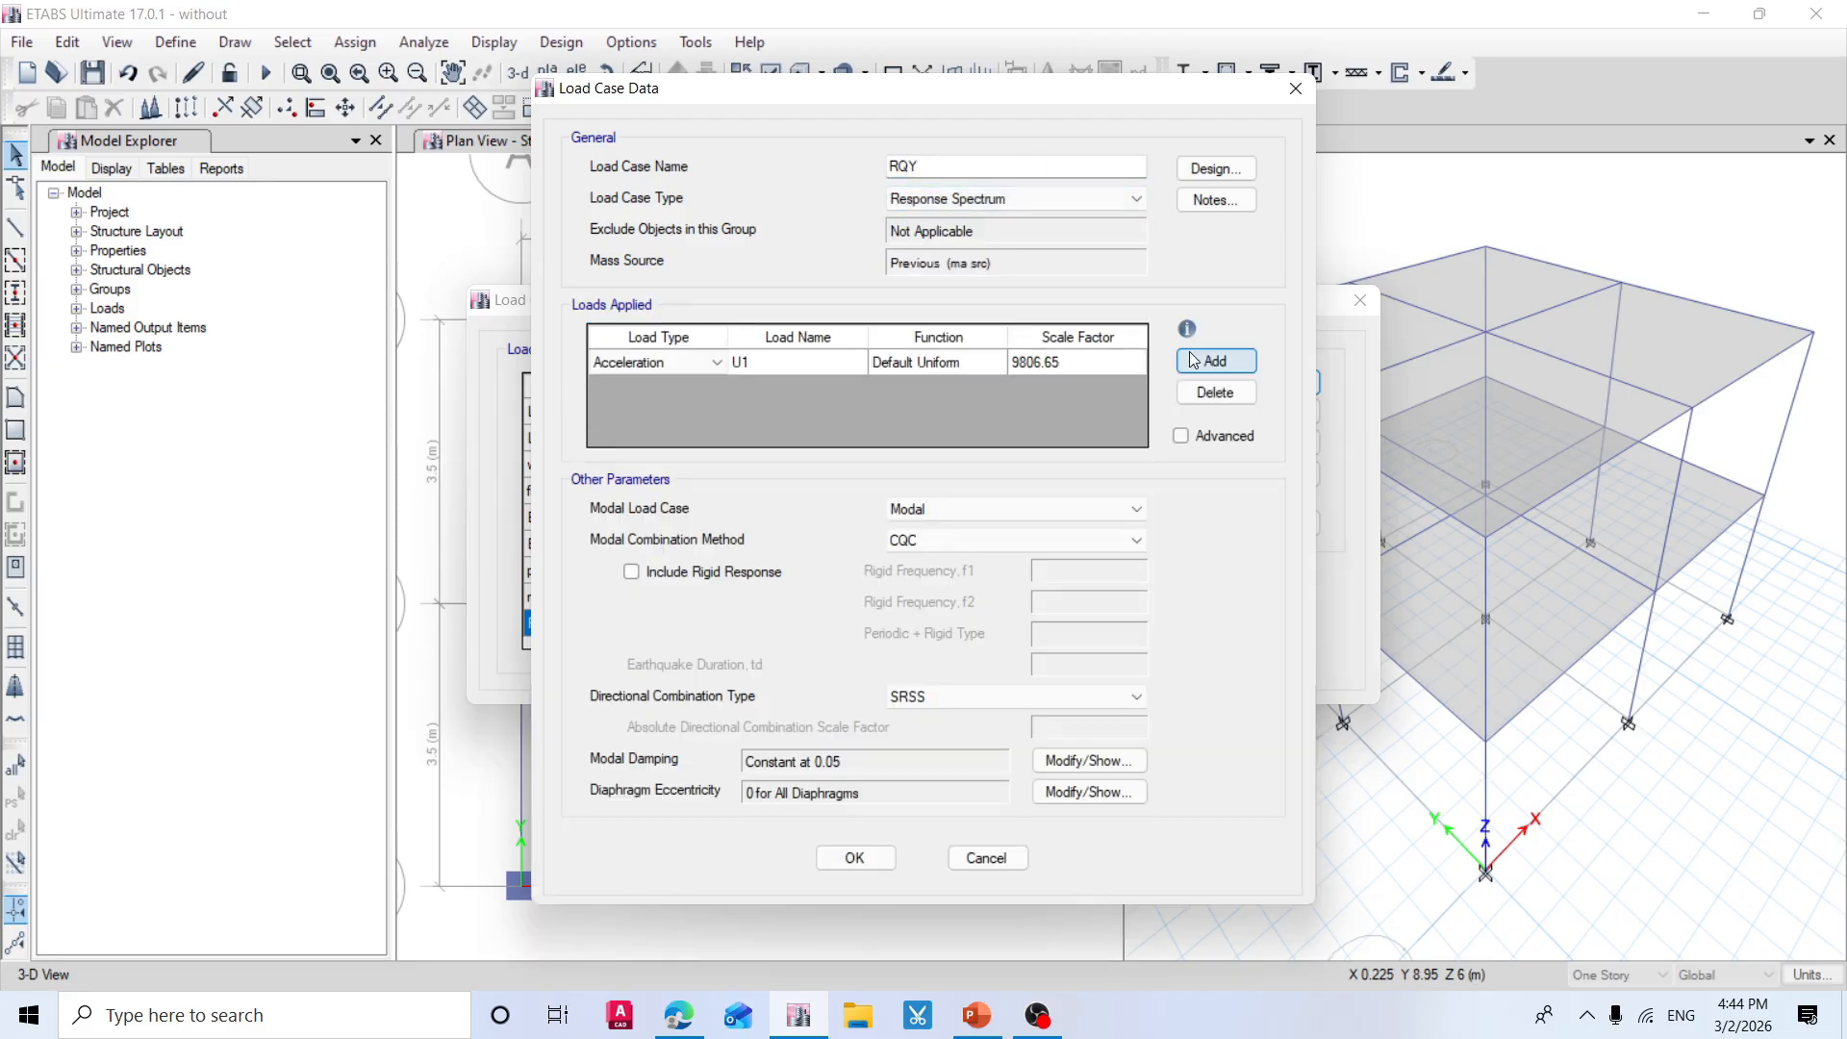
pyautogui.click(666, 360)
pyautogui.click(665, 359)
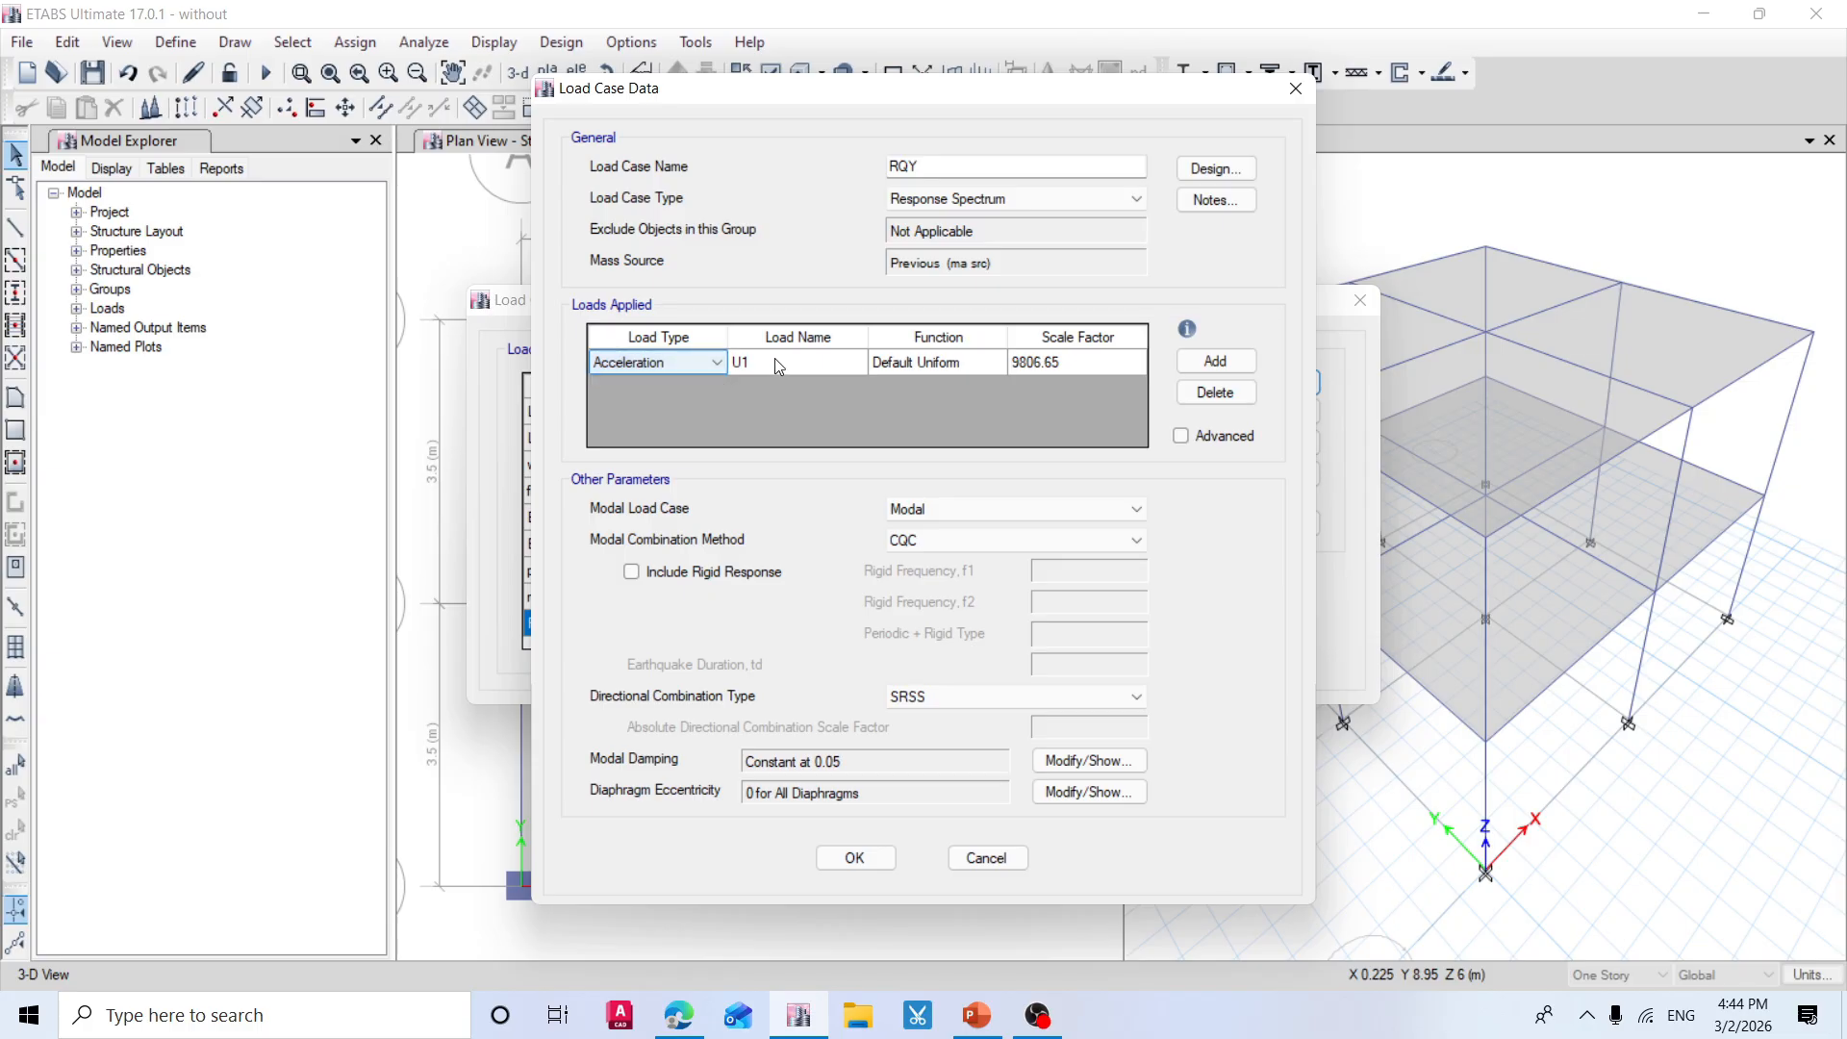
pyautogui.click(787, 360)
pyautogui.click(788, 361)
pyautogui.click(770, 399)
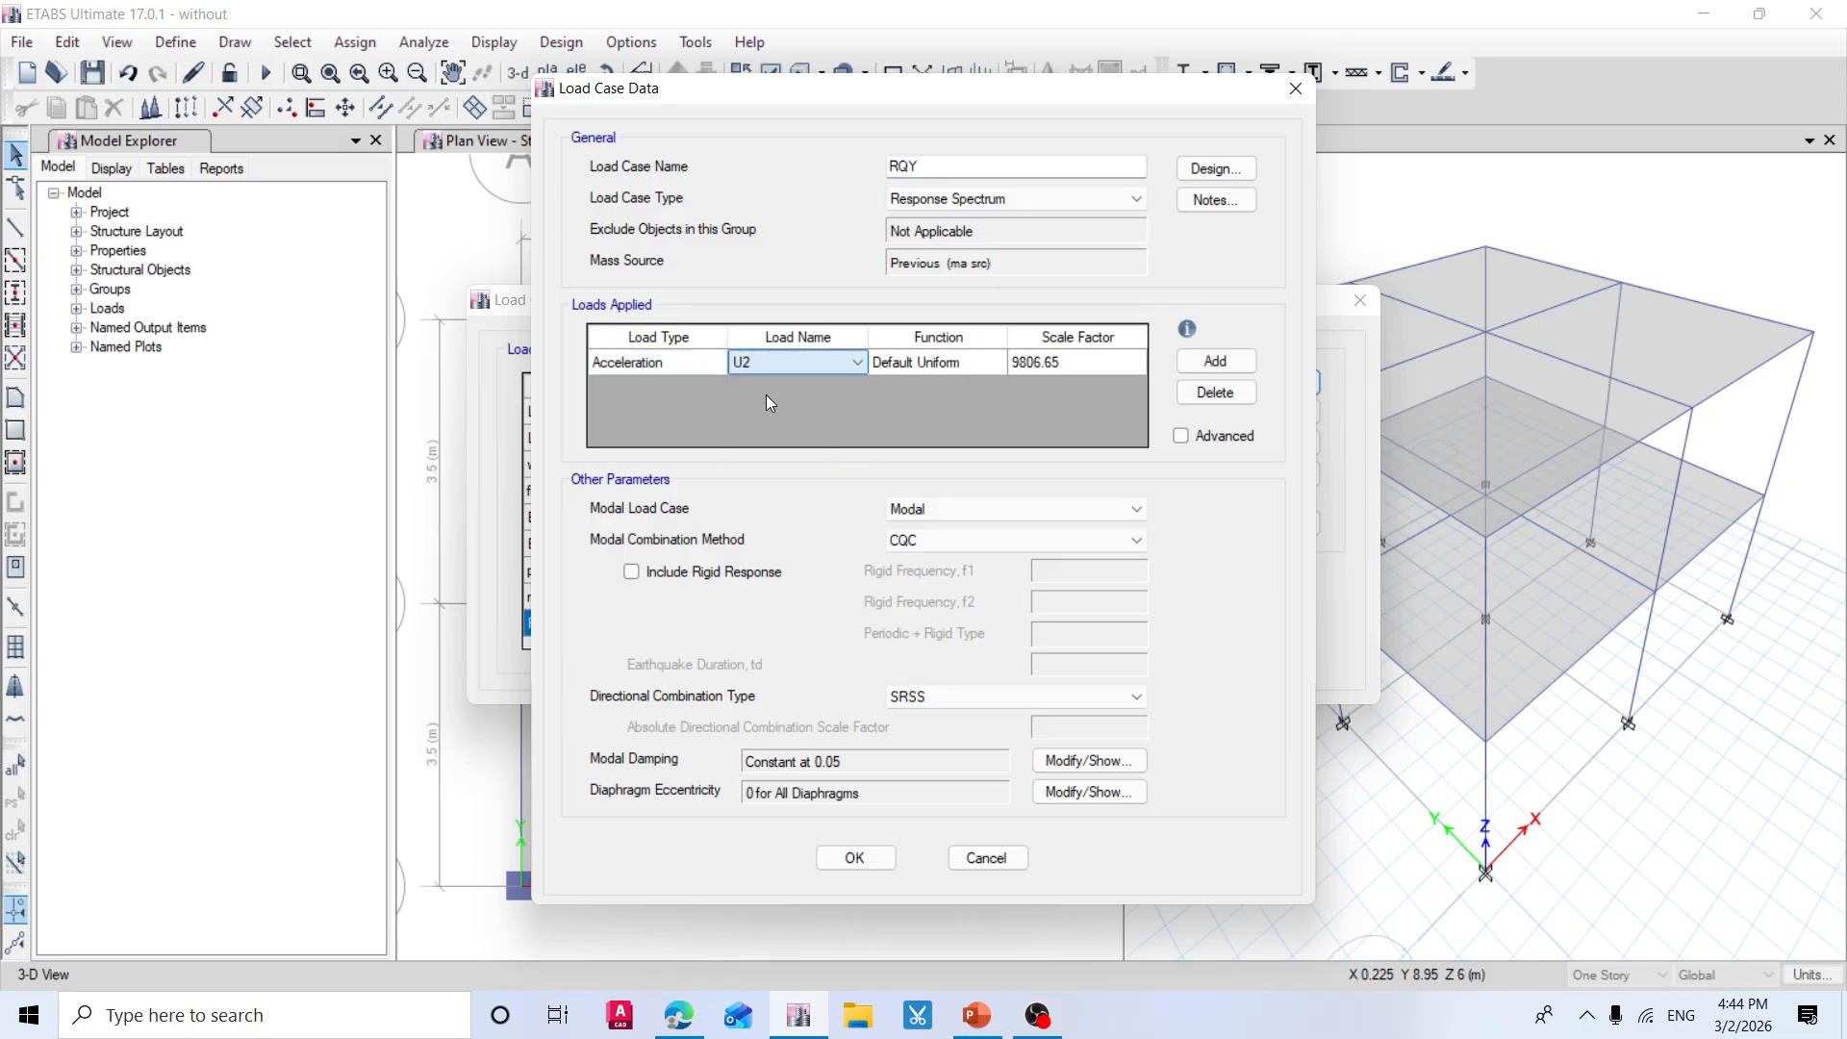
pyautogui.click(948, 367)
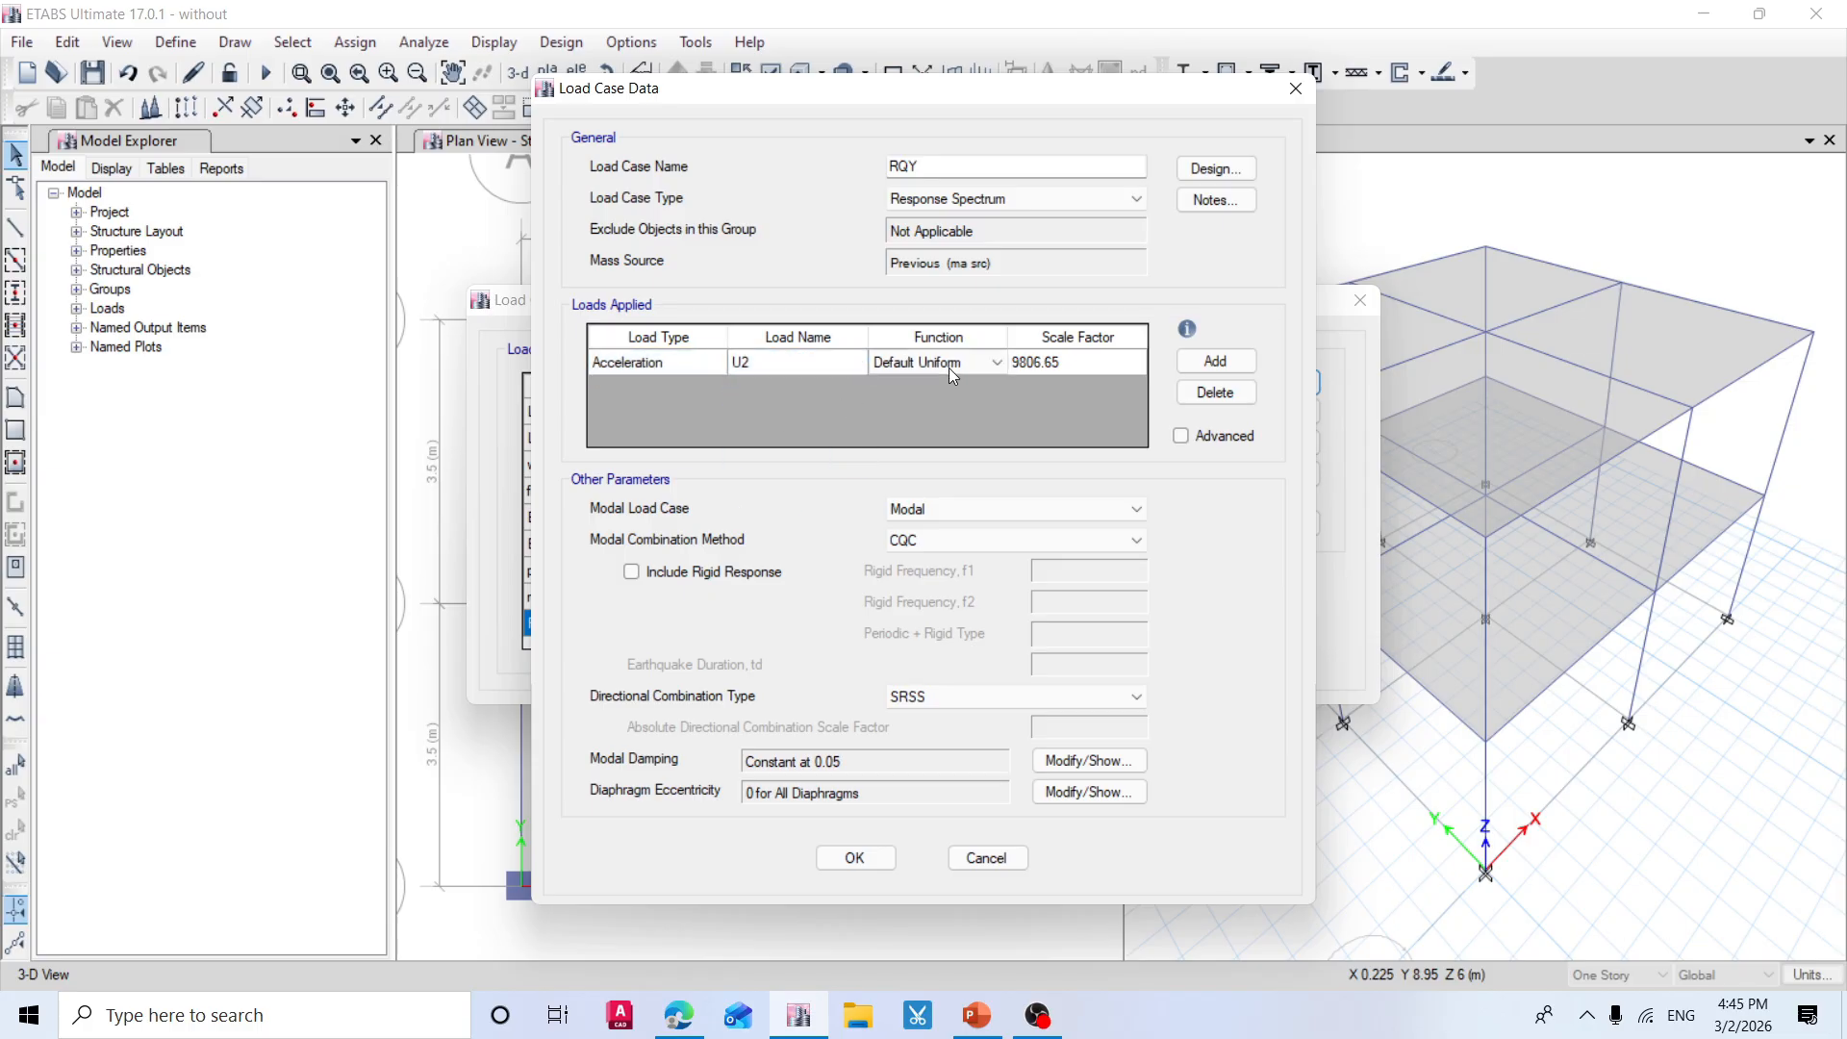
pyautogui.click(949, 368)
pyautogui.click(946, 400)
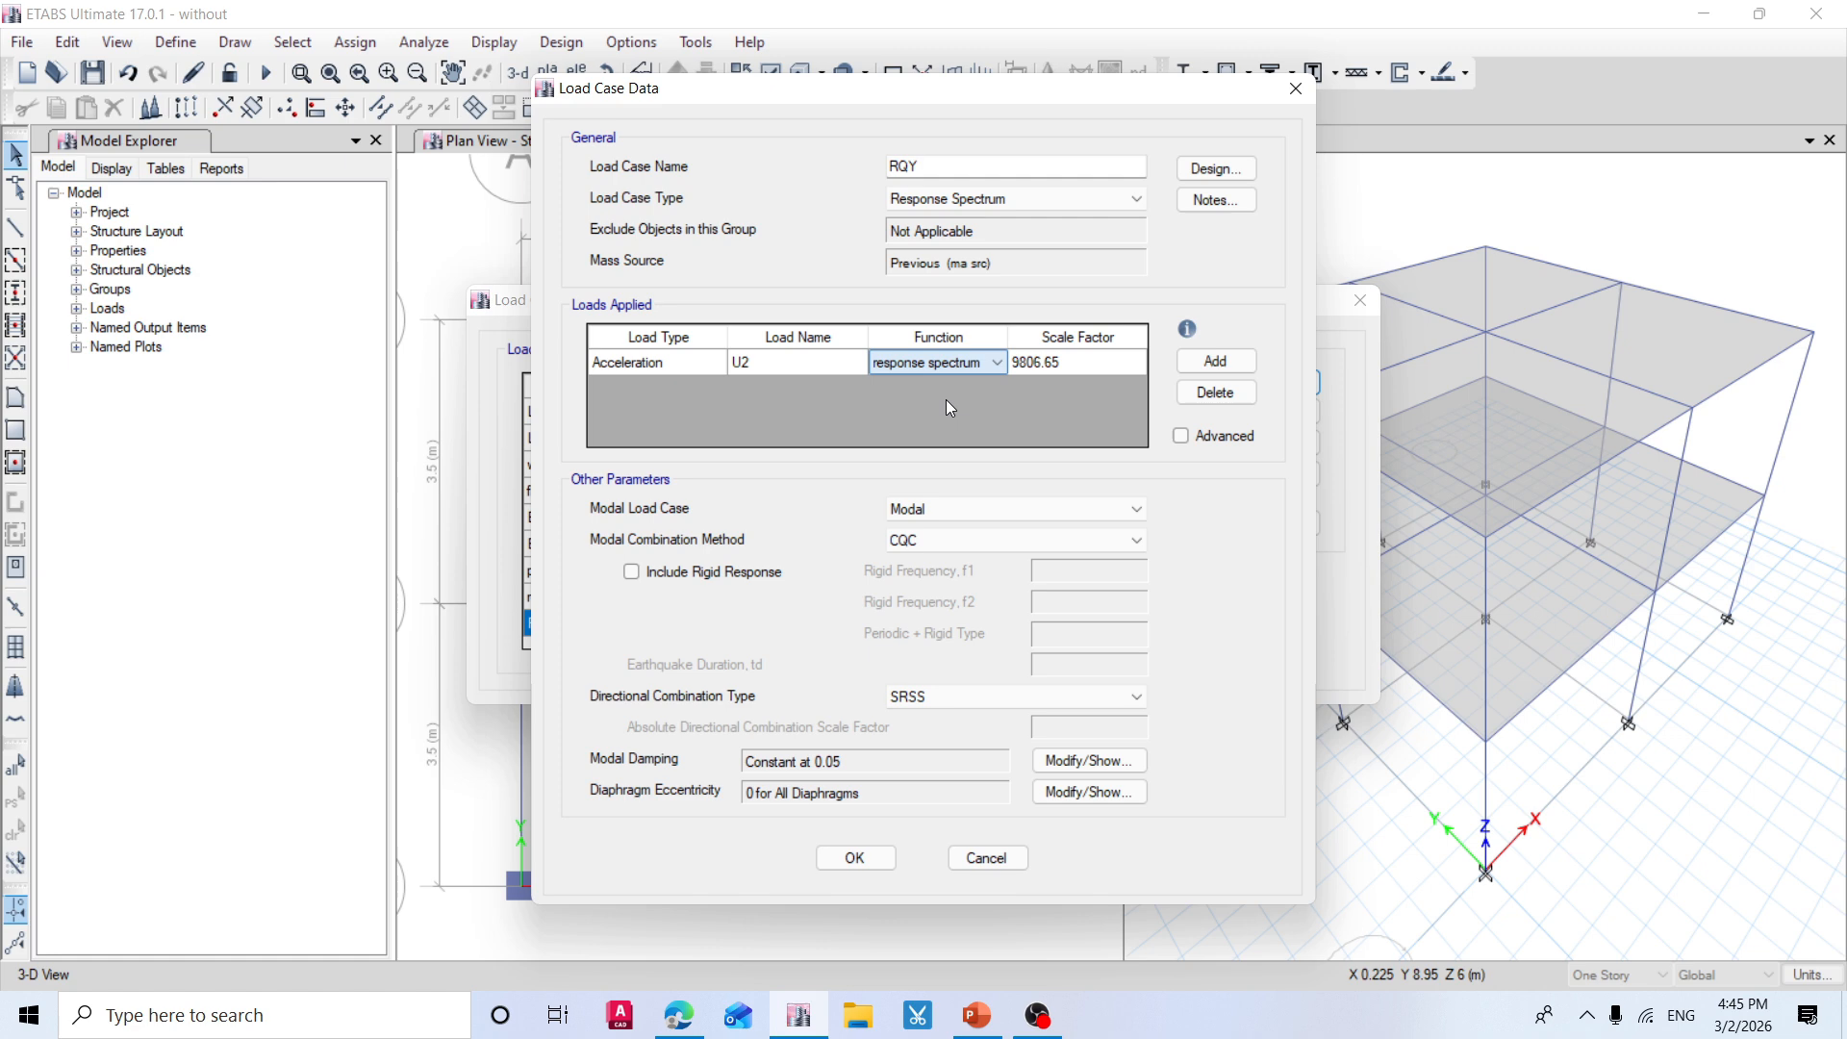
# Set the scale factor of RQY's U2 acceleration load to 9810.
pyautogui.click(1080, 359)
pyautogui.click(1080, 360)
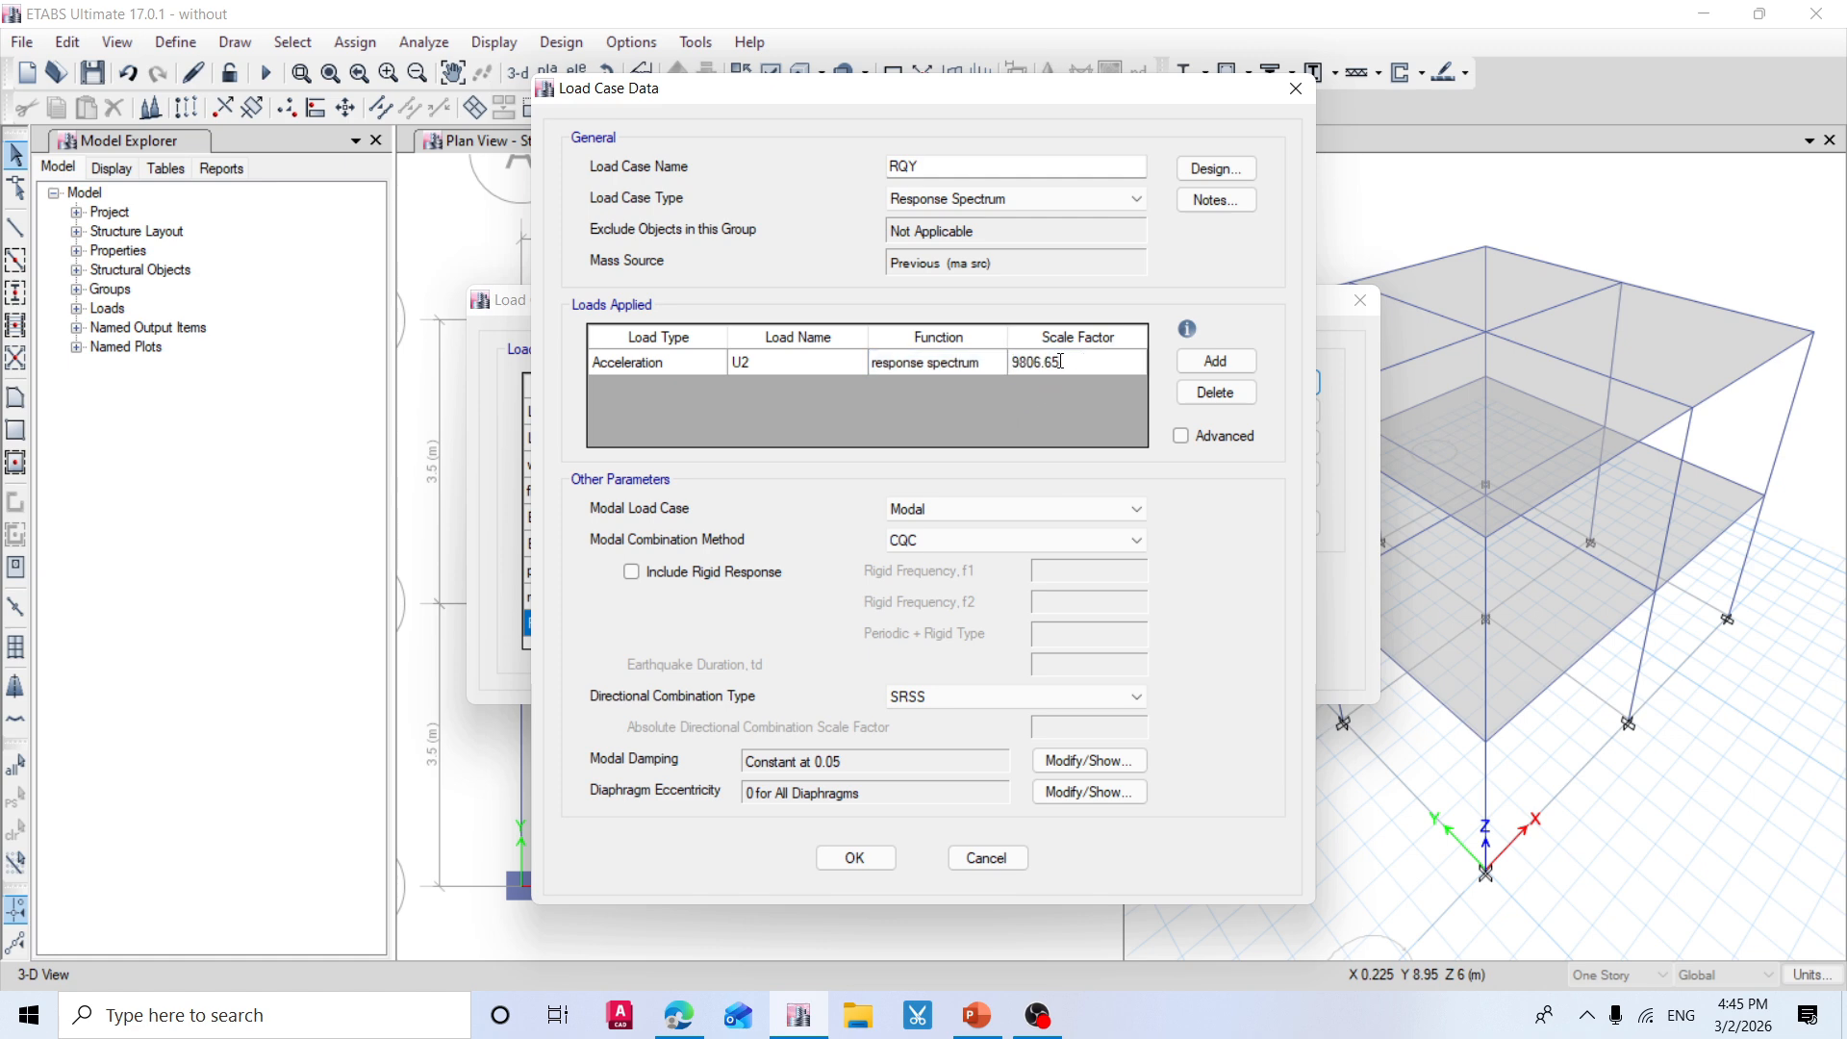
pyautogui.press('BackSpace')
pyautogui.press('BackSpace')
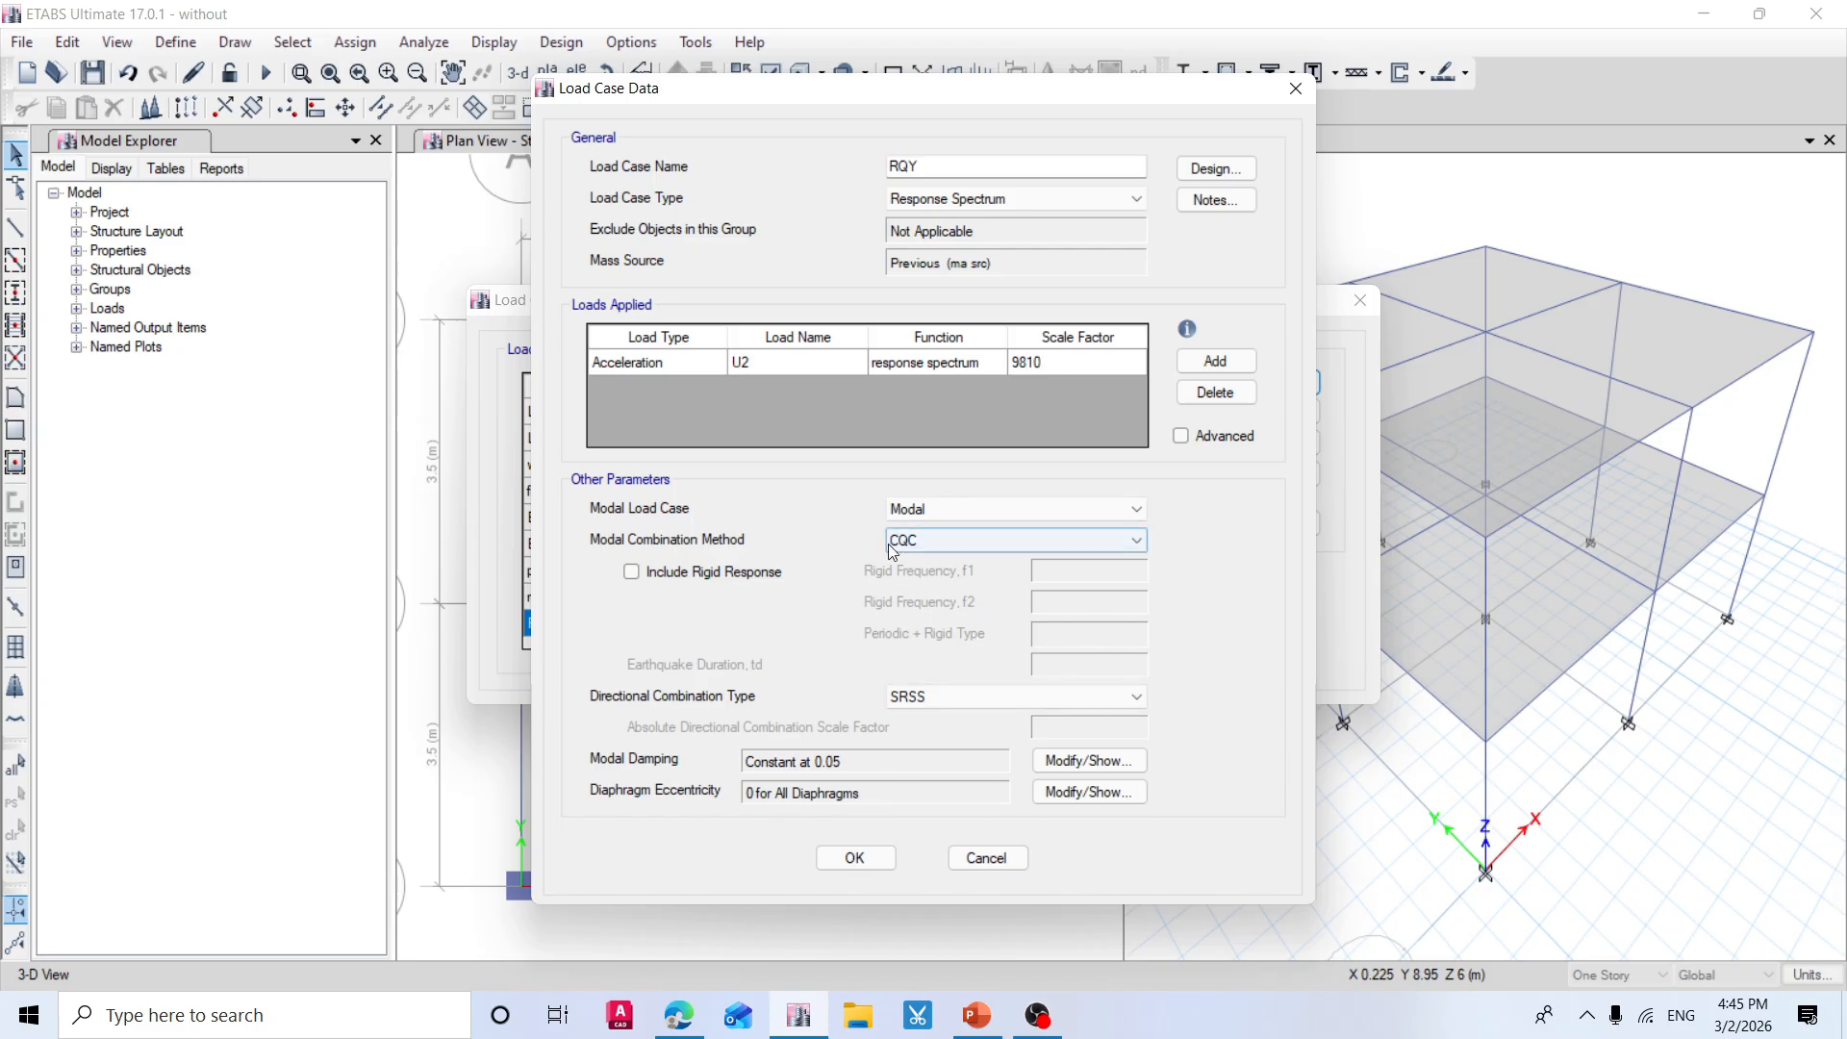
# Set RQY's modal combination method to SRSS.
pyautogui.click(972, 504)
pyautogui.click(968, 529)
pyautogui.click(968, 536)
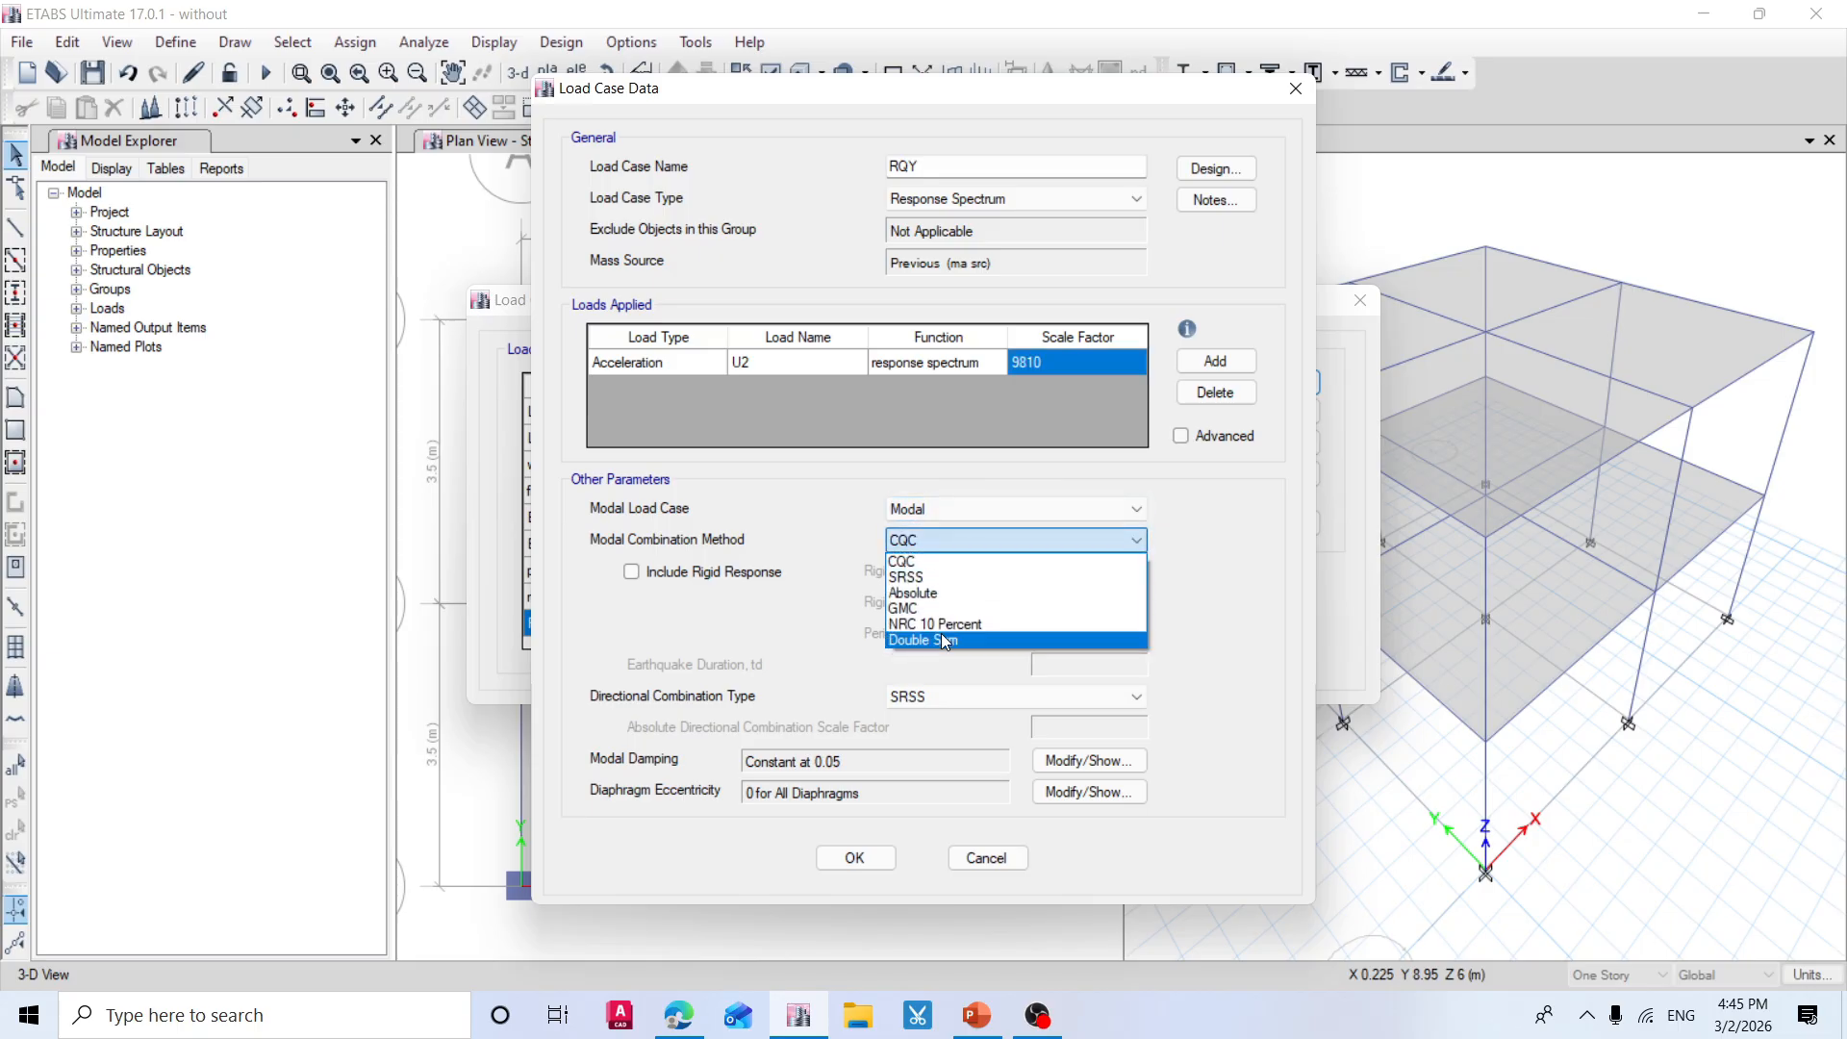
pyautogui.click(926, 579)
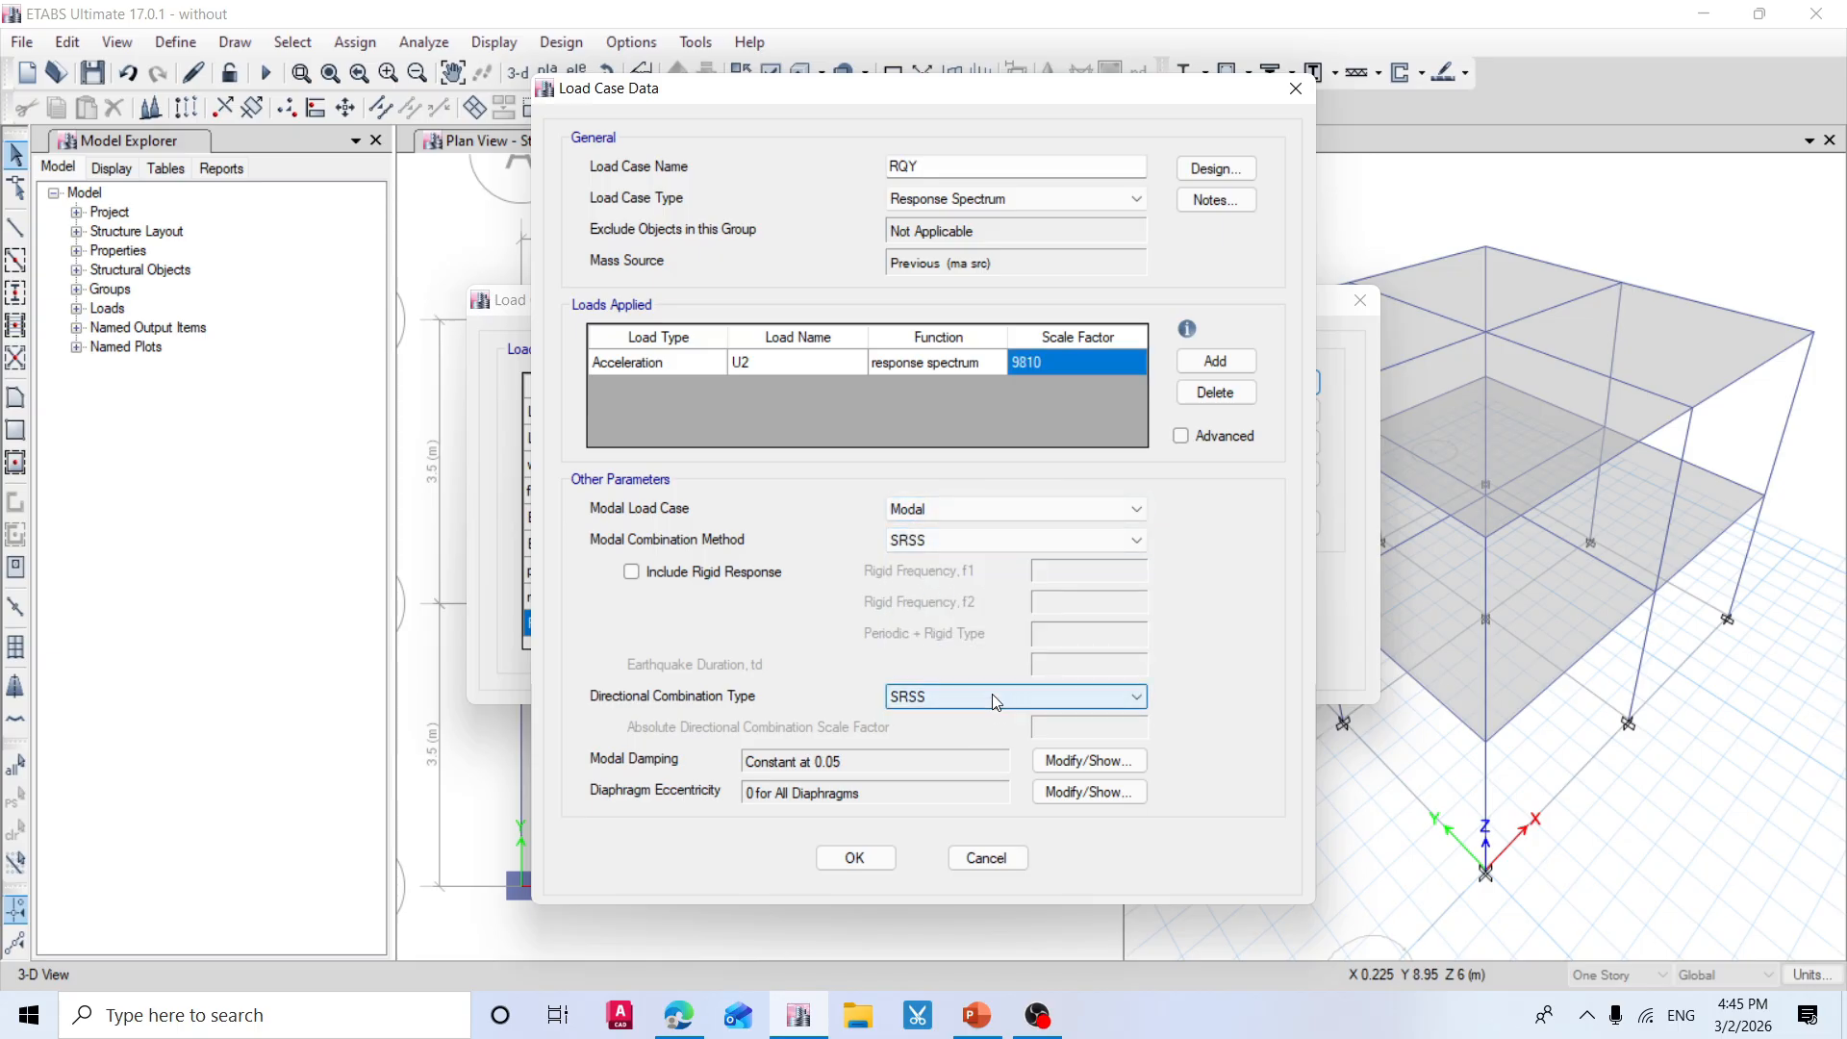
# Set RQY's directional combination type to Absolute with a scale factor of 0.3, then accept the case and the load case list.
pyautogui.click(991, 699)
pyautogui.click(943, 737)
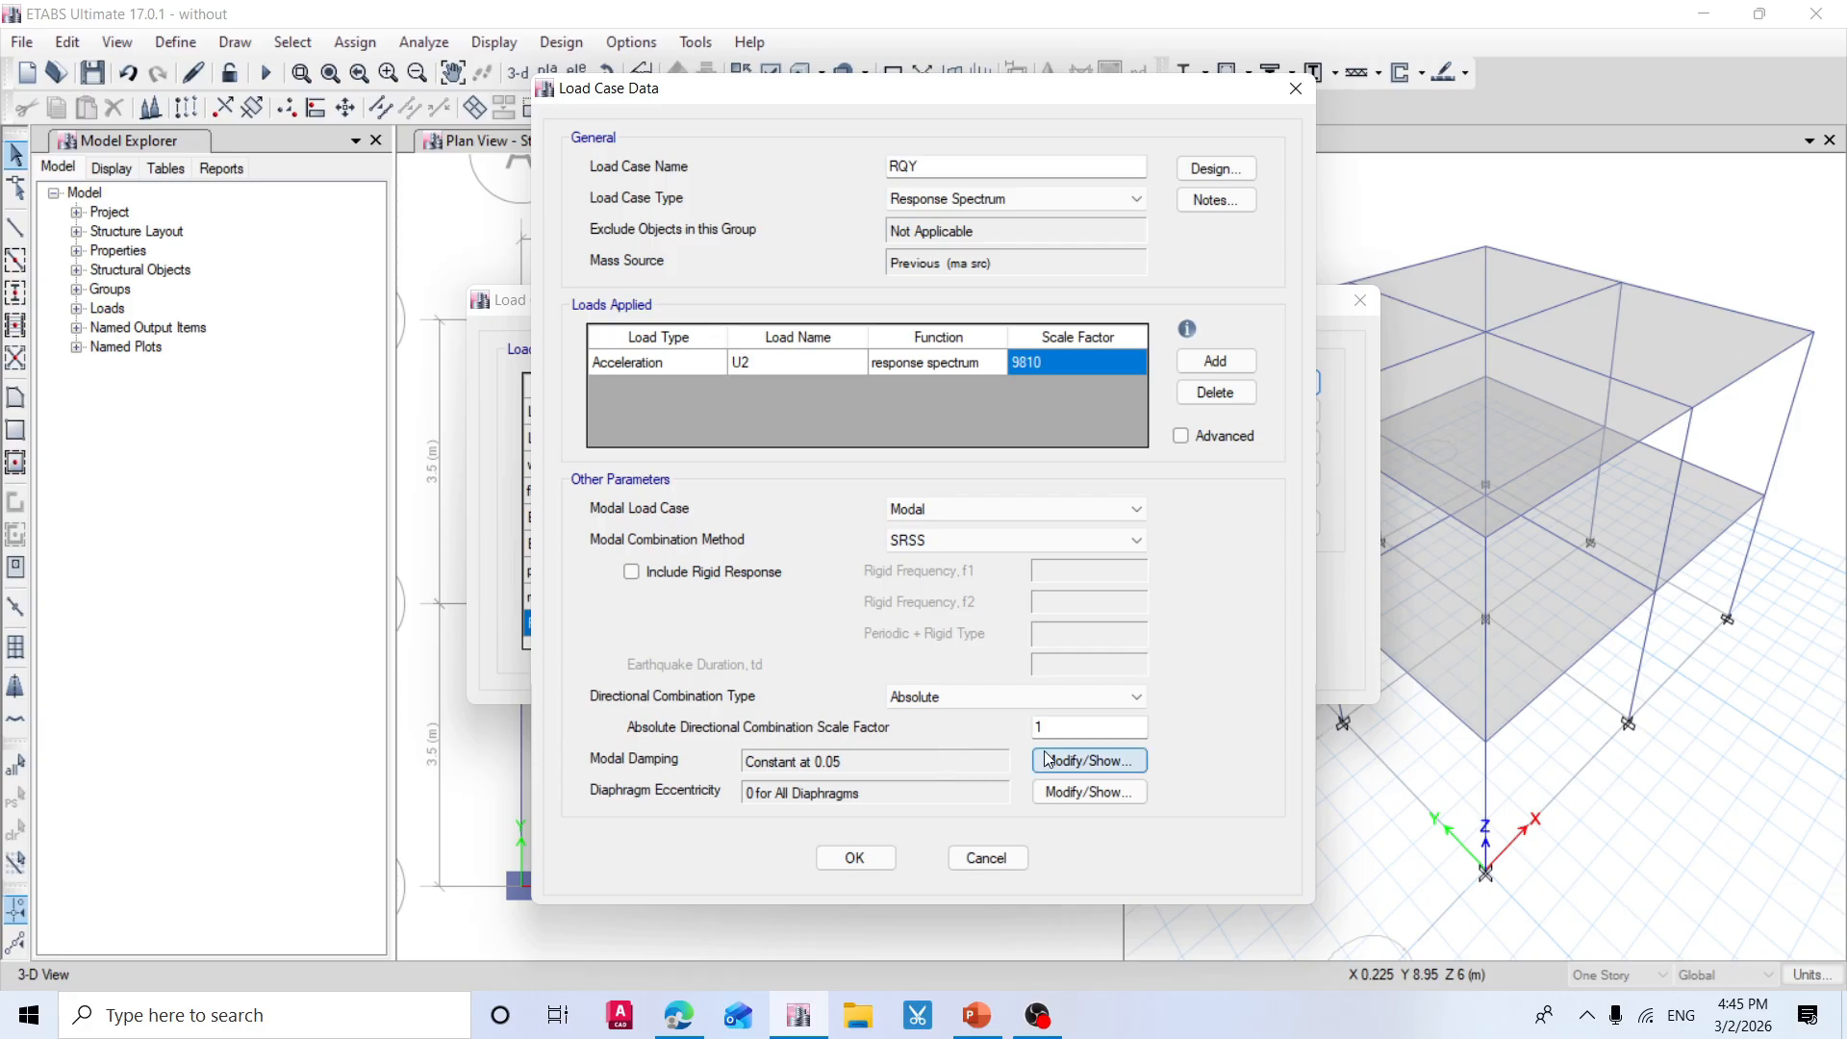
pyautogui.click(1073, 726)
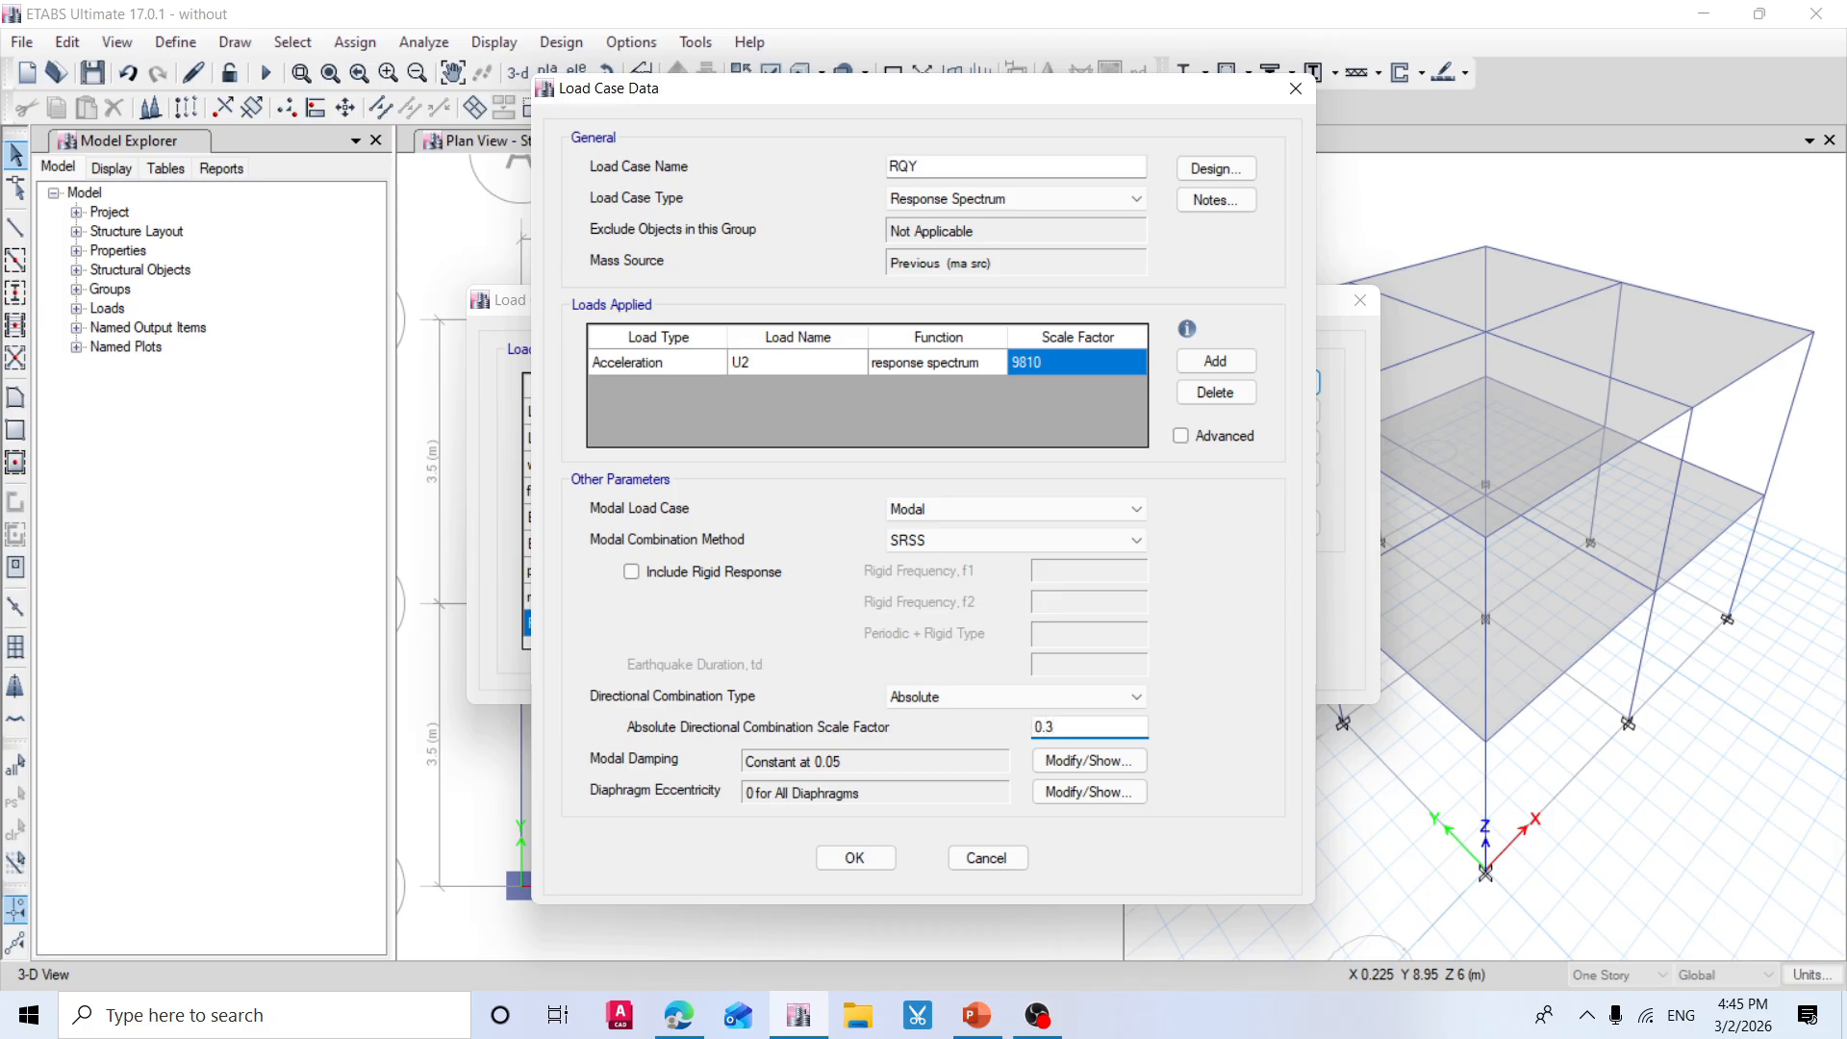
pyautogui.click(848, 860)
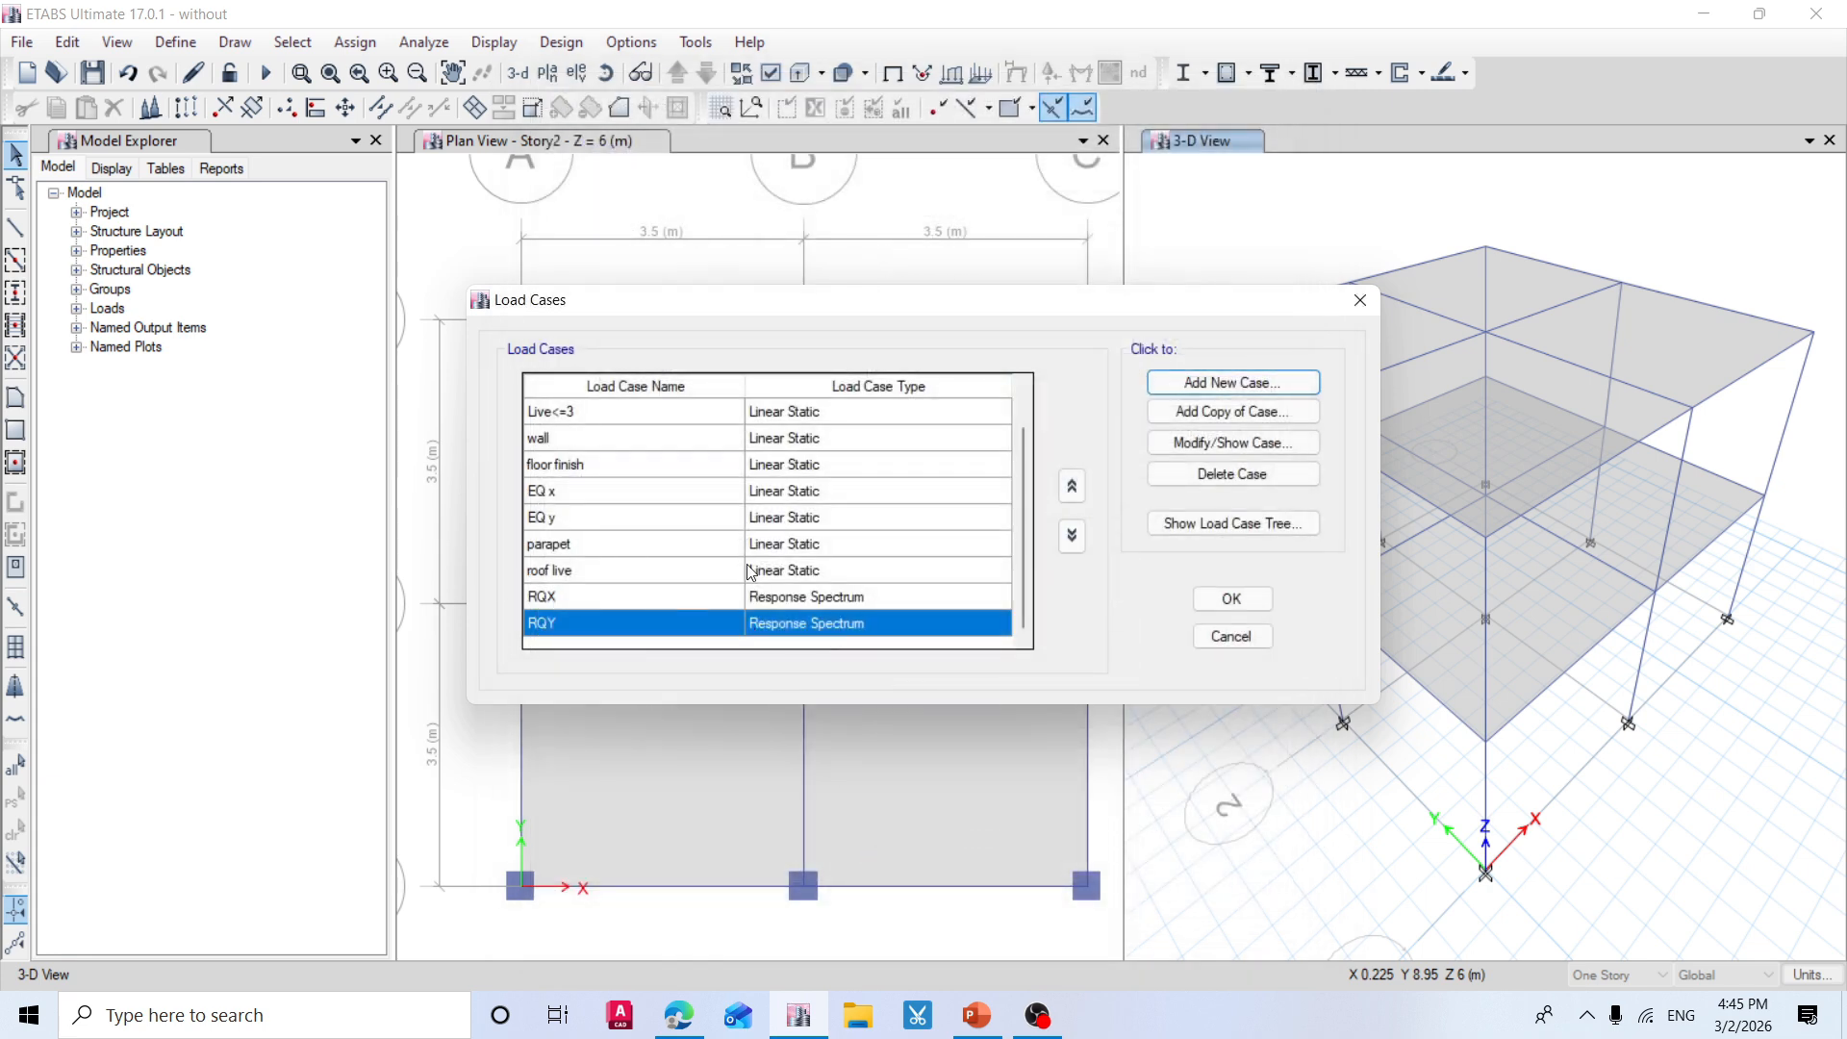
pyautogui.click(1239, 601)
# Review the display units form, including the translational acceleration unit, and close it.
pyautogui.click(1813, 975)
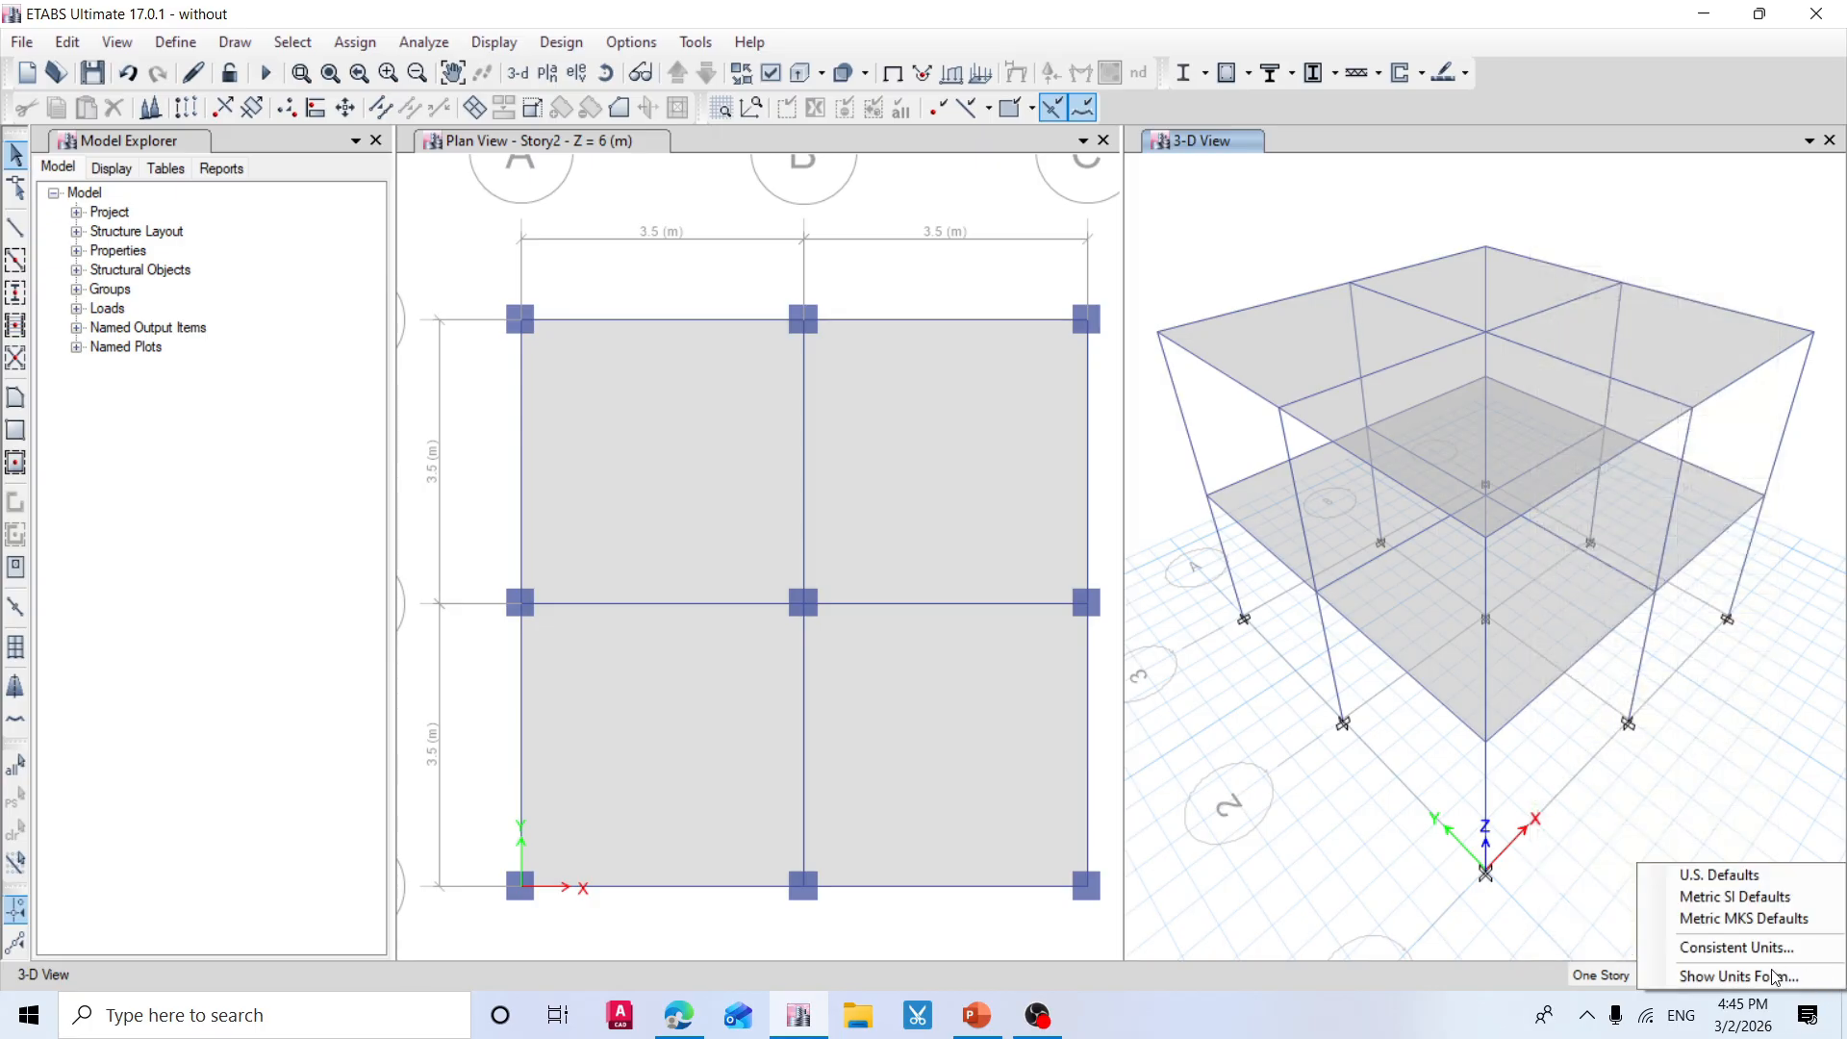
pyautogui.click(1724, 978)
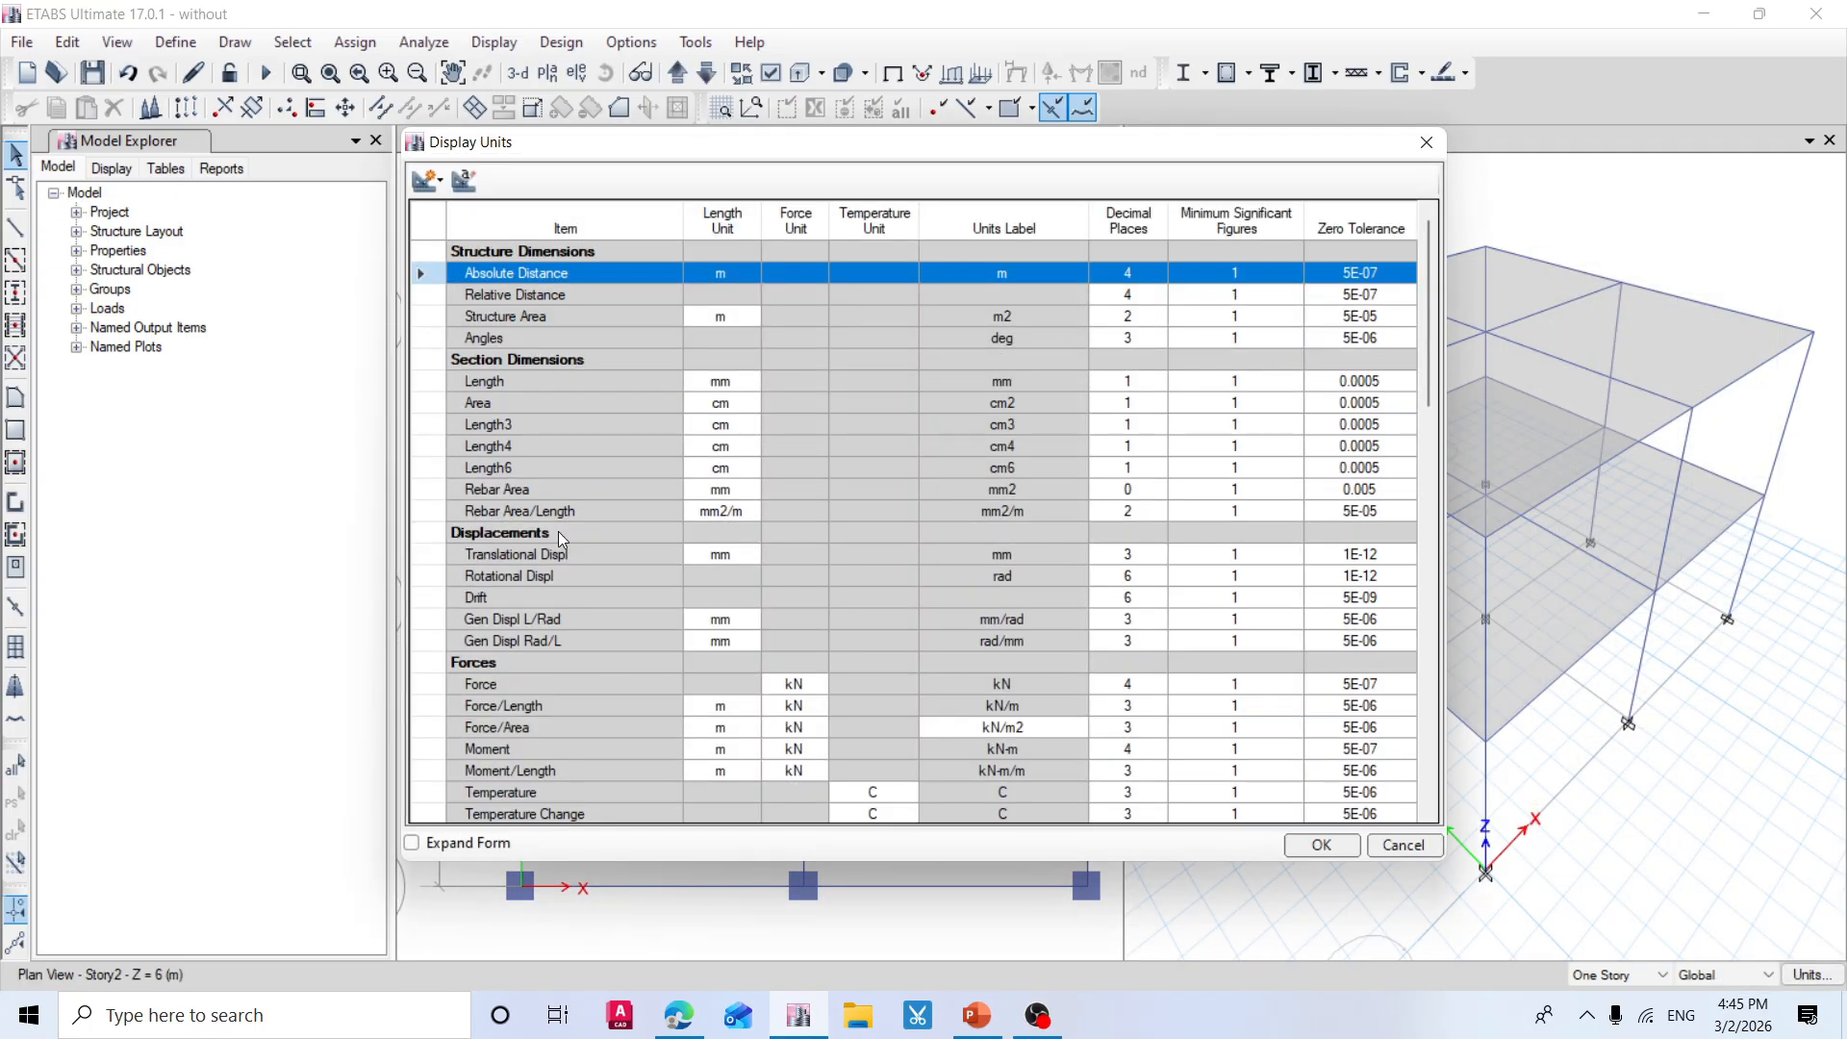
pyautogui.scroll(-10, 589, 548)
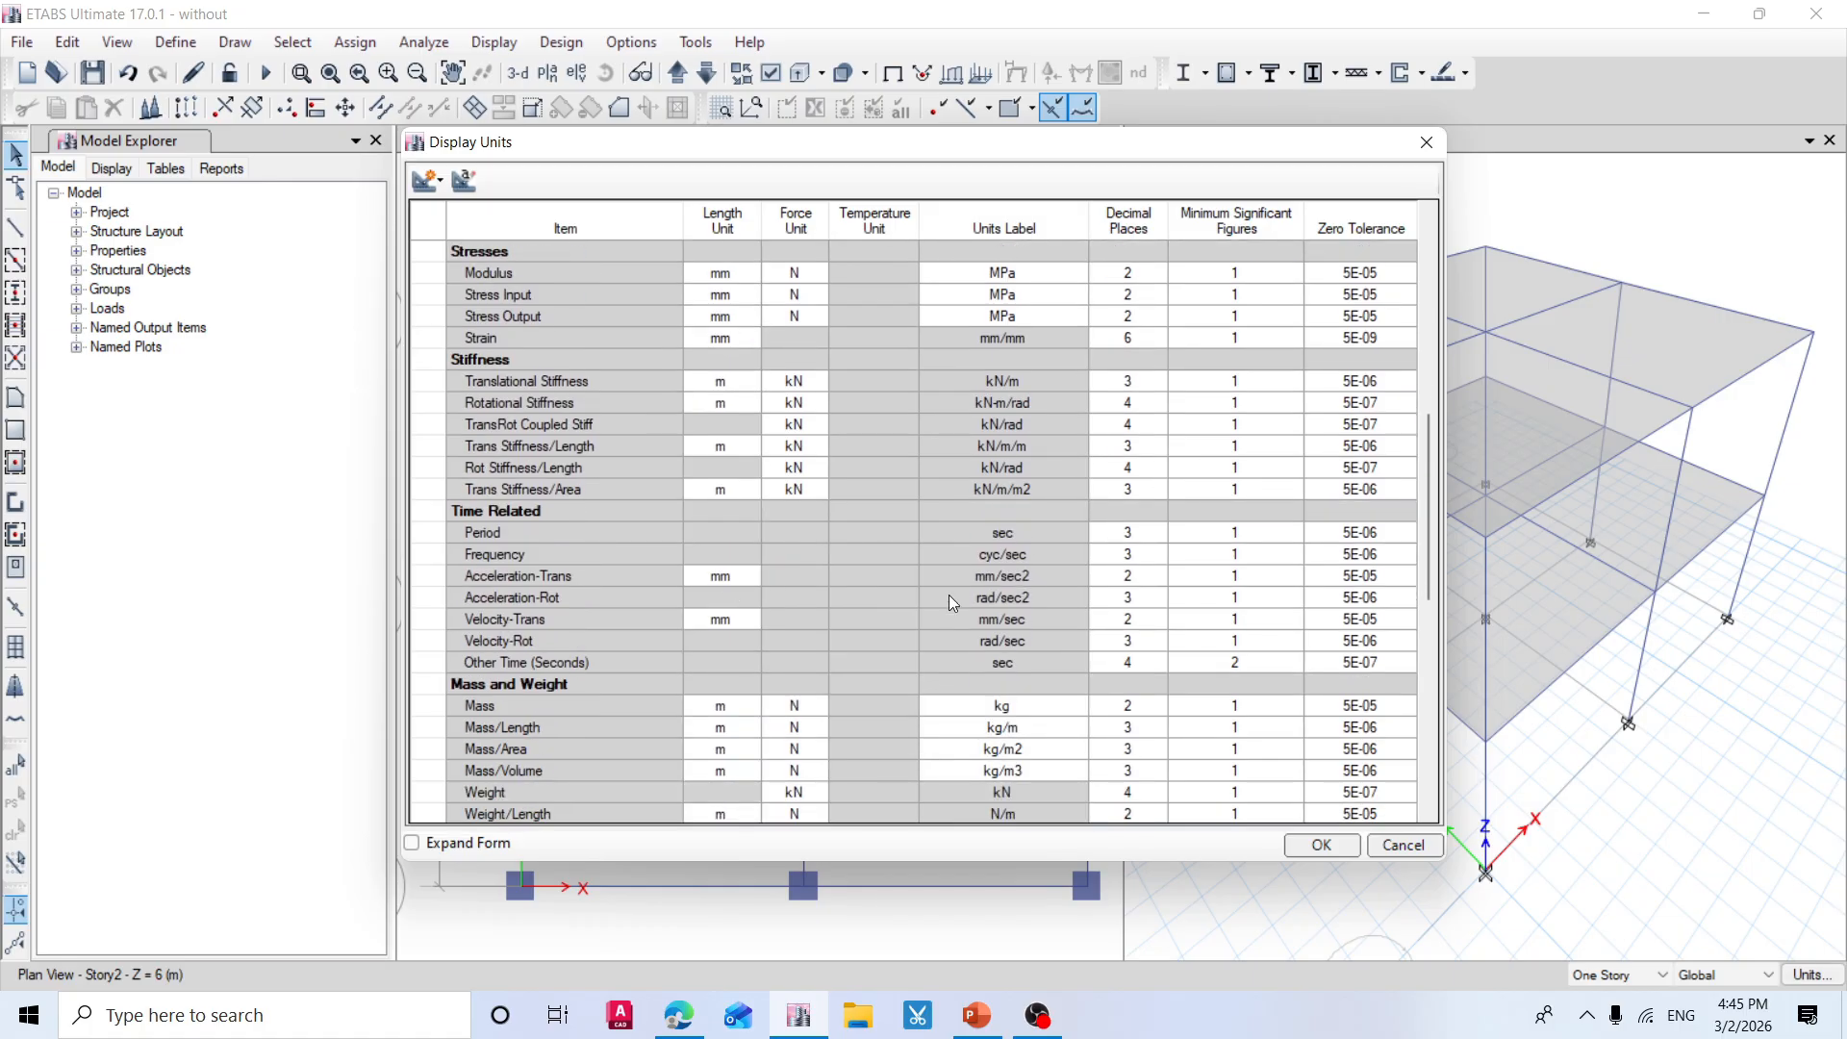
pyautogui.scroll(5, 984, 517)
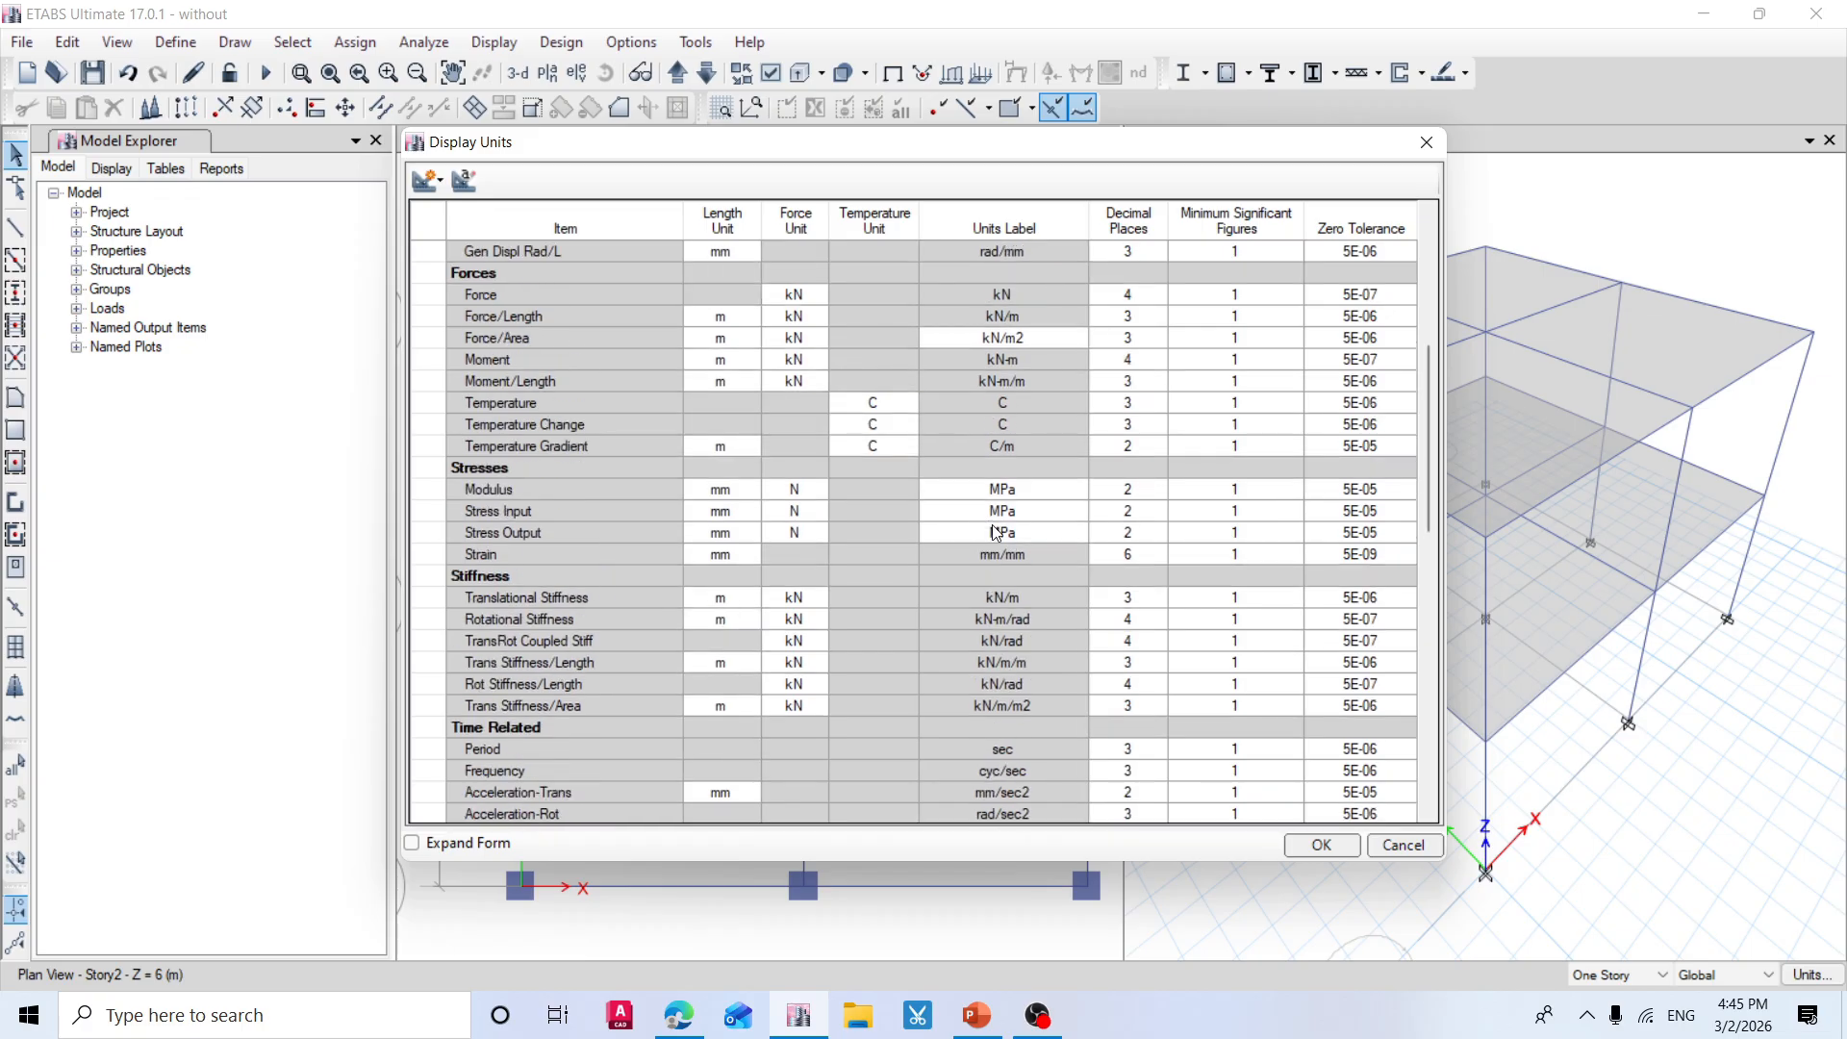
pyautogui.scroll(5, 1000, 495)
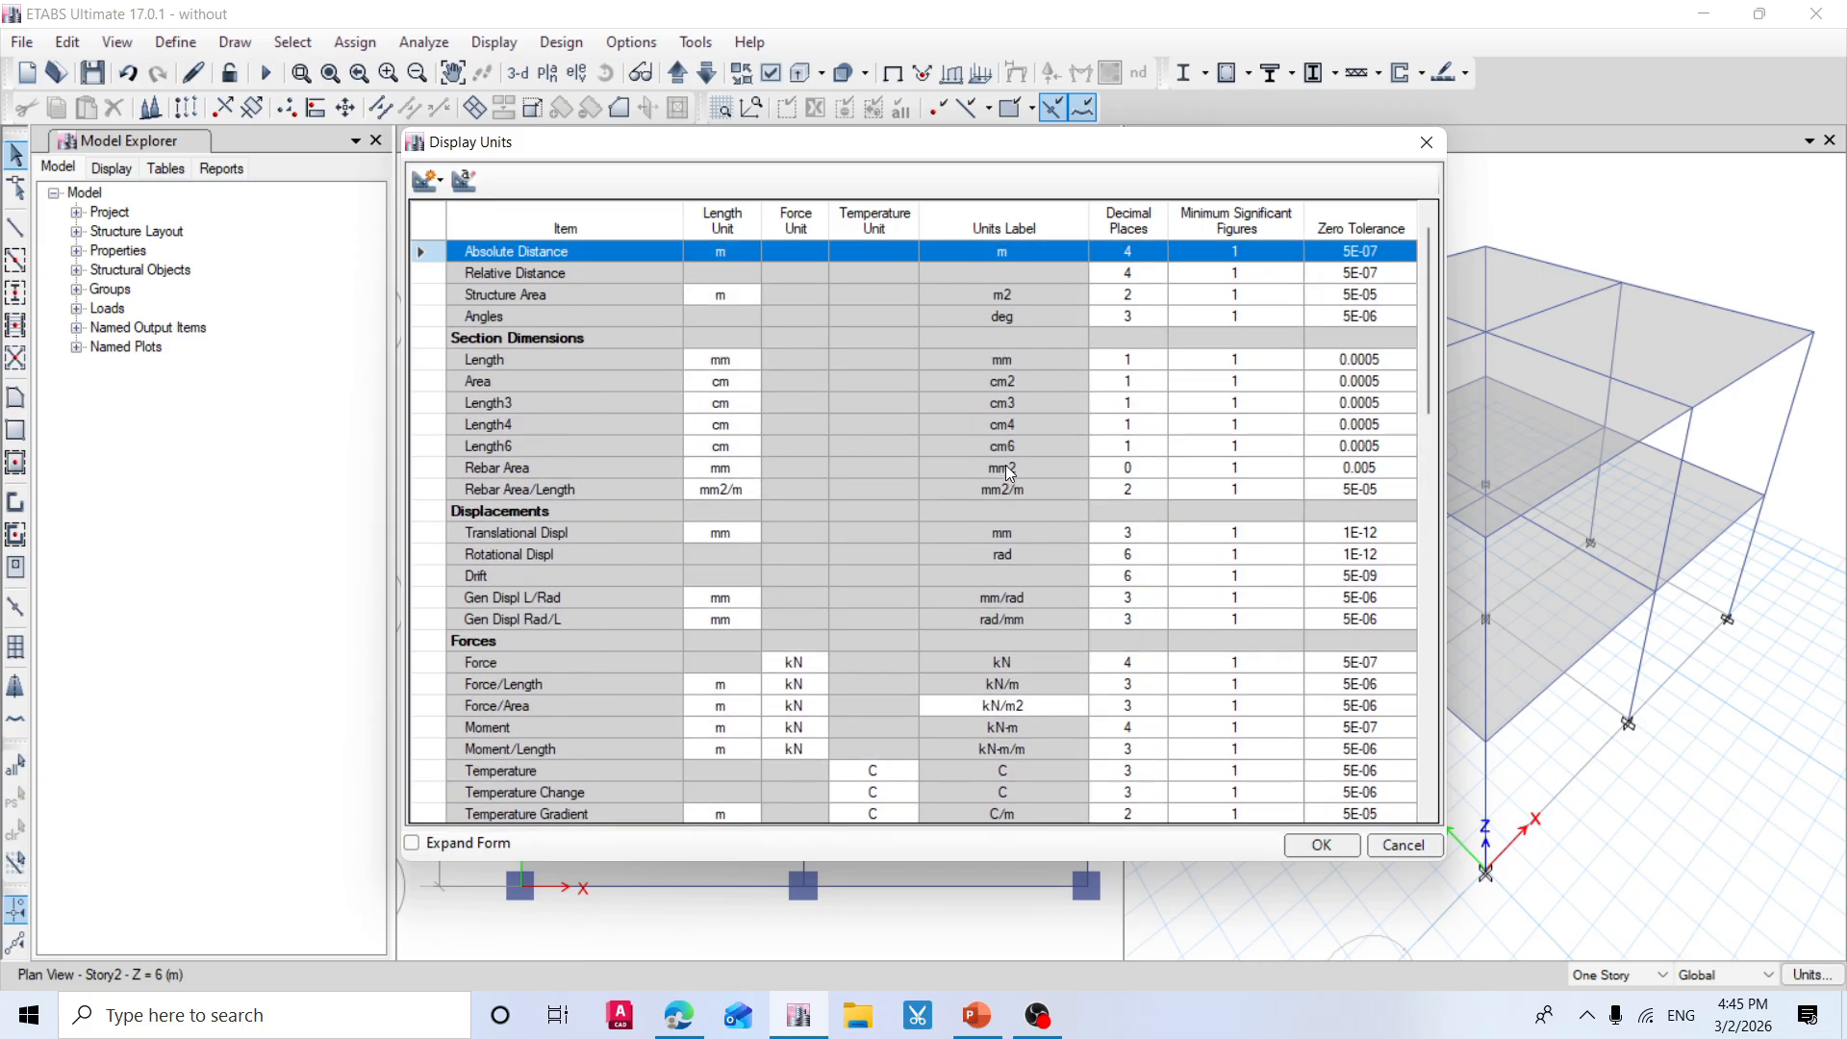
pyautogui.click(1423, 146)
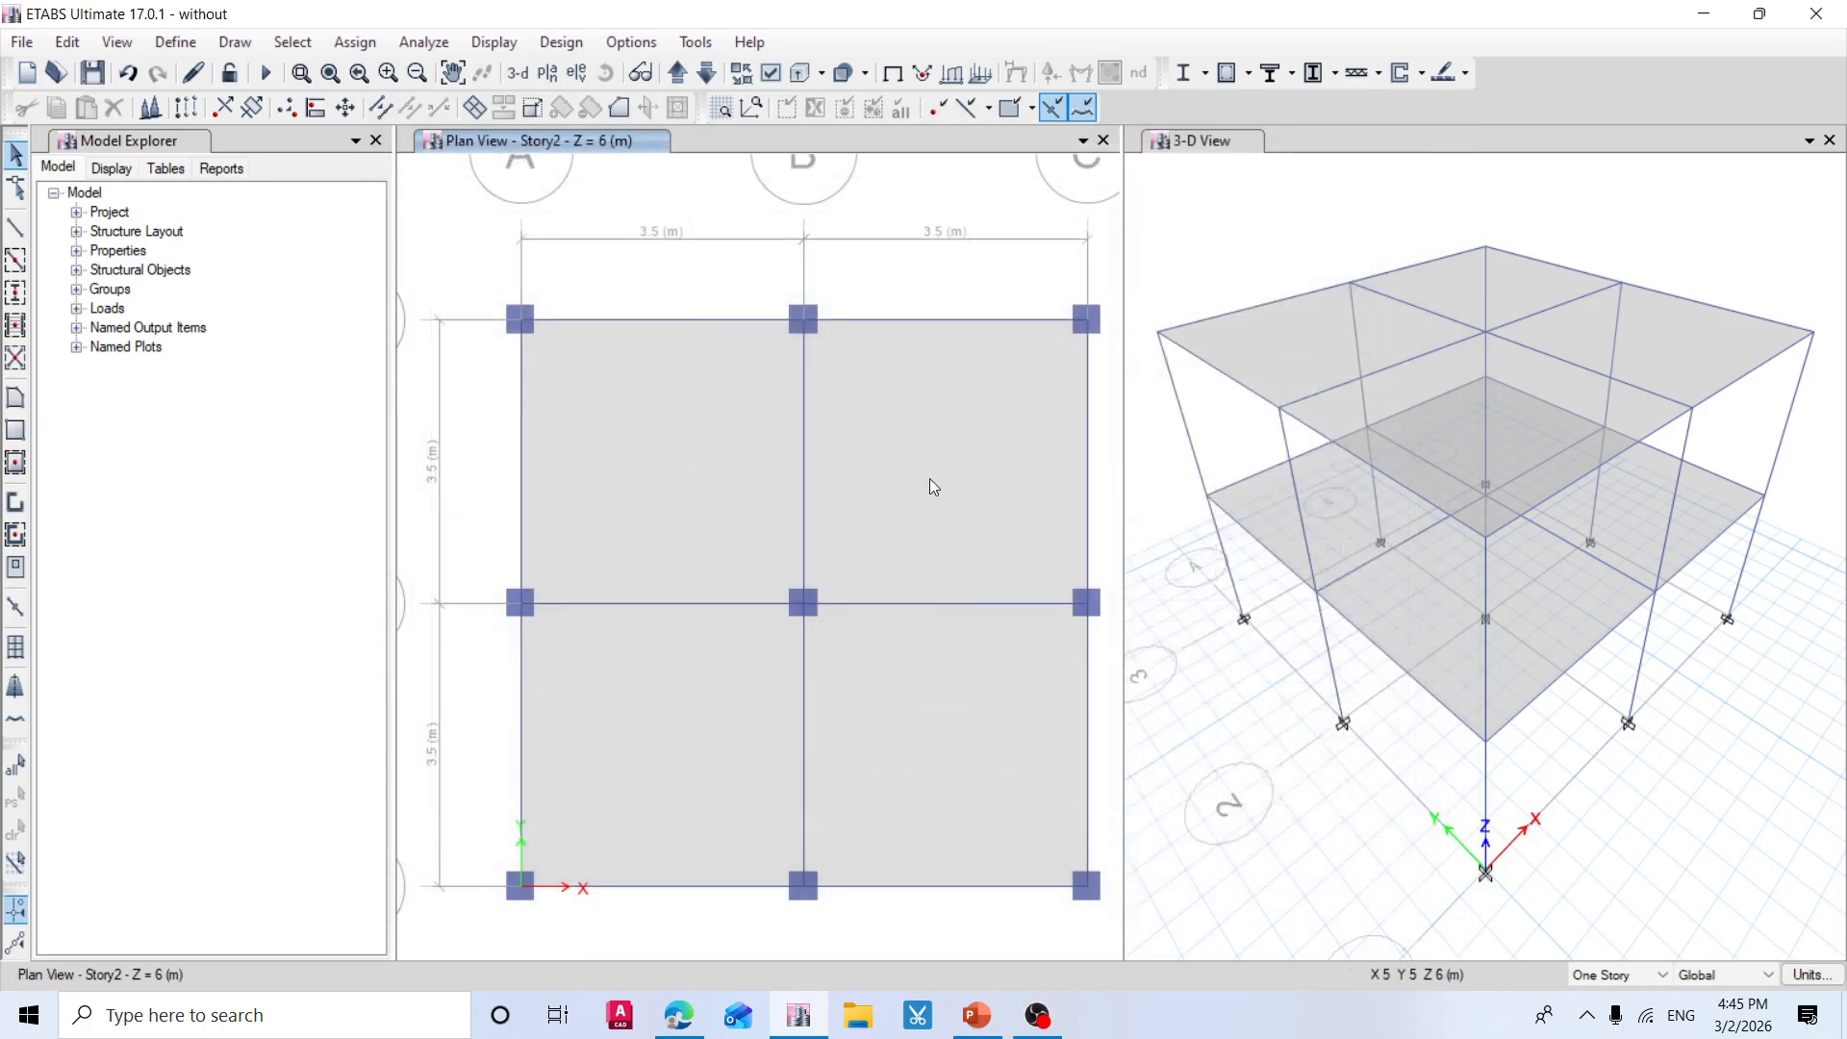
# Check the load case list for the RQX and RQY response spectrum cases and close it.
pyautogui.click(177, 42)
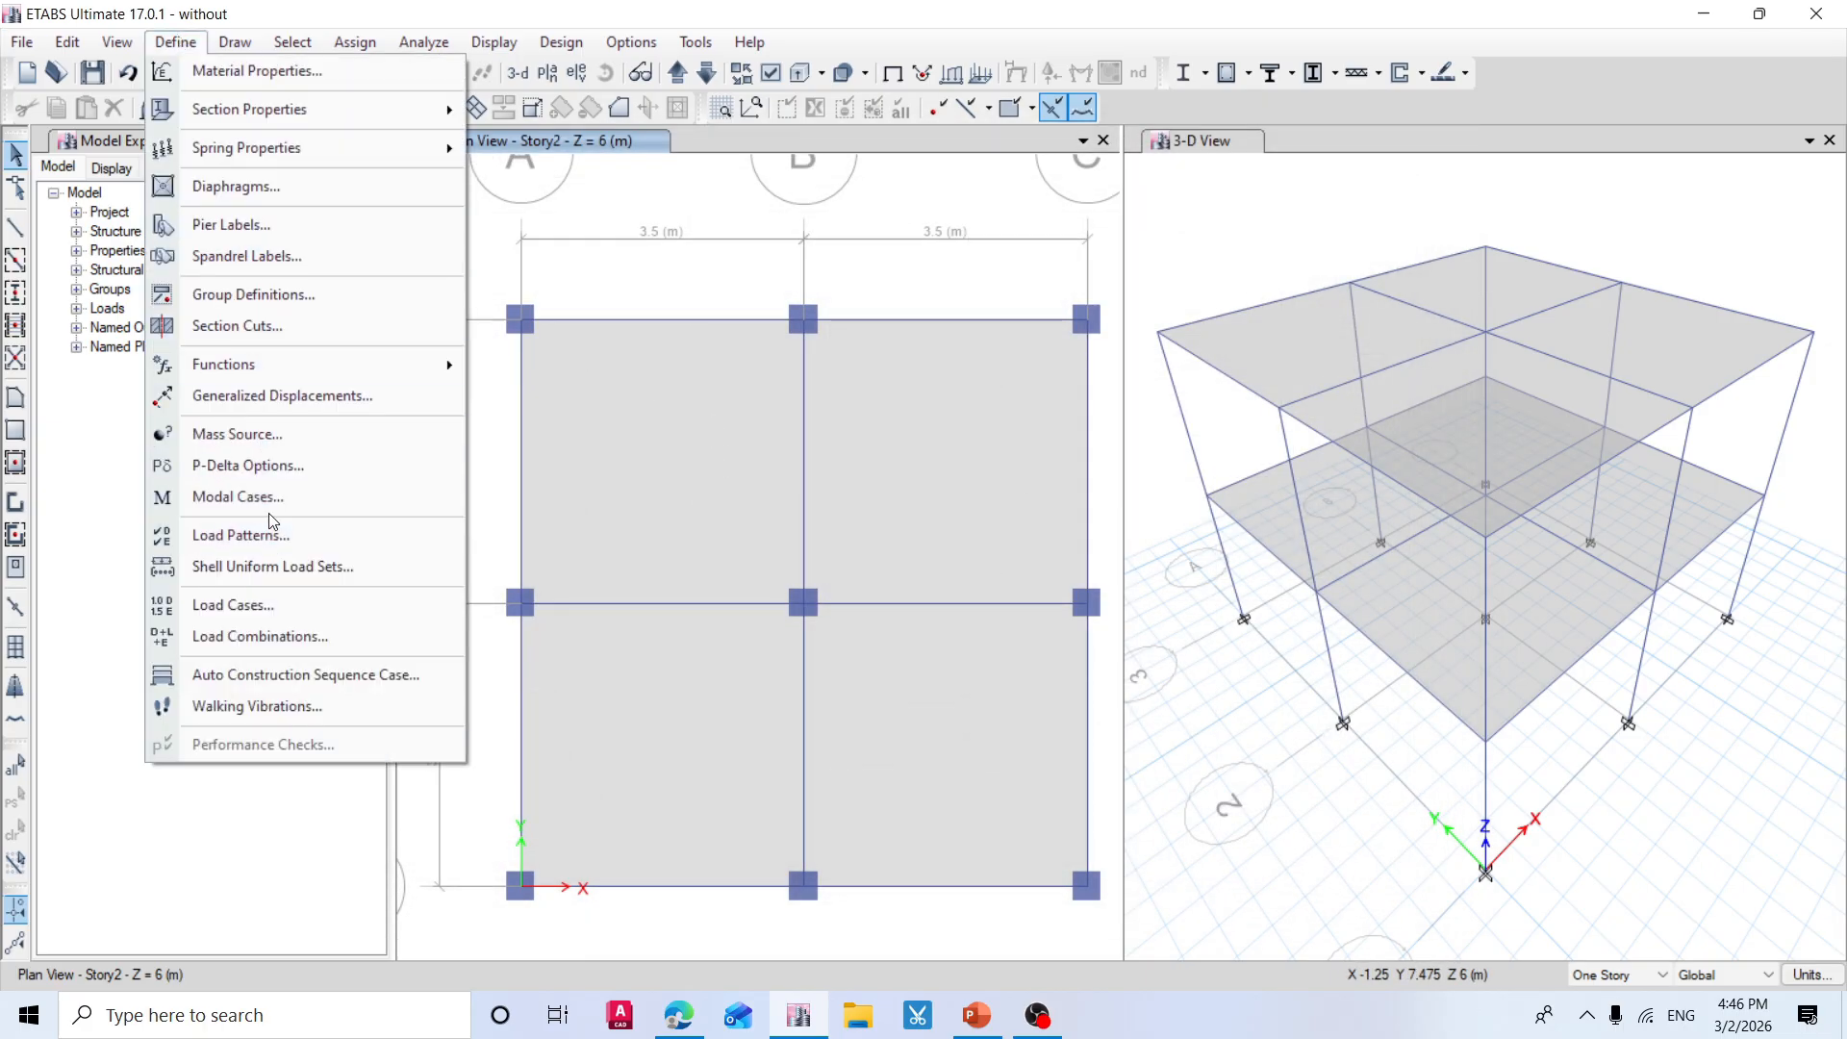
pyautogui.click(273, 598)
pyautogui.scroll(-1, 646, 496)
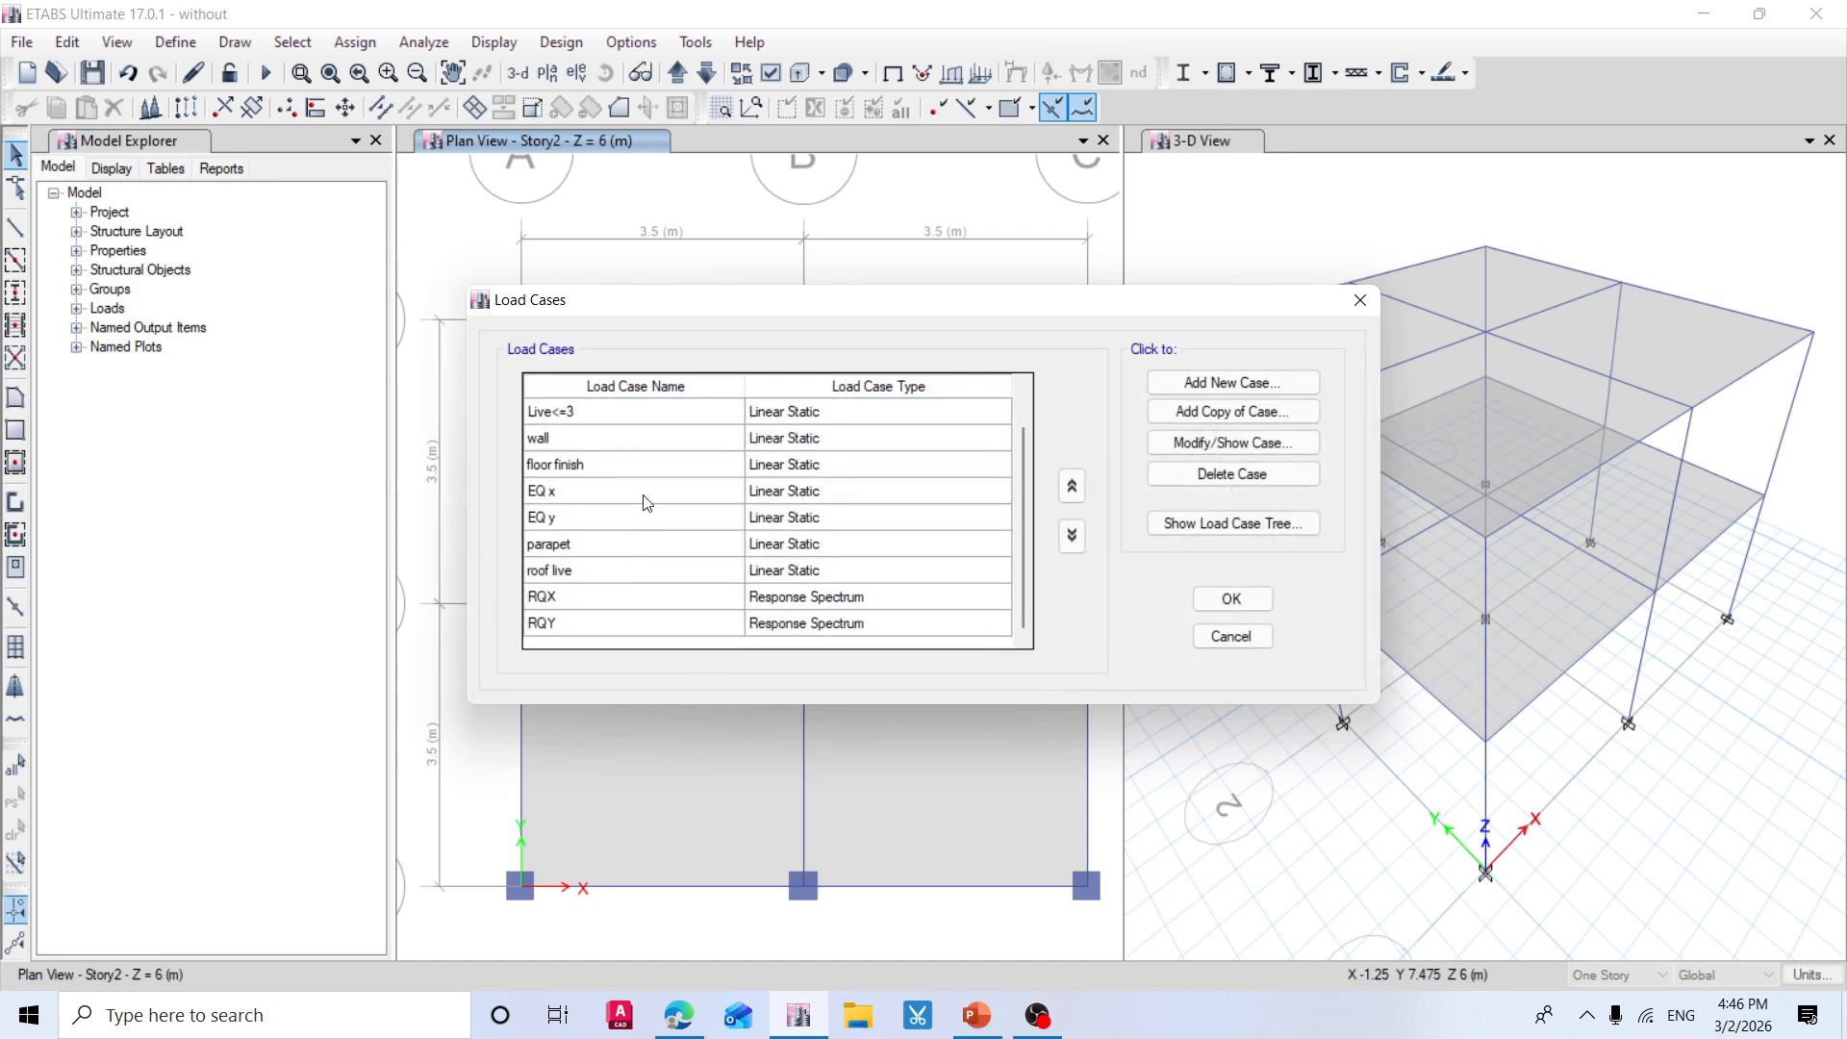
pyautogui.click(1363, 310)
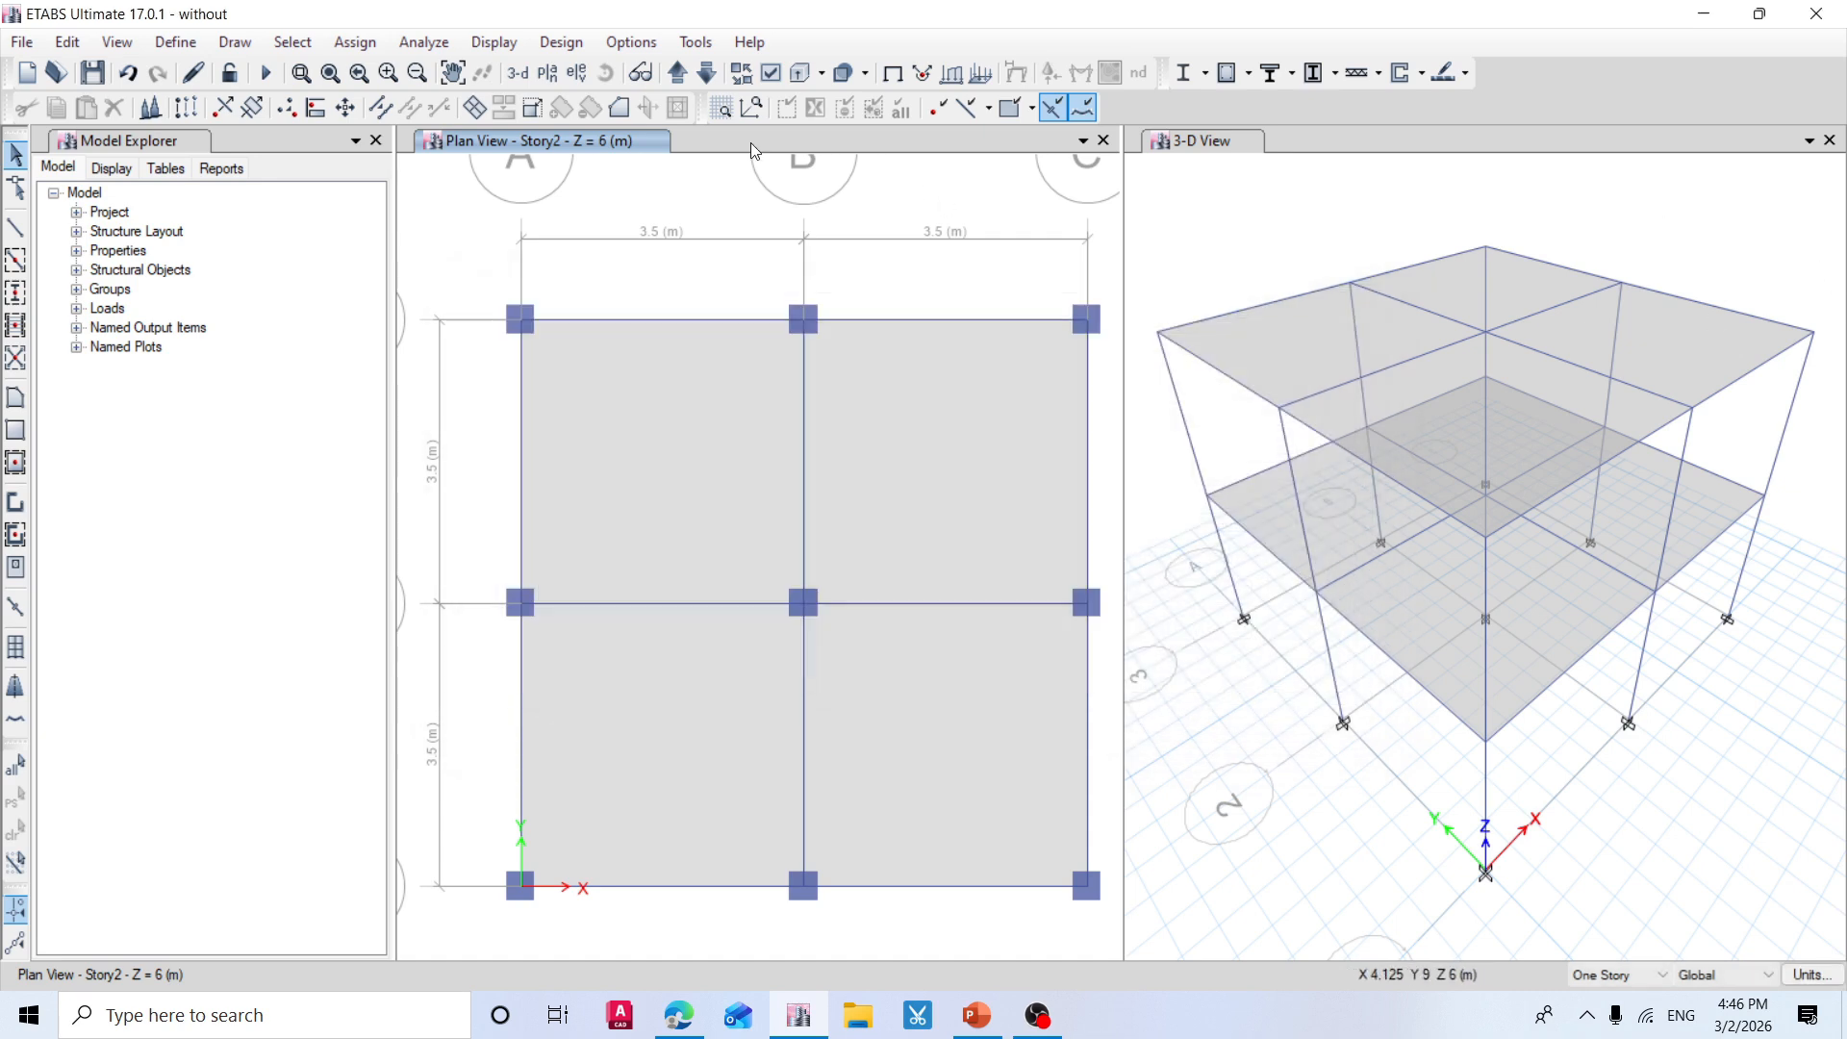
# Review the load cases set to run, including Modal, RQX and RQY, and run the analysis.
pyautogui.click(493, 42)
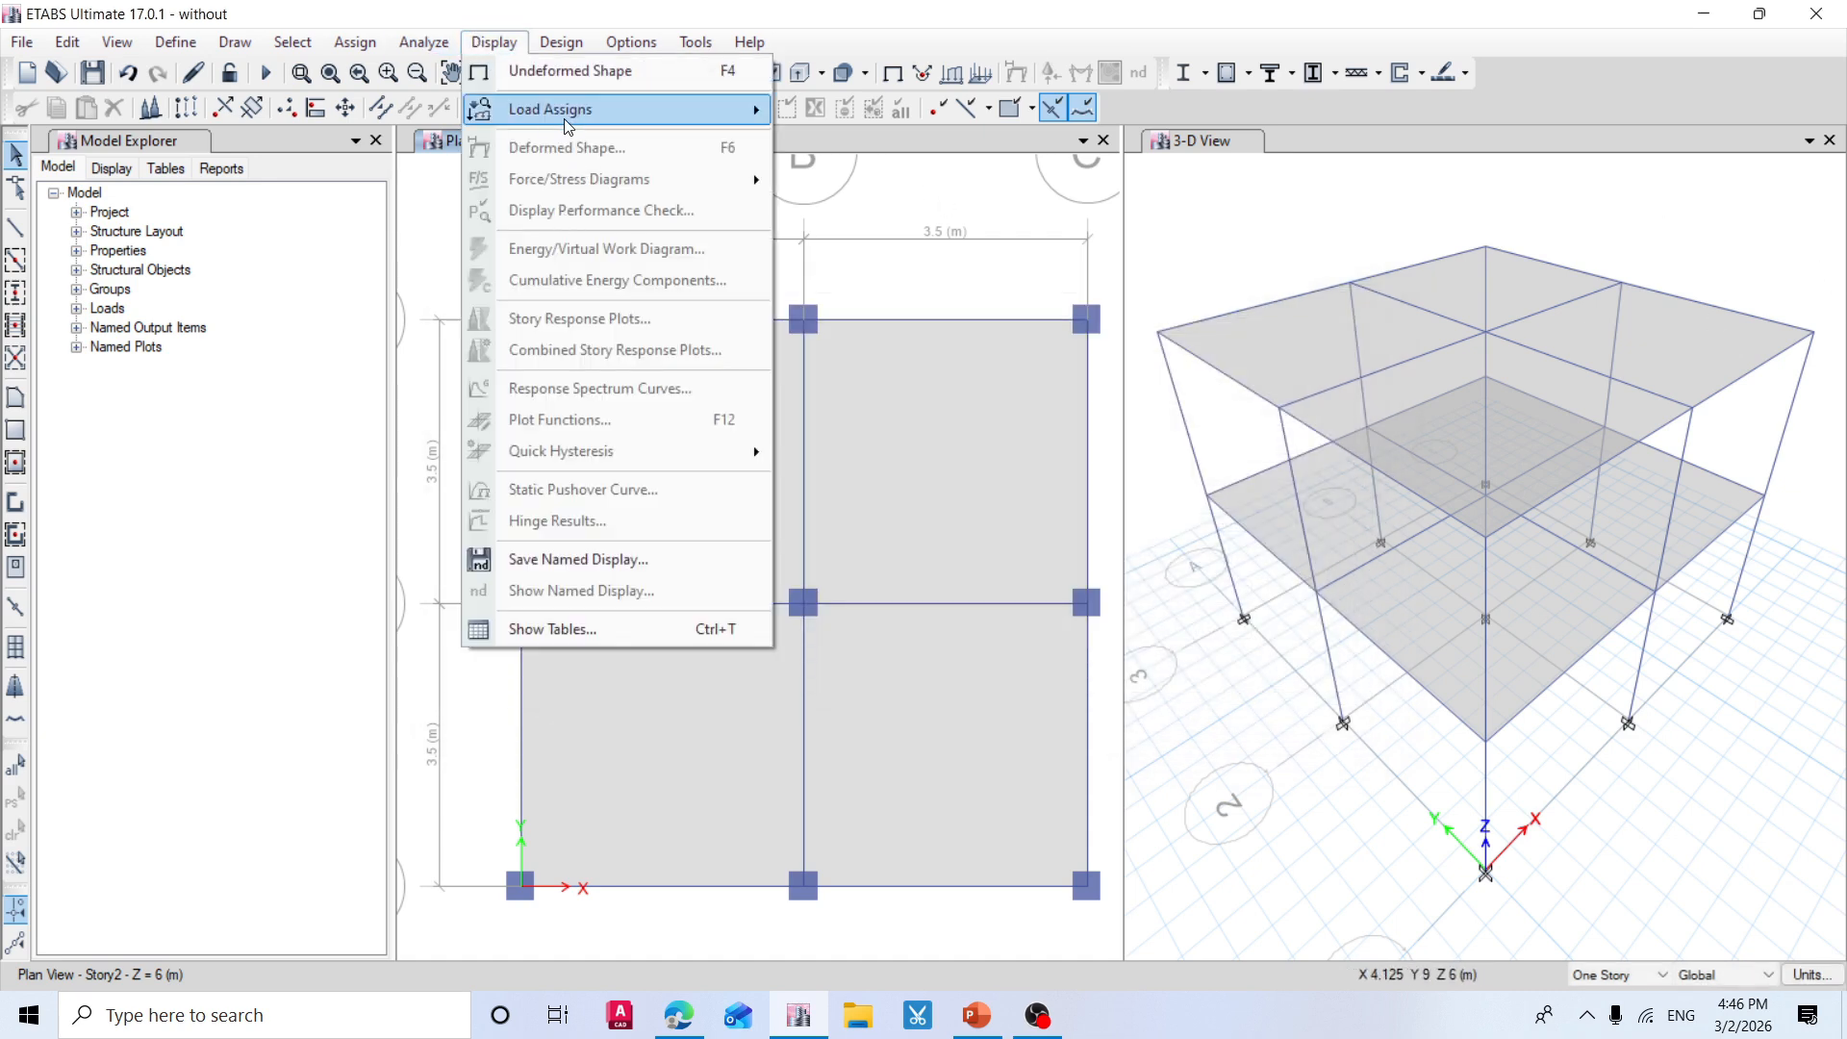
pyautogui.click(579, 22)
pyautogui.click(424, 44)
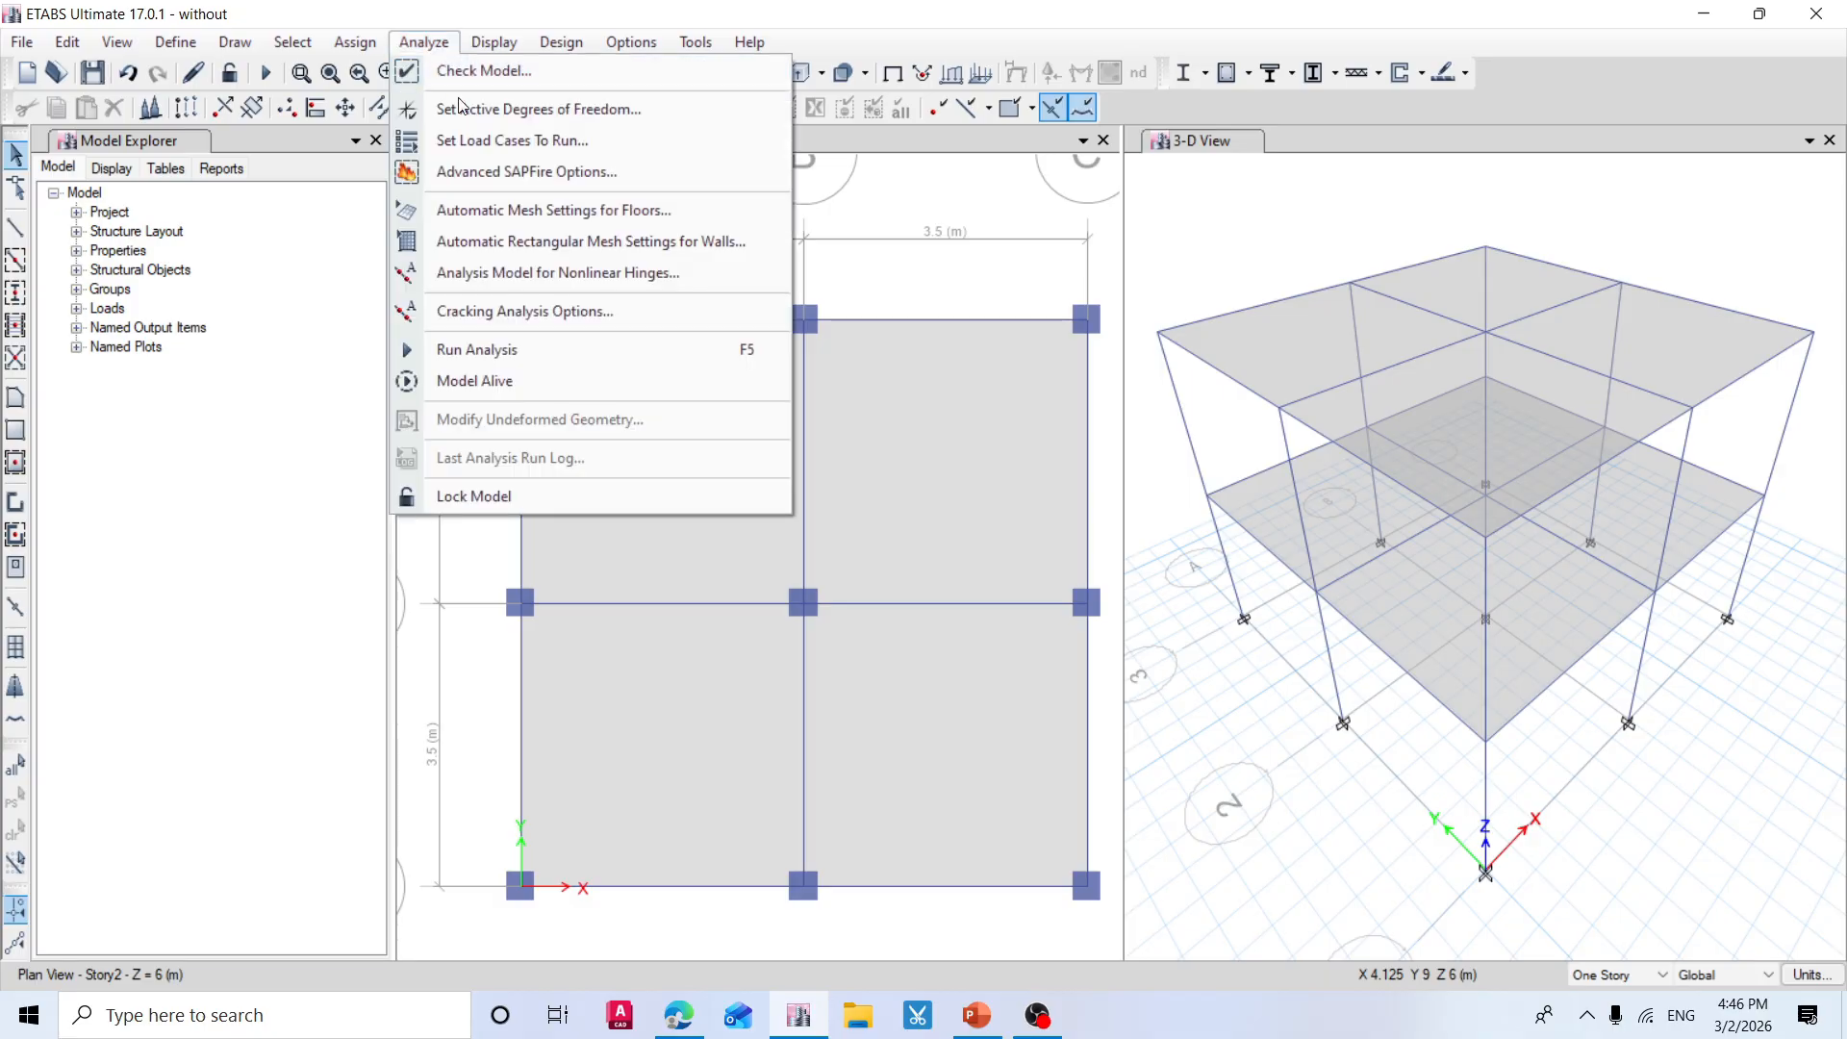
pyautogui.click(525, 138)
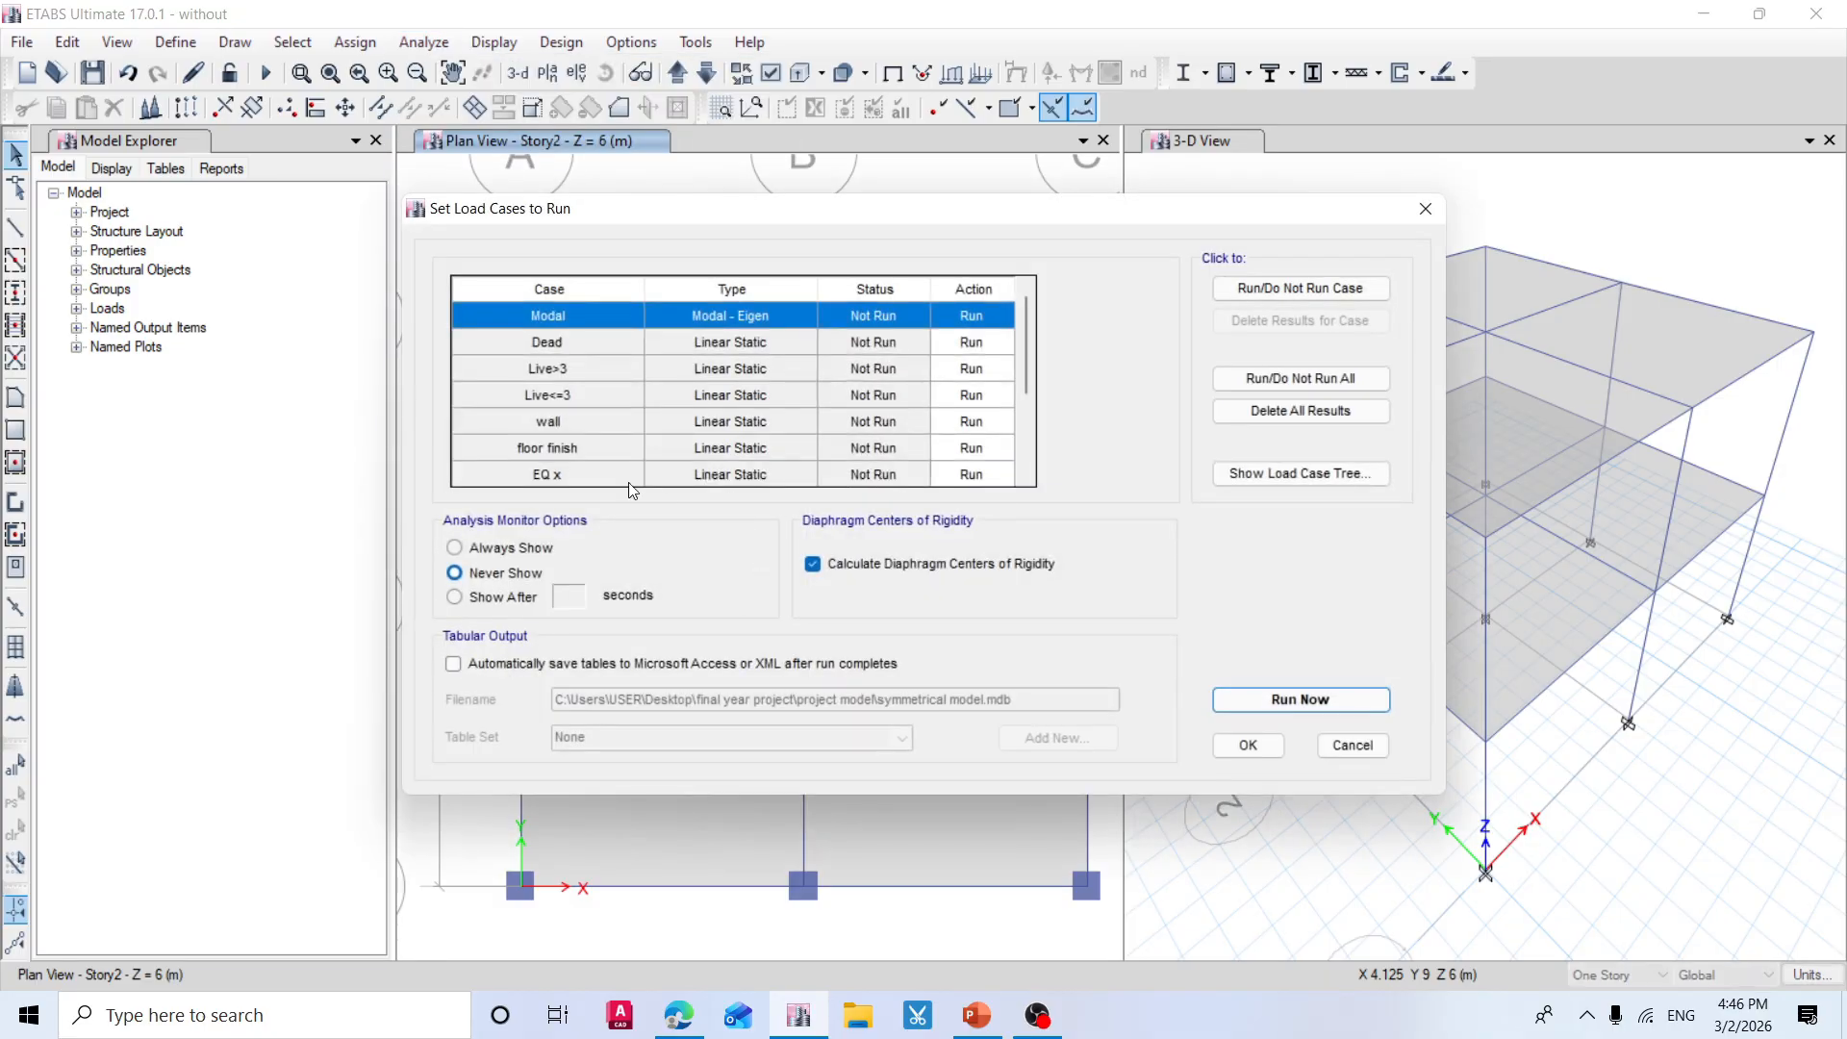
pyautogui.scroll(-2, 626, 433)
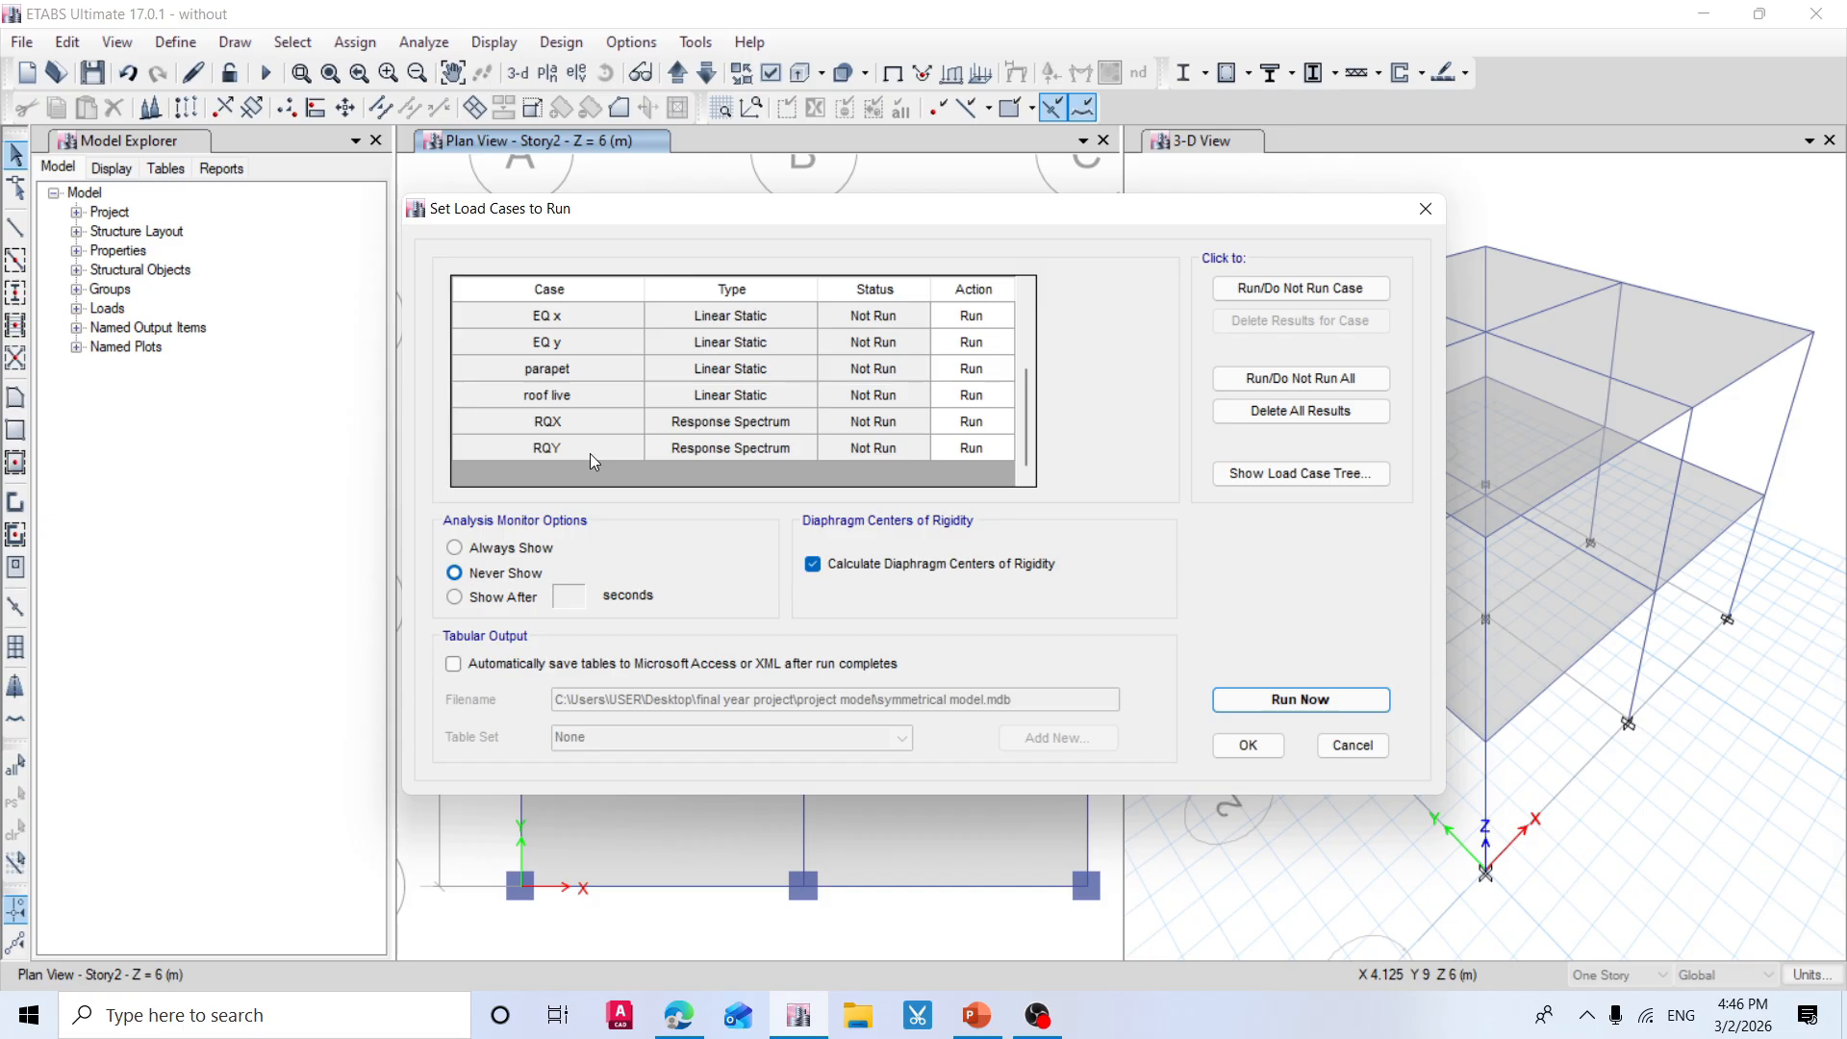
pyautogui.scroll(3, 657, 408)
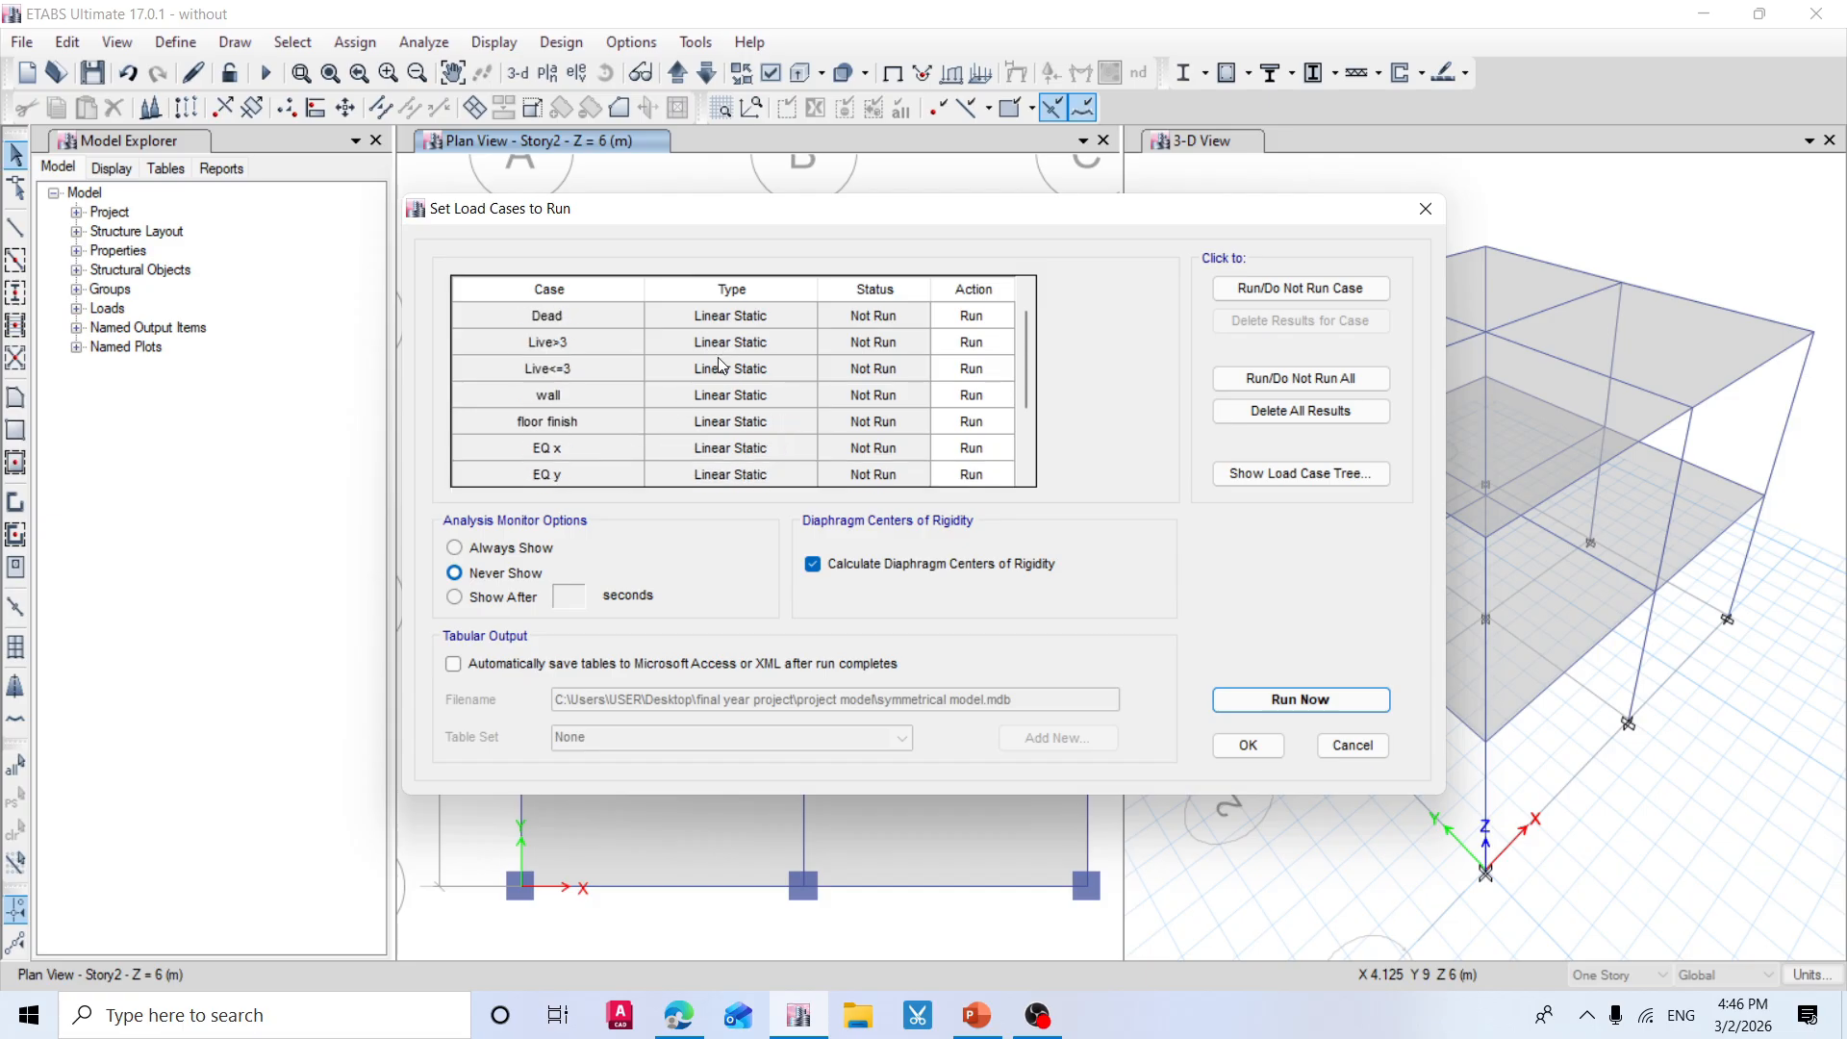
pyautogui.moveTo(915, 208); pyautogui.dragTo(607, 257)
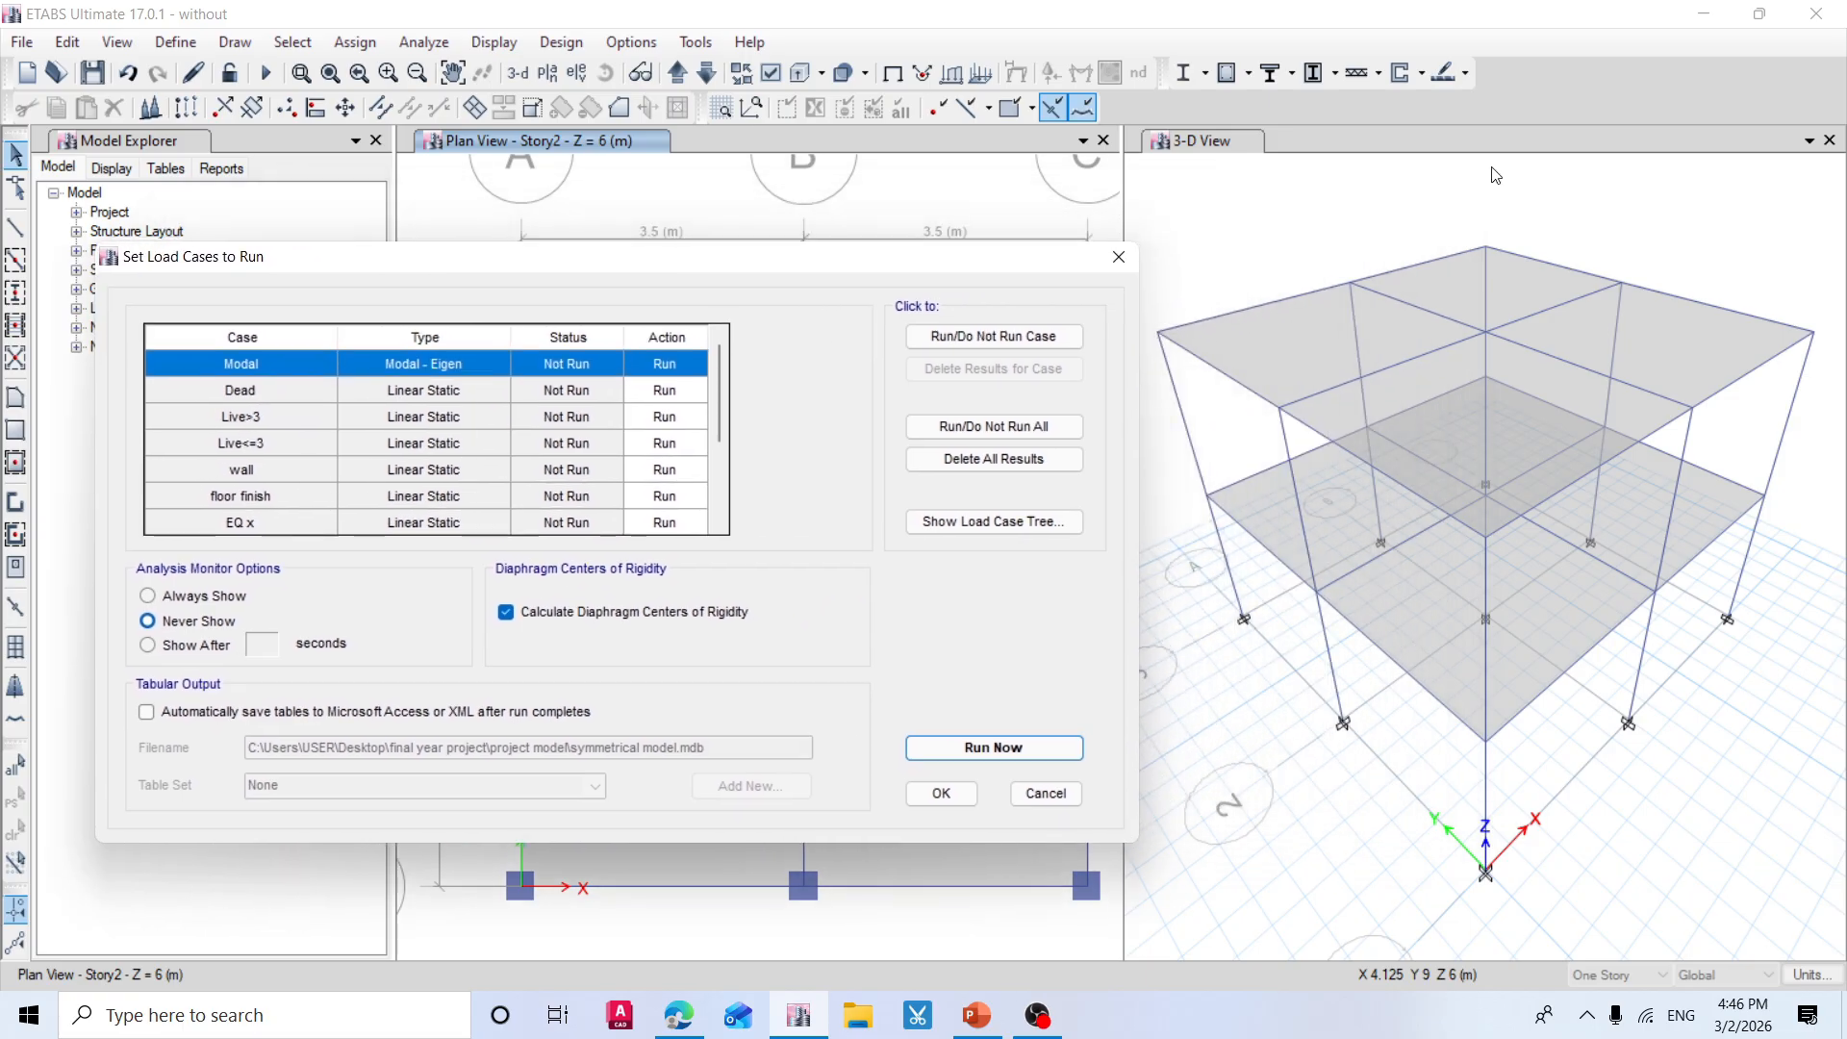
pyautogui.click(994, 748)
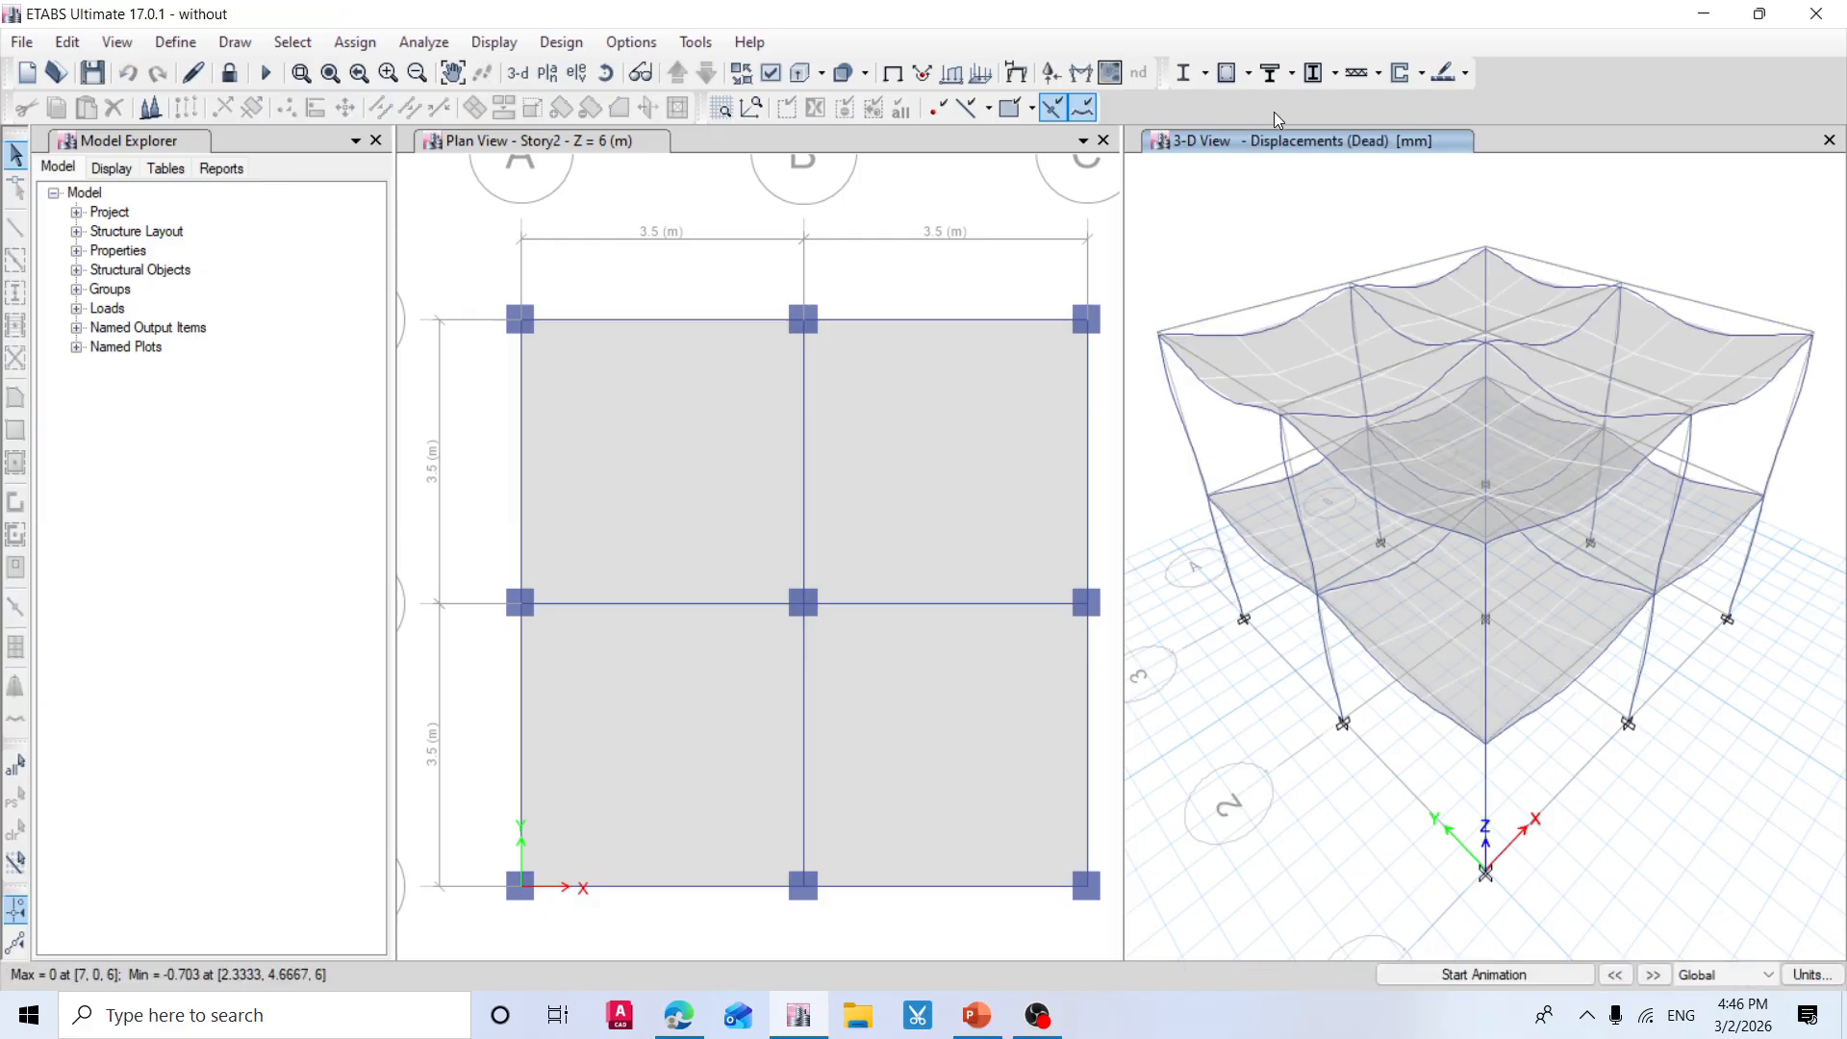
# Run the concrete frame design and verify whether all members pass the design check.
pyautogui.click(1236, 76)
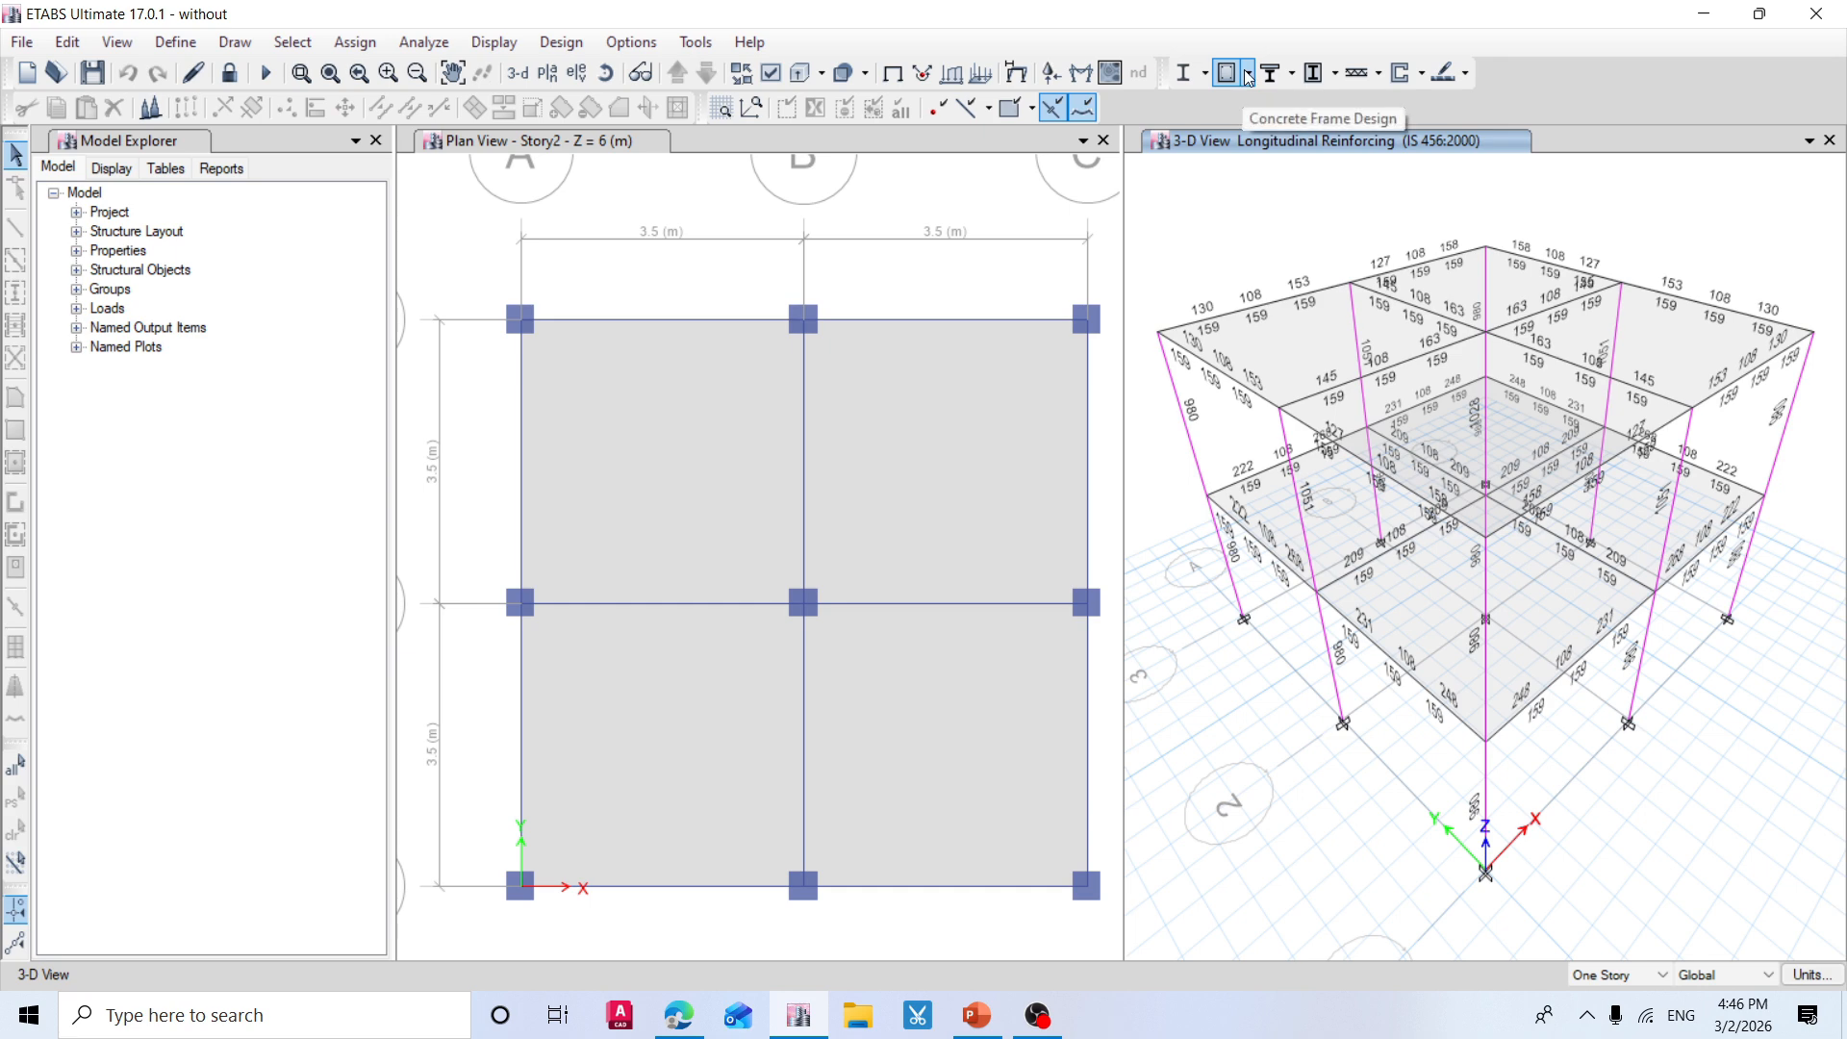
pyautogui.click(1248, 75)
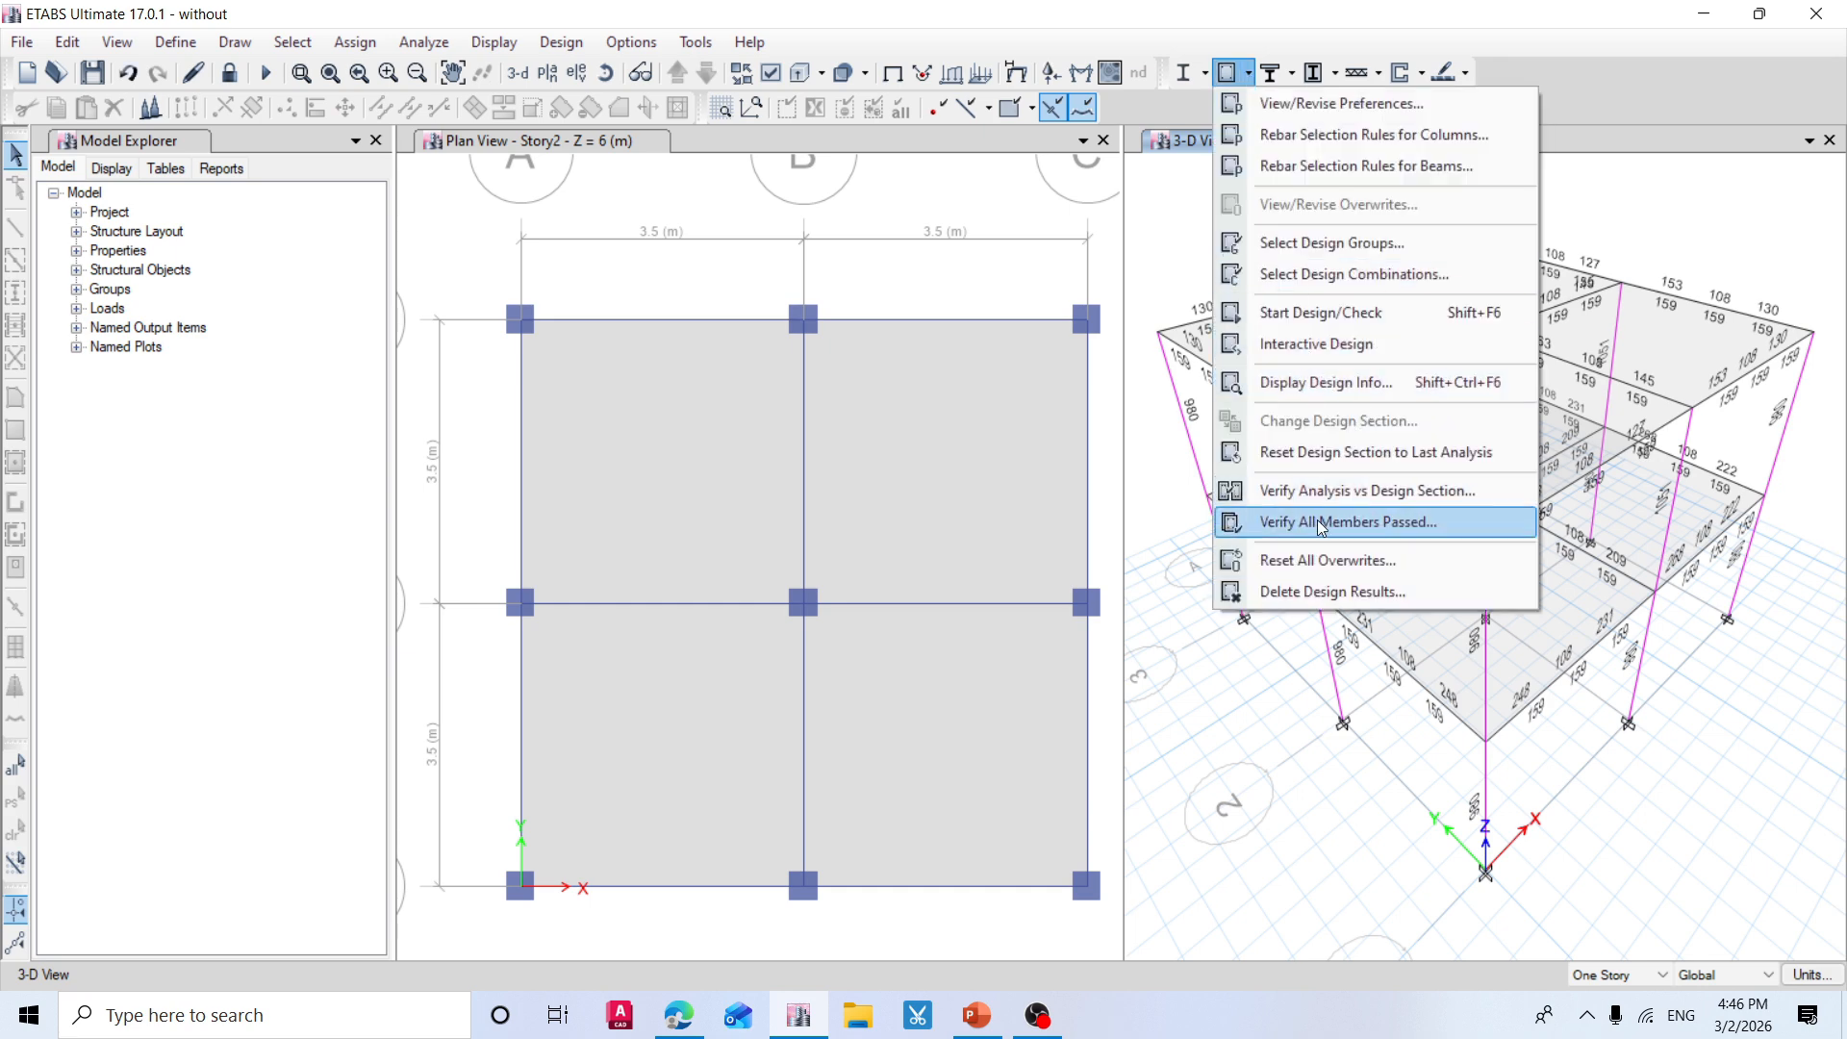
pyautogui.click(1378, 525)
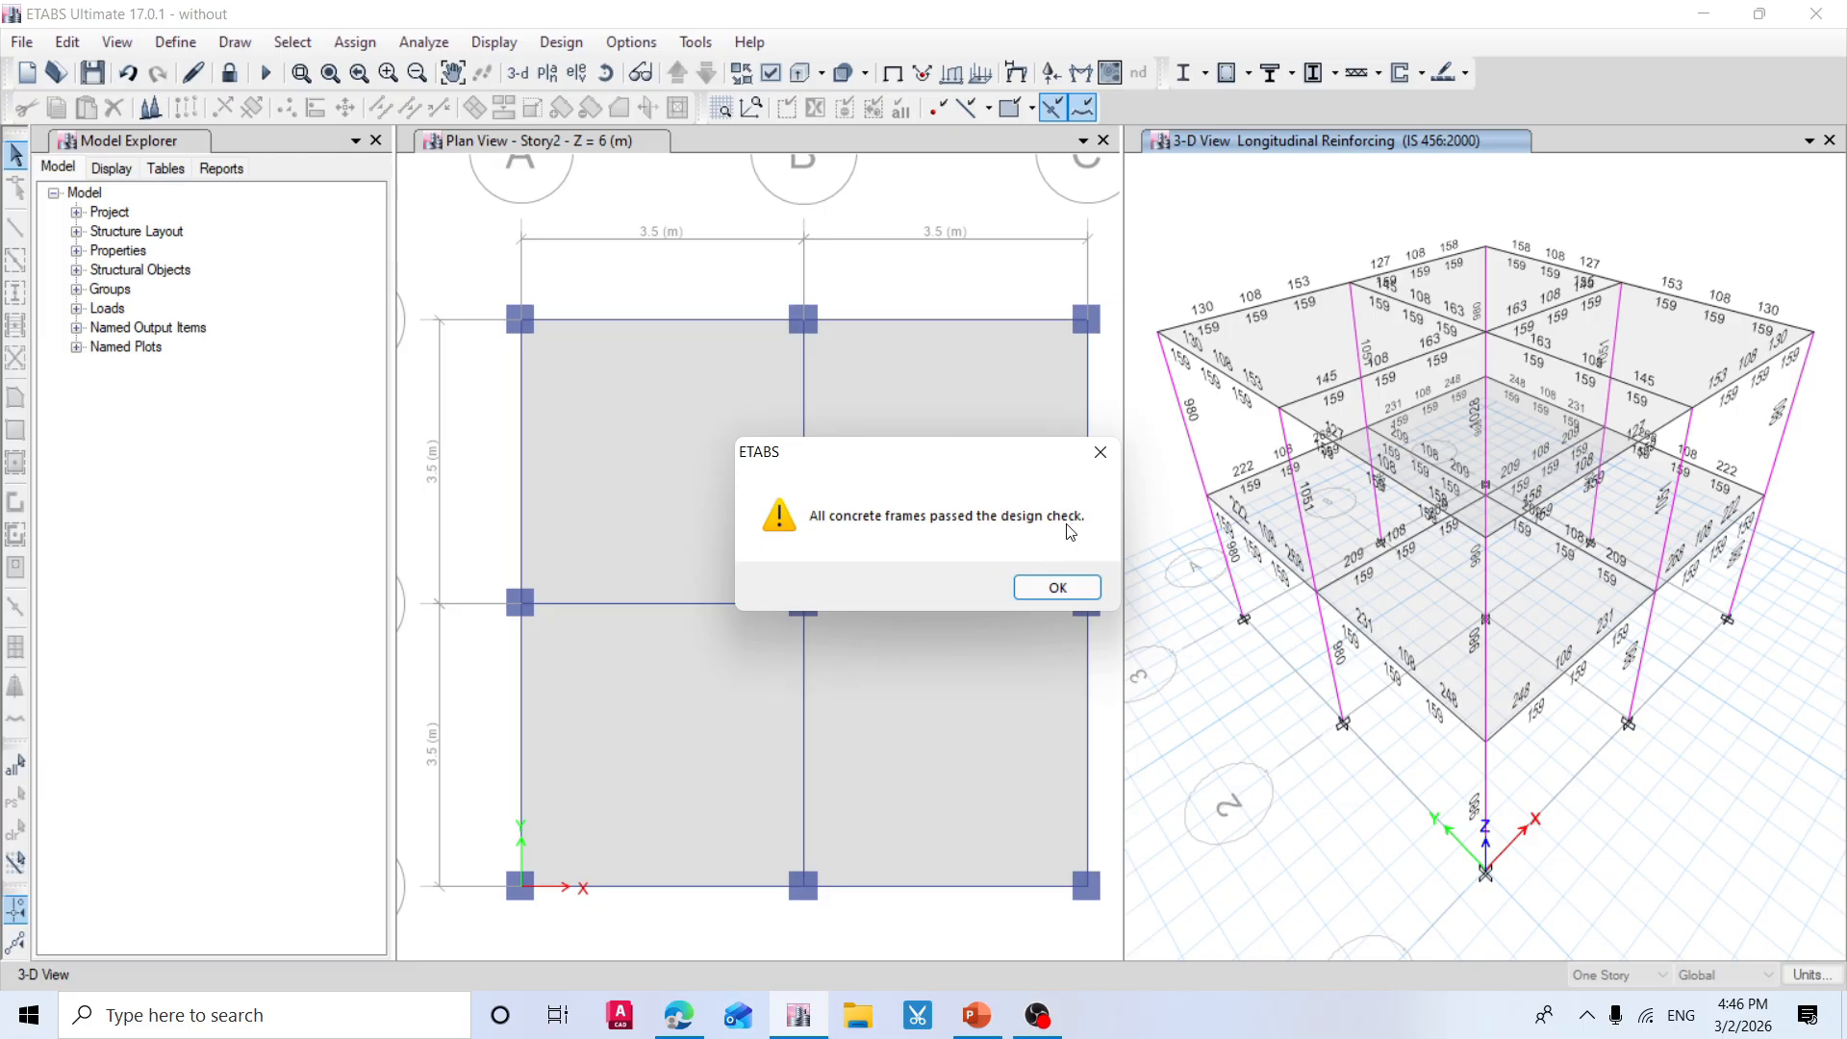
pyautogui.click(1101, 452)
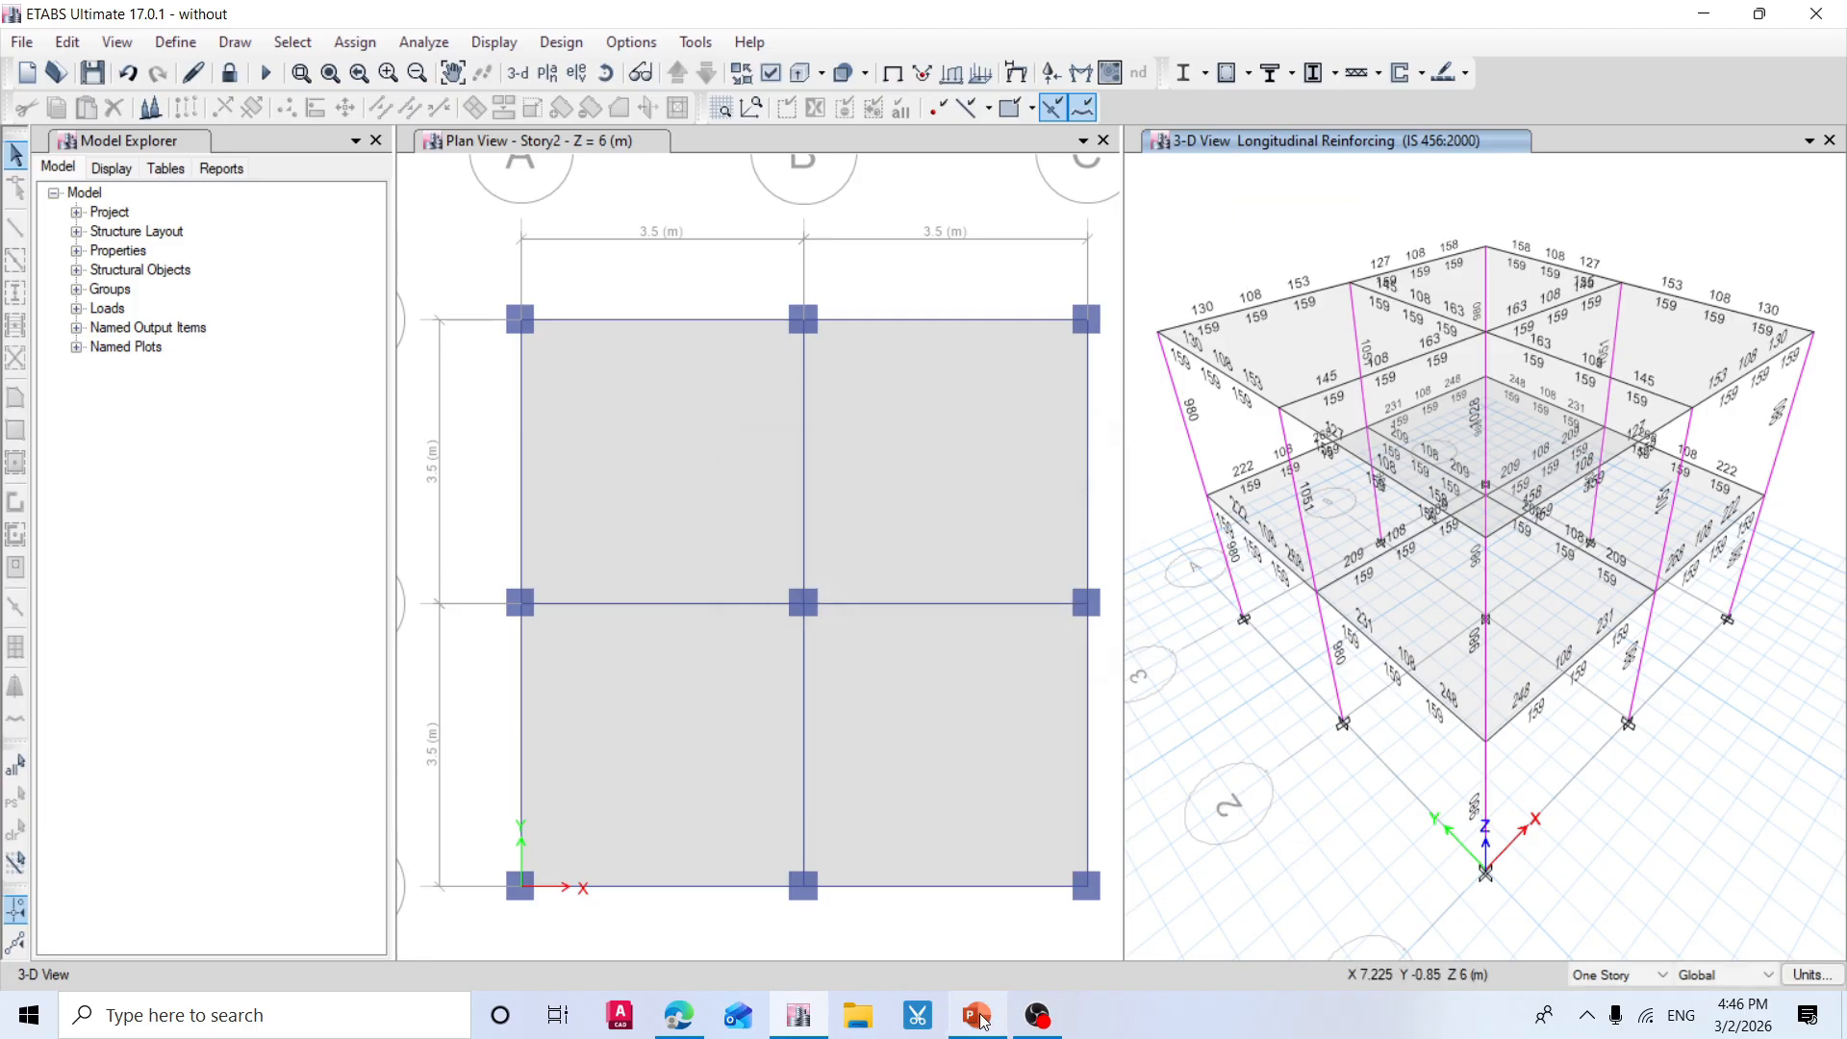
# Switch to the PowerPoint presentation and read the response spectrum slide on base shear scaling and the scale factor formula.
pyautogui.moveTo(982, 1022)
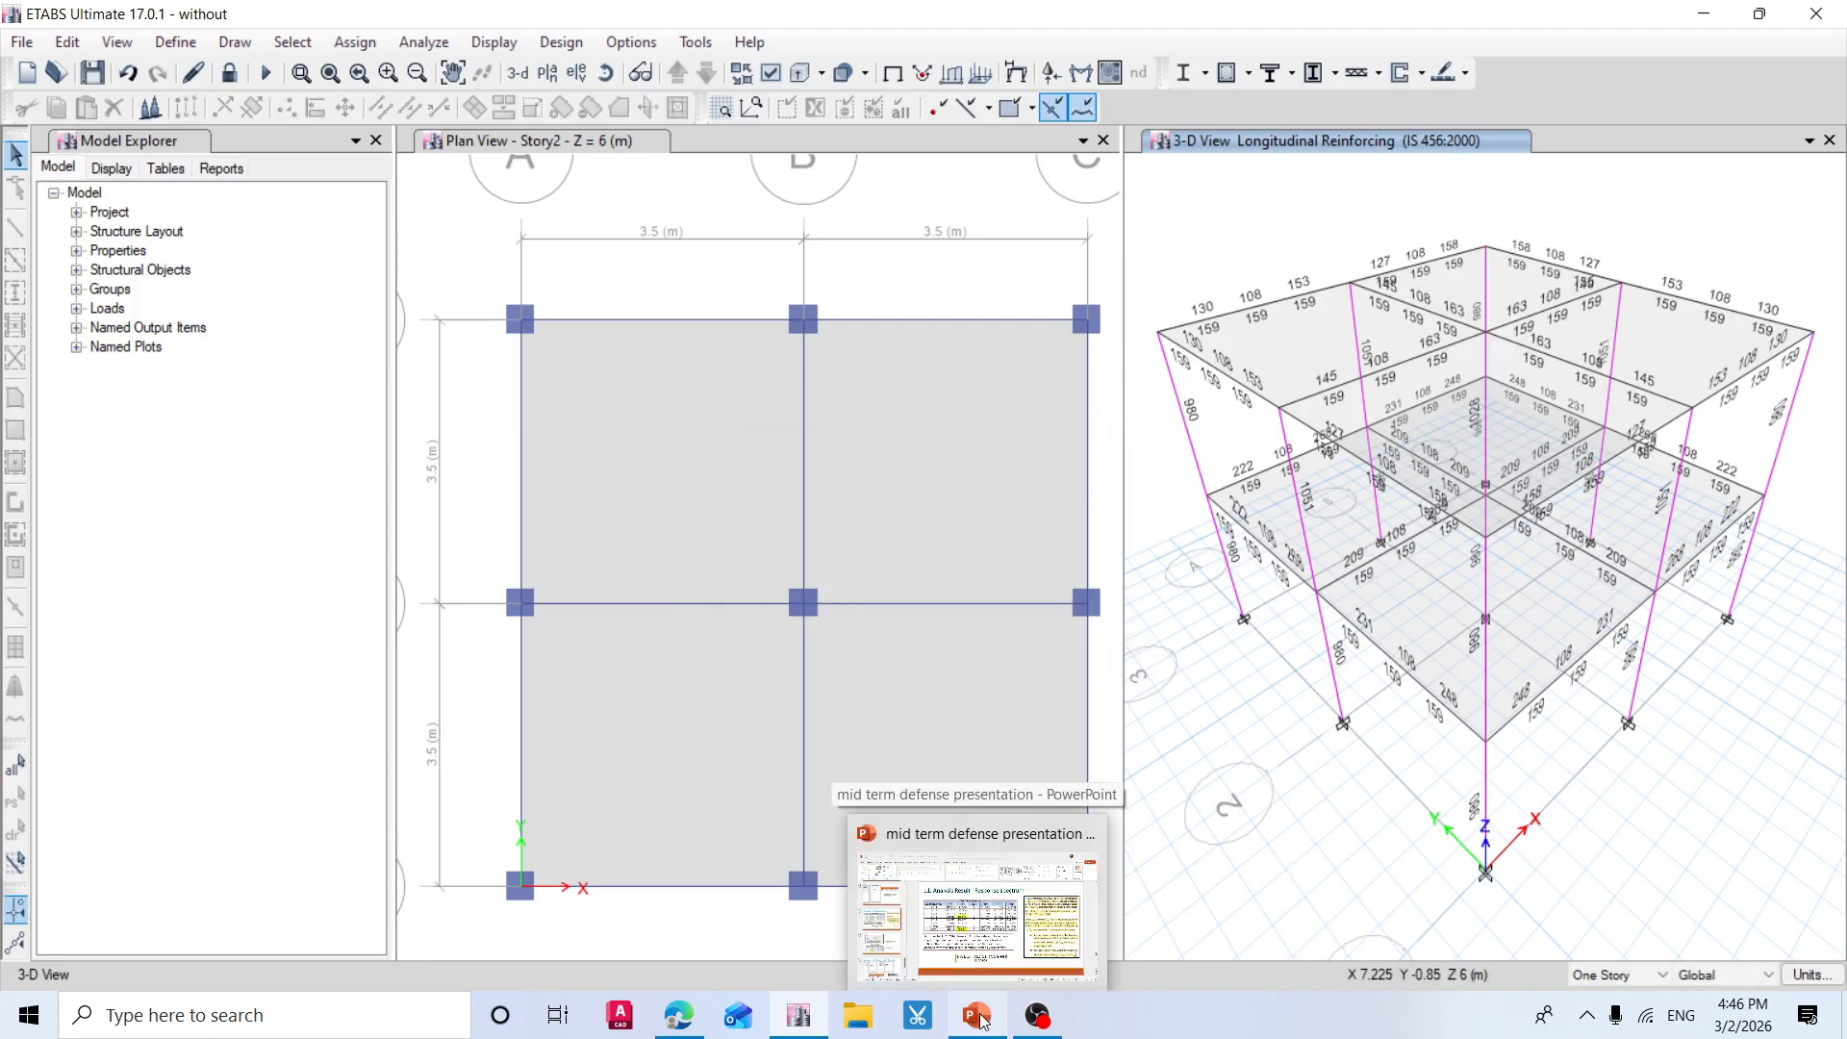
pyautogui.click(982, 1022)
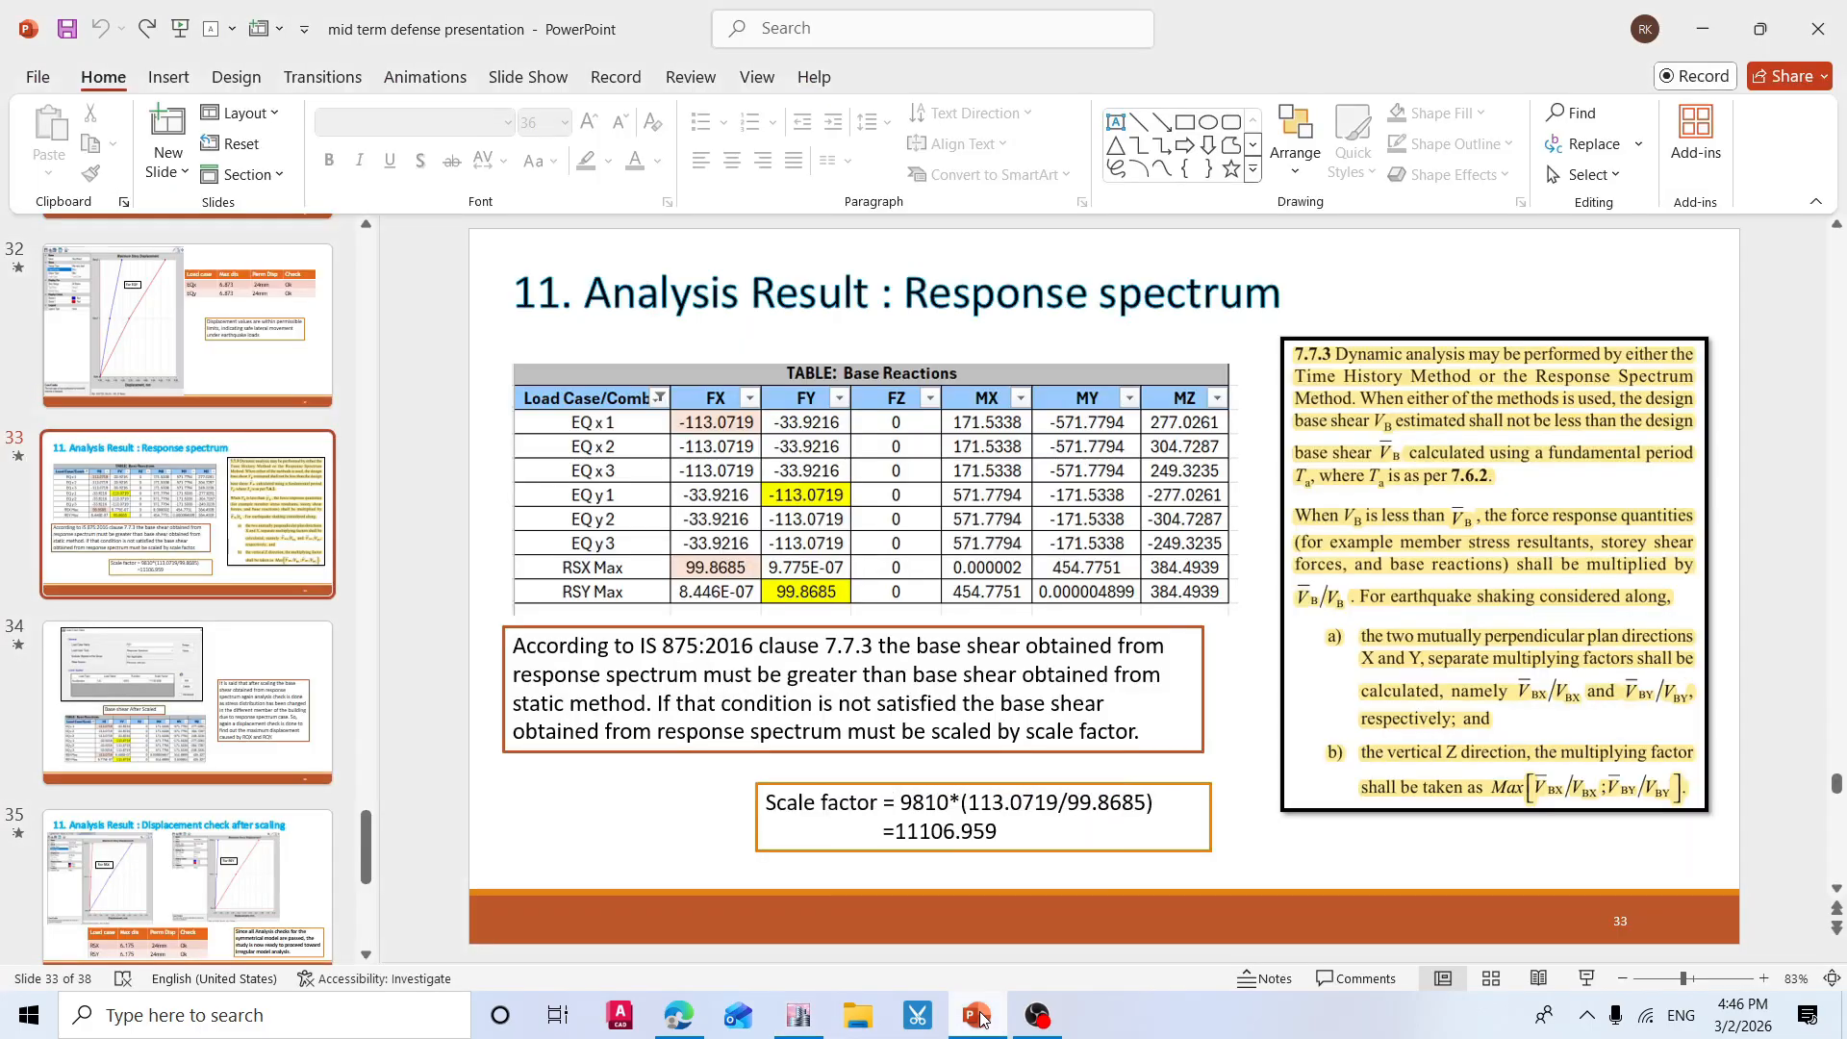
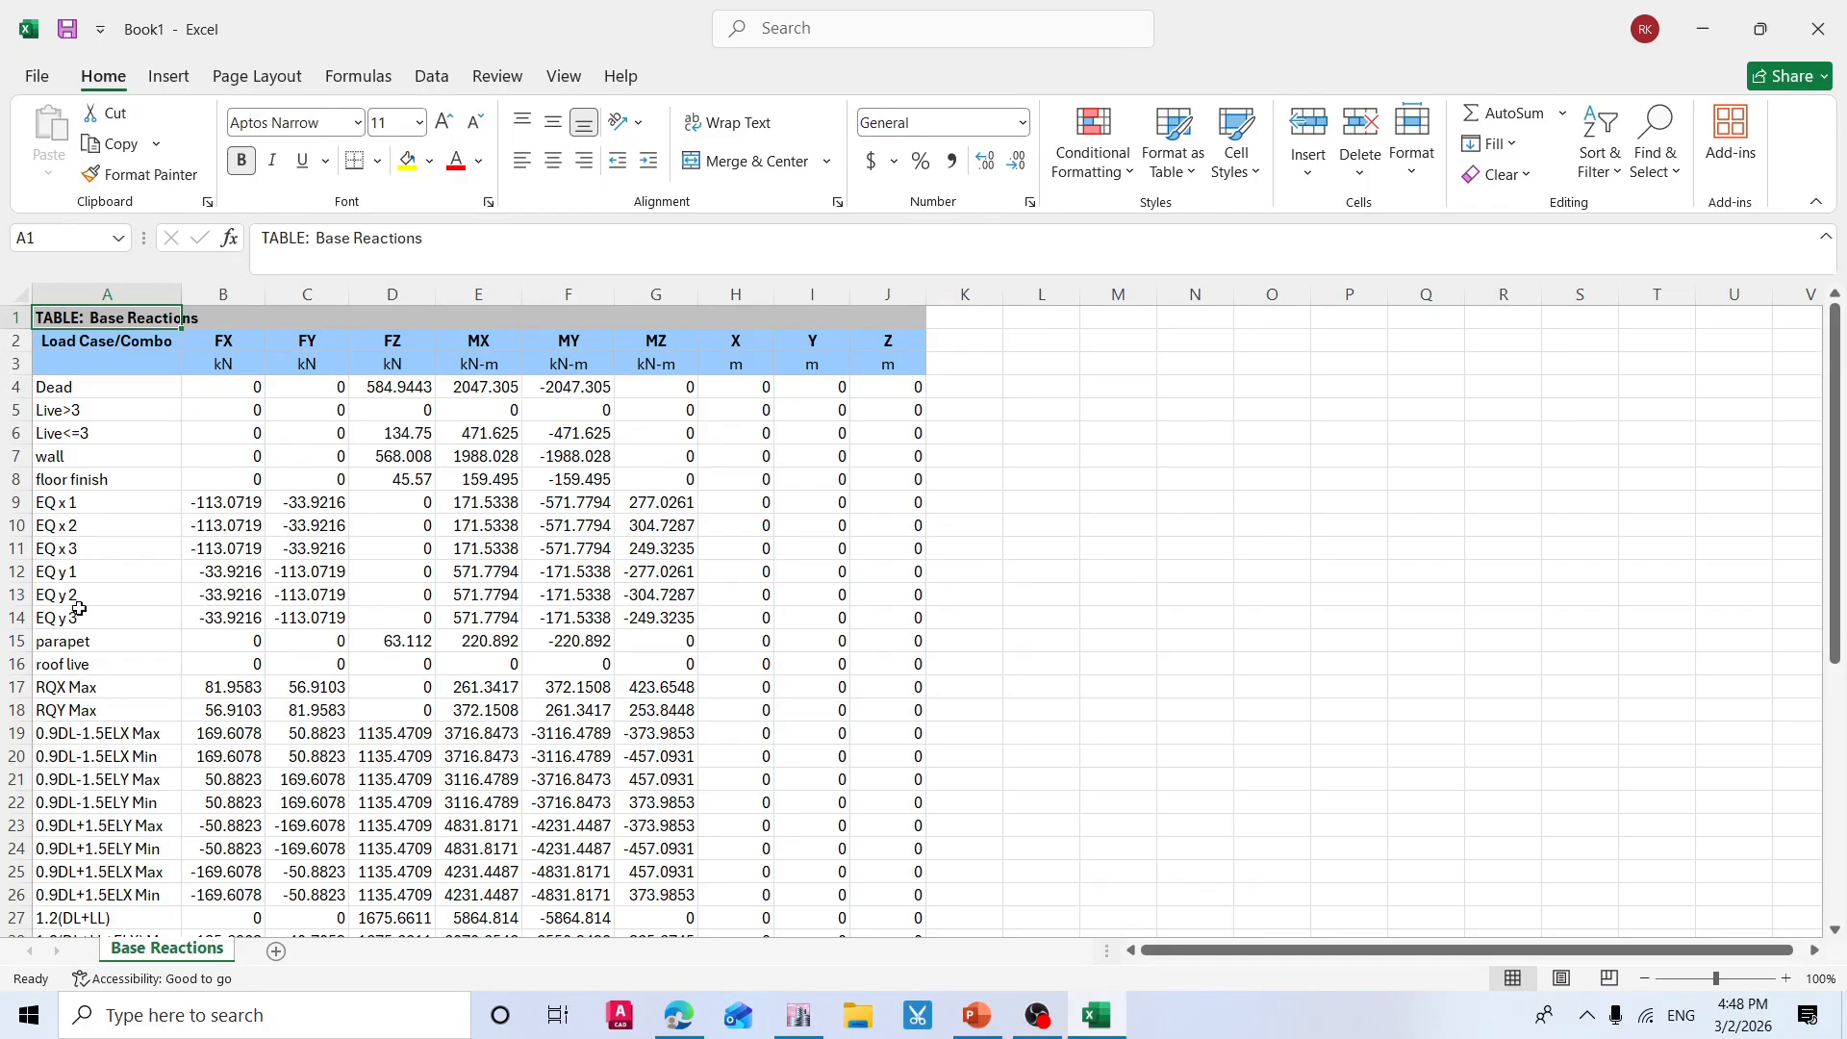
# Add column filters to the header rows of the Base Reactions table in Excel.
pyautogui.moveTo(91, 346); pyautogui.dragTo(861, 361)
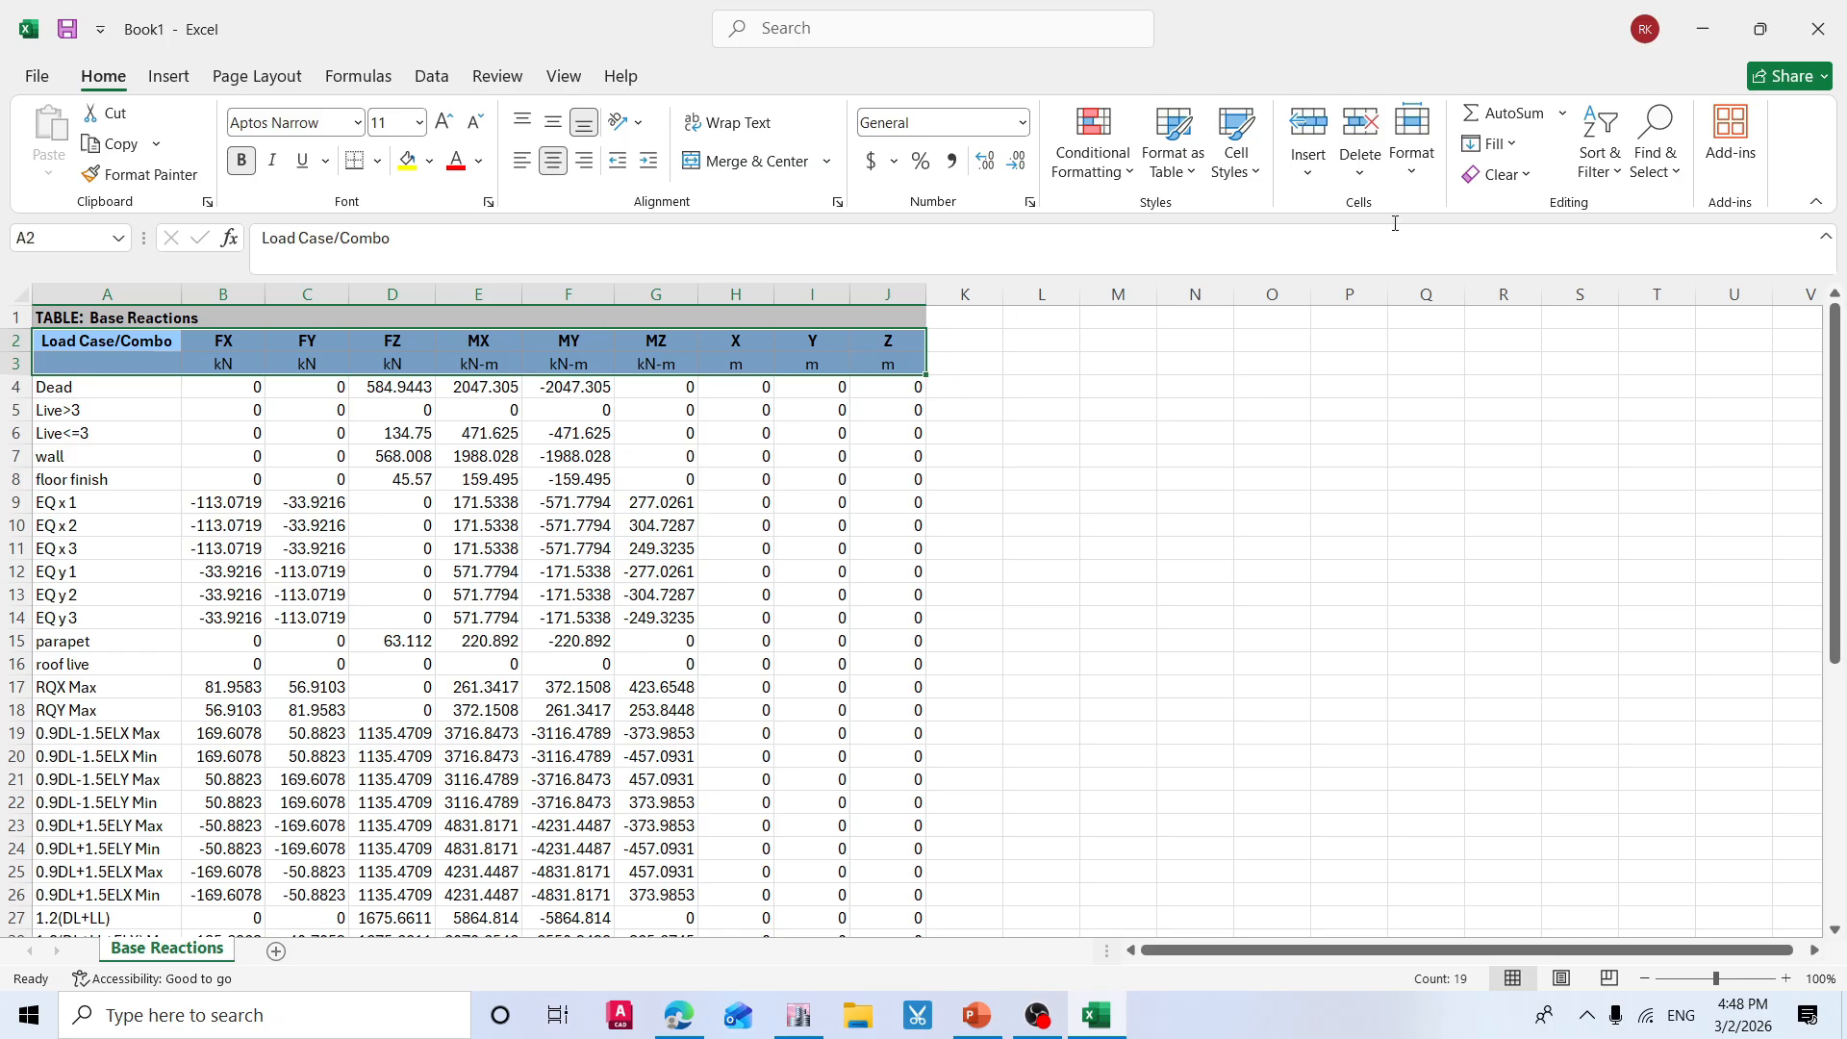
pyautogui.click(1602, 159)
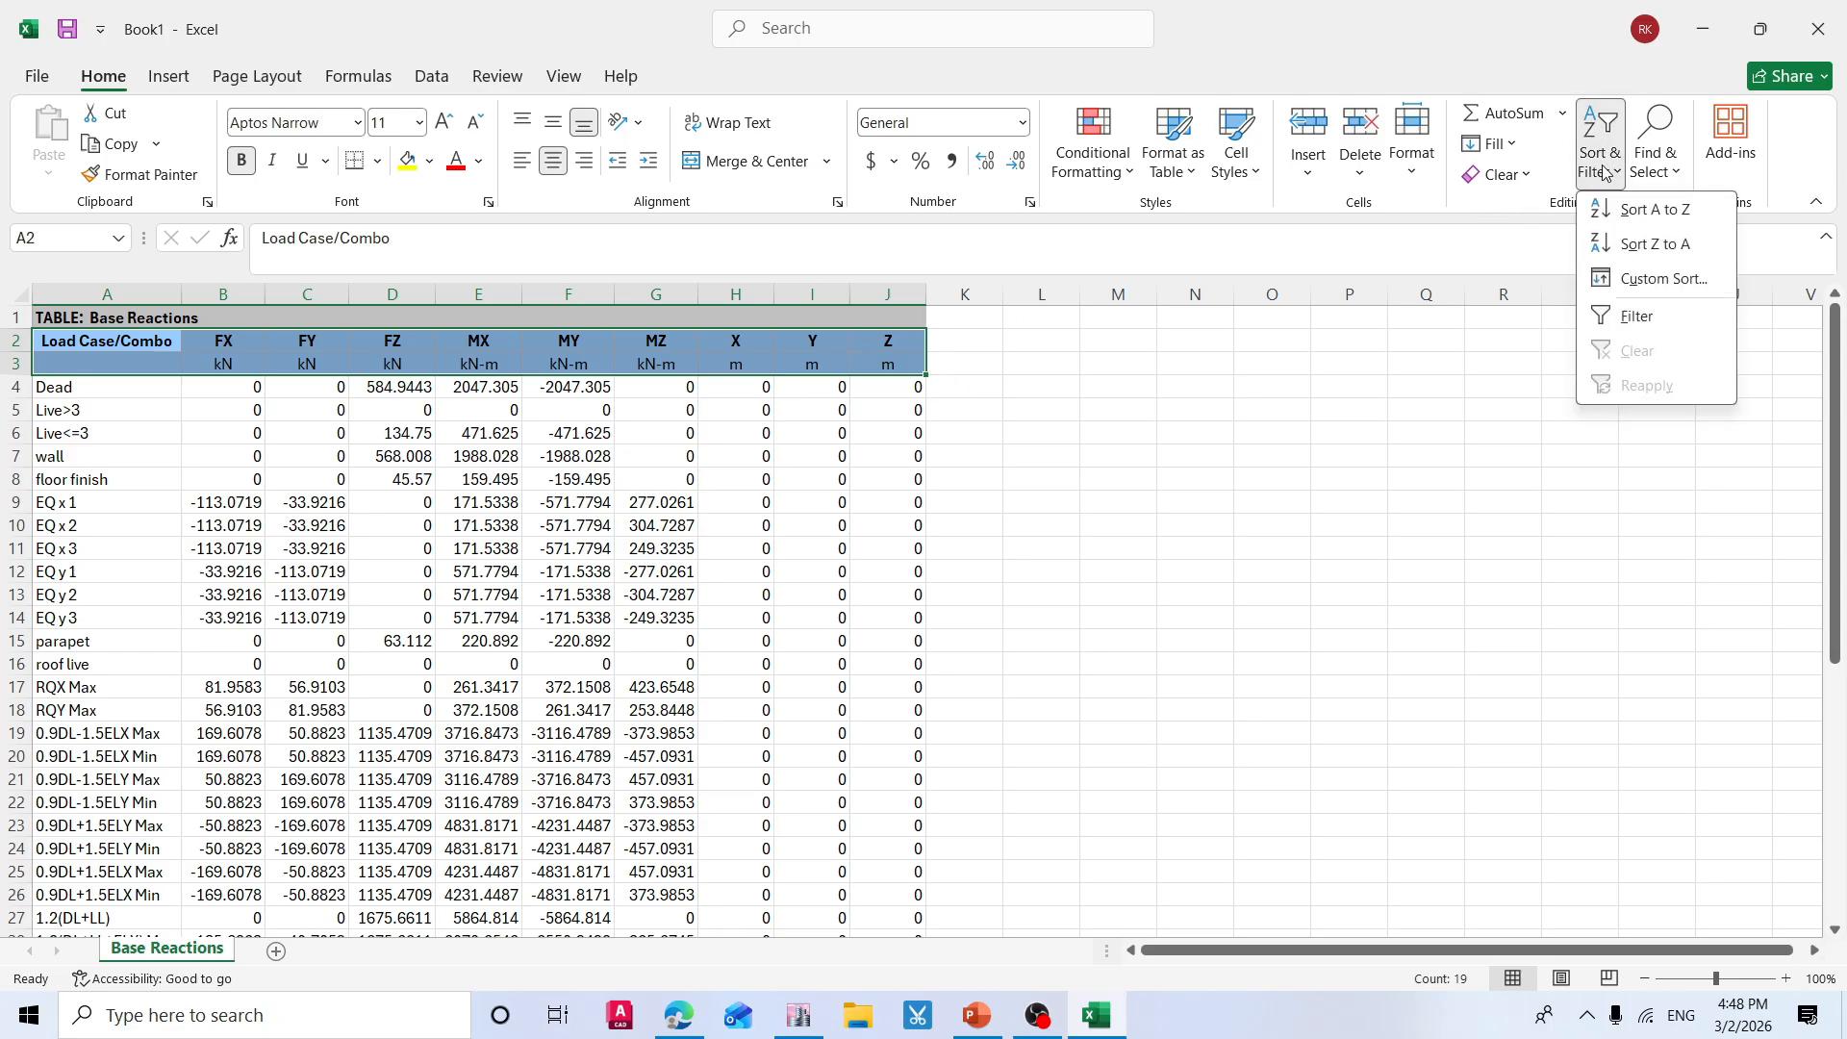
pyautogui.click(1639, 315)
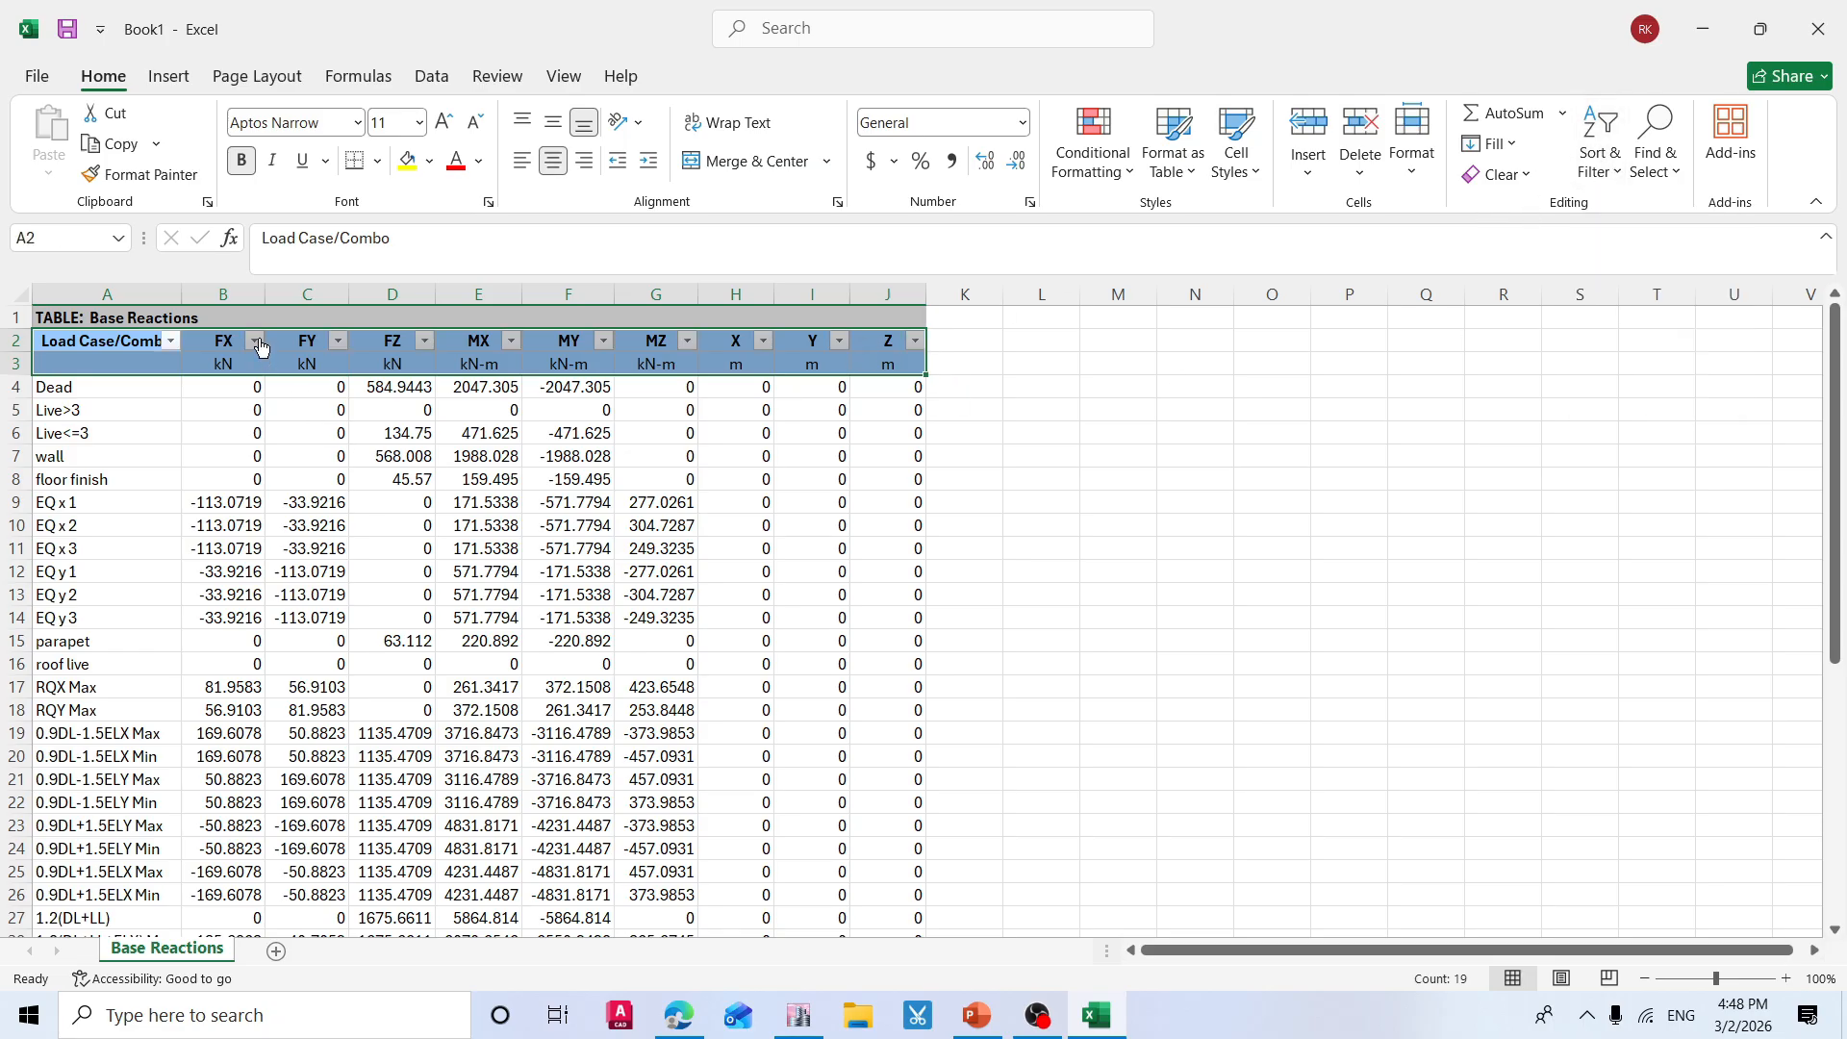
# Filter the Load Case/Combo column to EQ x 1–3, EQ y 1–3, RQX Max and RQY Max.
pyautogui.click(171, 342)
pyautogui.click(64, 651)
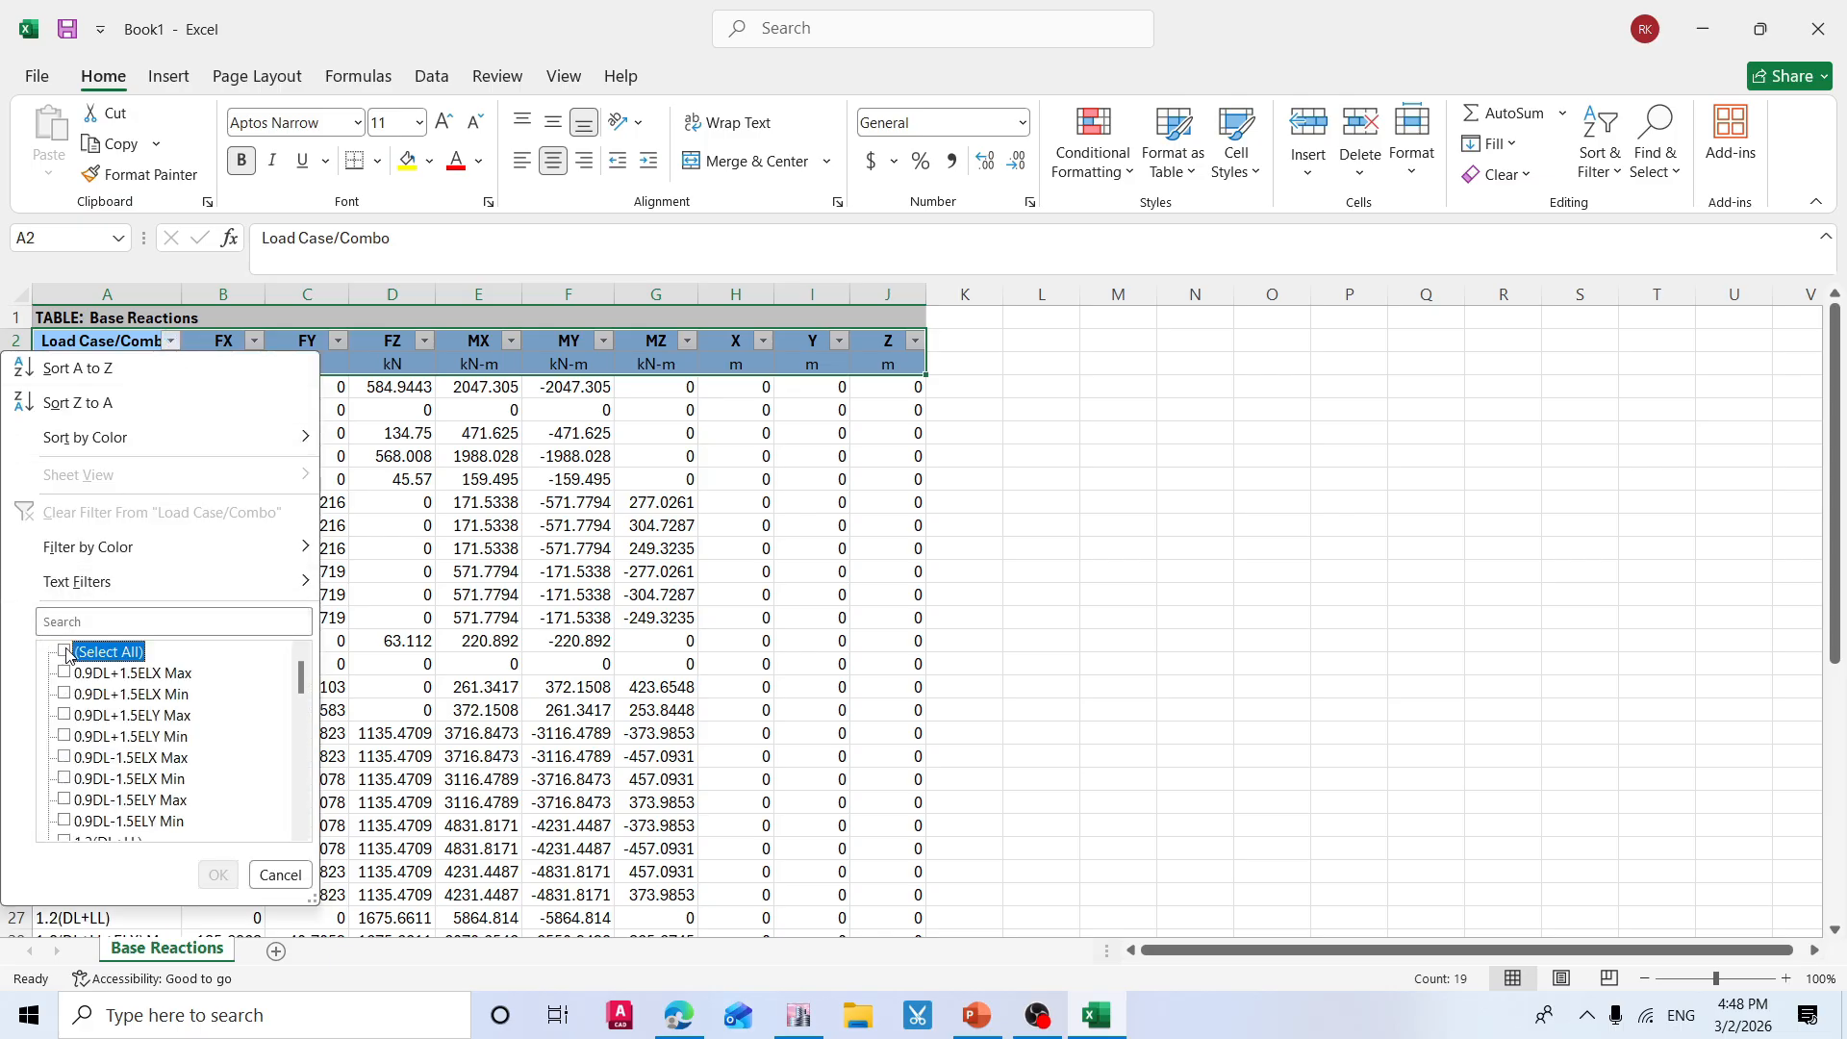
pyautogui.scroll(-3, 144, 731)
pyautogui.scroll(-5, 149, 727)
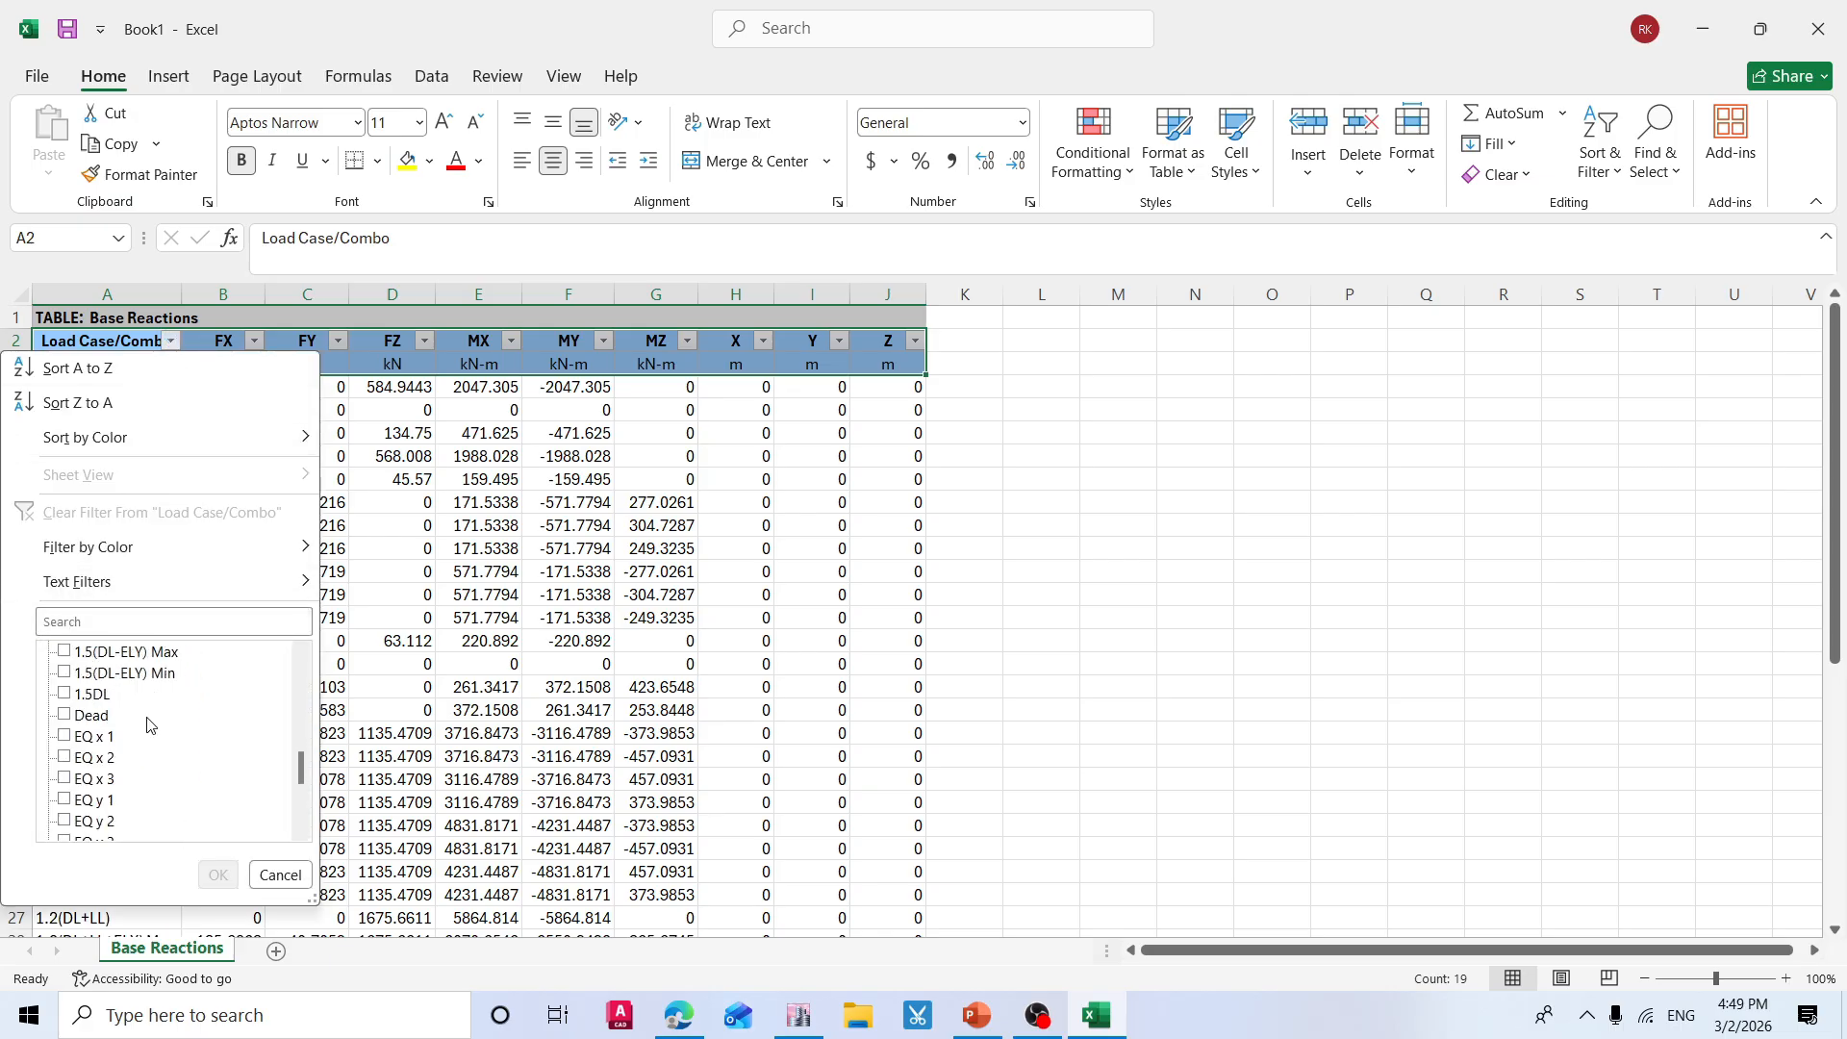
pyautogui.scroll(-3, 144, 732)
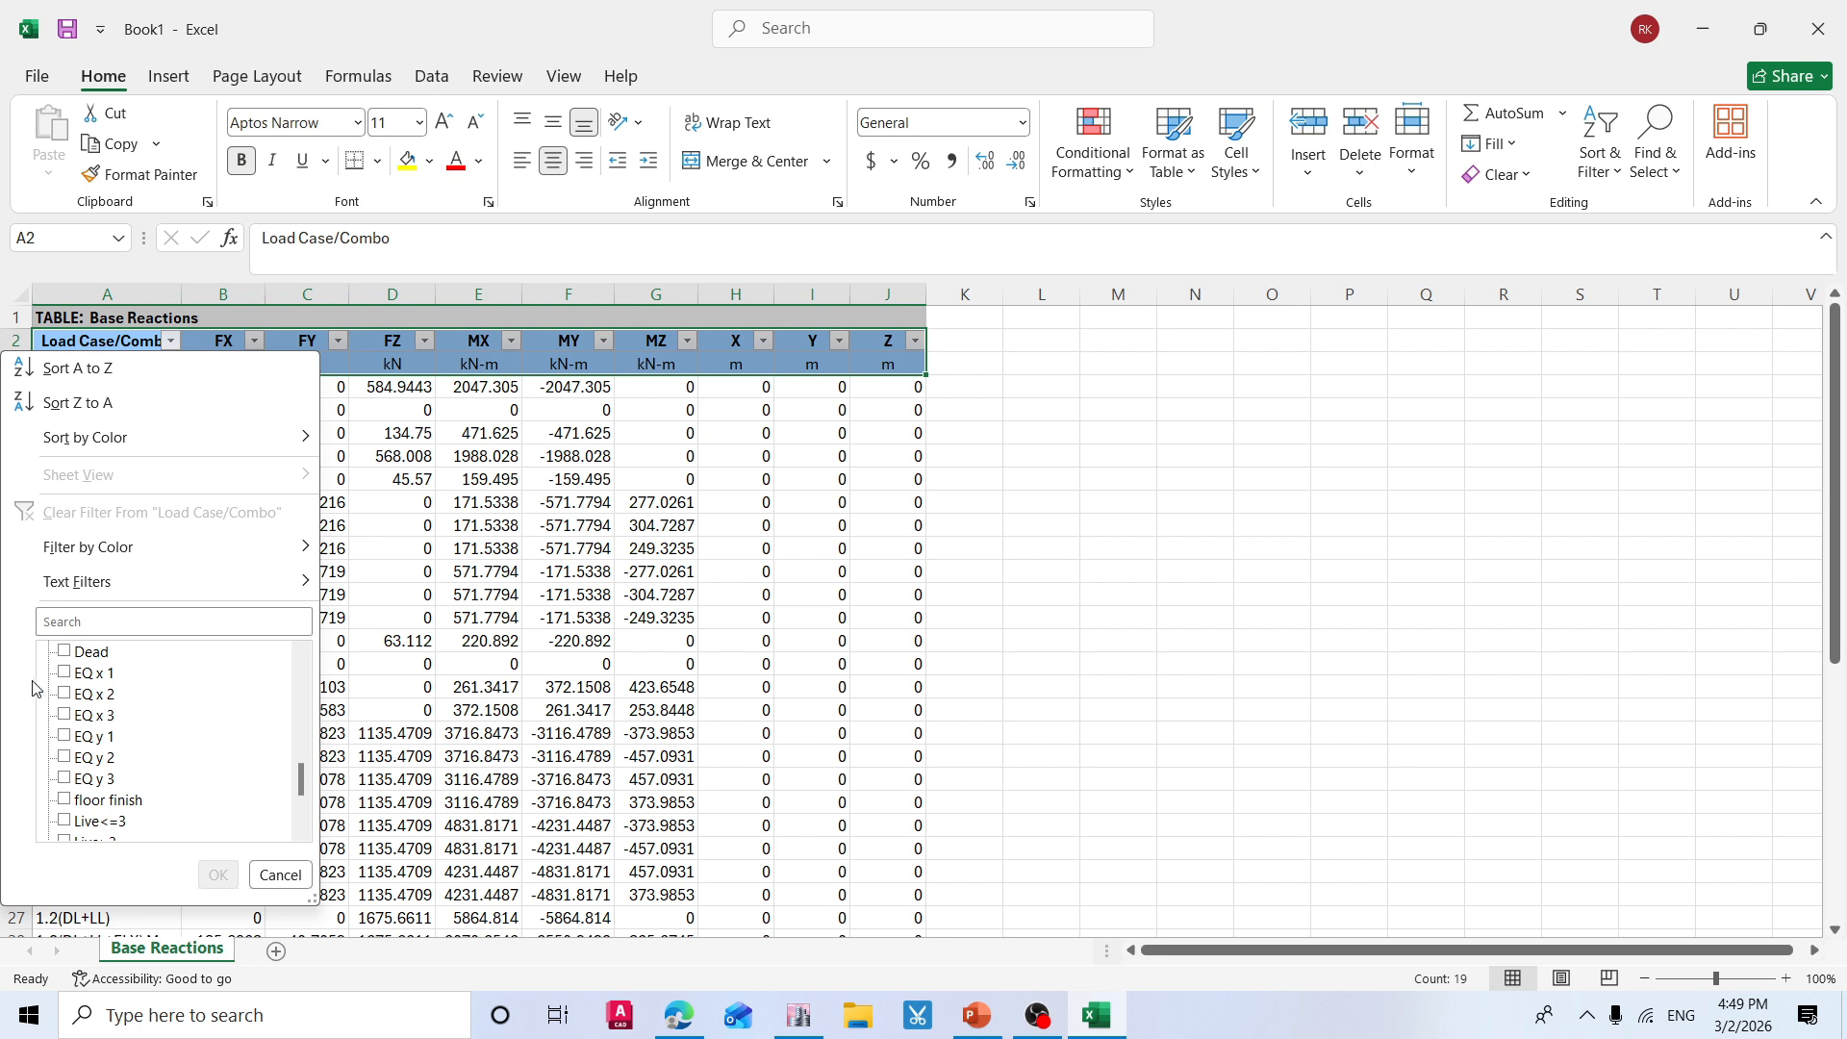
pyautogui.click(86, 674)
pyautogui.click(77, 694)
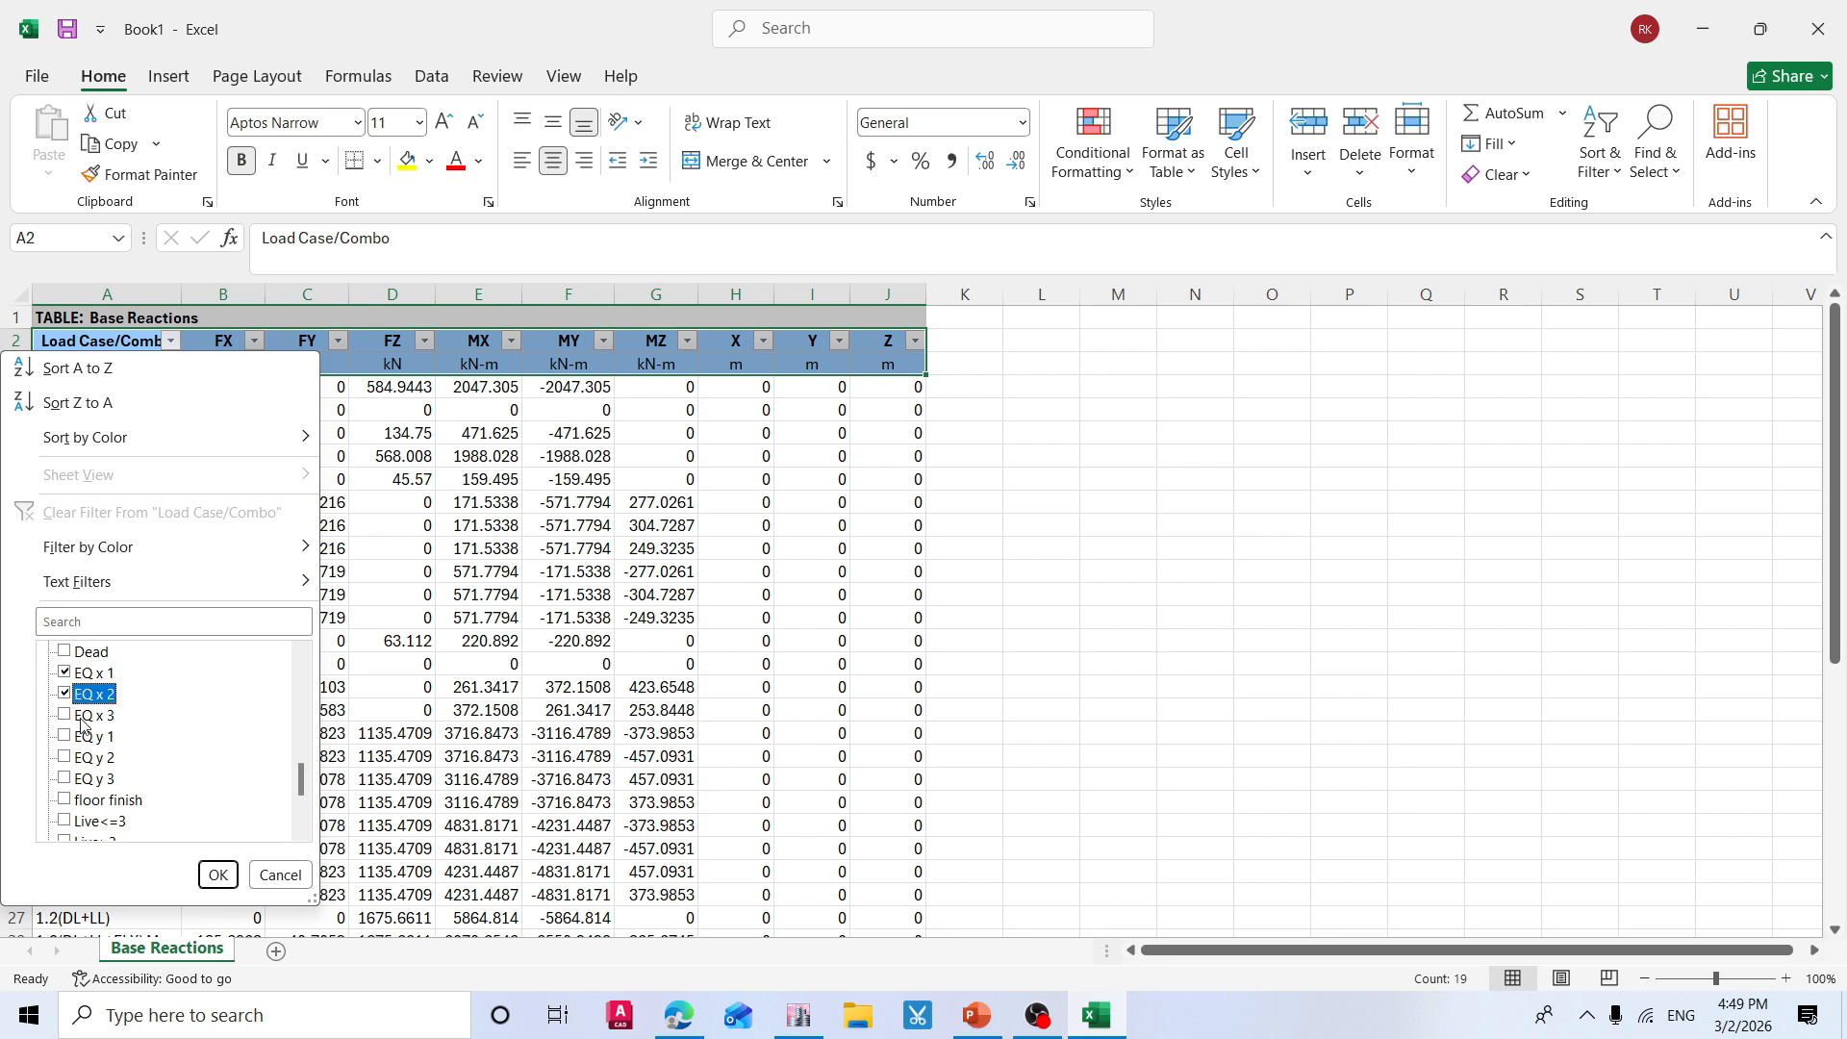
pyautogui.click(82, 715)
pyautogui.click(83, 757)
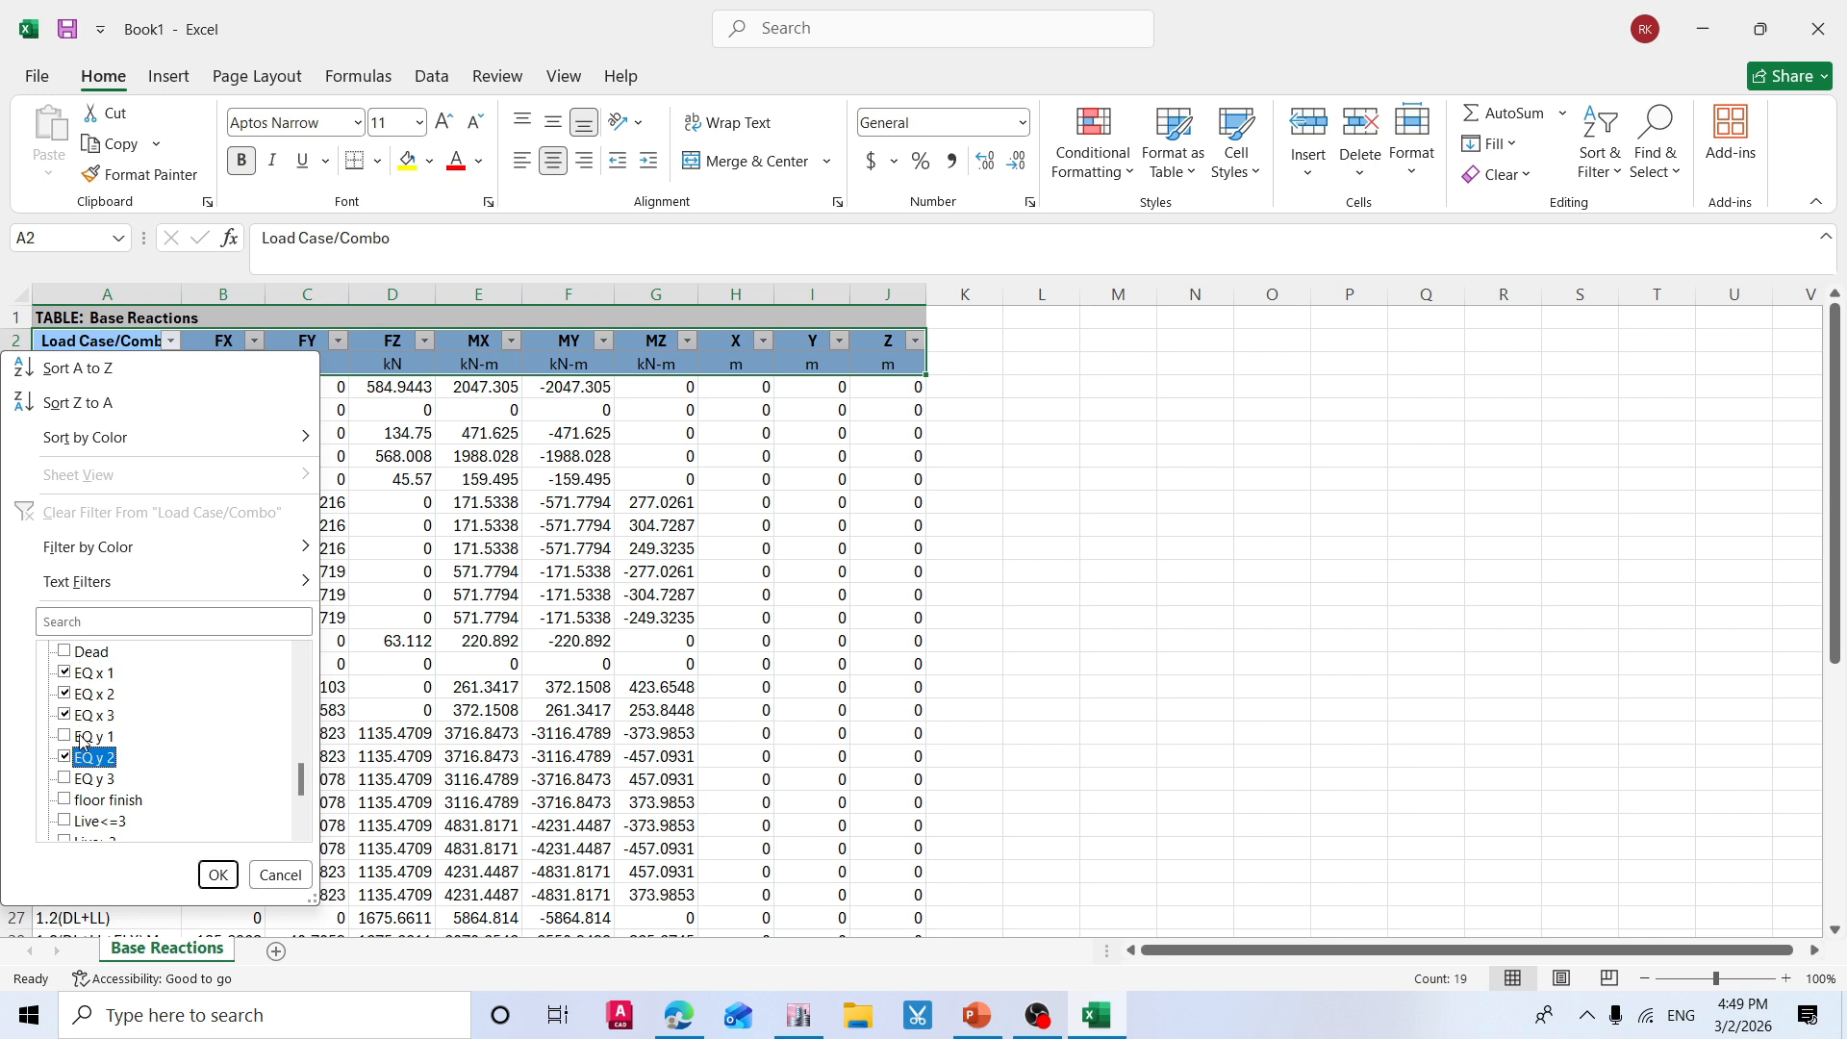
pyautogui.scroll(-4, 171, 765)
pyautogui.scroll(-3, 131, 726)
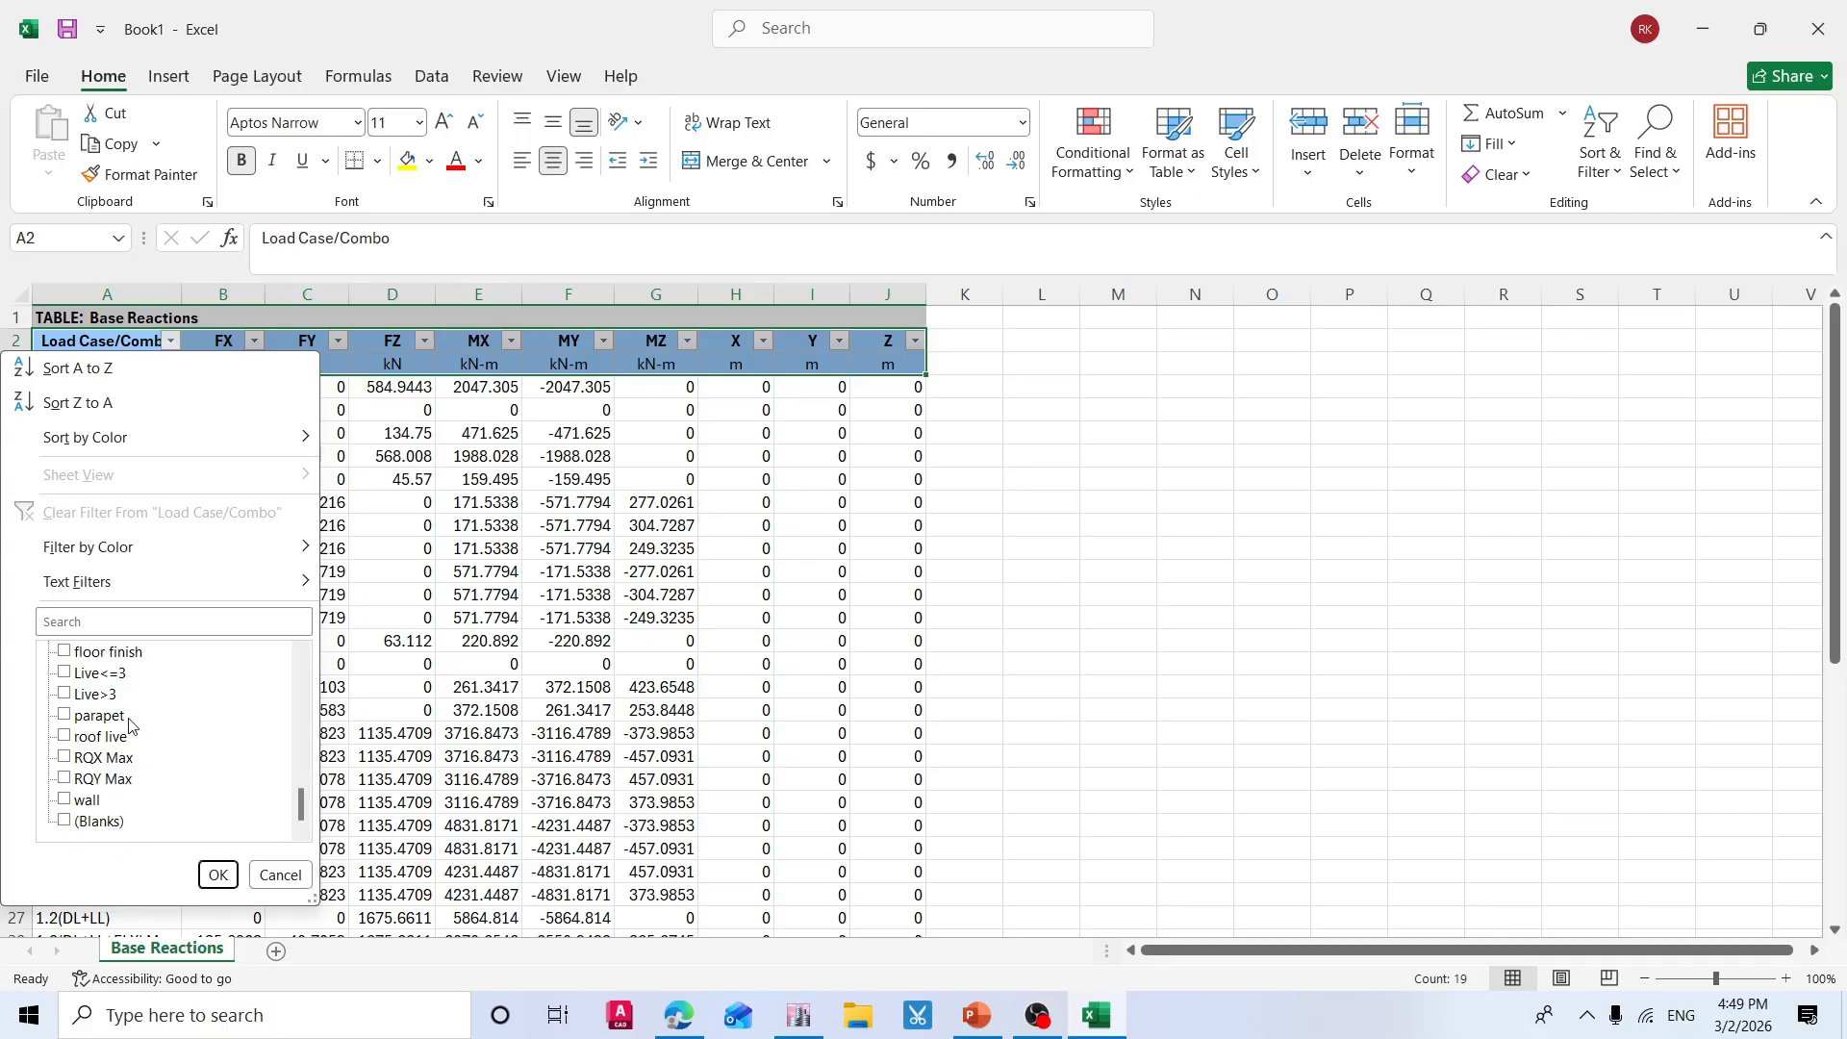
pyautogui.click(118, 758)
pyautogui.click(227, 877)
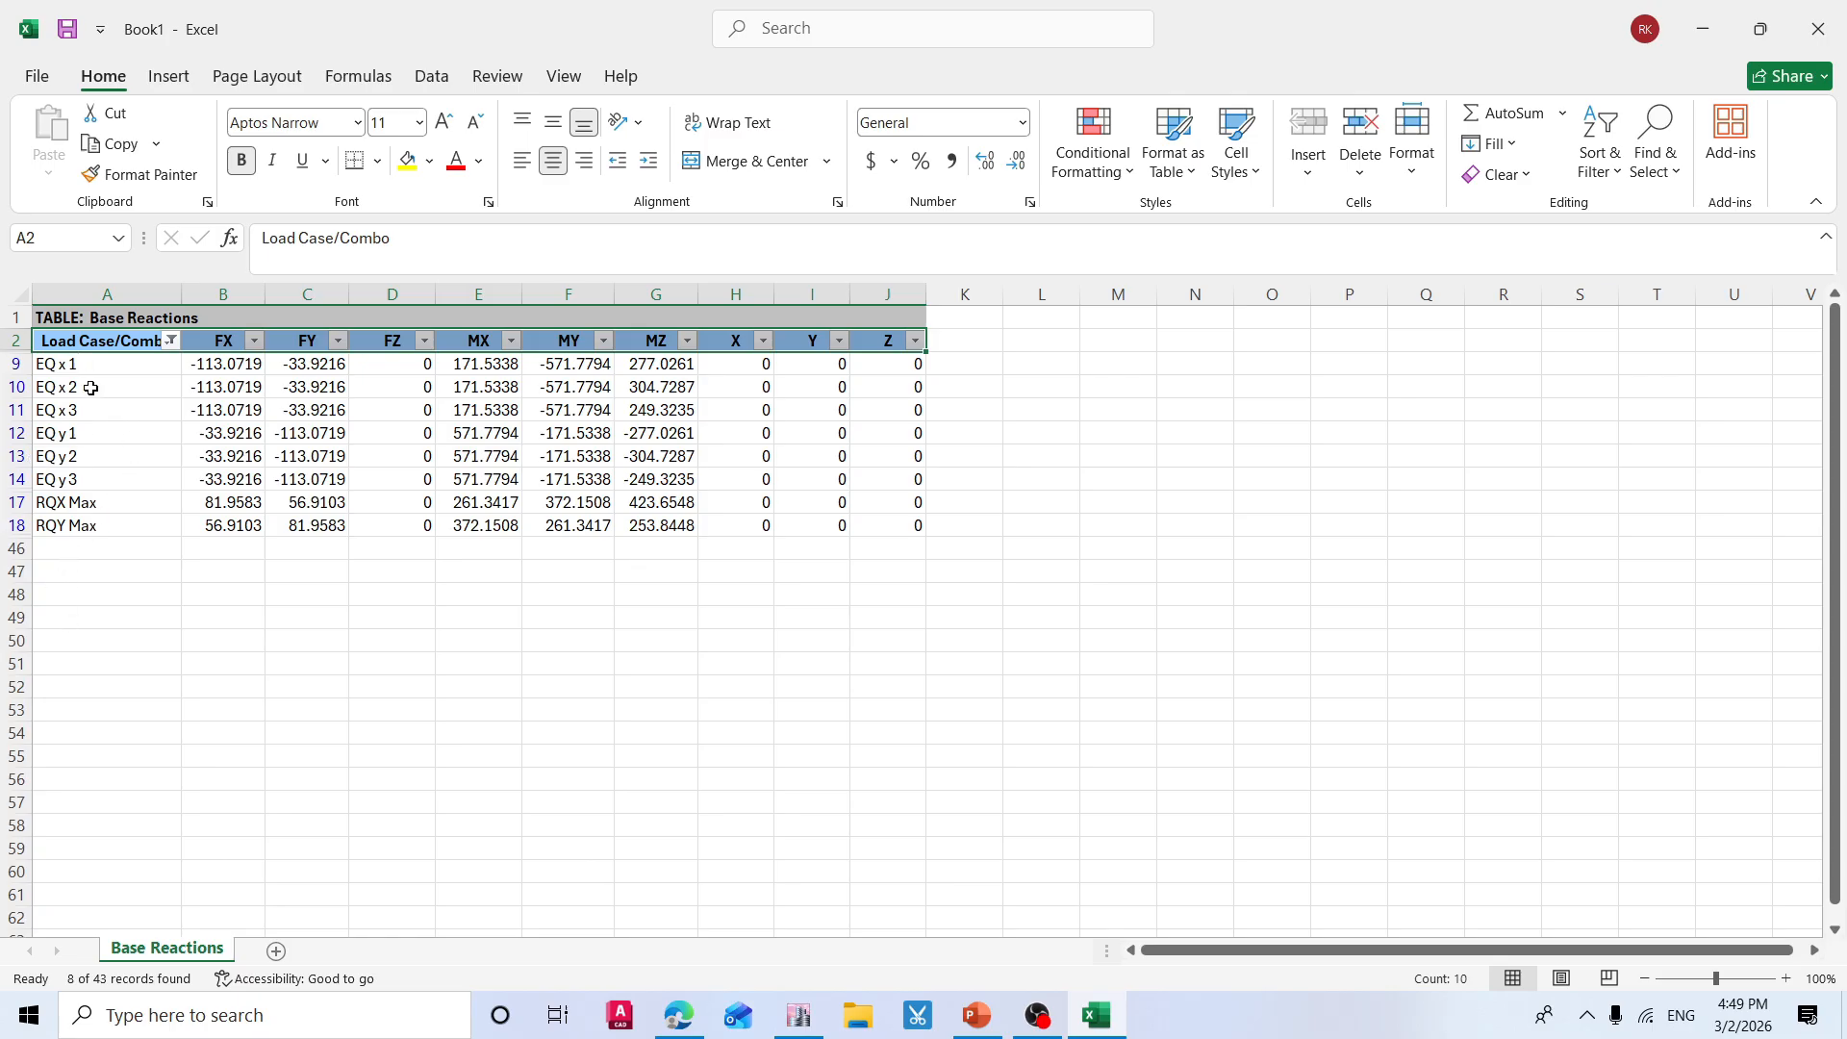
# Examine the filtered EQ x and EQ y rows, ending at the FX base reaction of EQ x 1.
pyautogui.click(91, 388)
pyautogui.click(123, 440)
pyautogui.click(116, 389)
pyautogui.click(116, 431)
pyautogui.click(115, 366)
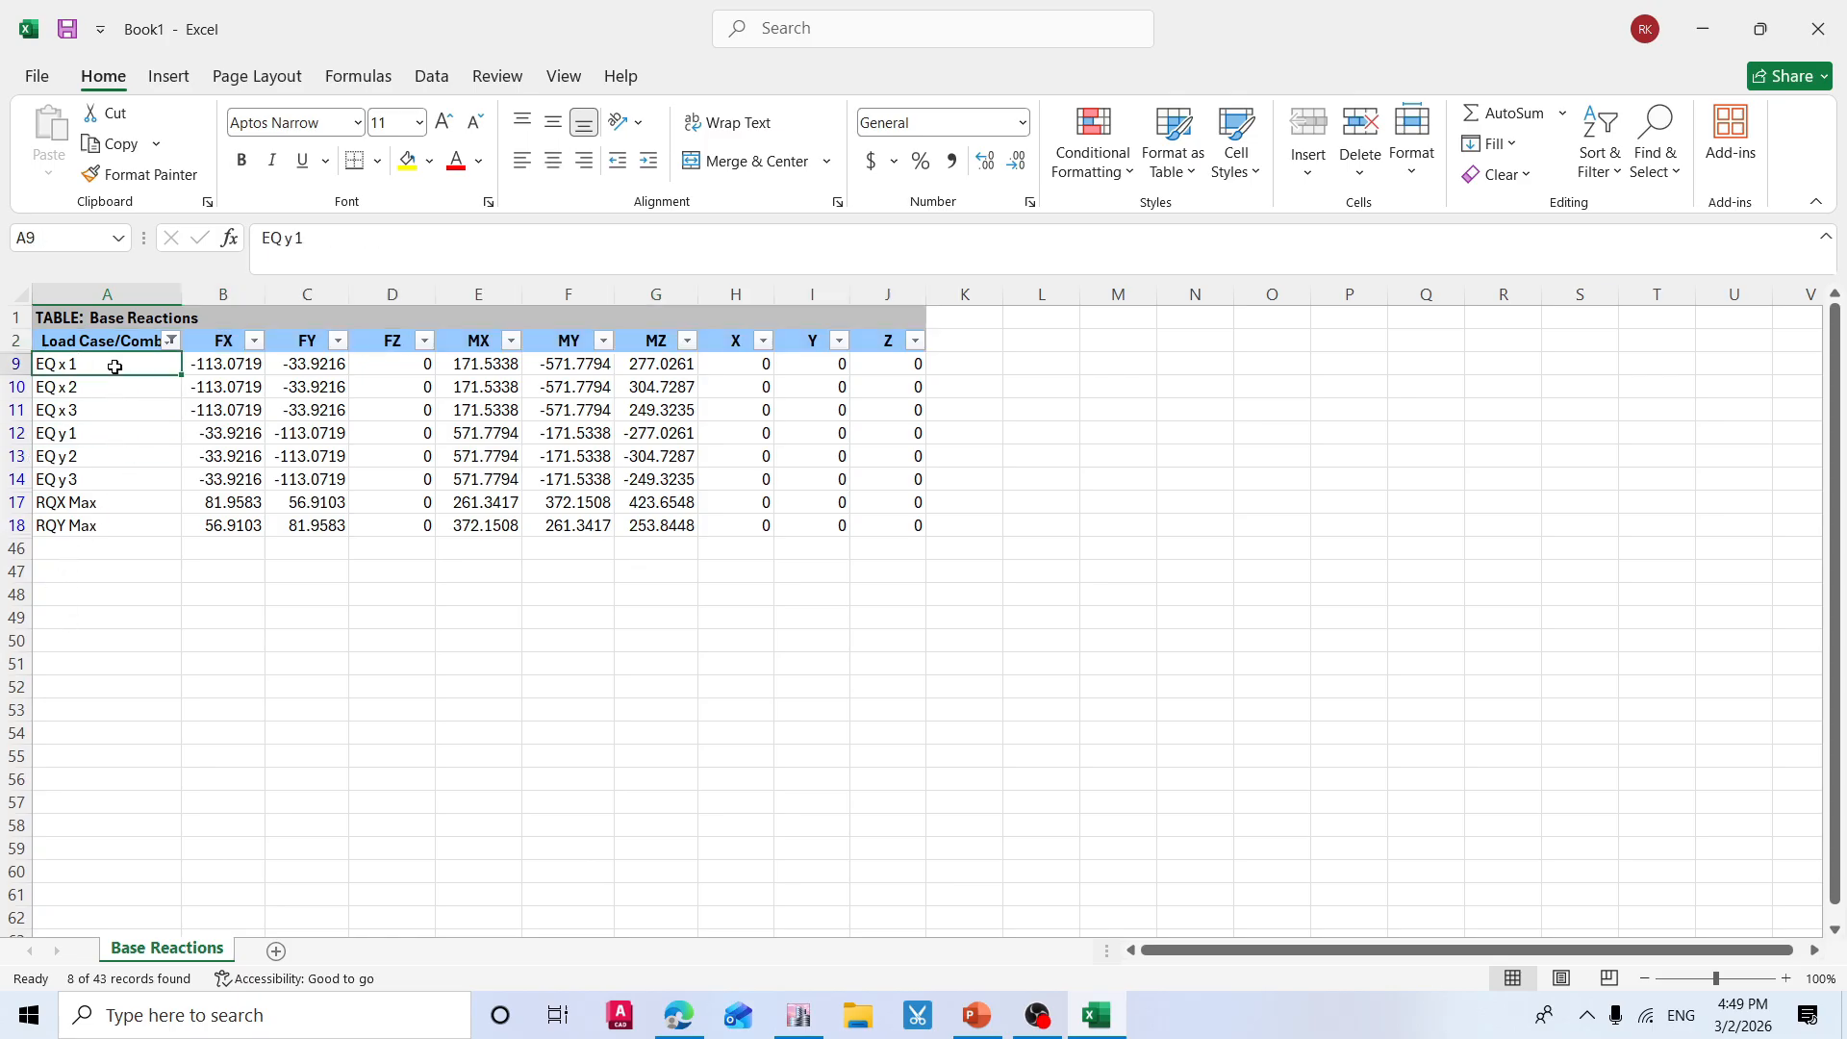
pyautogui.click(217, 363)
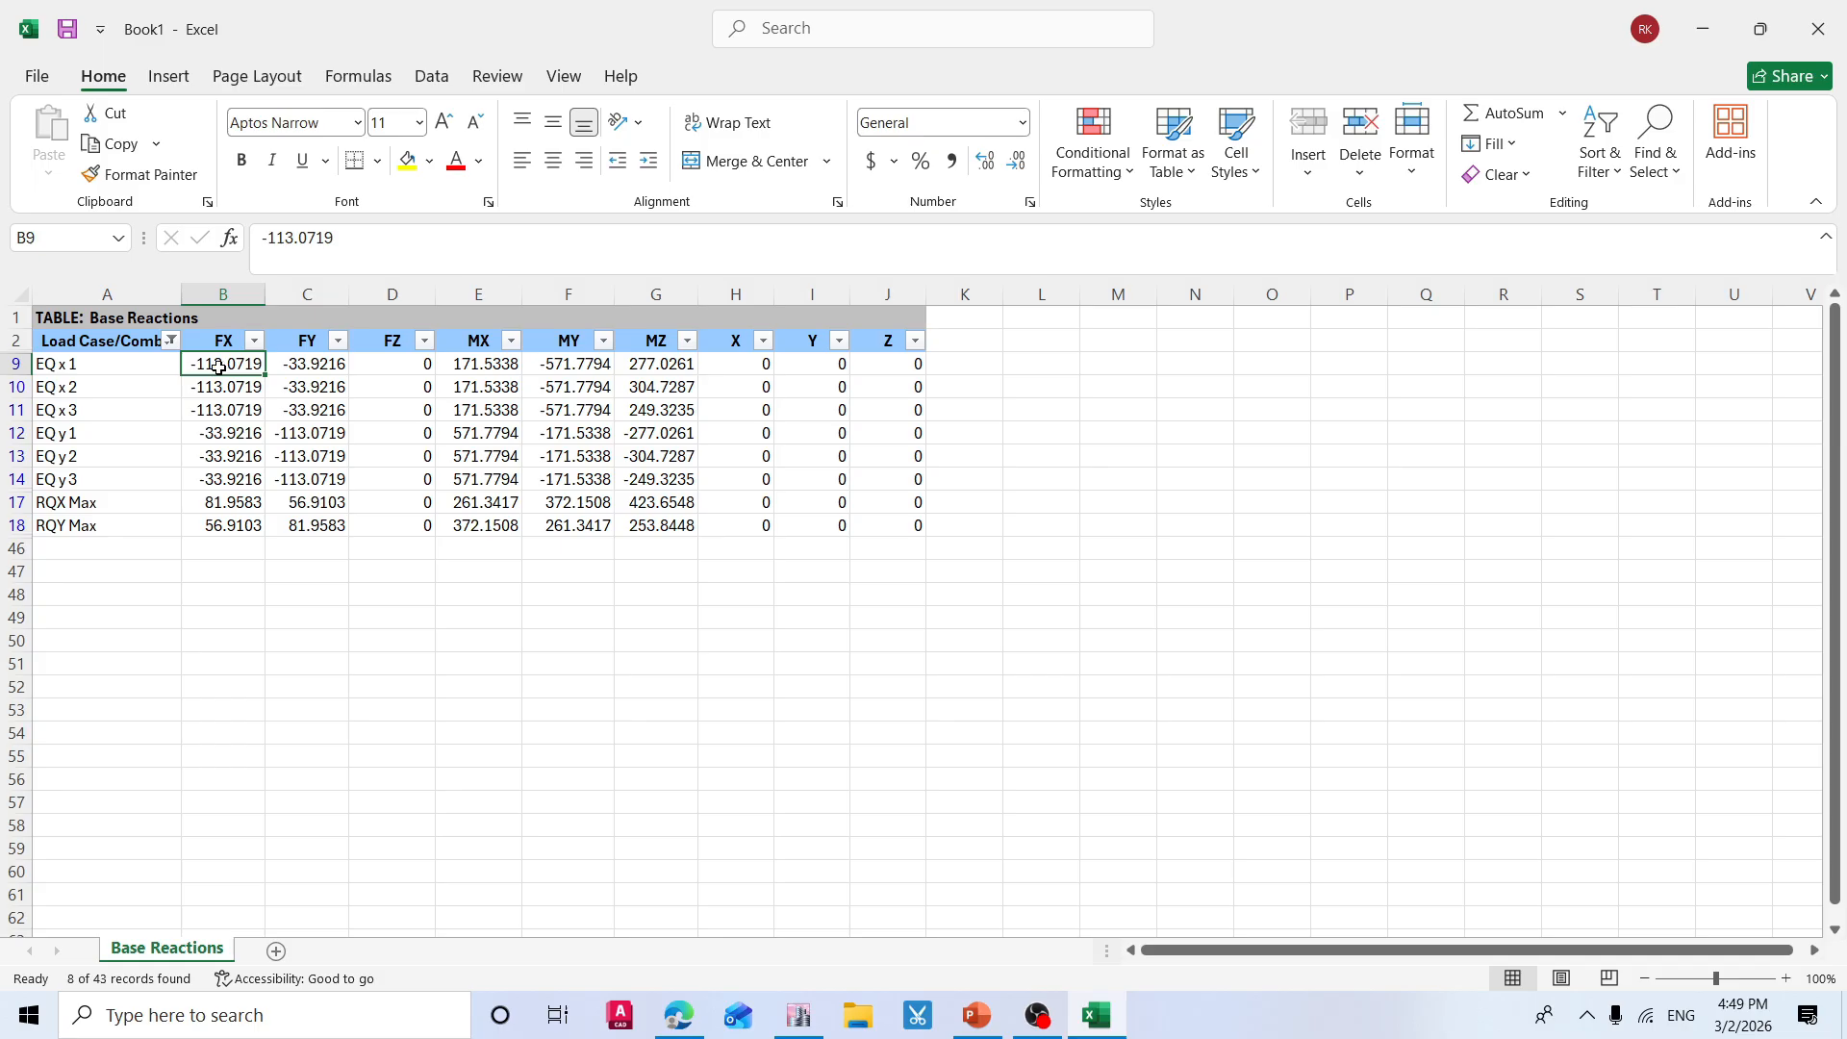
# Check the FX base reaction of RQX Max, and read the scale factor formula on the response spectrum slide in PowerPoint.
pyautogui.click(228, 502)
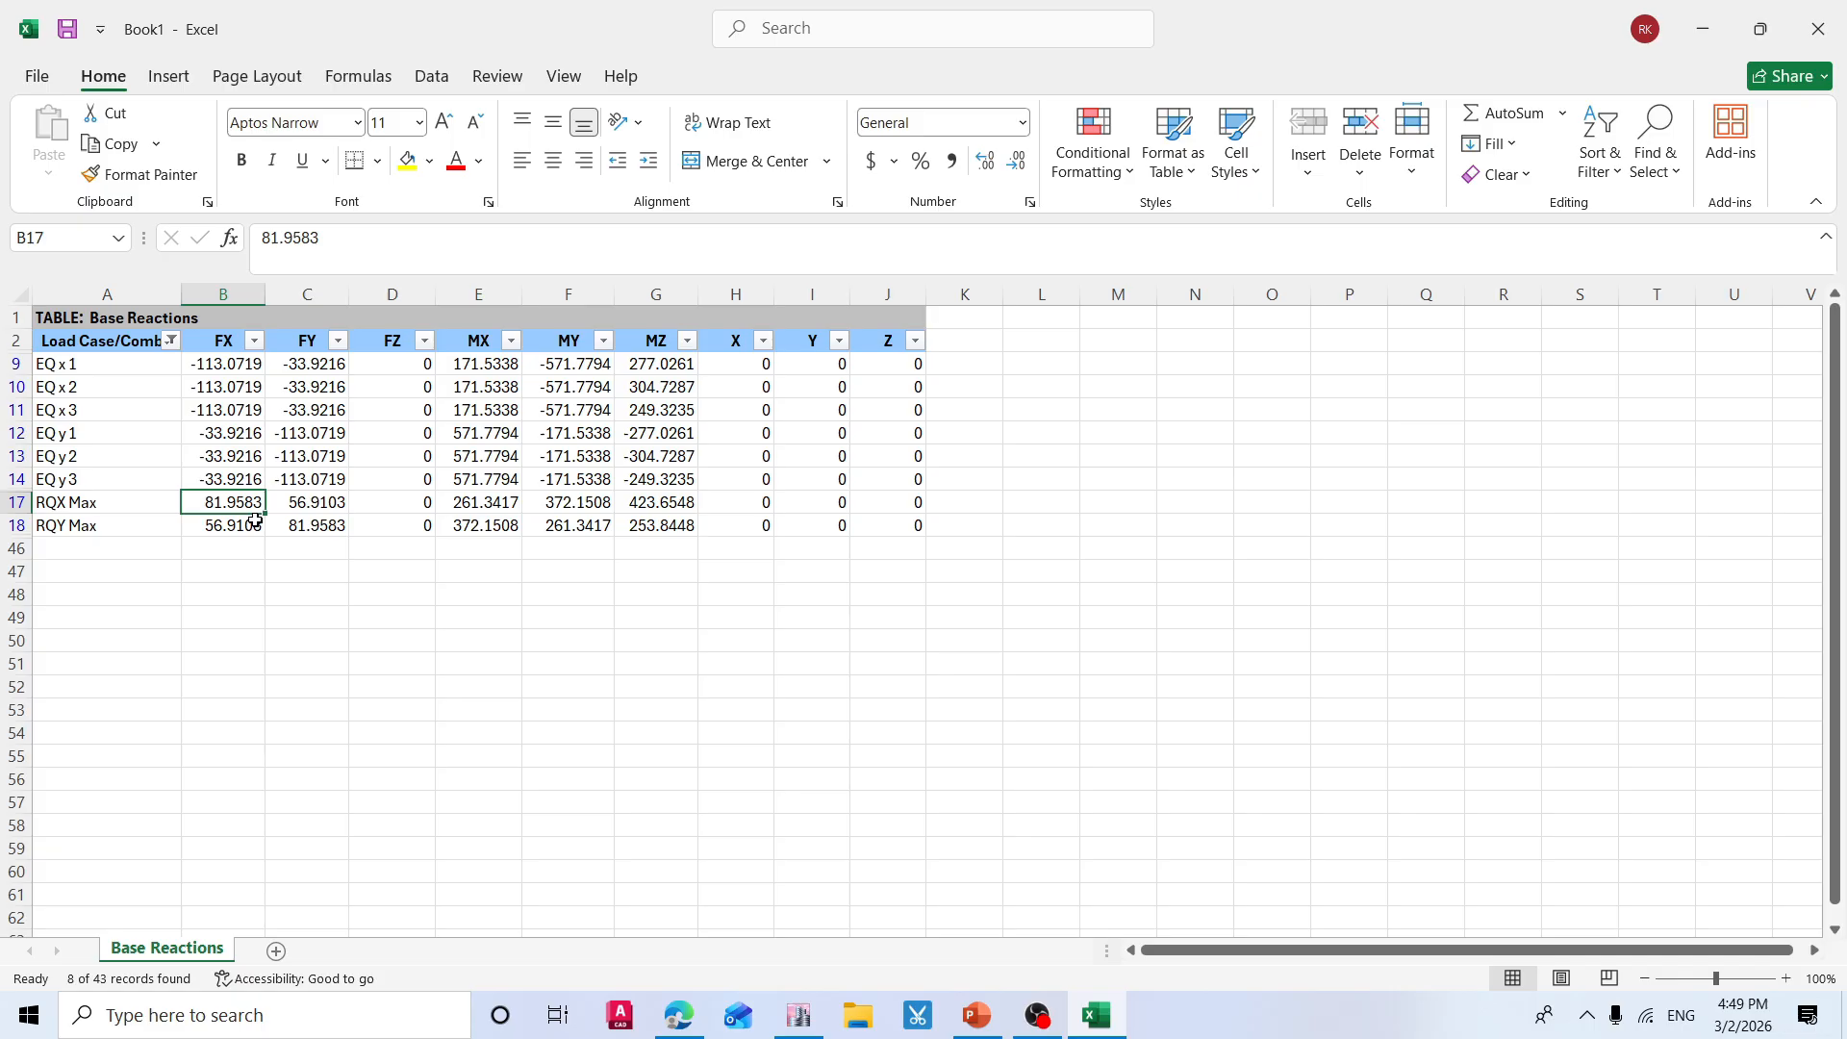
pyautogui.click(977, 1021)
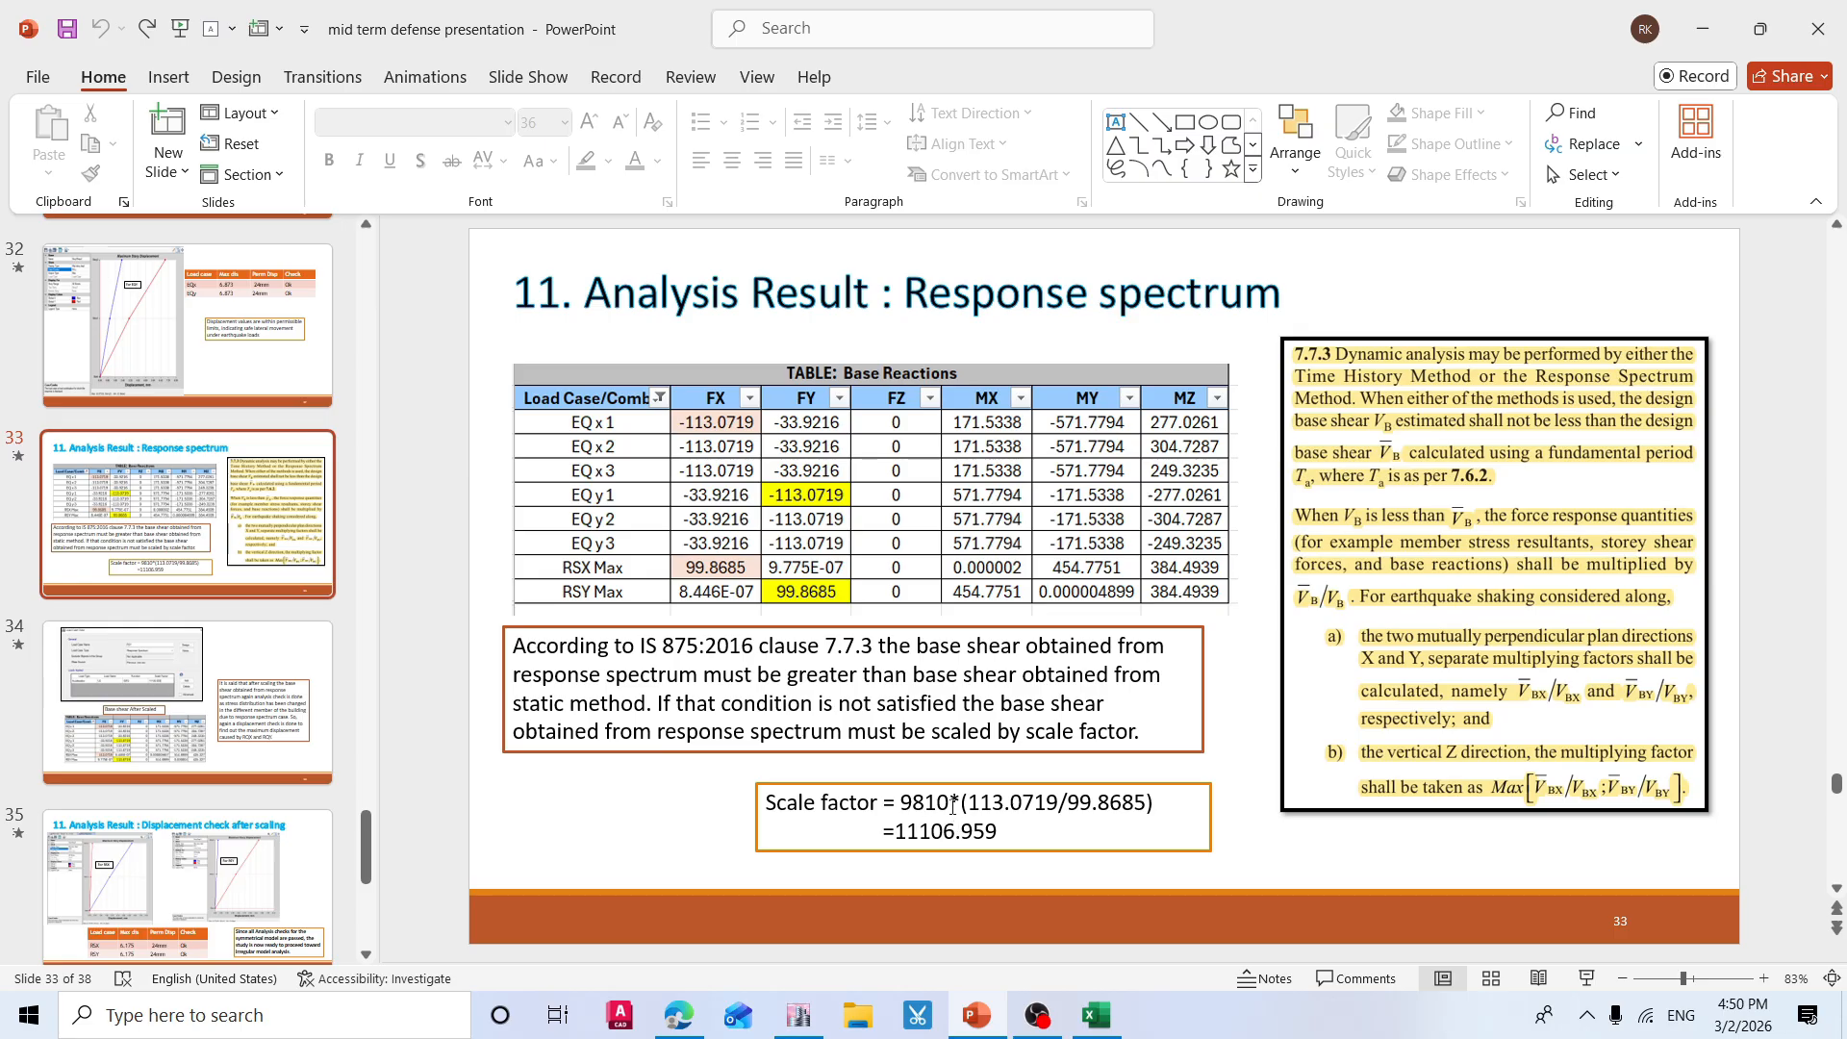
pyautogui.click(952, 805)
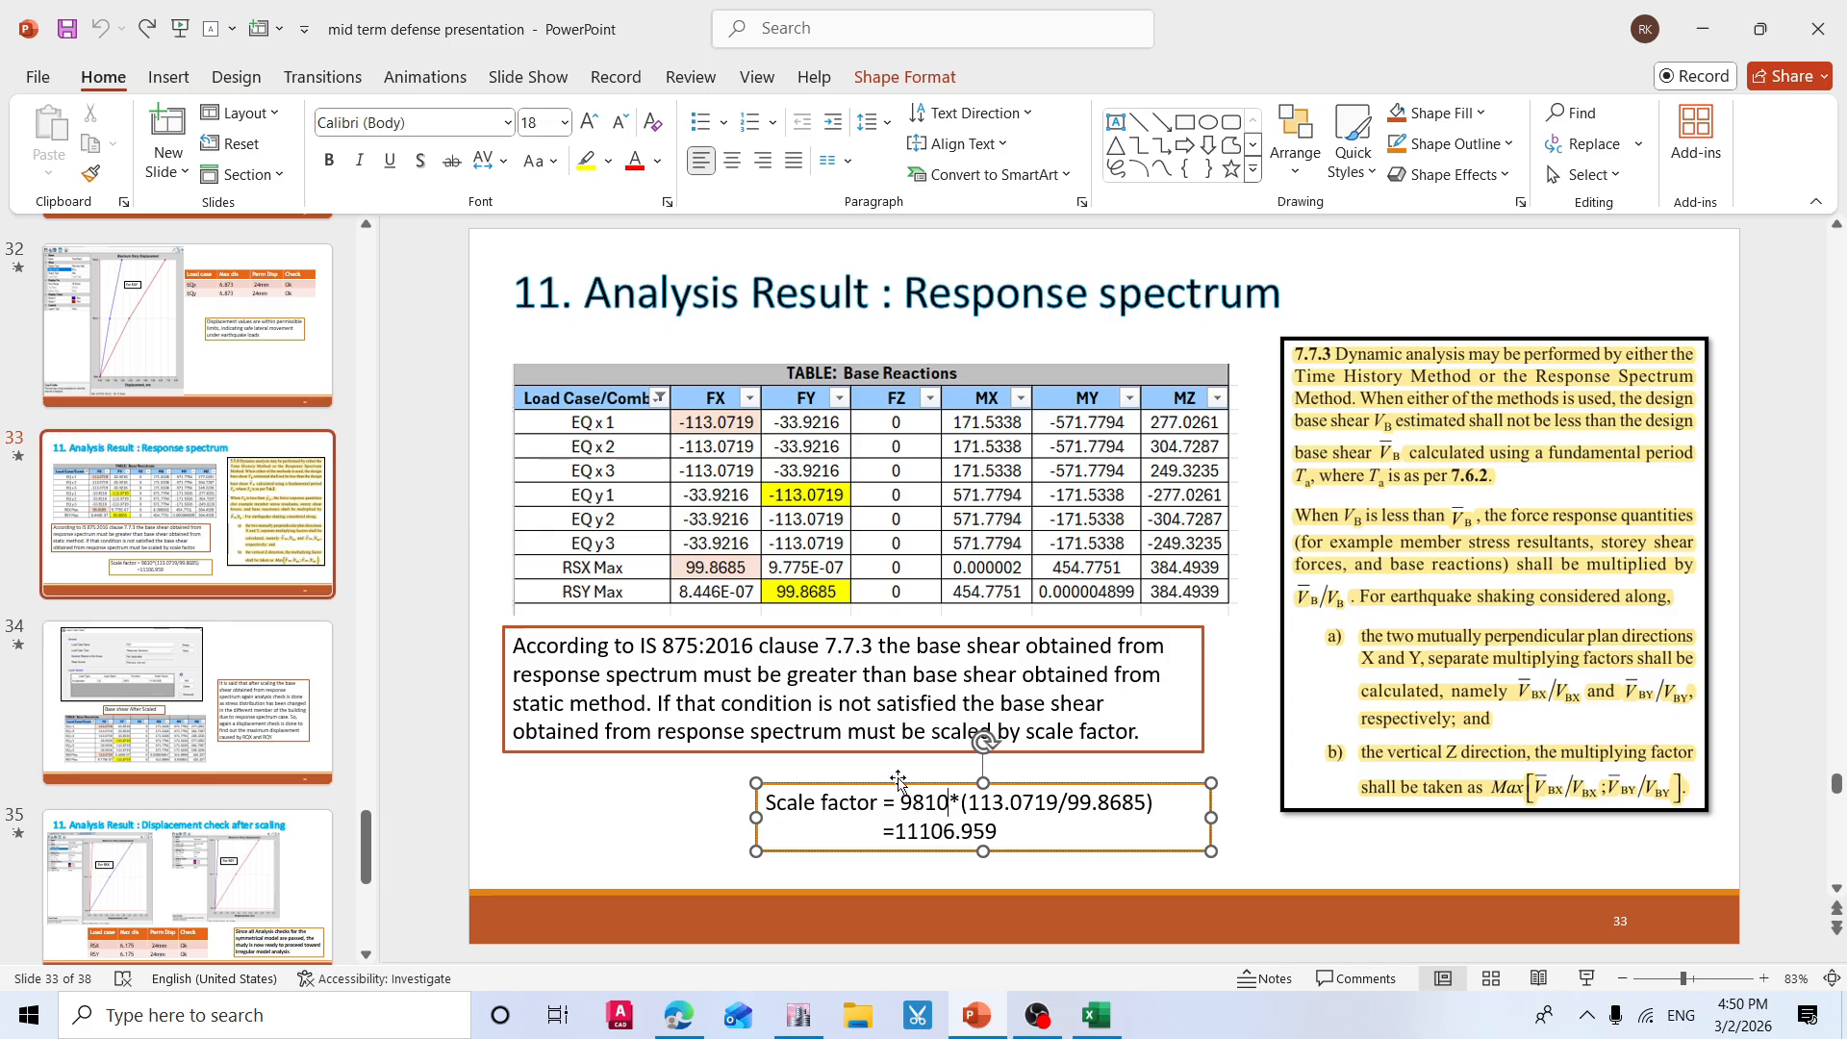
pyautogui.click(652, 818)
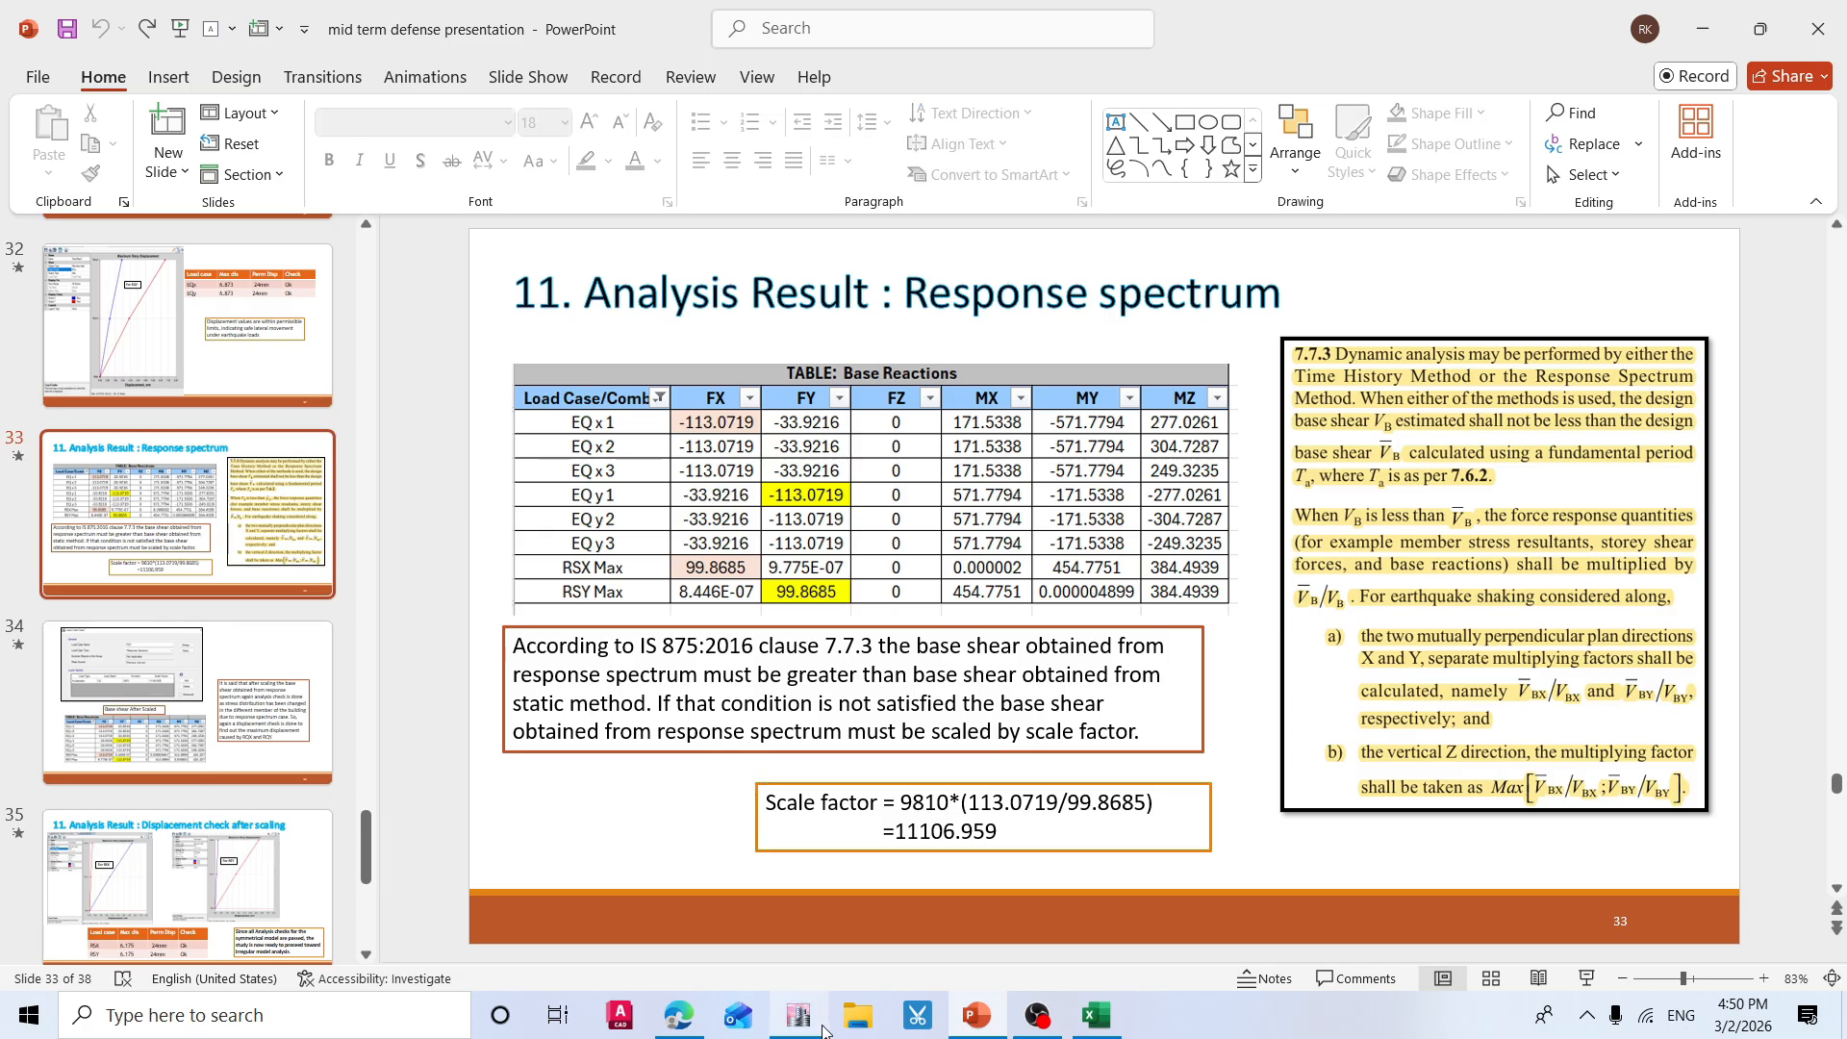
pyautogui.moveTo(819, 1032)
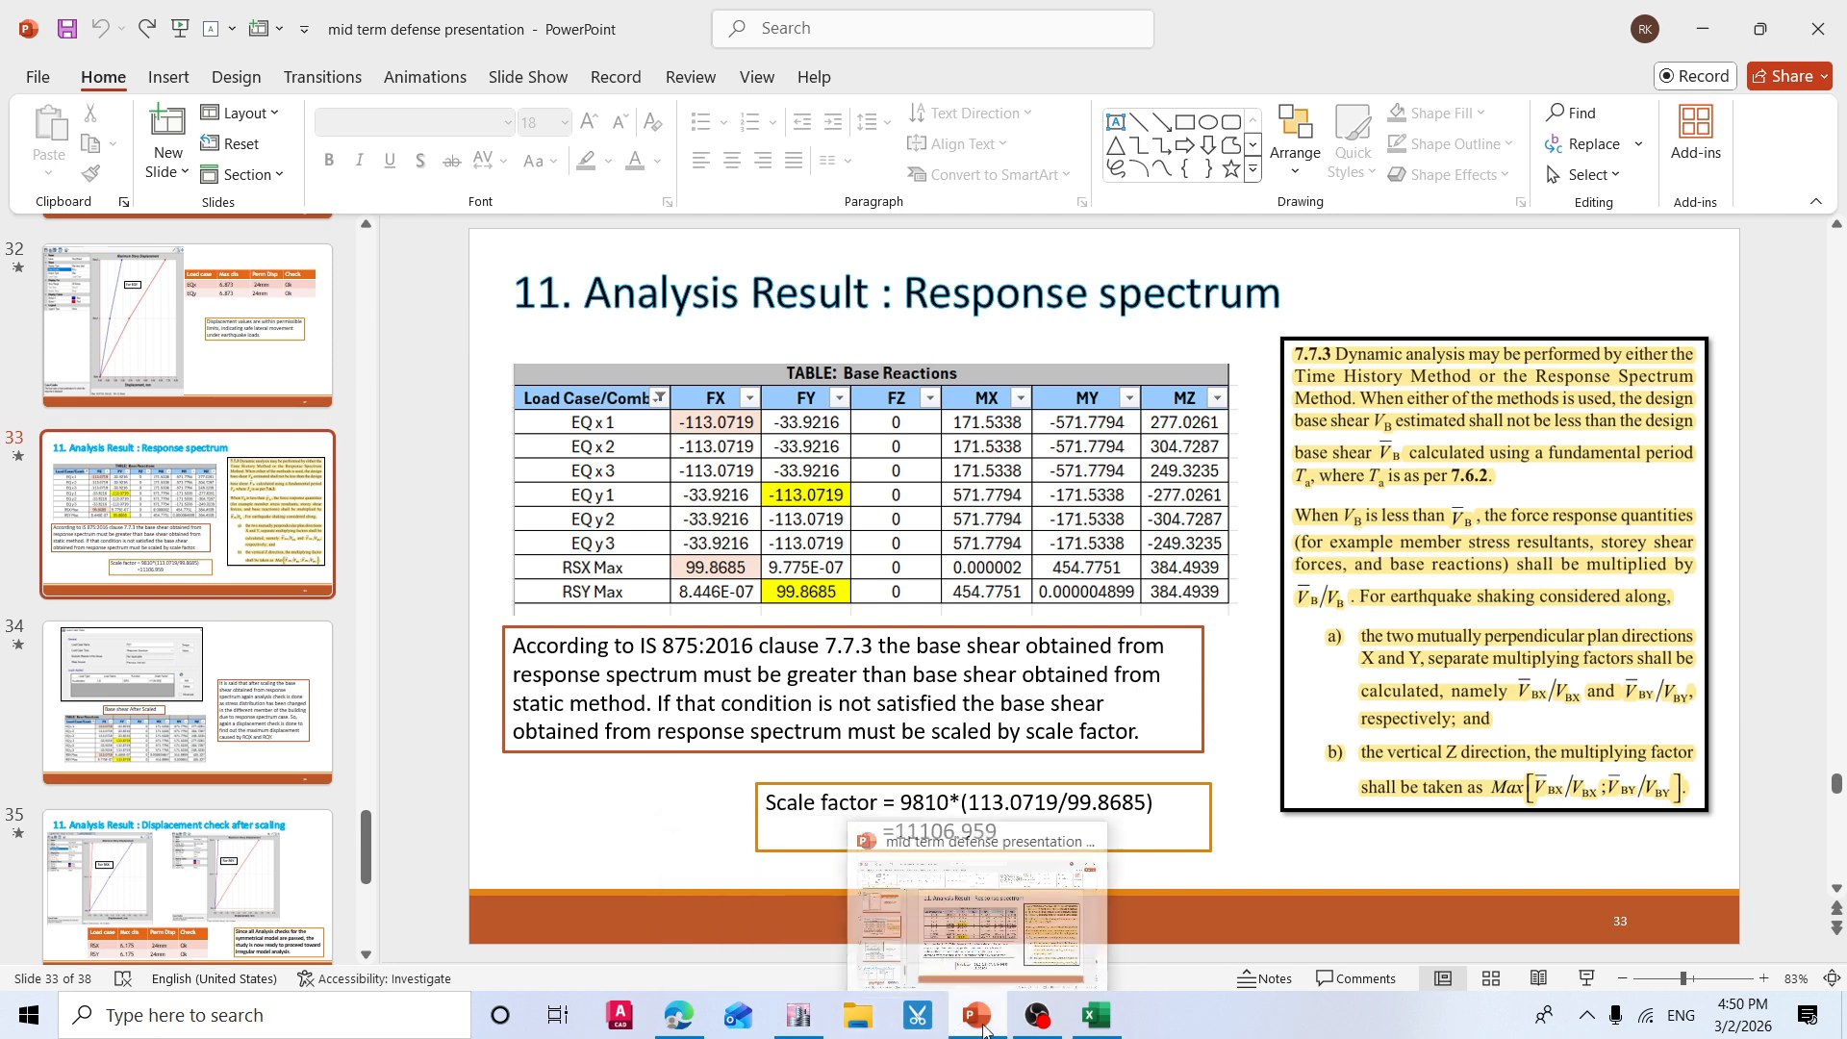
# Switch to Excel and start a formula in cell C48 below the Base Reactions table.
pyautogui.click(1097, 1016)
pyautogui.click(352, 648)
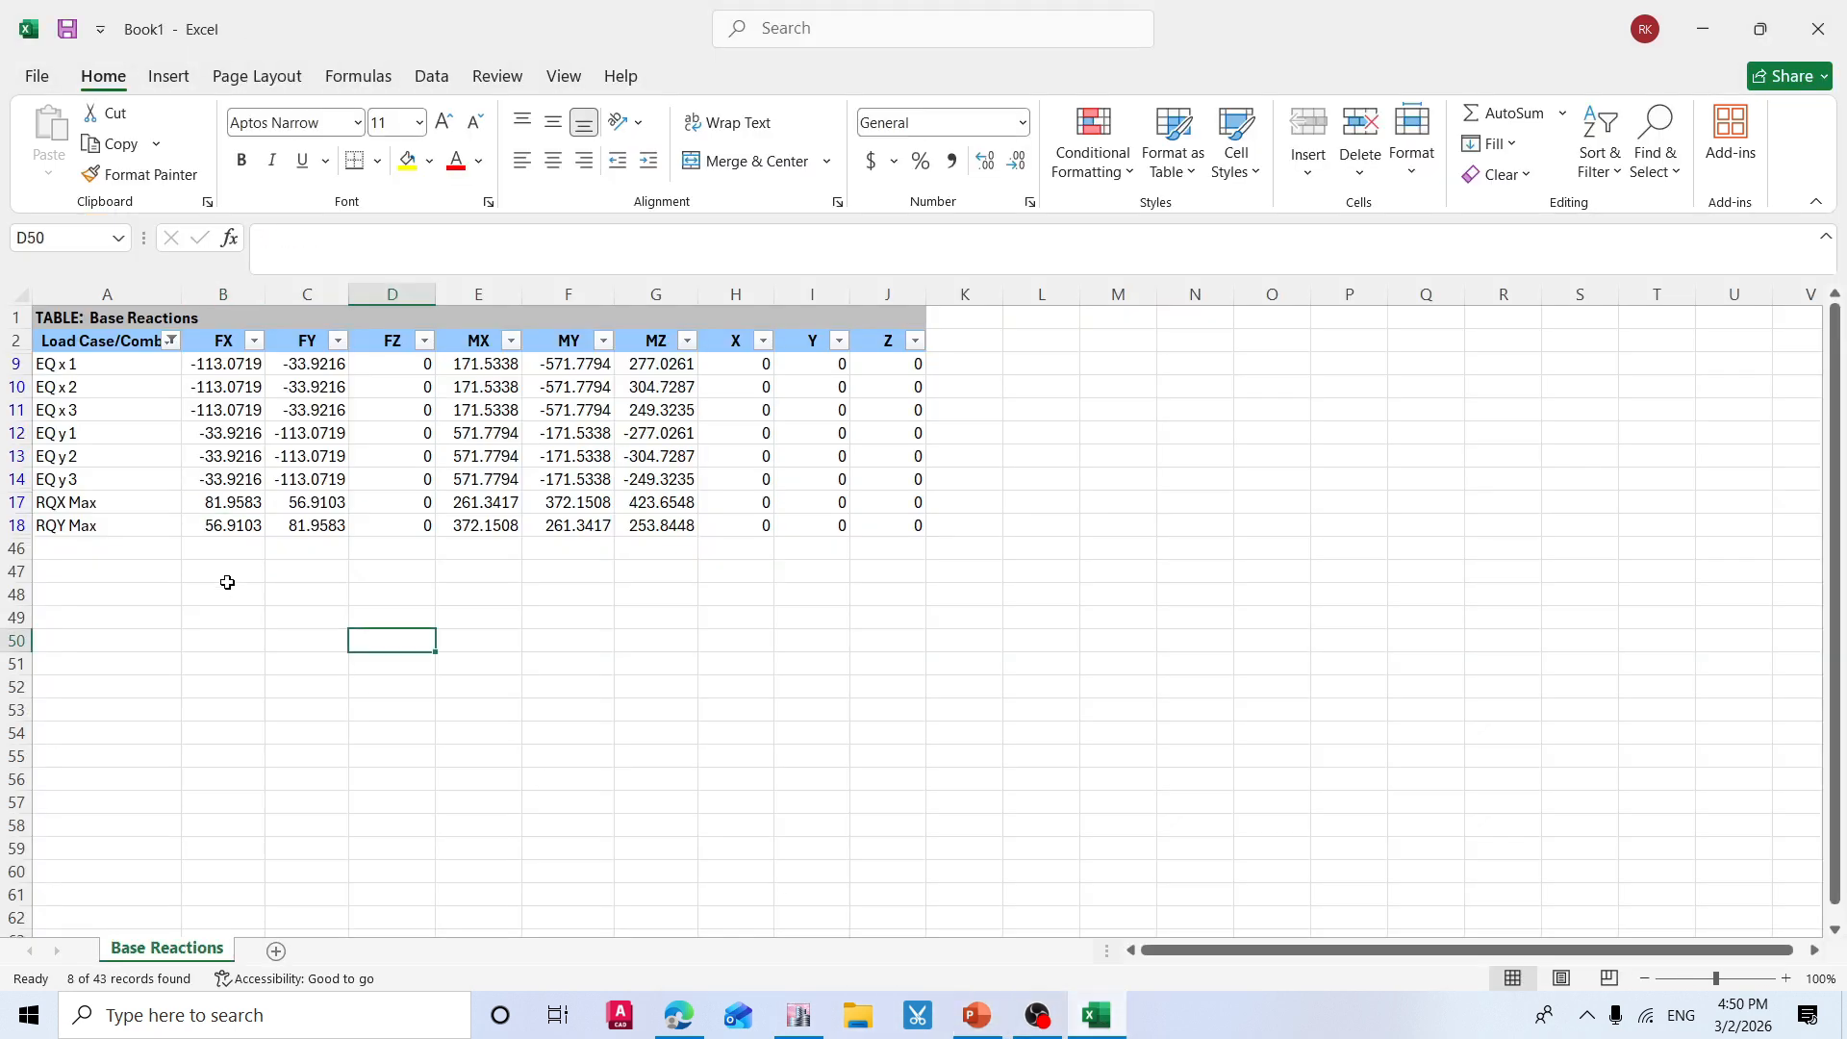
pyautogui.click(246, 510)
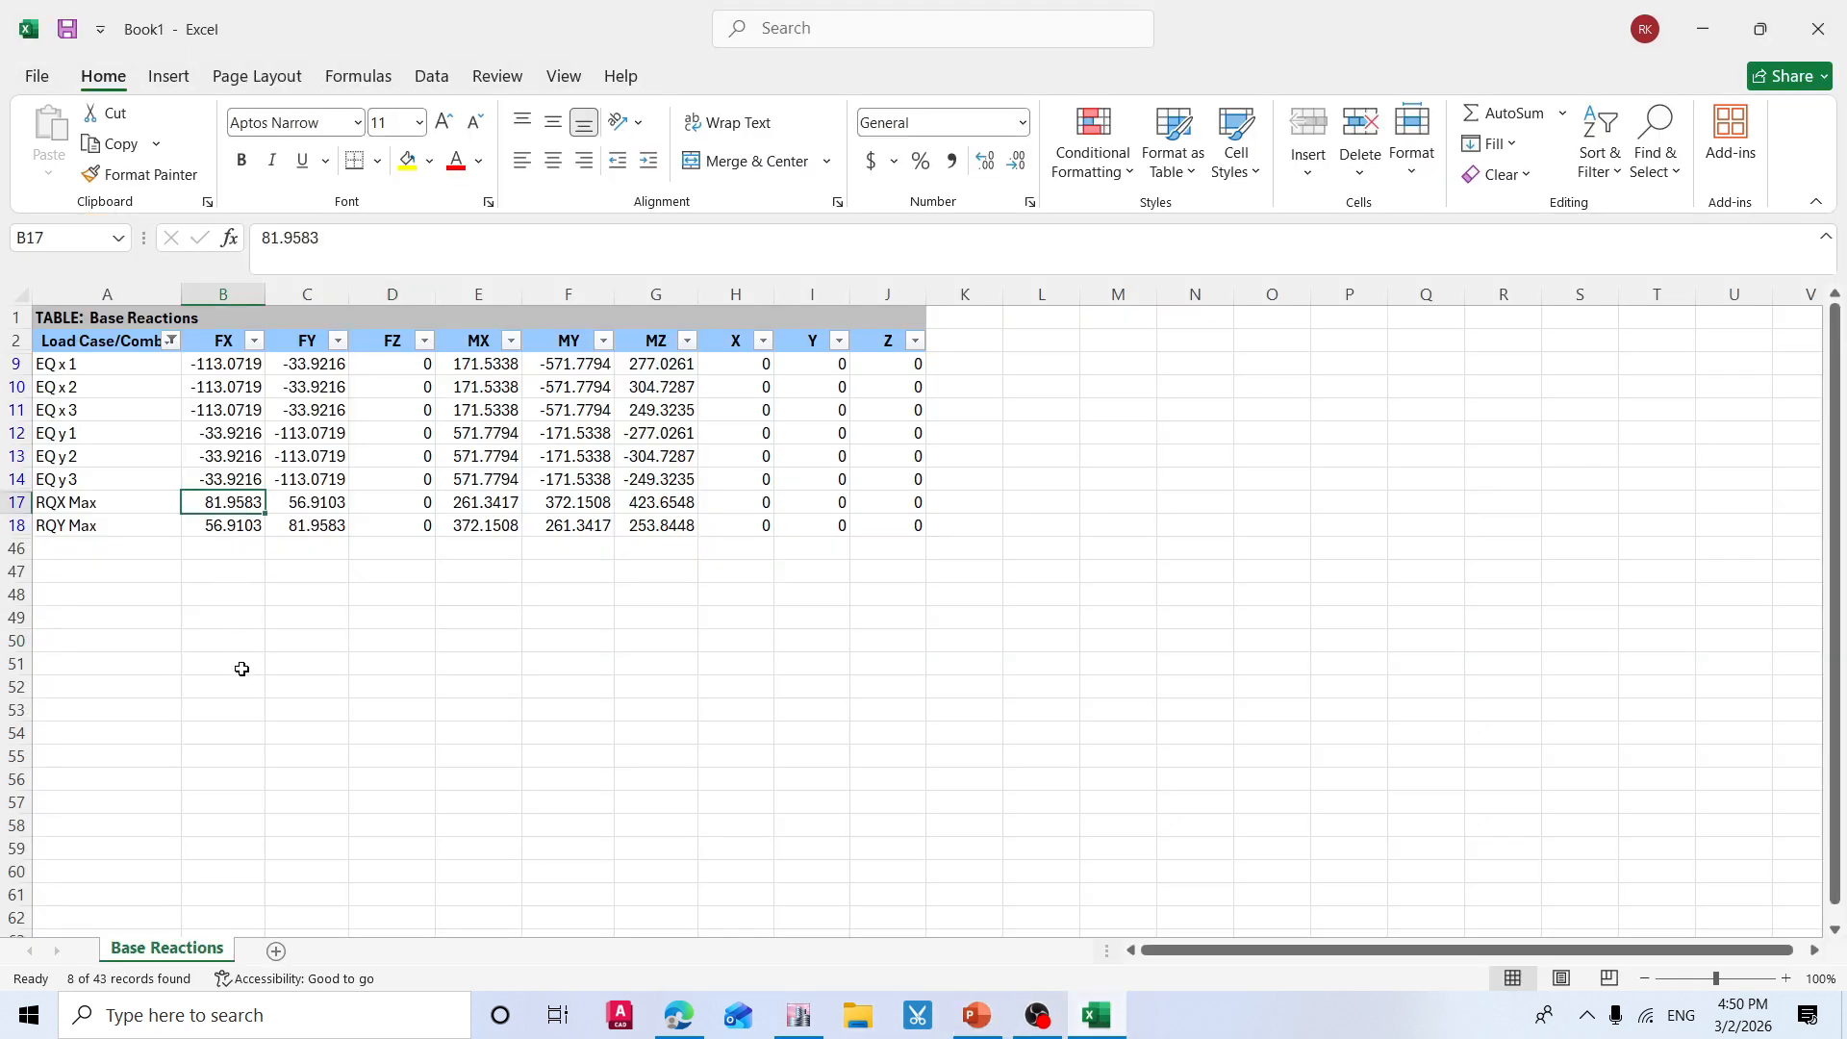
pyautogui.click(235, 617)
pyautogui.click(313, 598)
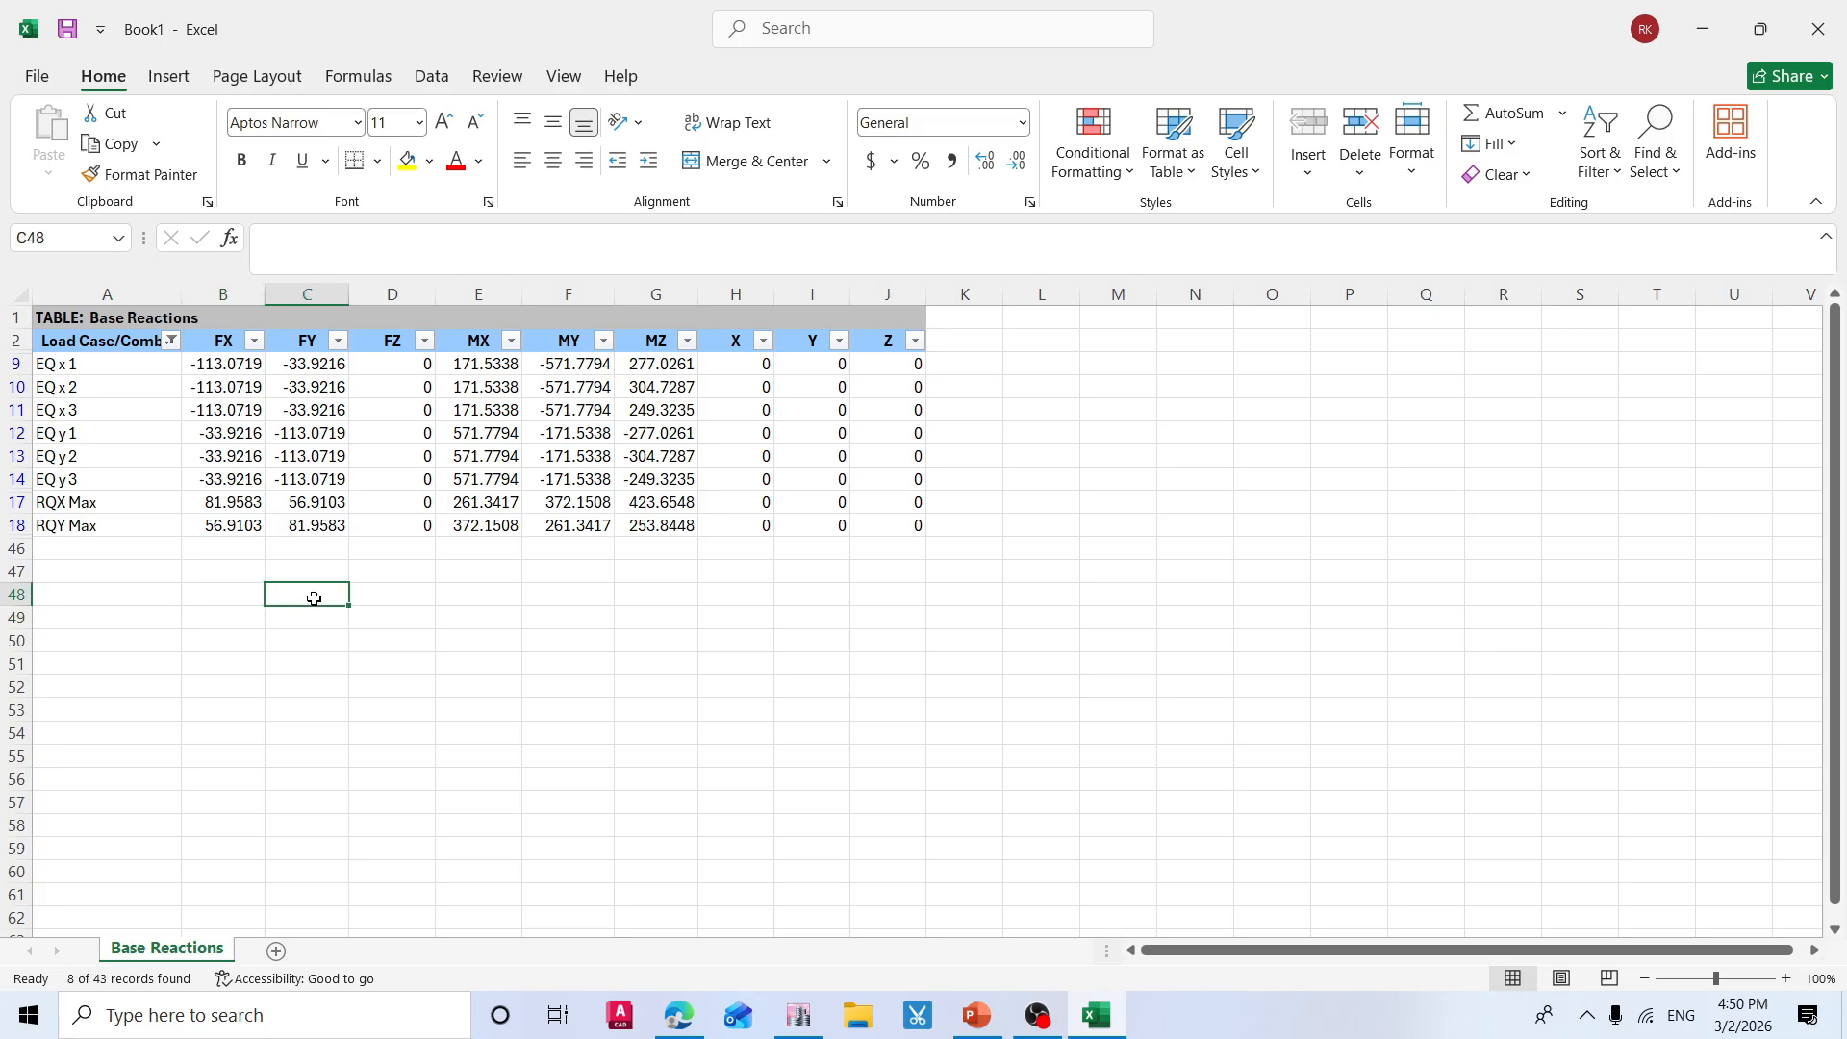
pyautogui.write('=')
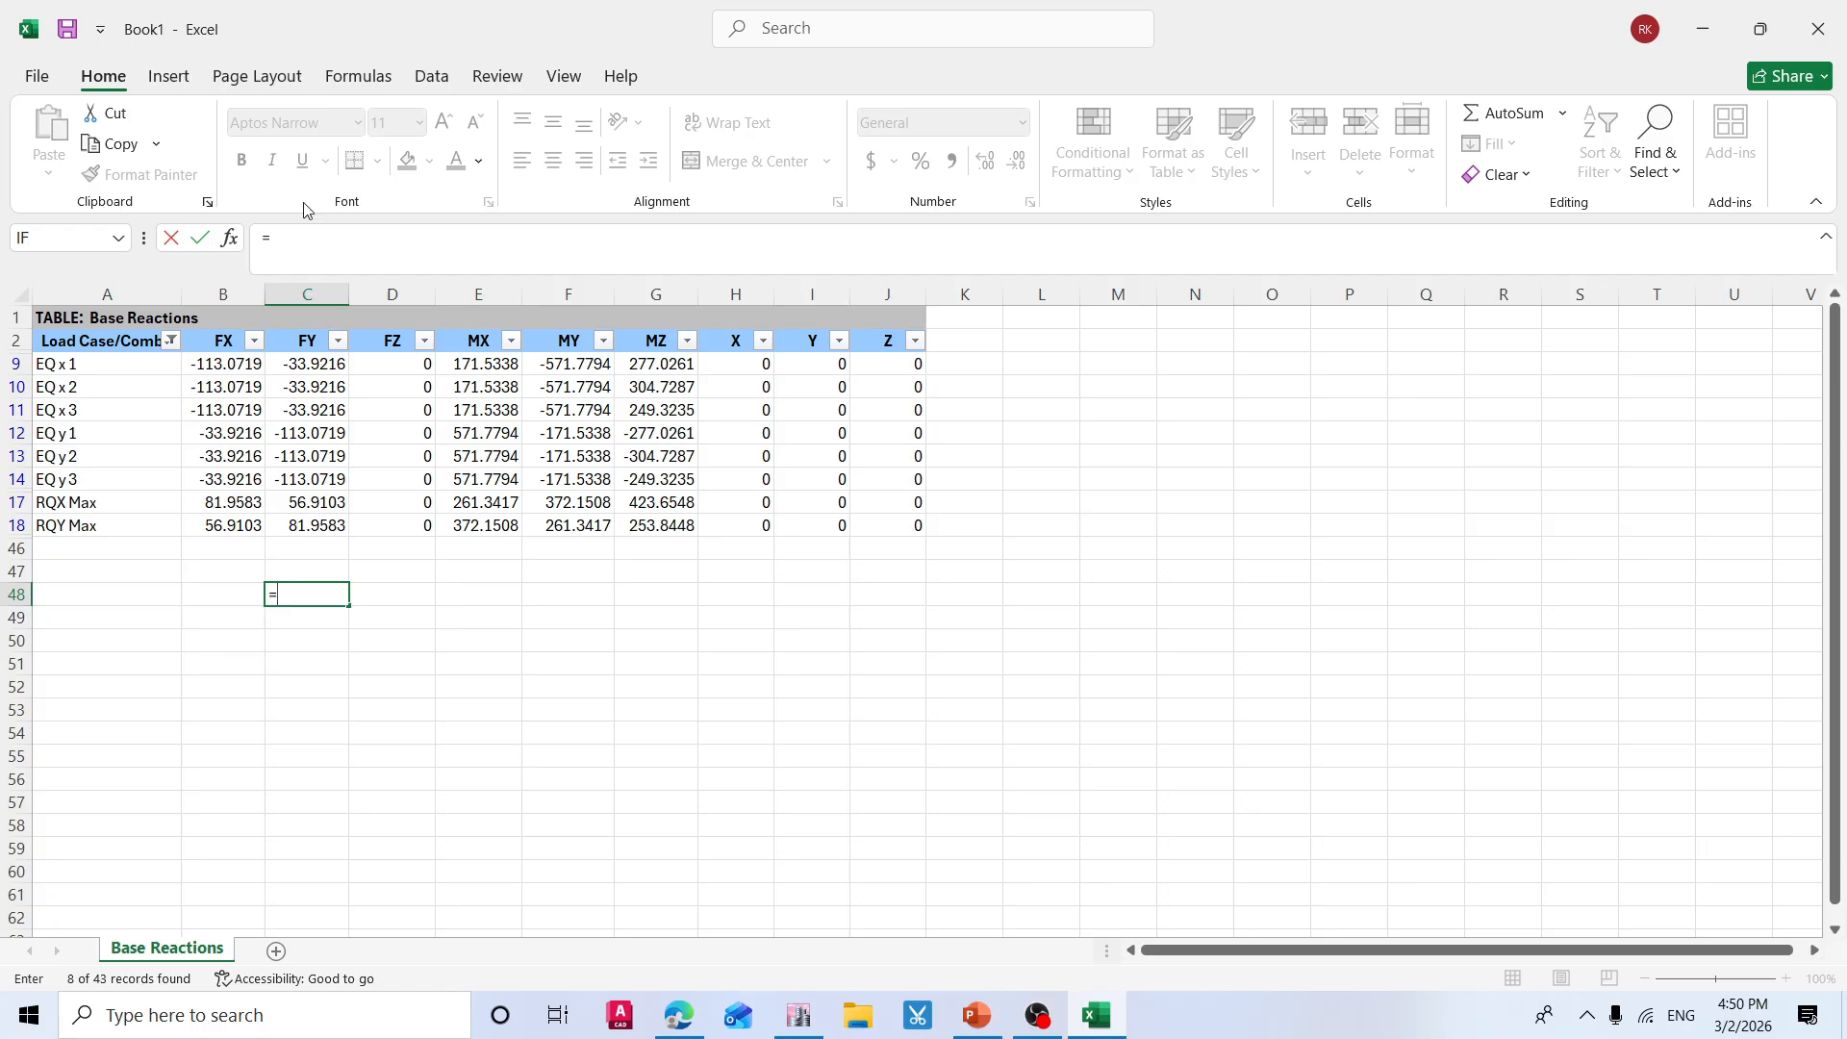
# Check clause 7.7.3 on base shear multiplying factors in the 1893(Part 1)2016 PDF, and return to the worksheet.
pyautogui.click(692, 1019)
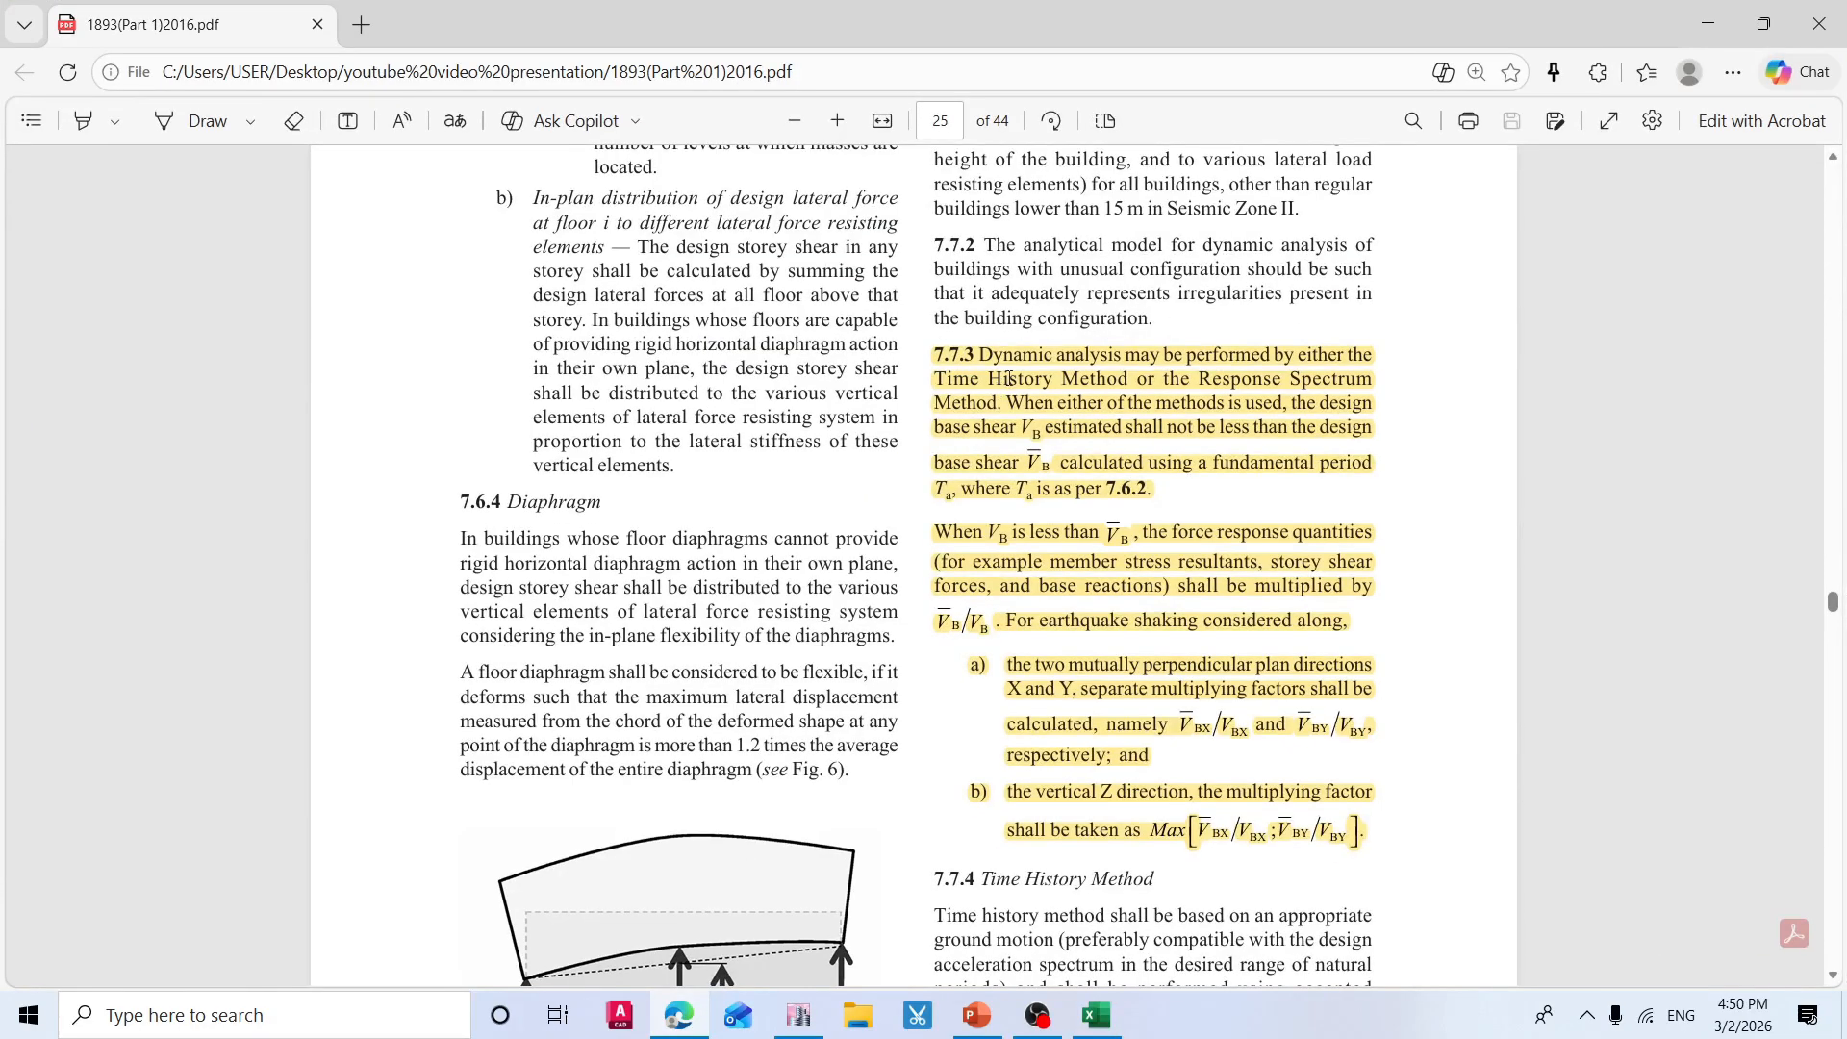
pyautogui.scroll(-3, 1009, 377)
pyautogui.scroll(3, 1030, 373)
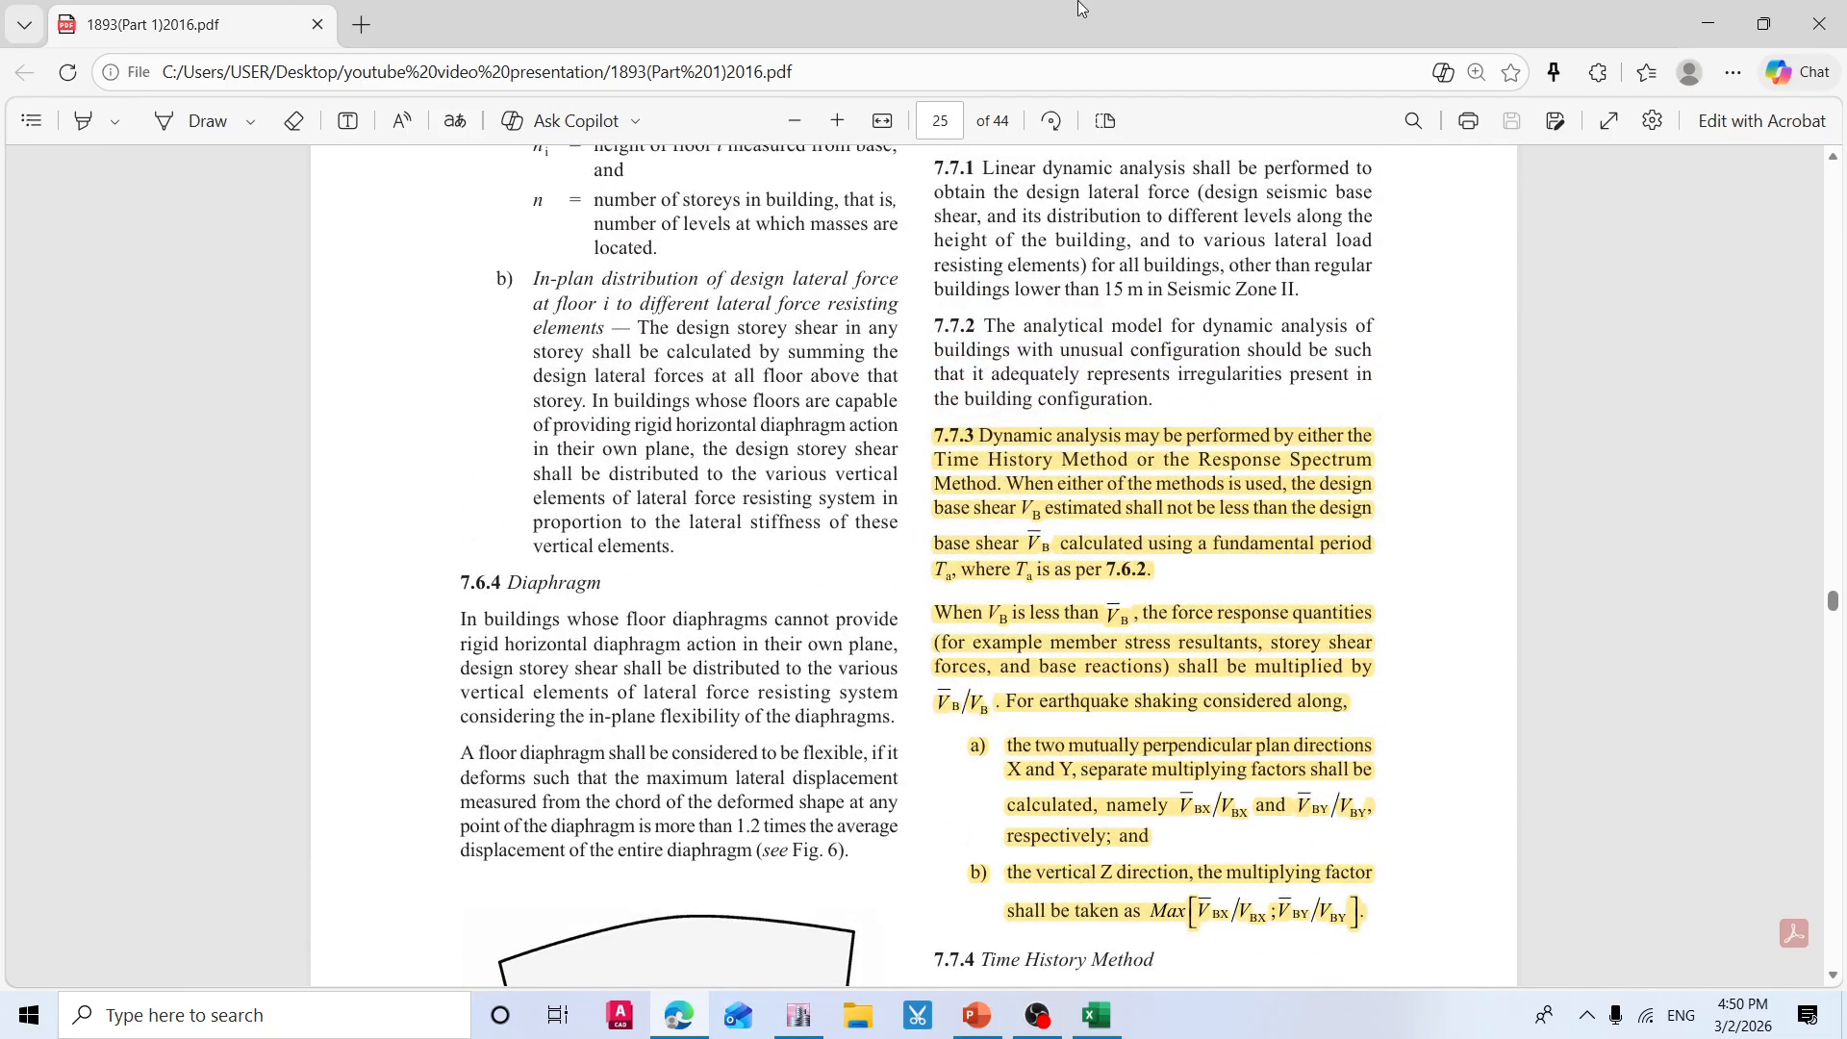
pyautogui.click(1709, 24)
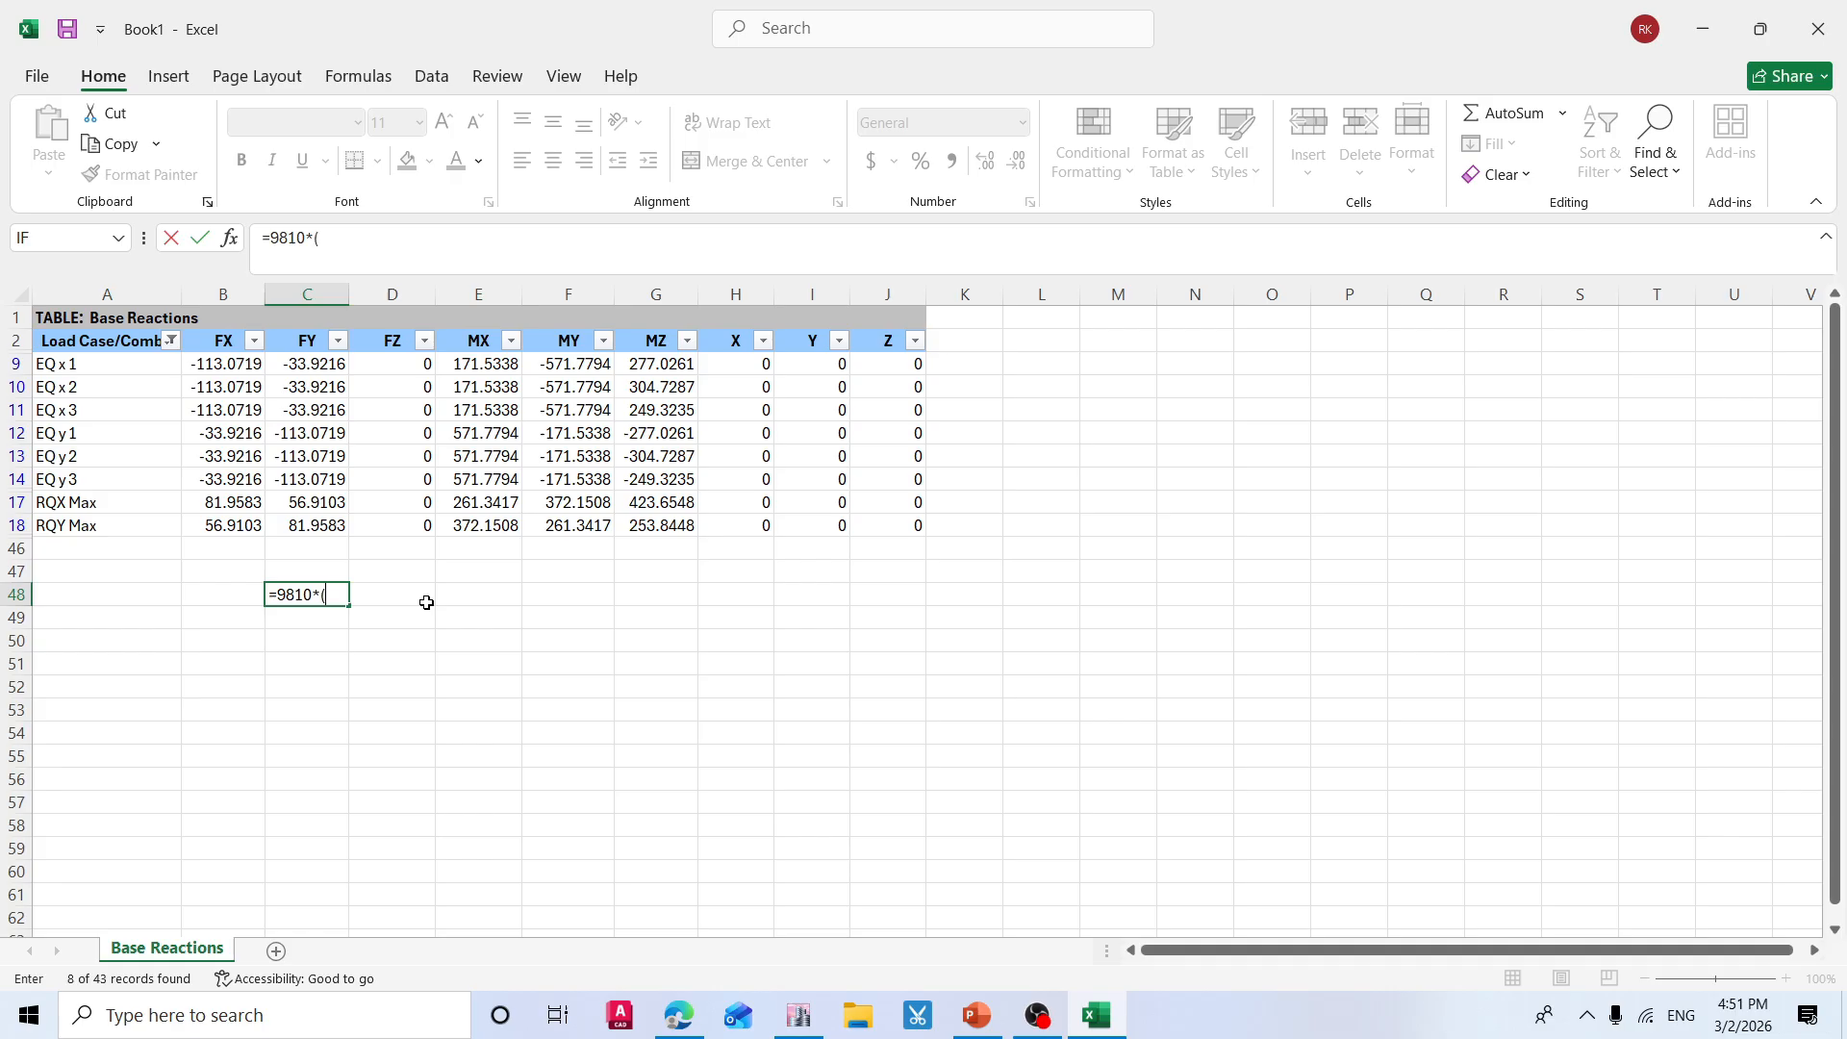
pyautogui.click(221, 502)
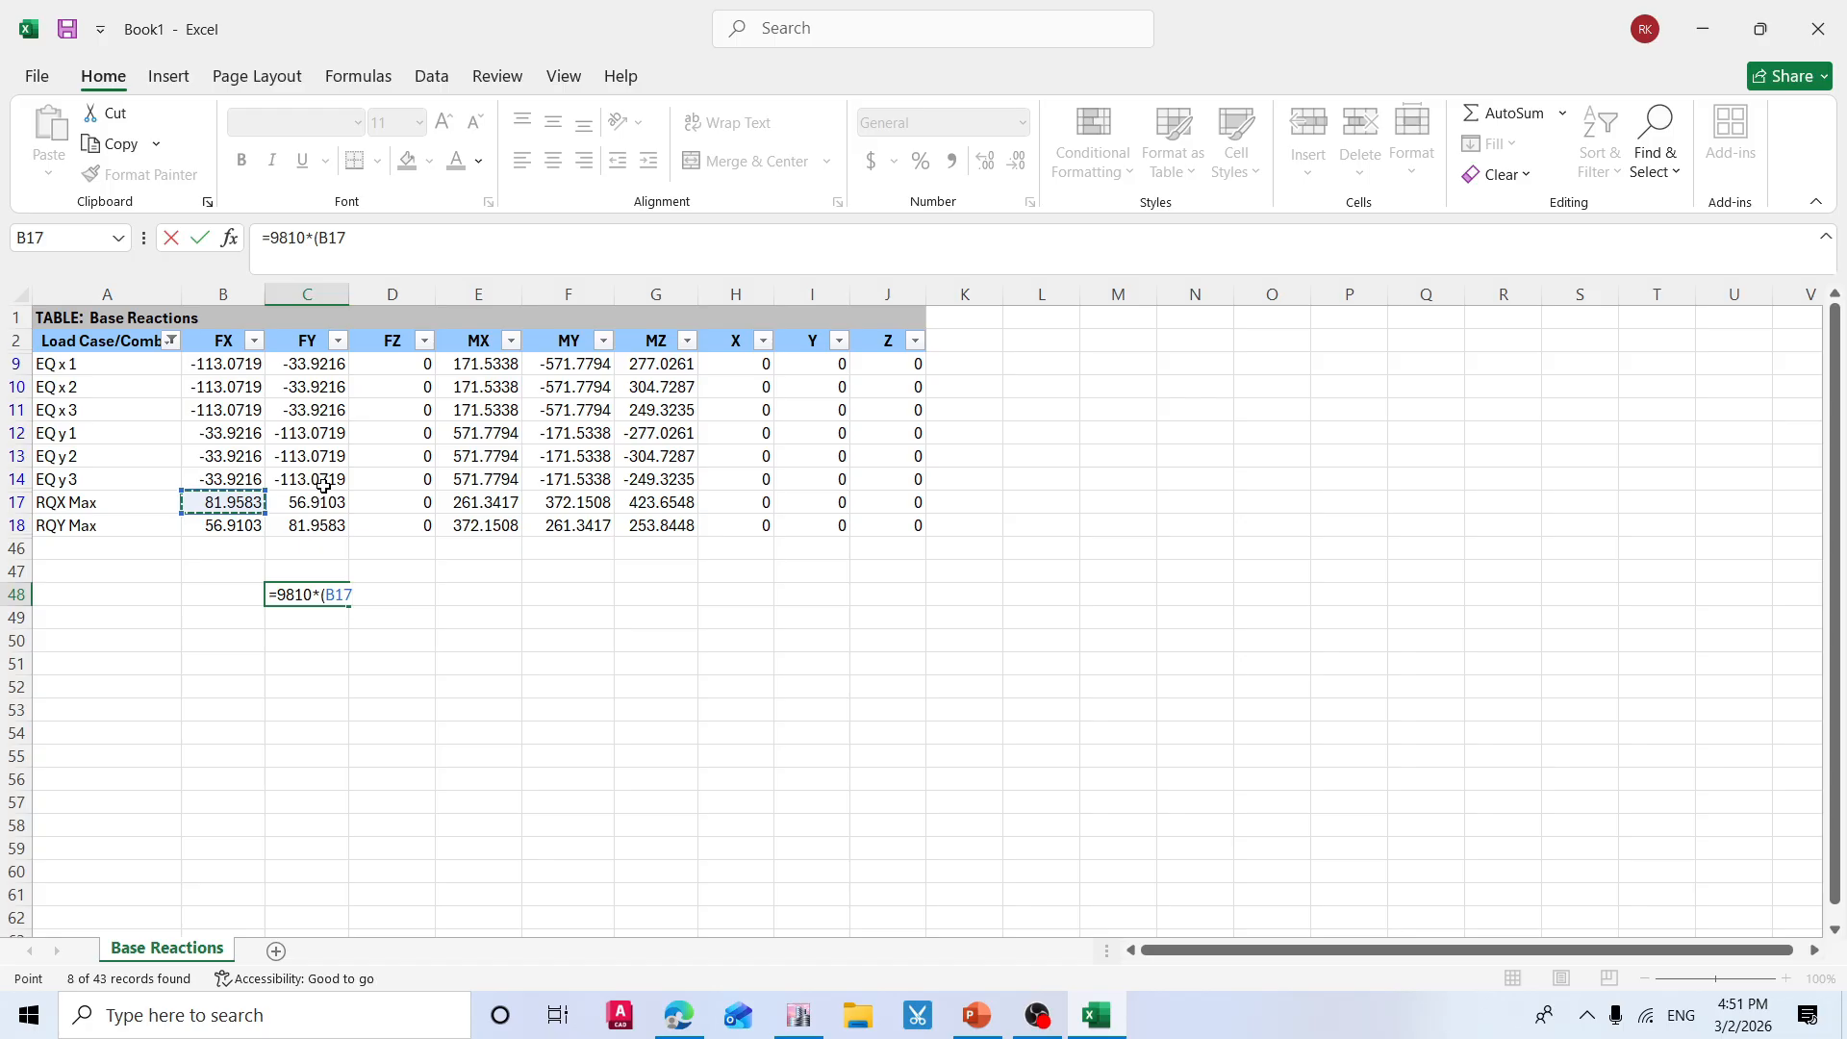
pyautogui.press('BackSpace')
pyautogui.press('BackSpace')
pyautogui.press('BackSpace')
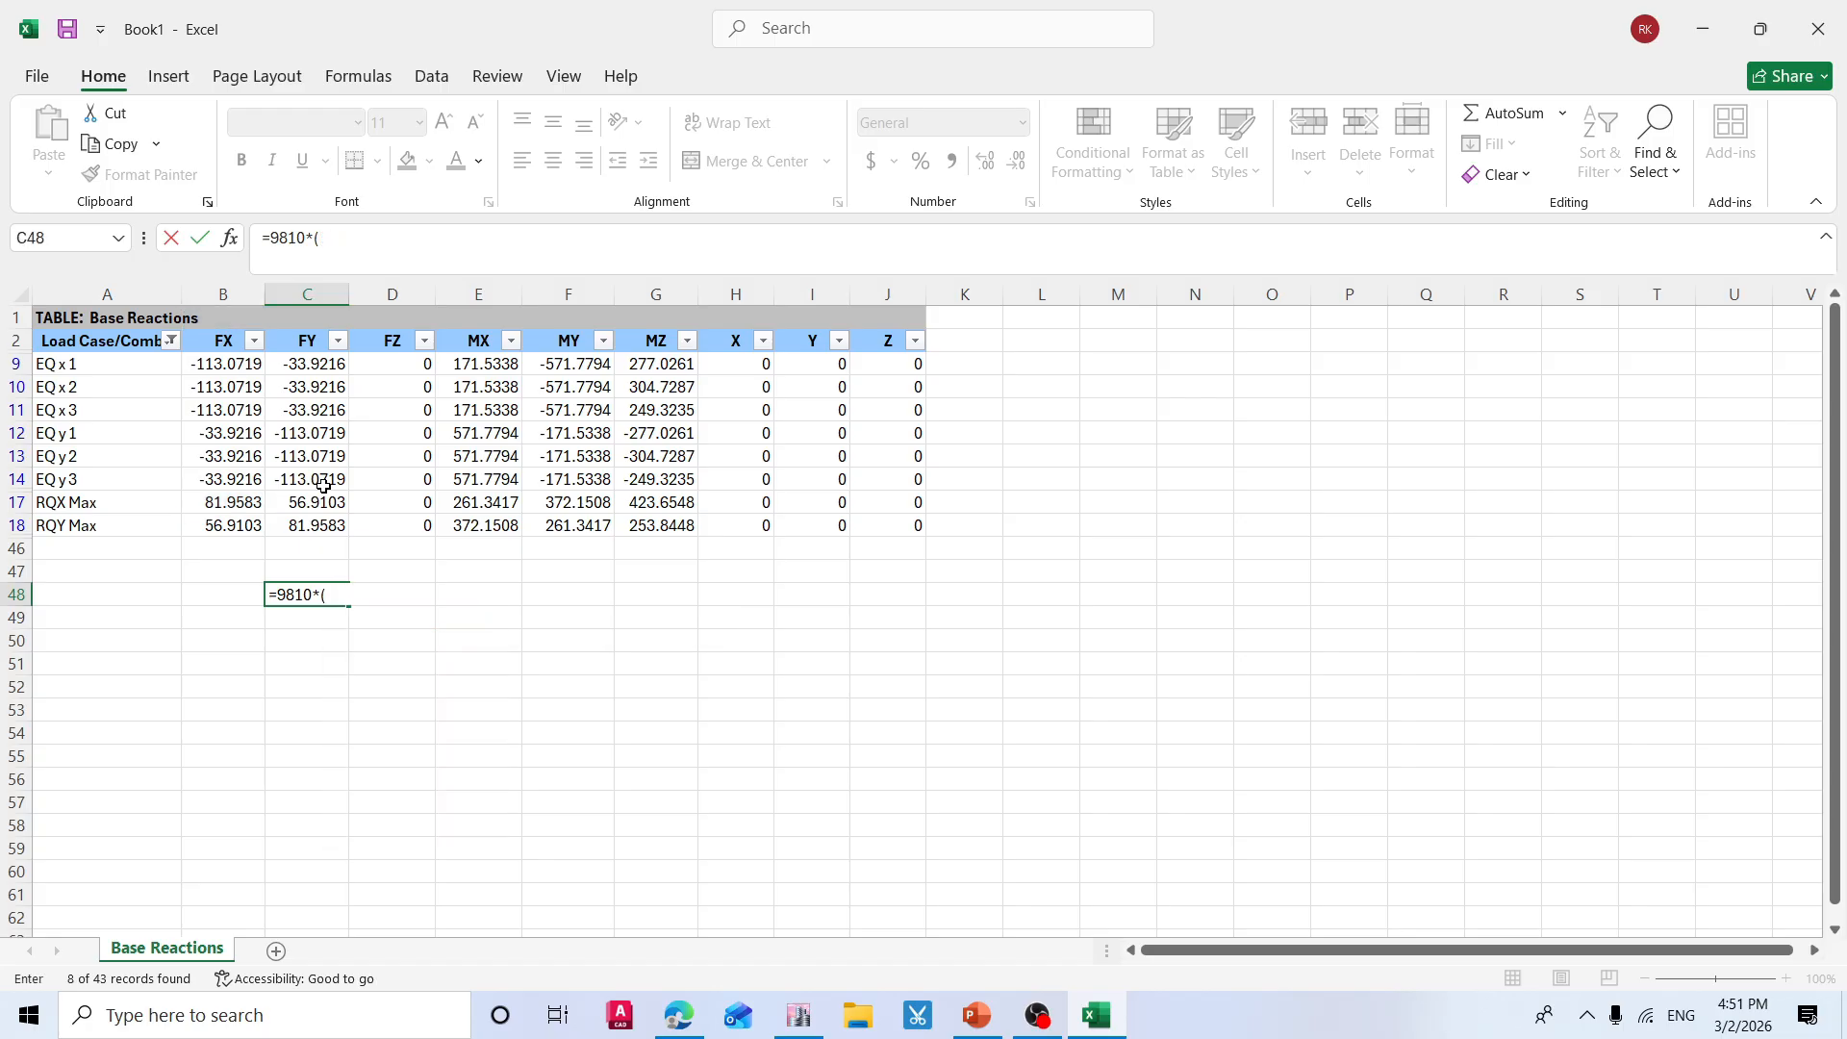
# Complete the scale factor formula in cell C48 as =9810*(B9/B17), dividing the EQ x 1 FX reaction by that of RQX Max.
pyautogui.click(225, 369)
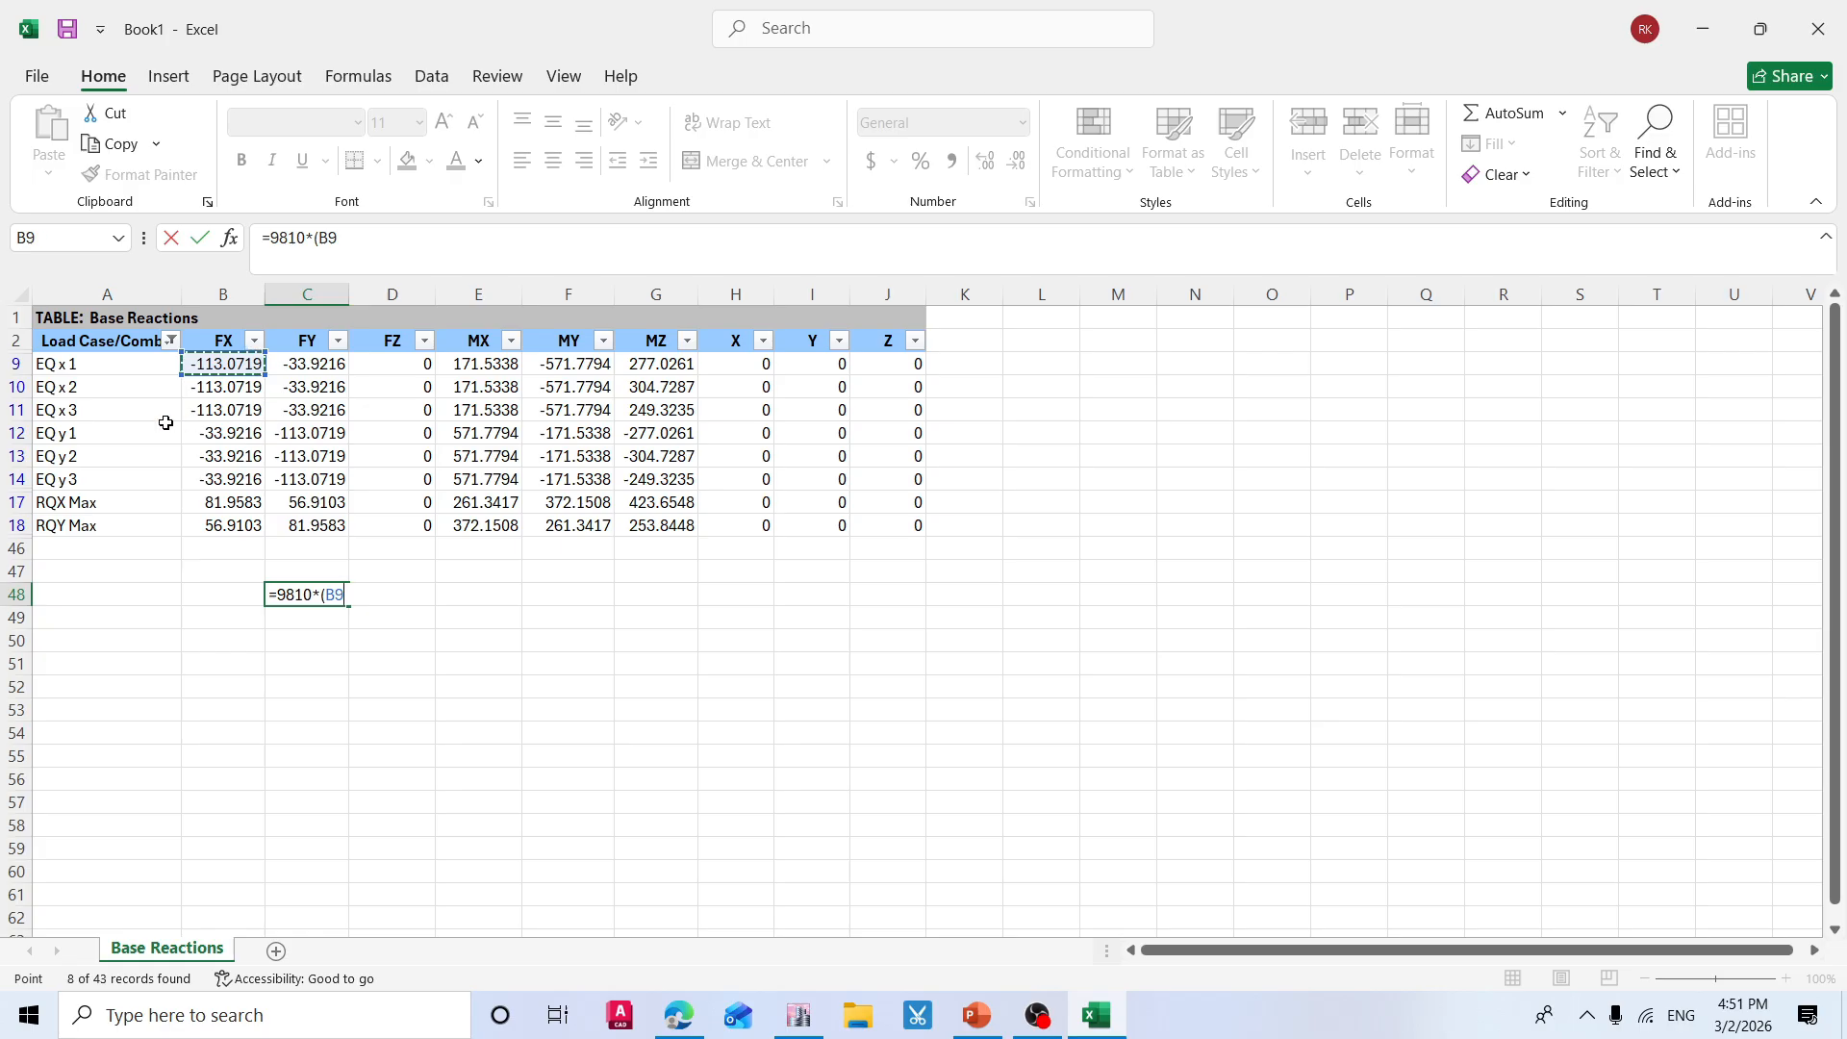
pyautogui.write('/')
pyautogui.click(248, 510)
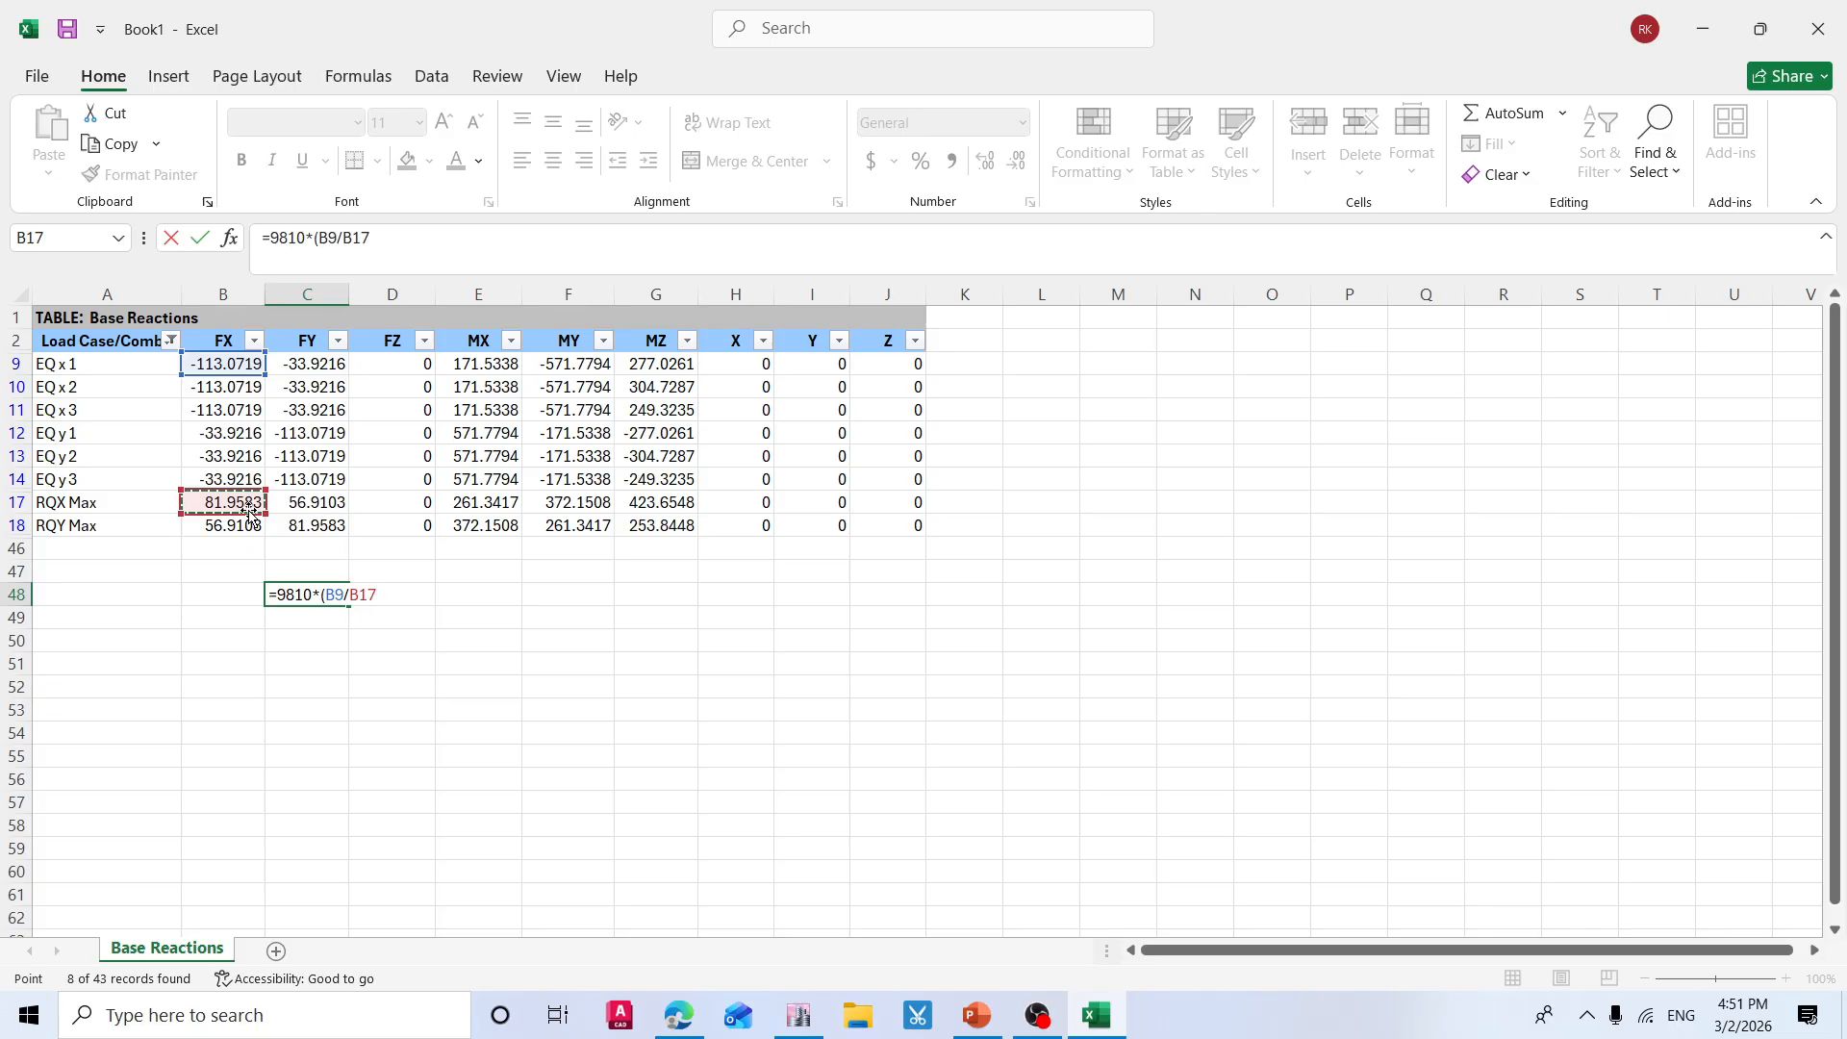
pyautogui.write(')')
pyautogui.press('Return')
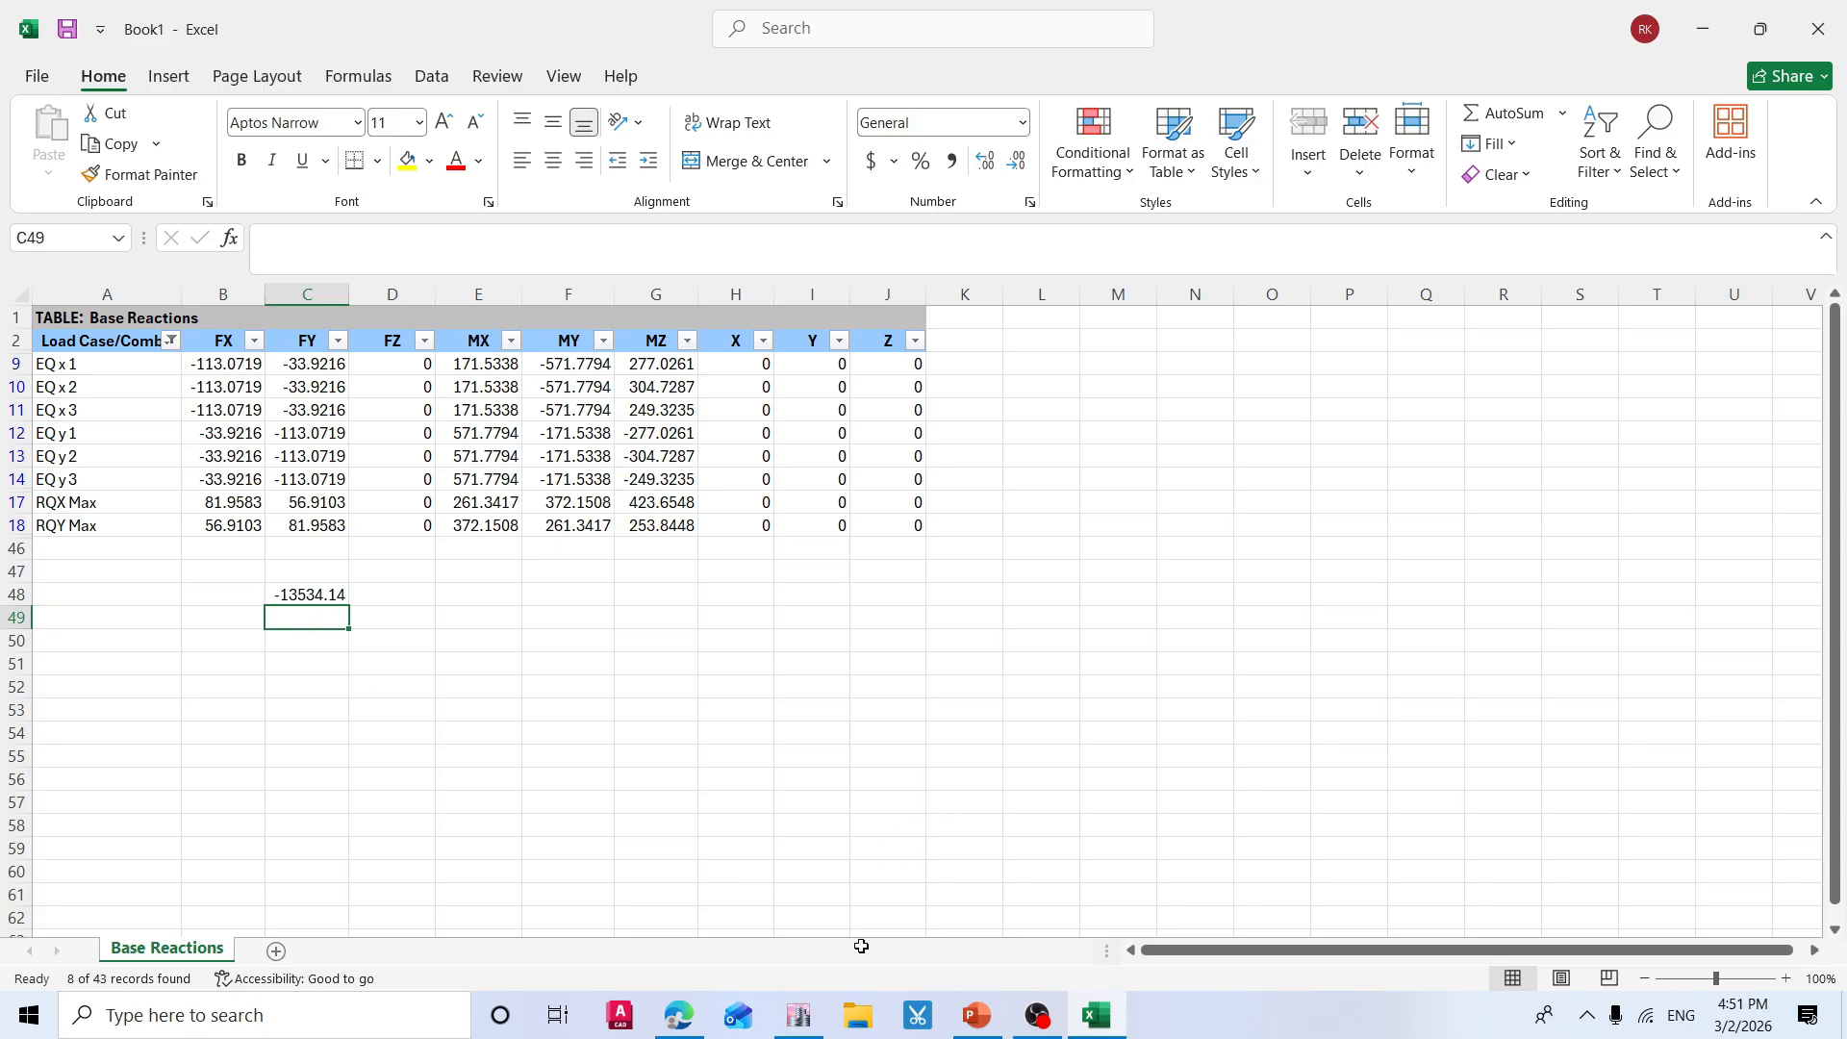
# Switch to ETABS, close the Base Reactions table and unlock the model, accepting deletion of the analysis results.
pyautogui.click(813, 1016)
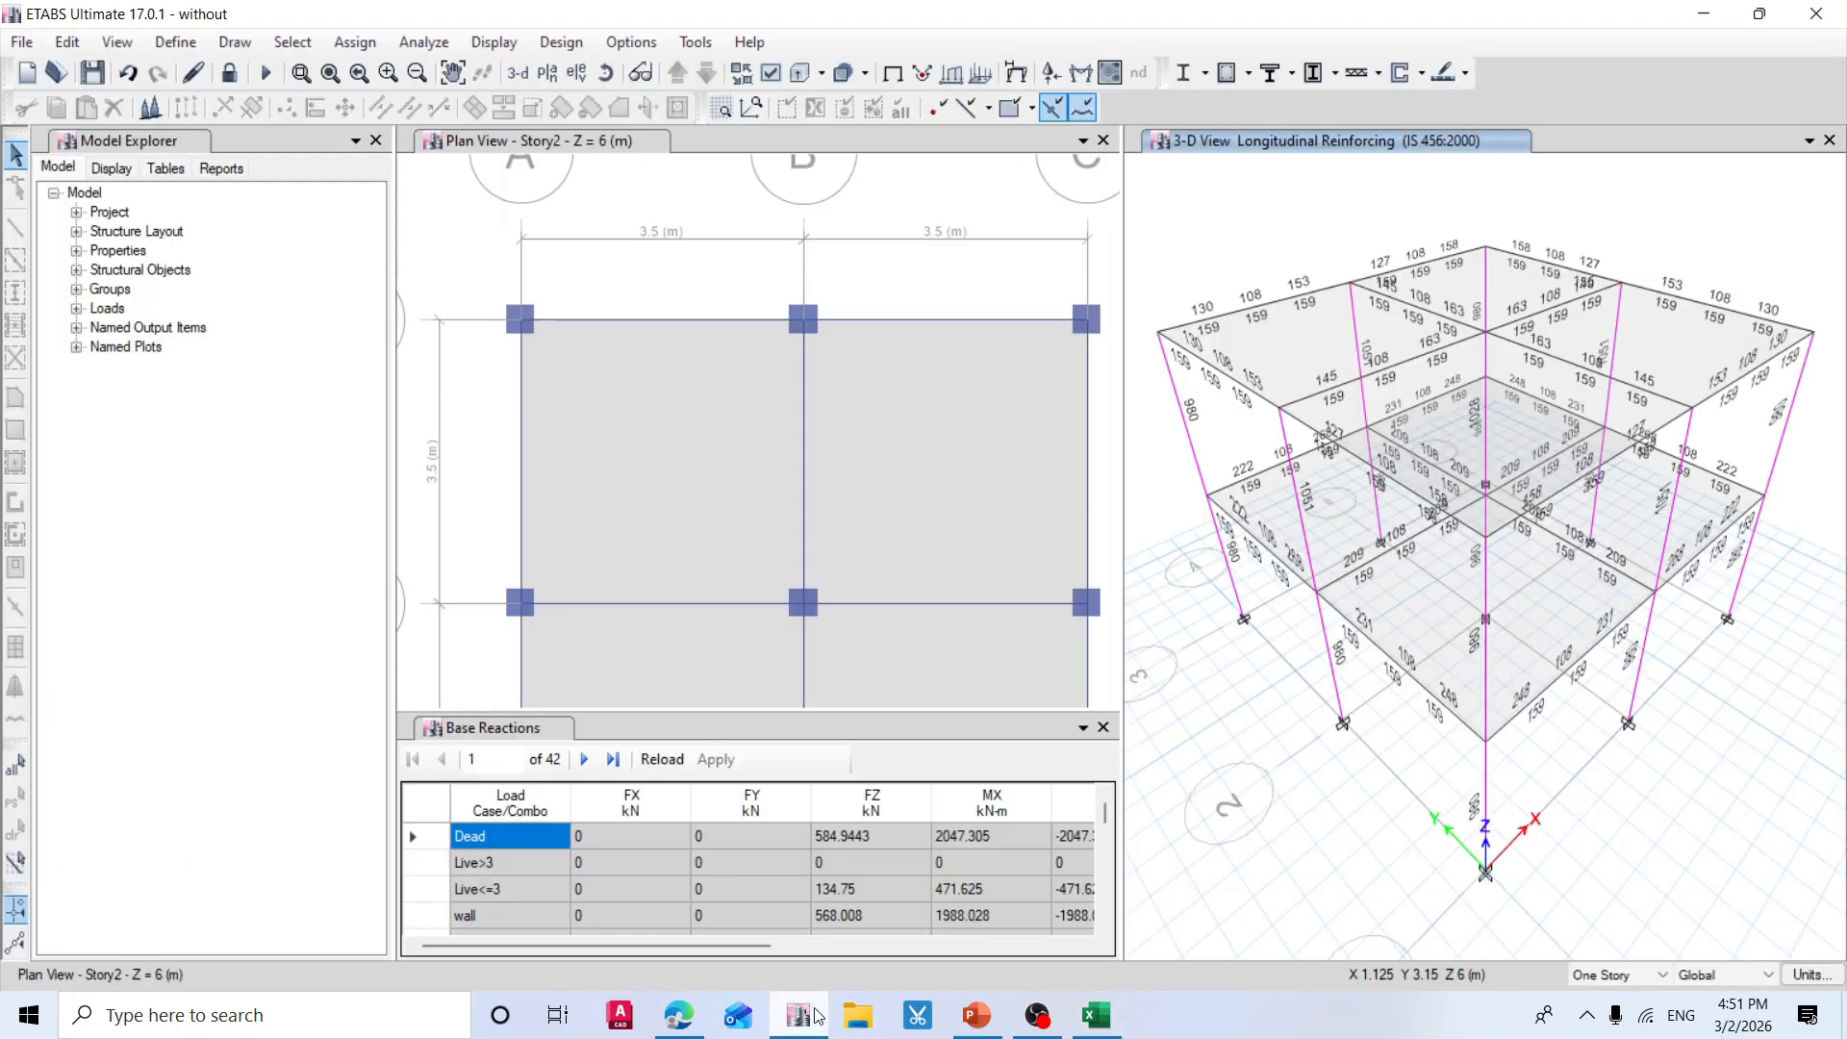
pyautogui.click(1106, 729)
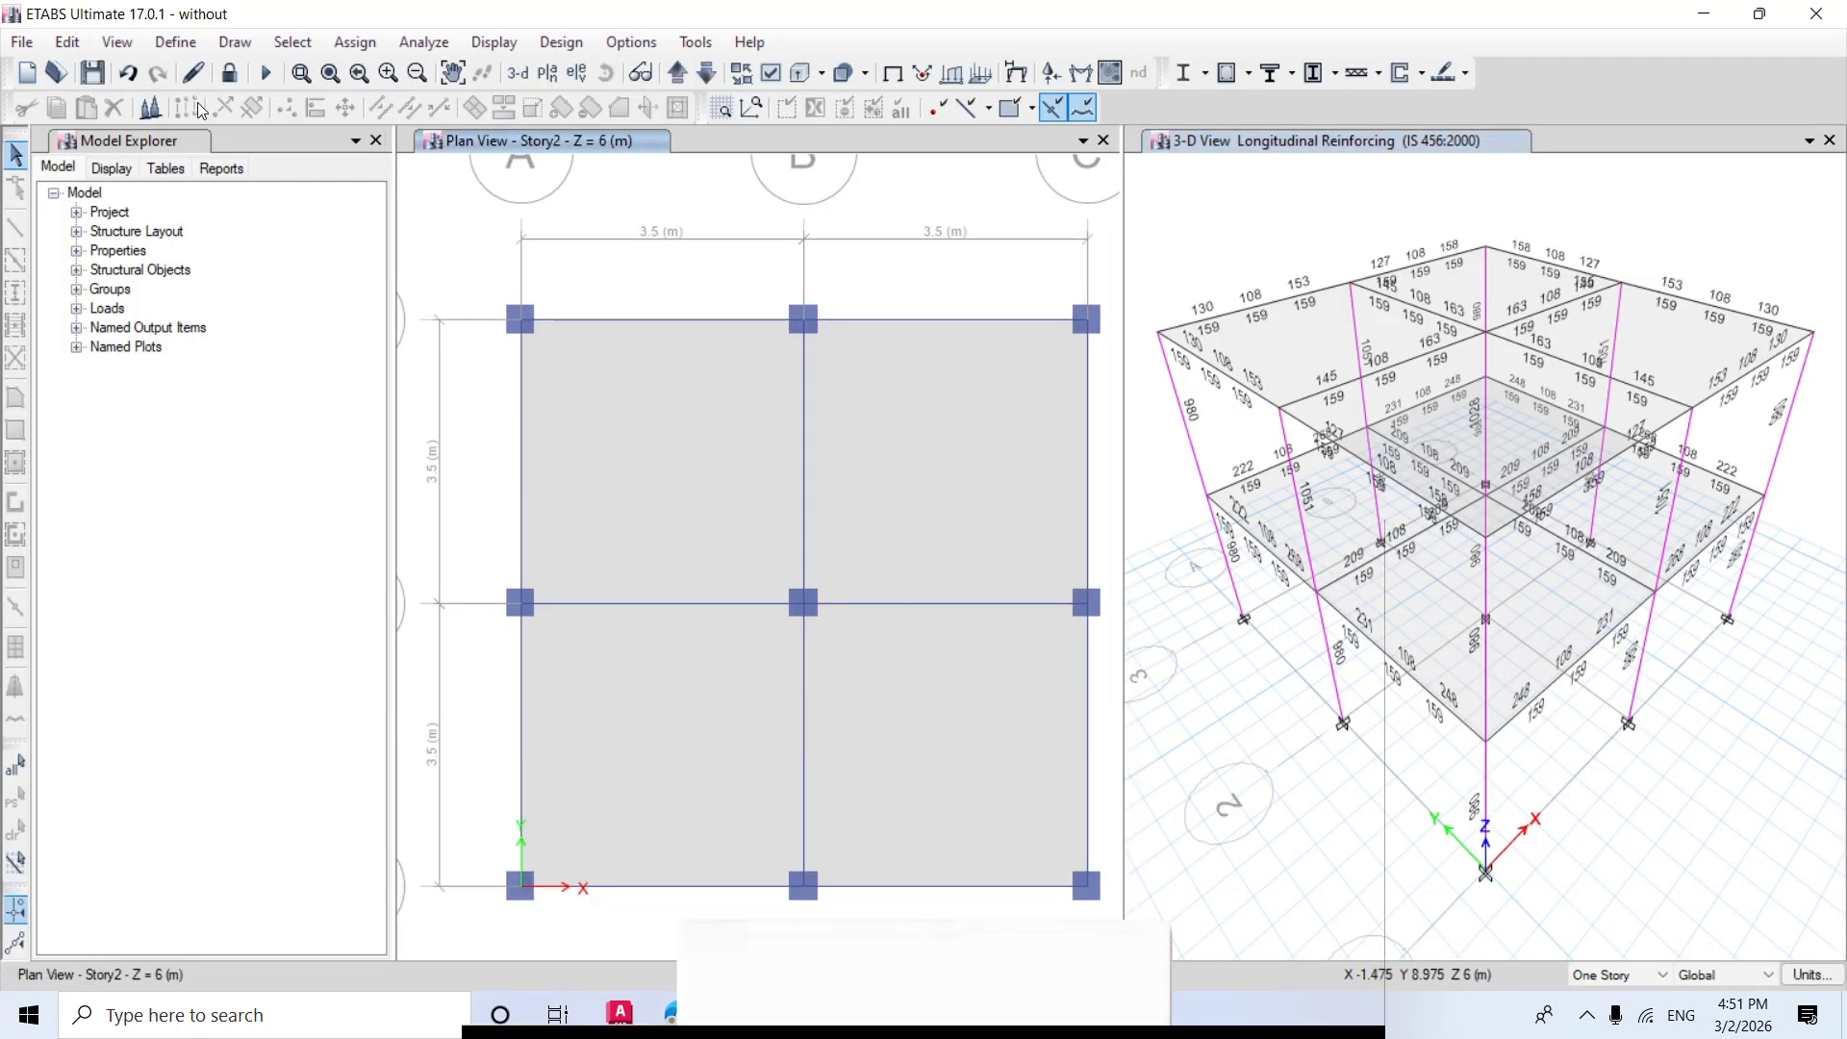
pyautogui.click(229, 73)
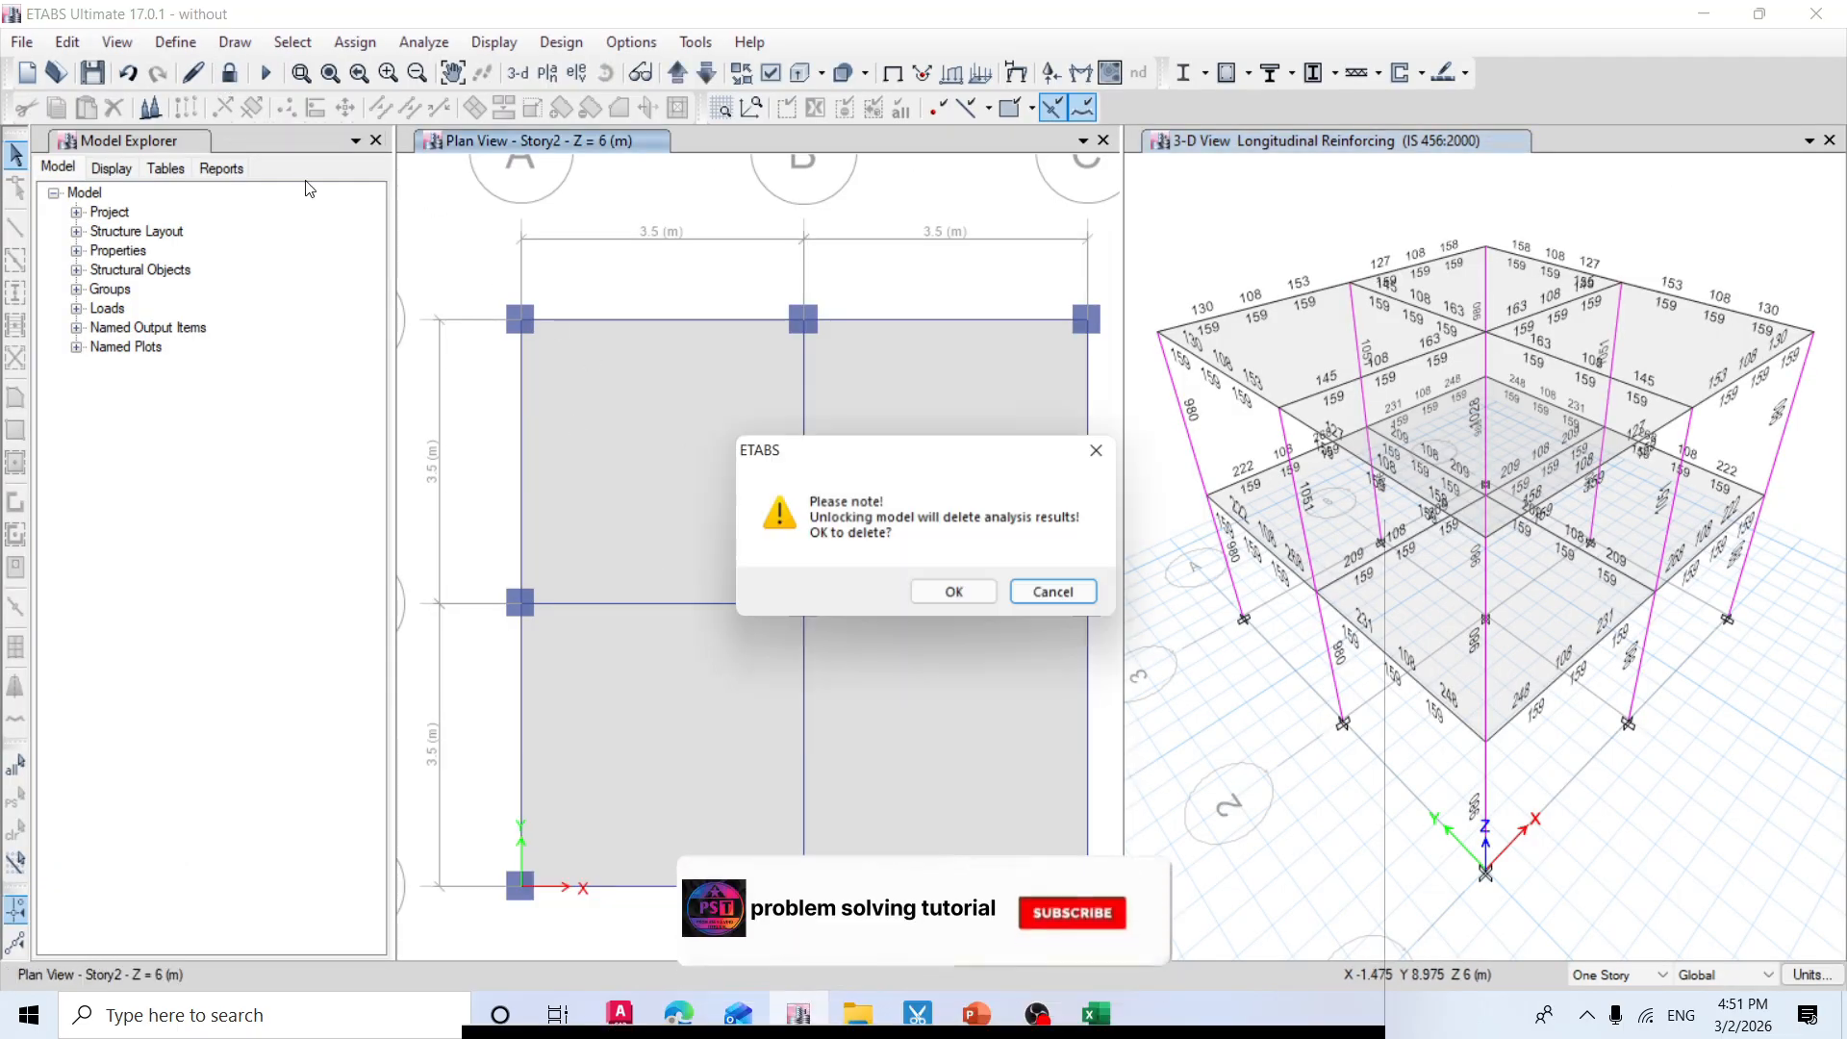
pyautogui.click(981, 593)
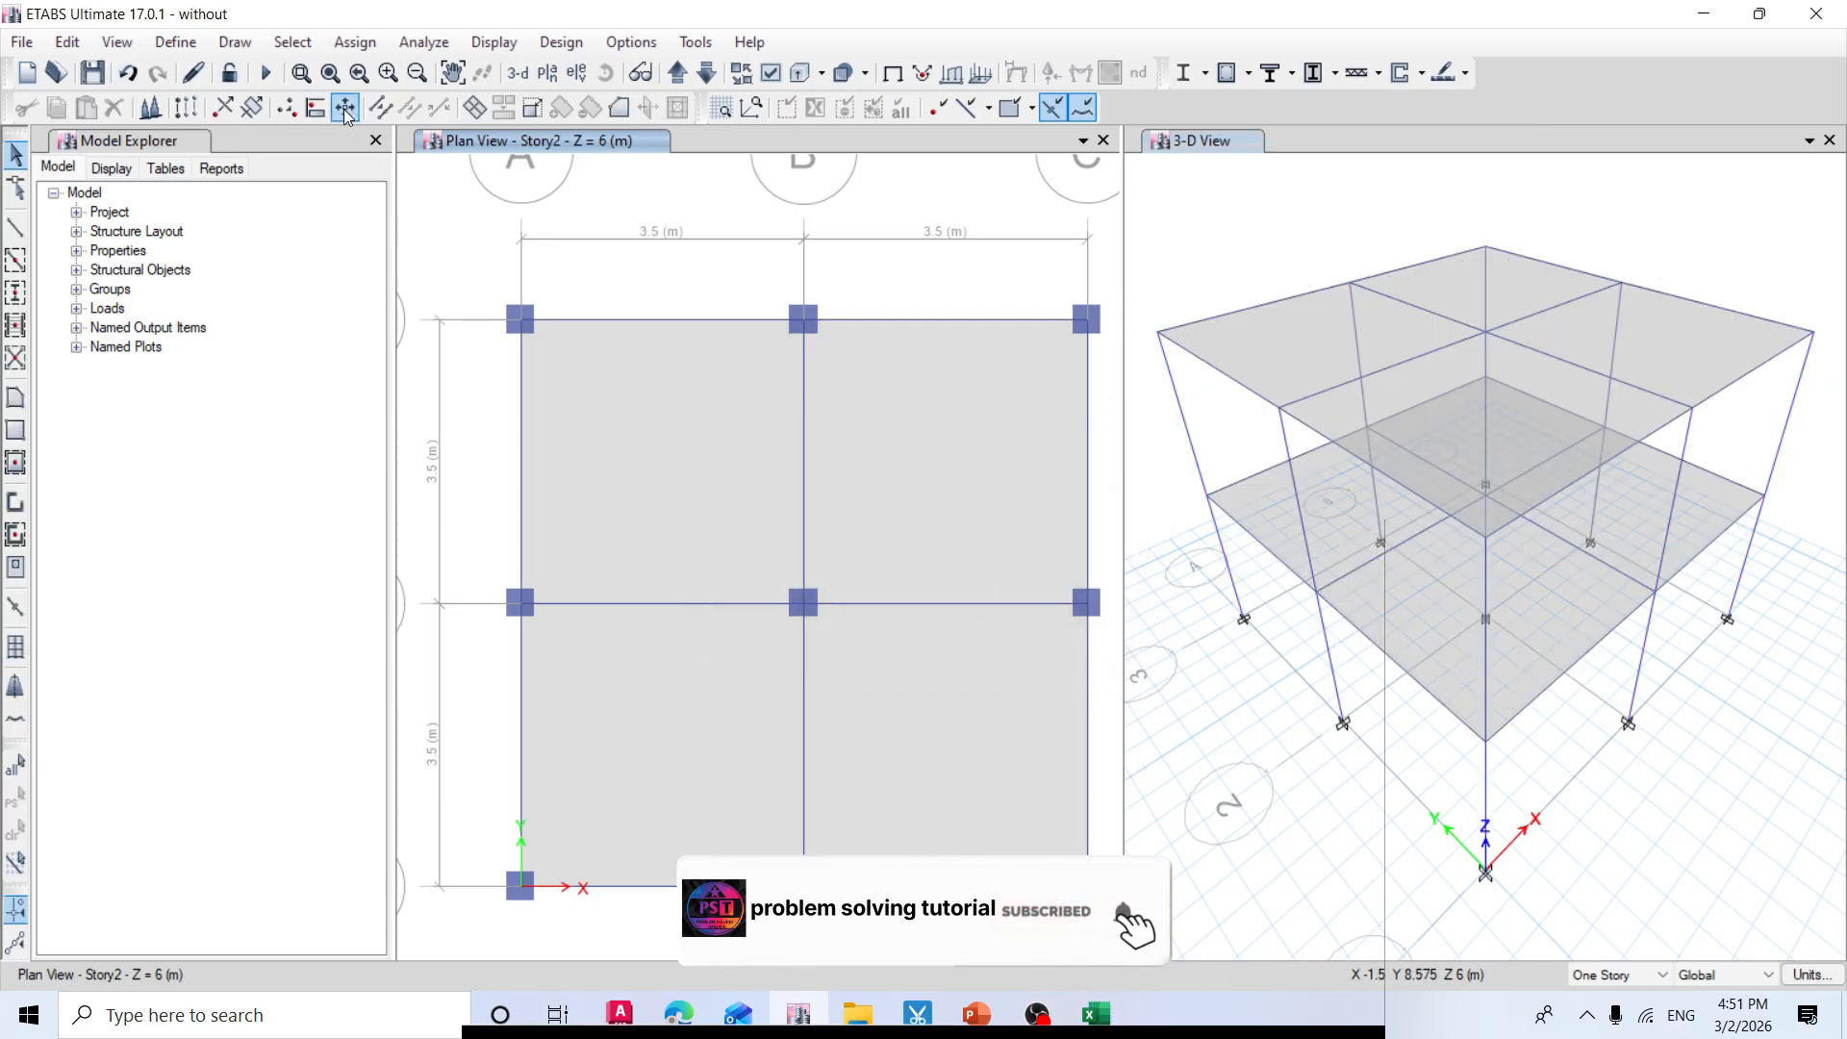
# Set the scale factor of the U1 acceleration load in the RQX load case to 13534, taken from the Excel calculation.
pyautogui.click(175, 41)
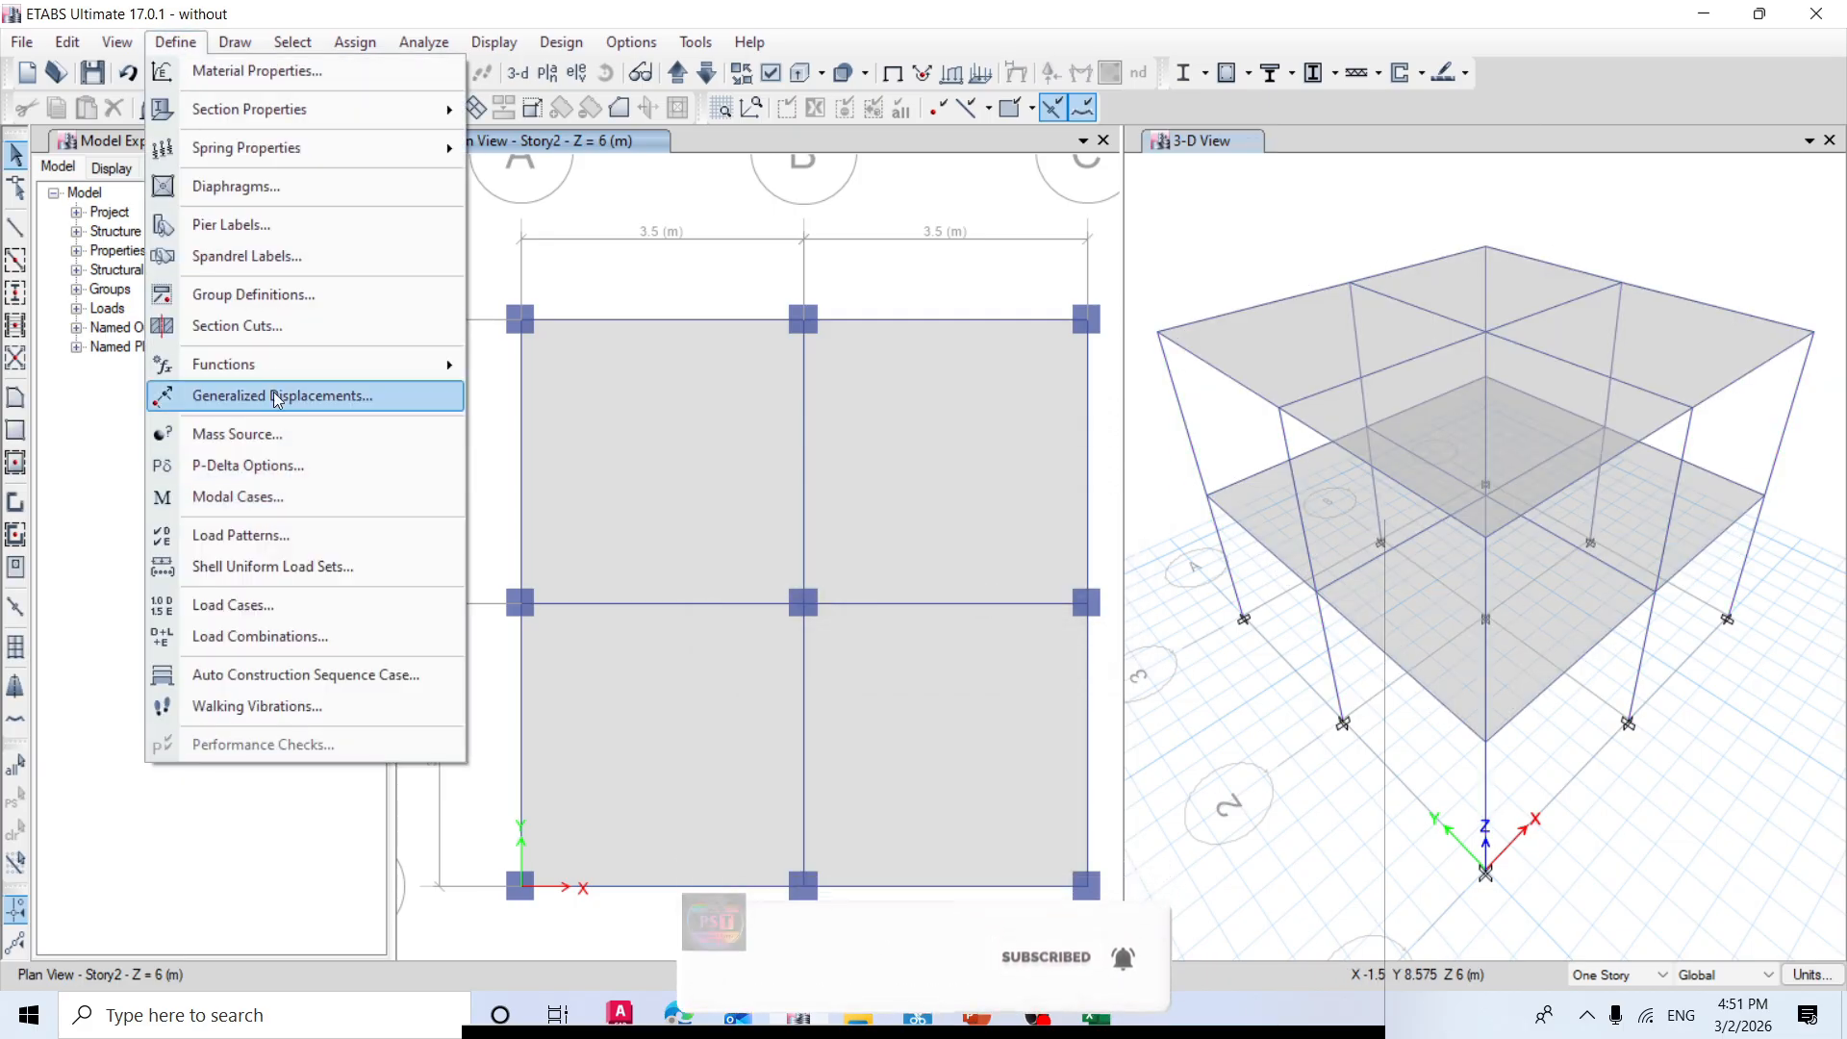
pyautogui.click(280, 606)
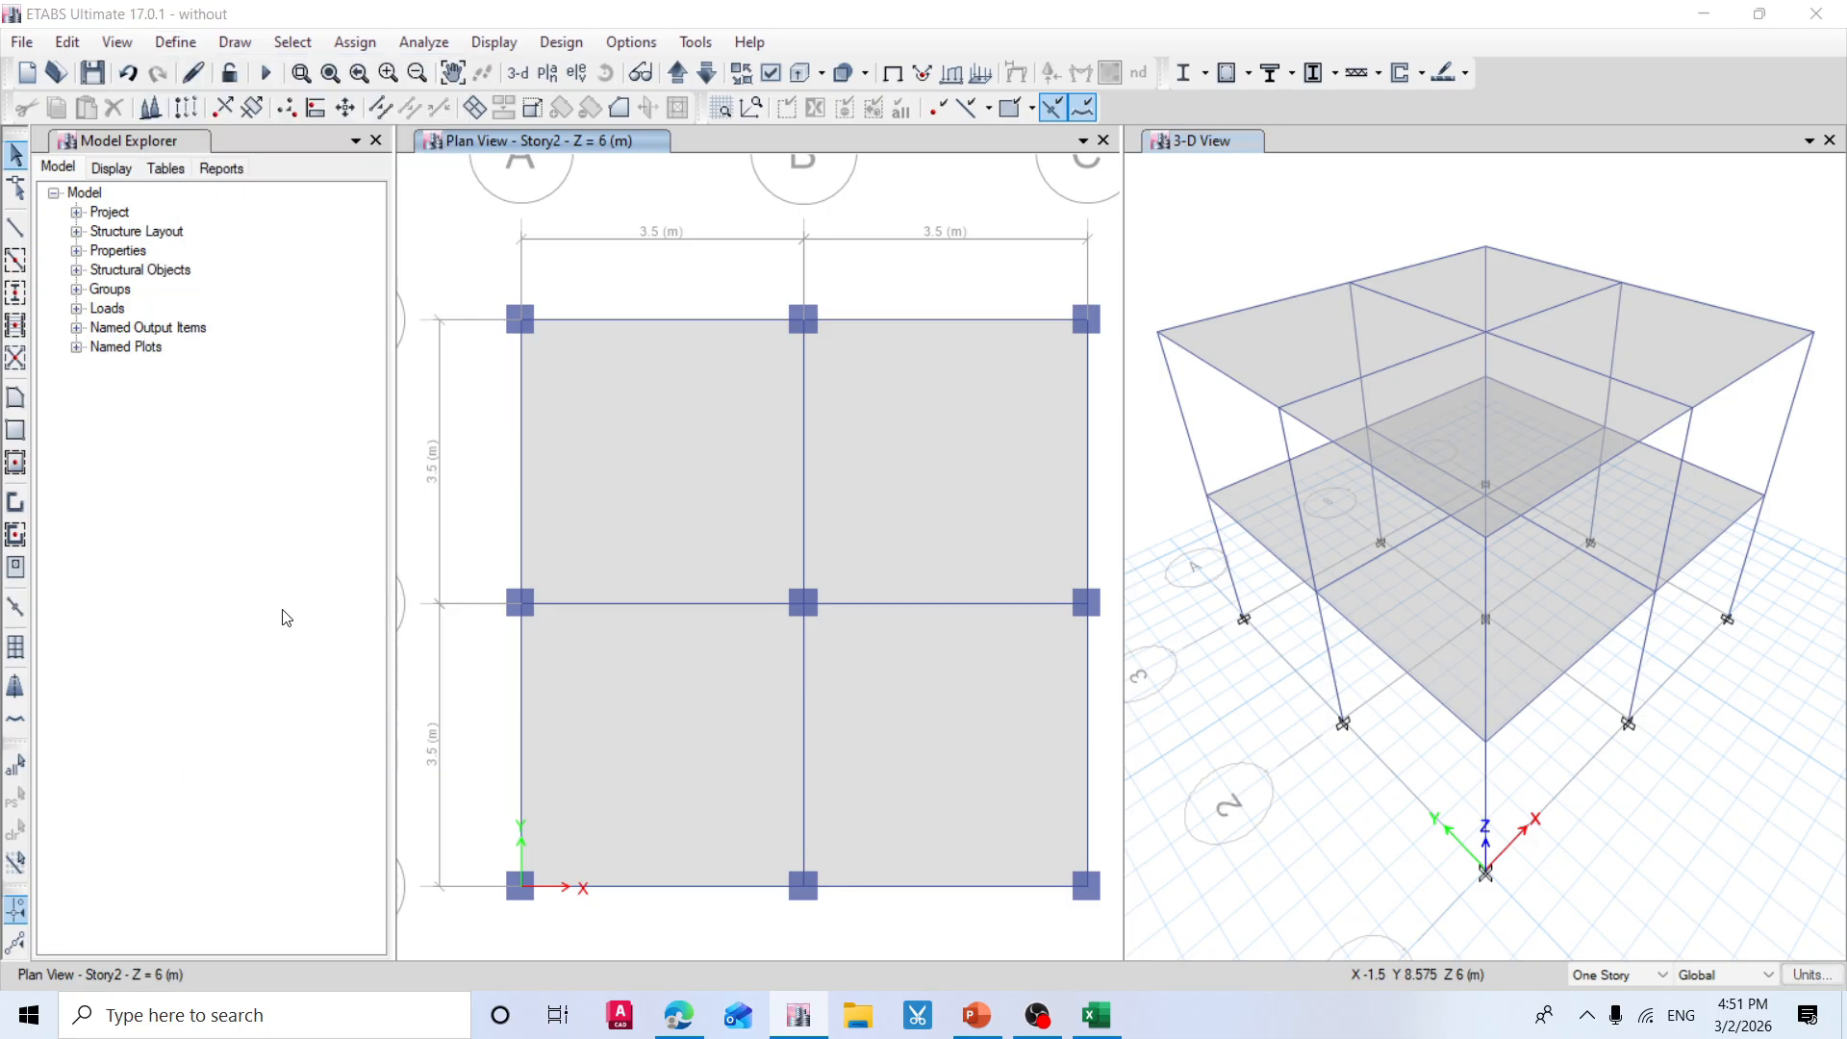
pyautogui.scroll(-1, 583, 577)
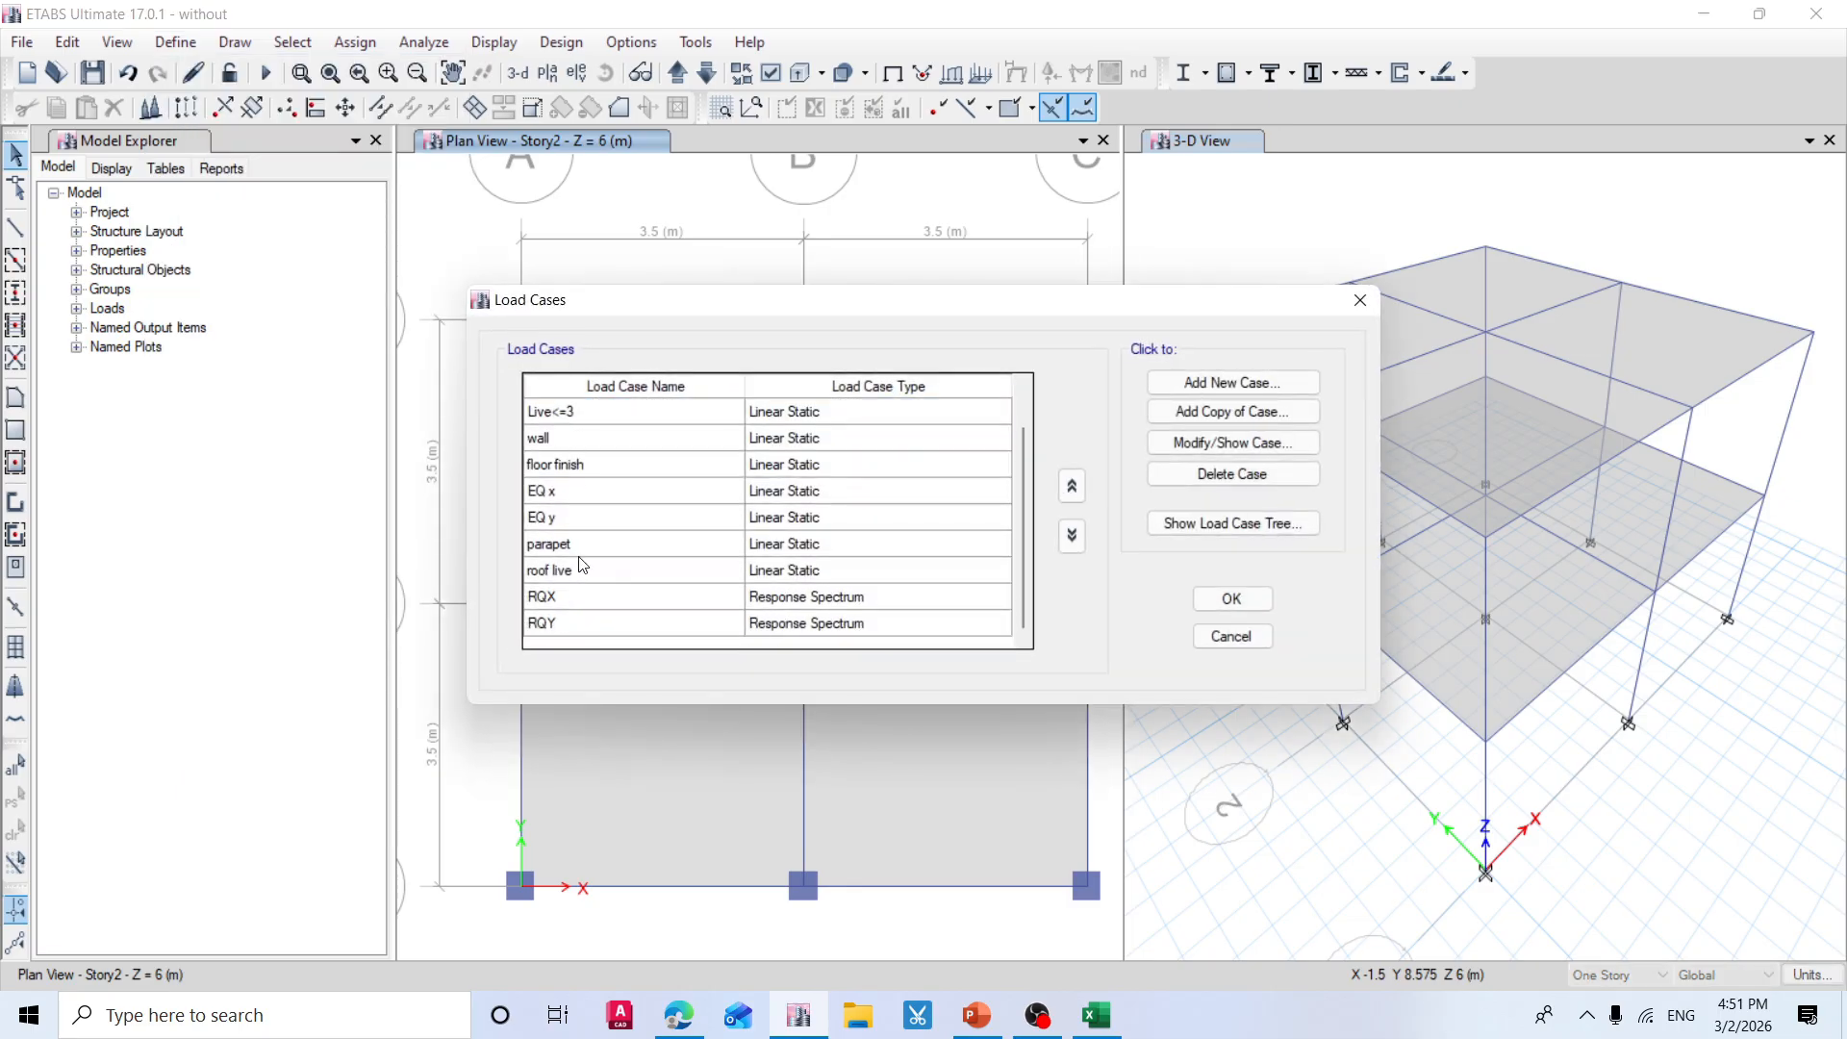
pyautogui.click(616, 599)
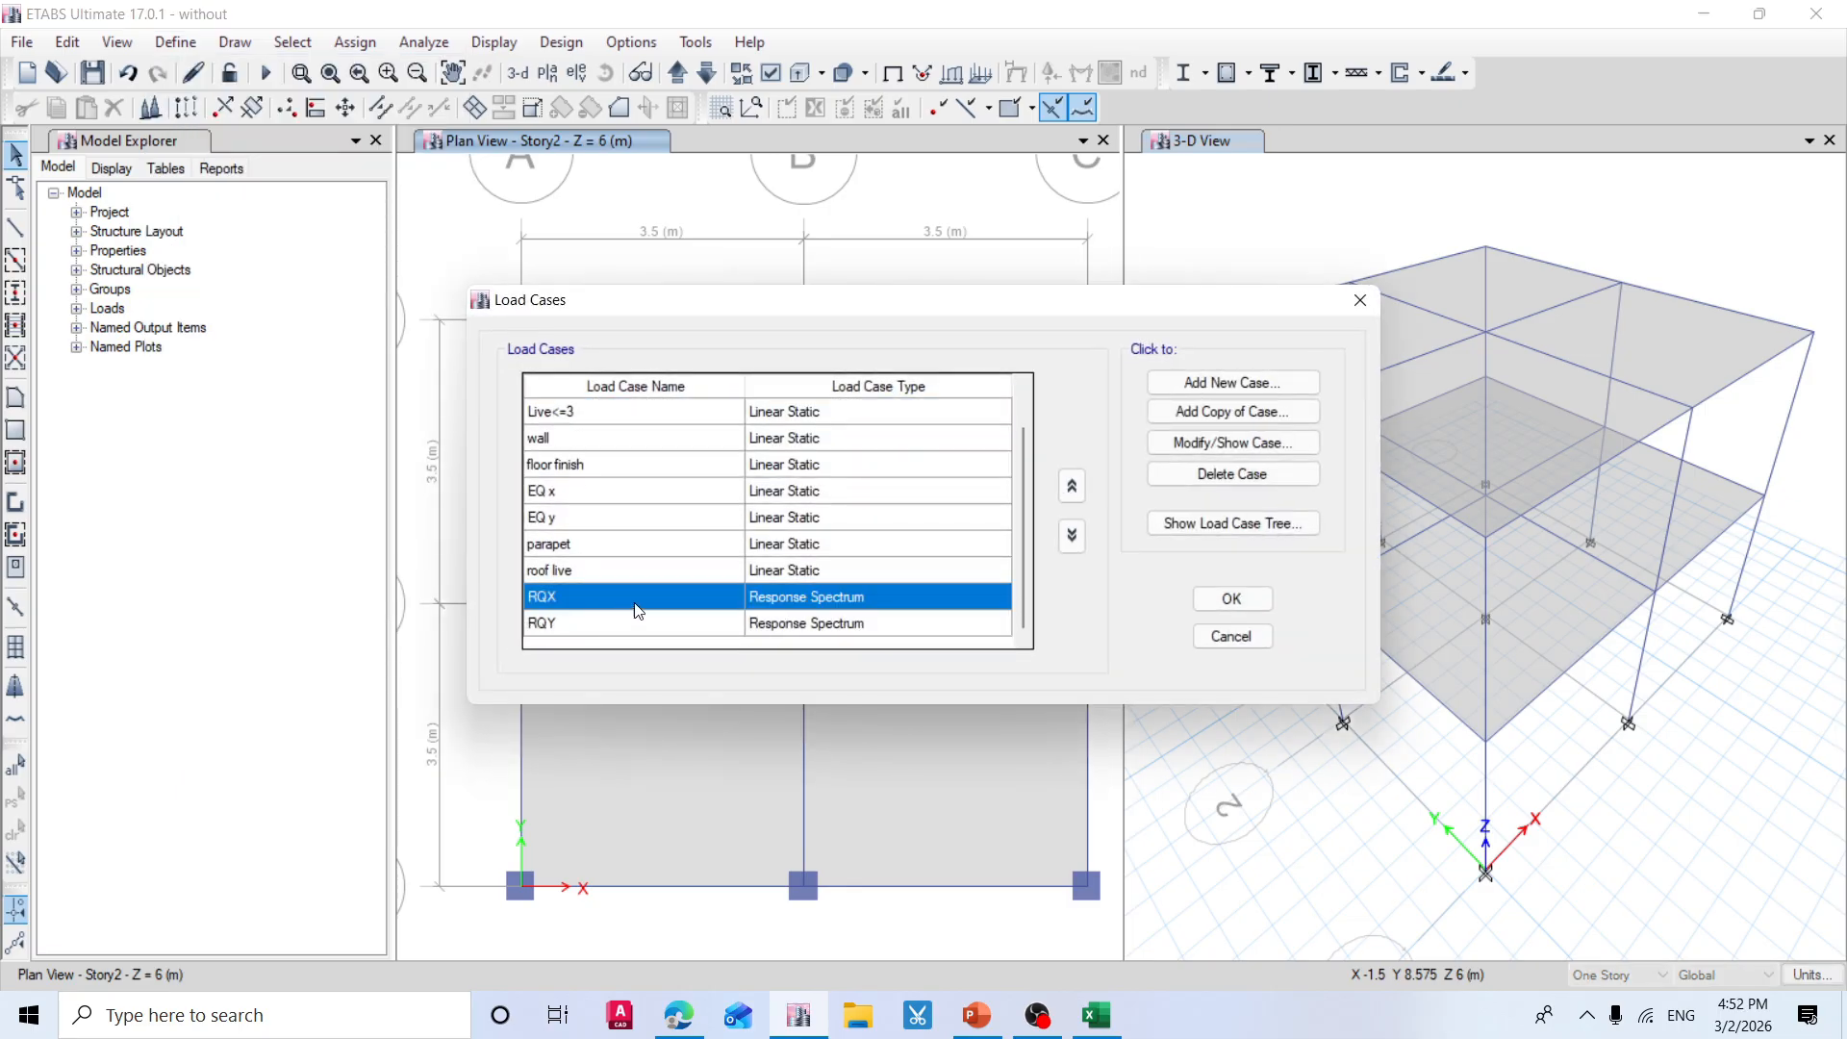
pyautogui.click(1232, 442)
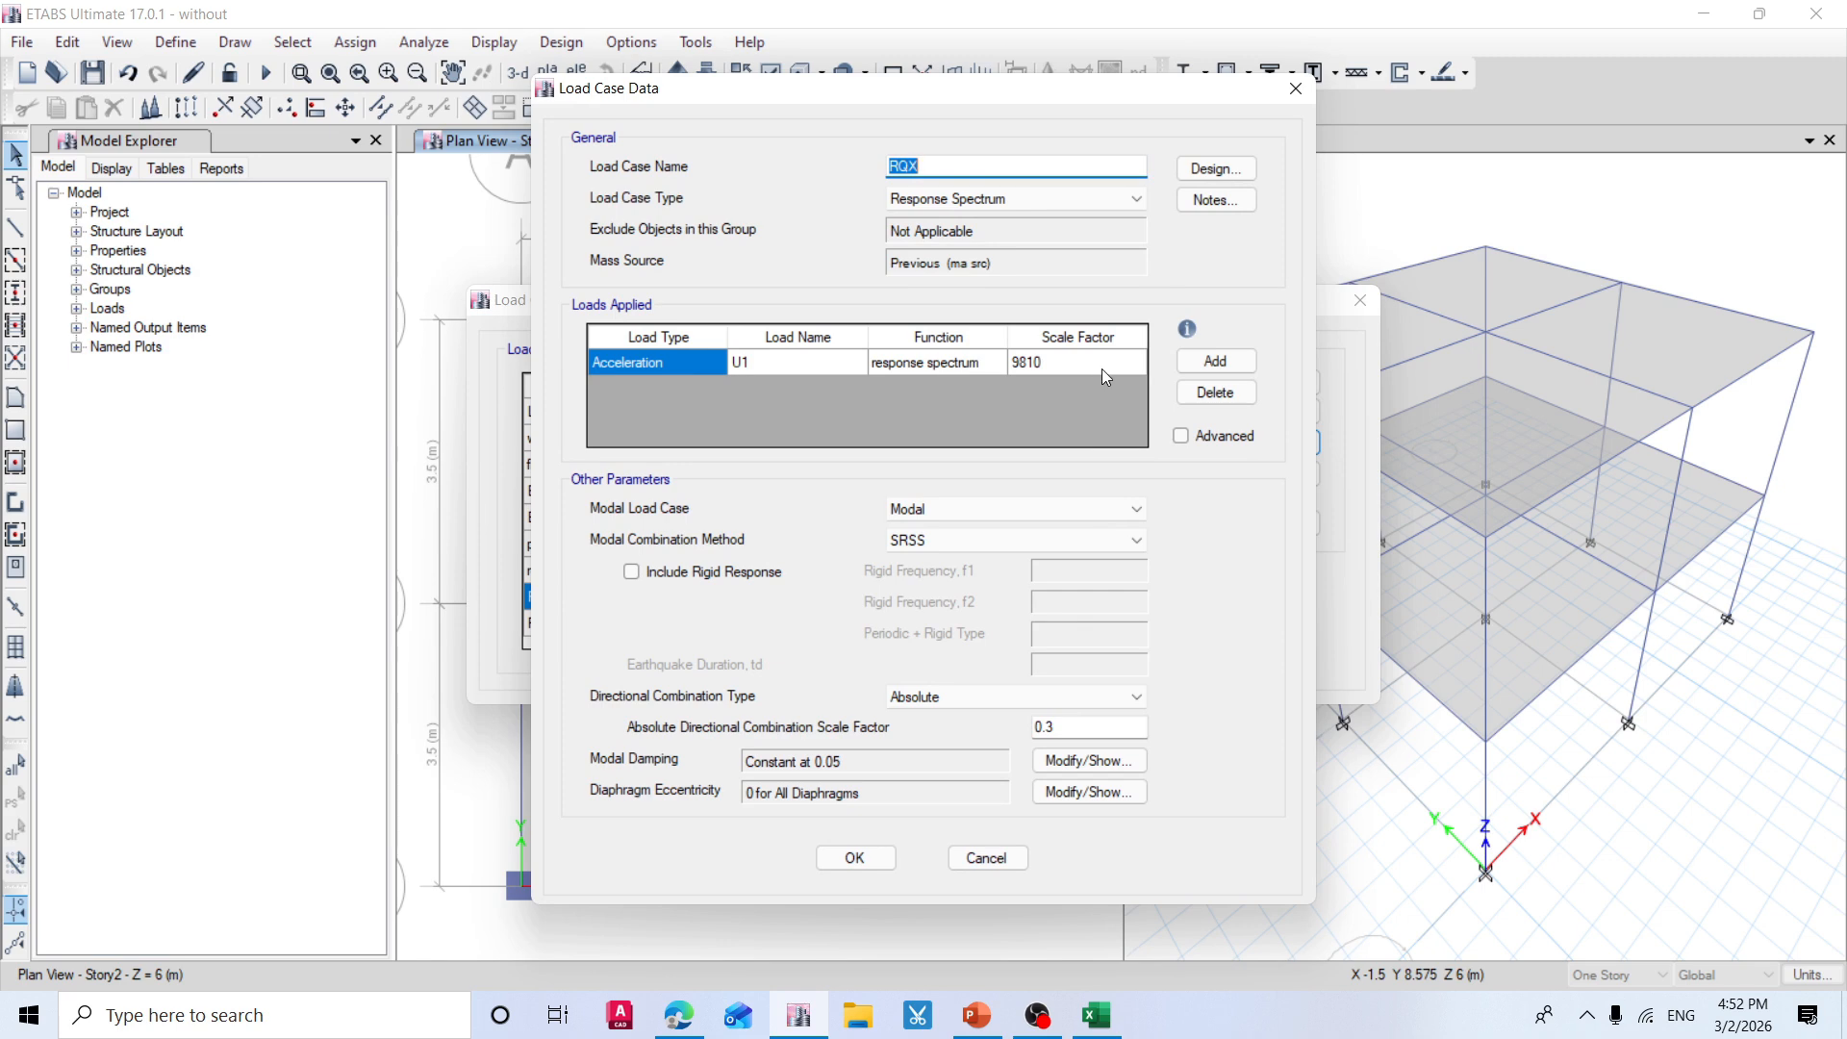
pyautogui.click(1110, 367)
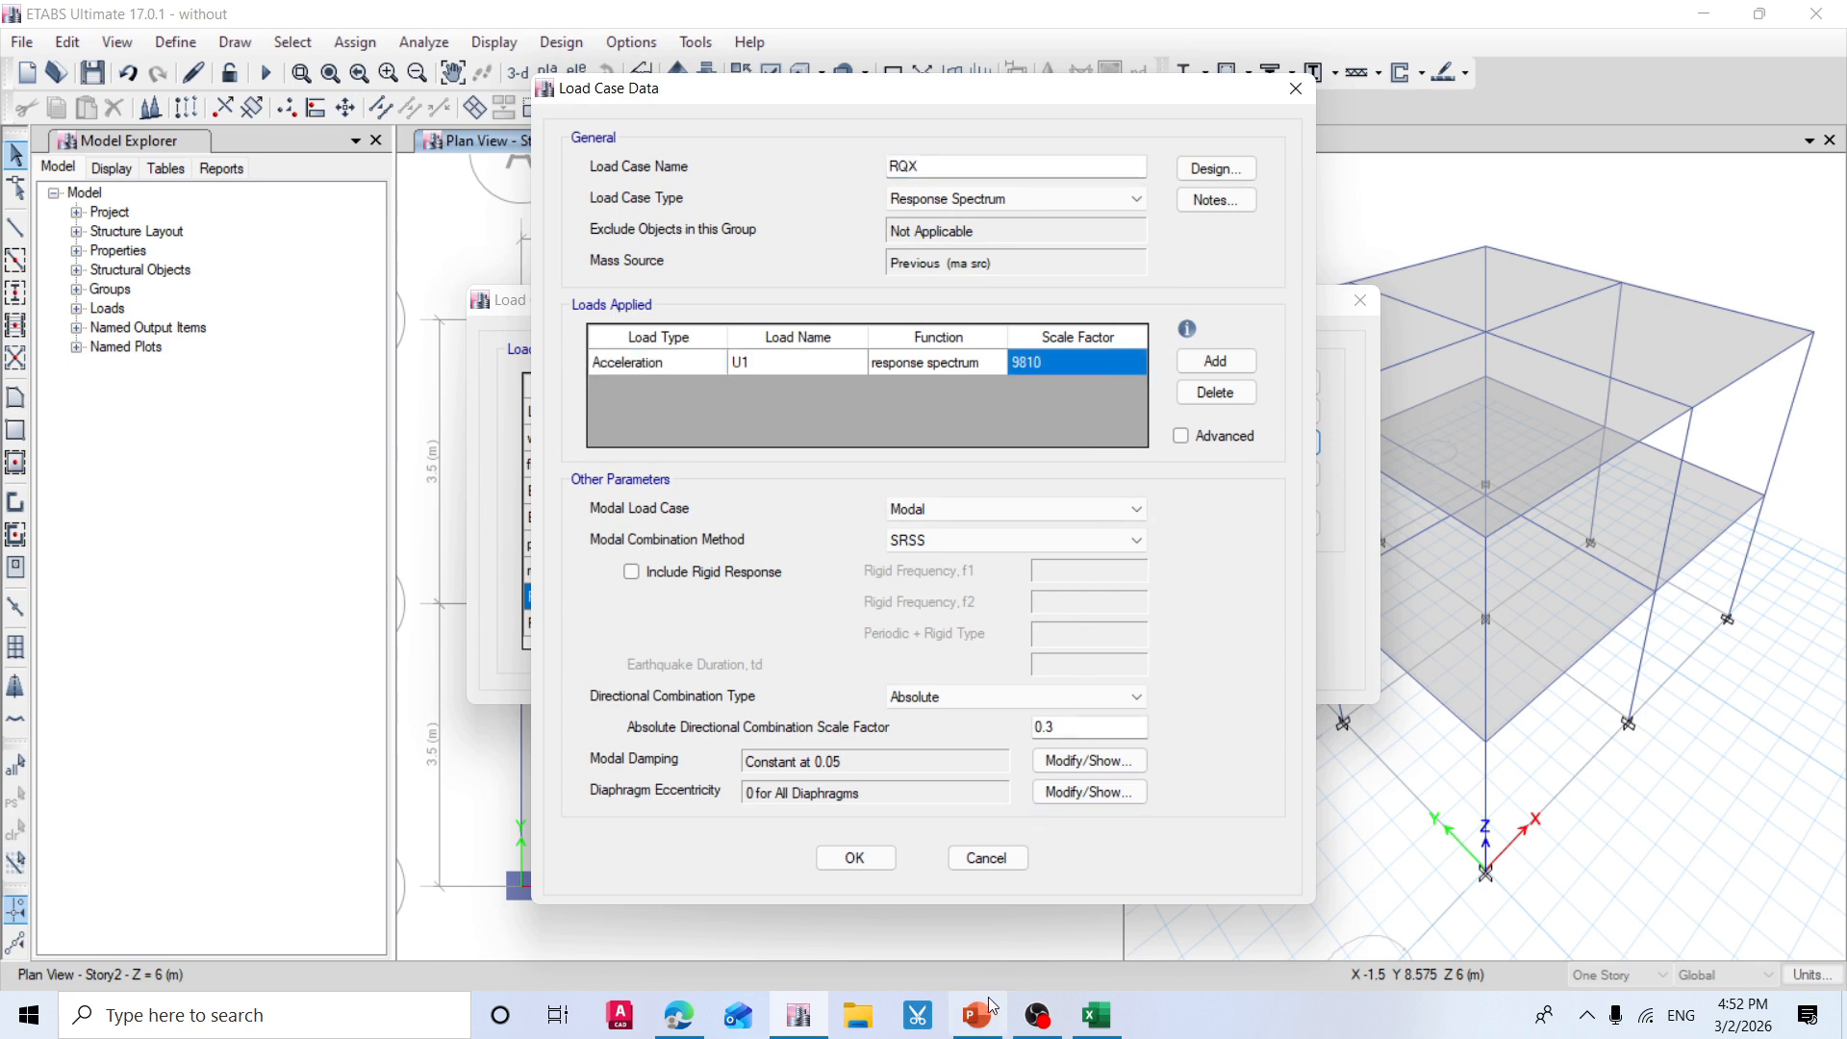
pyautogui.moveTo(976, 1015)
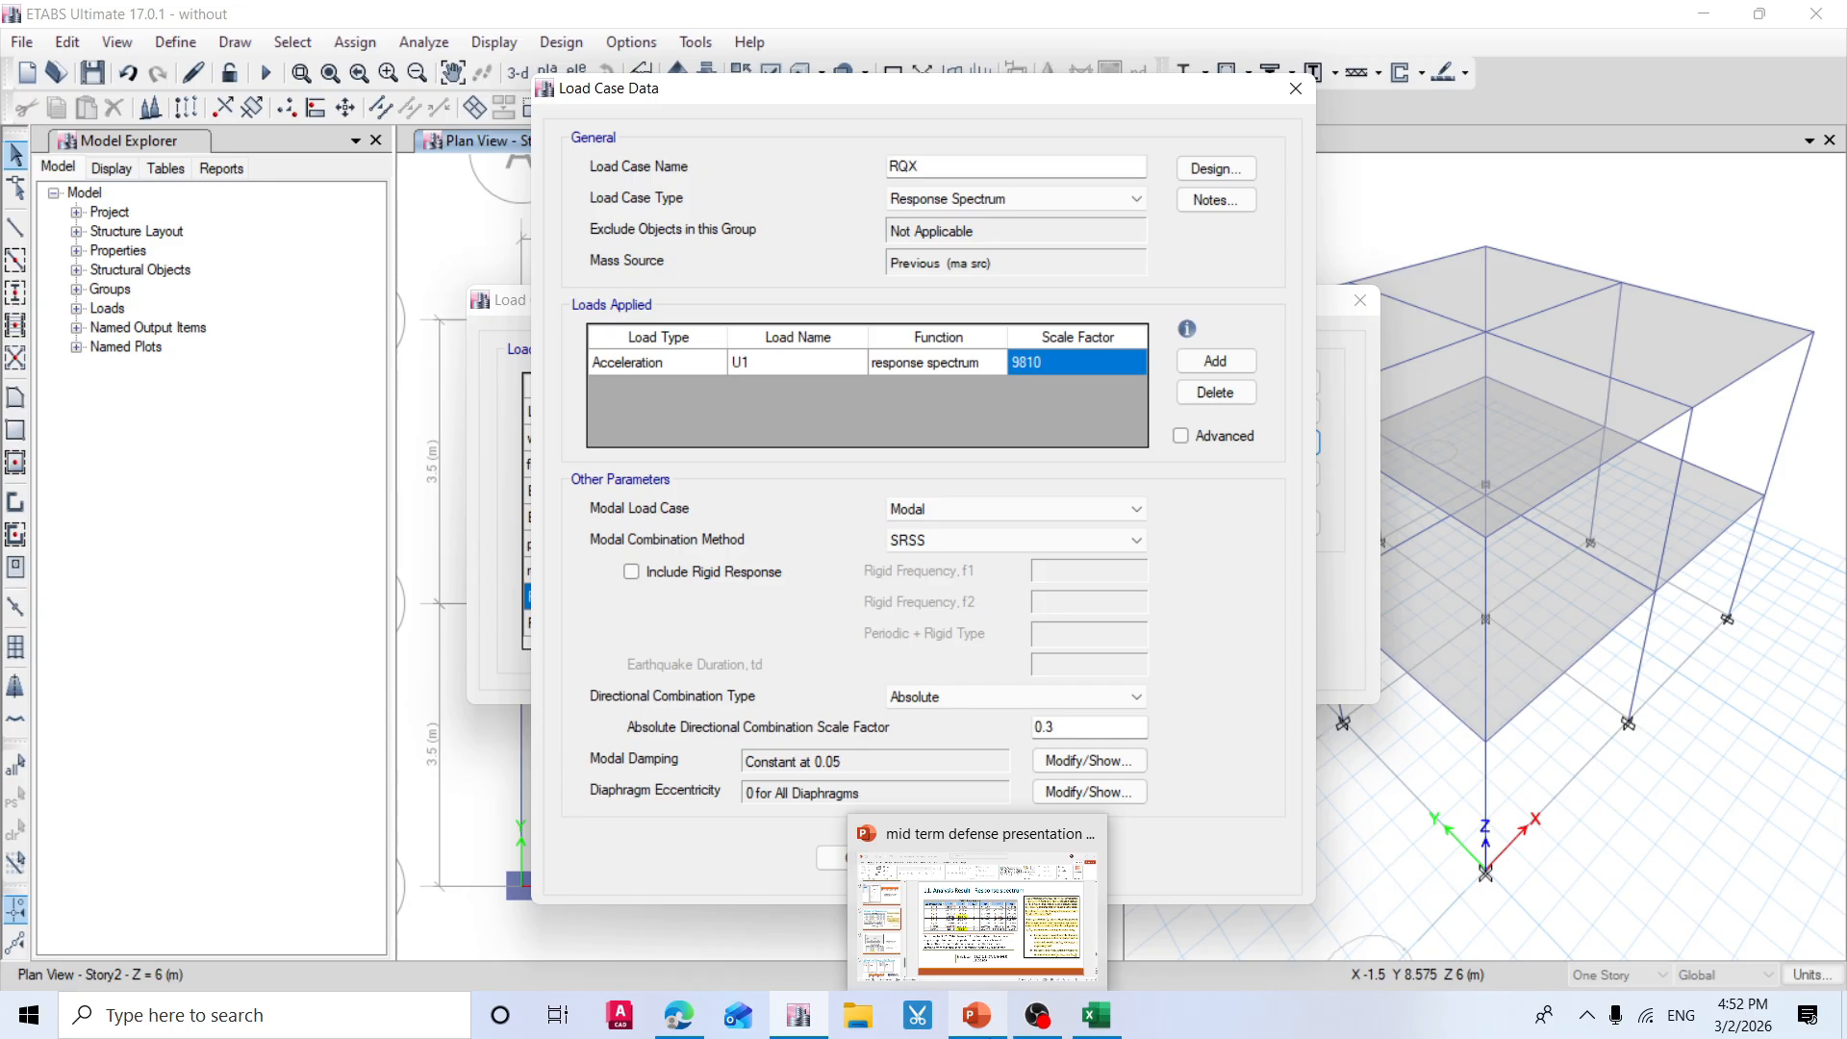
pyautogui.click(1101, 1016)
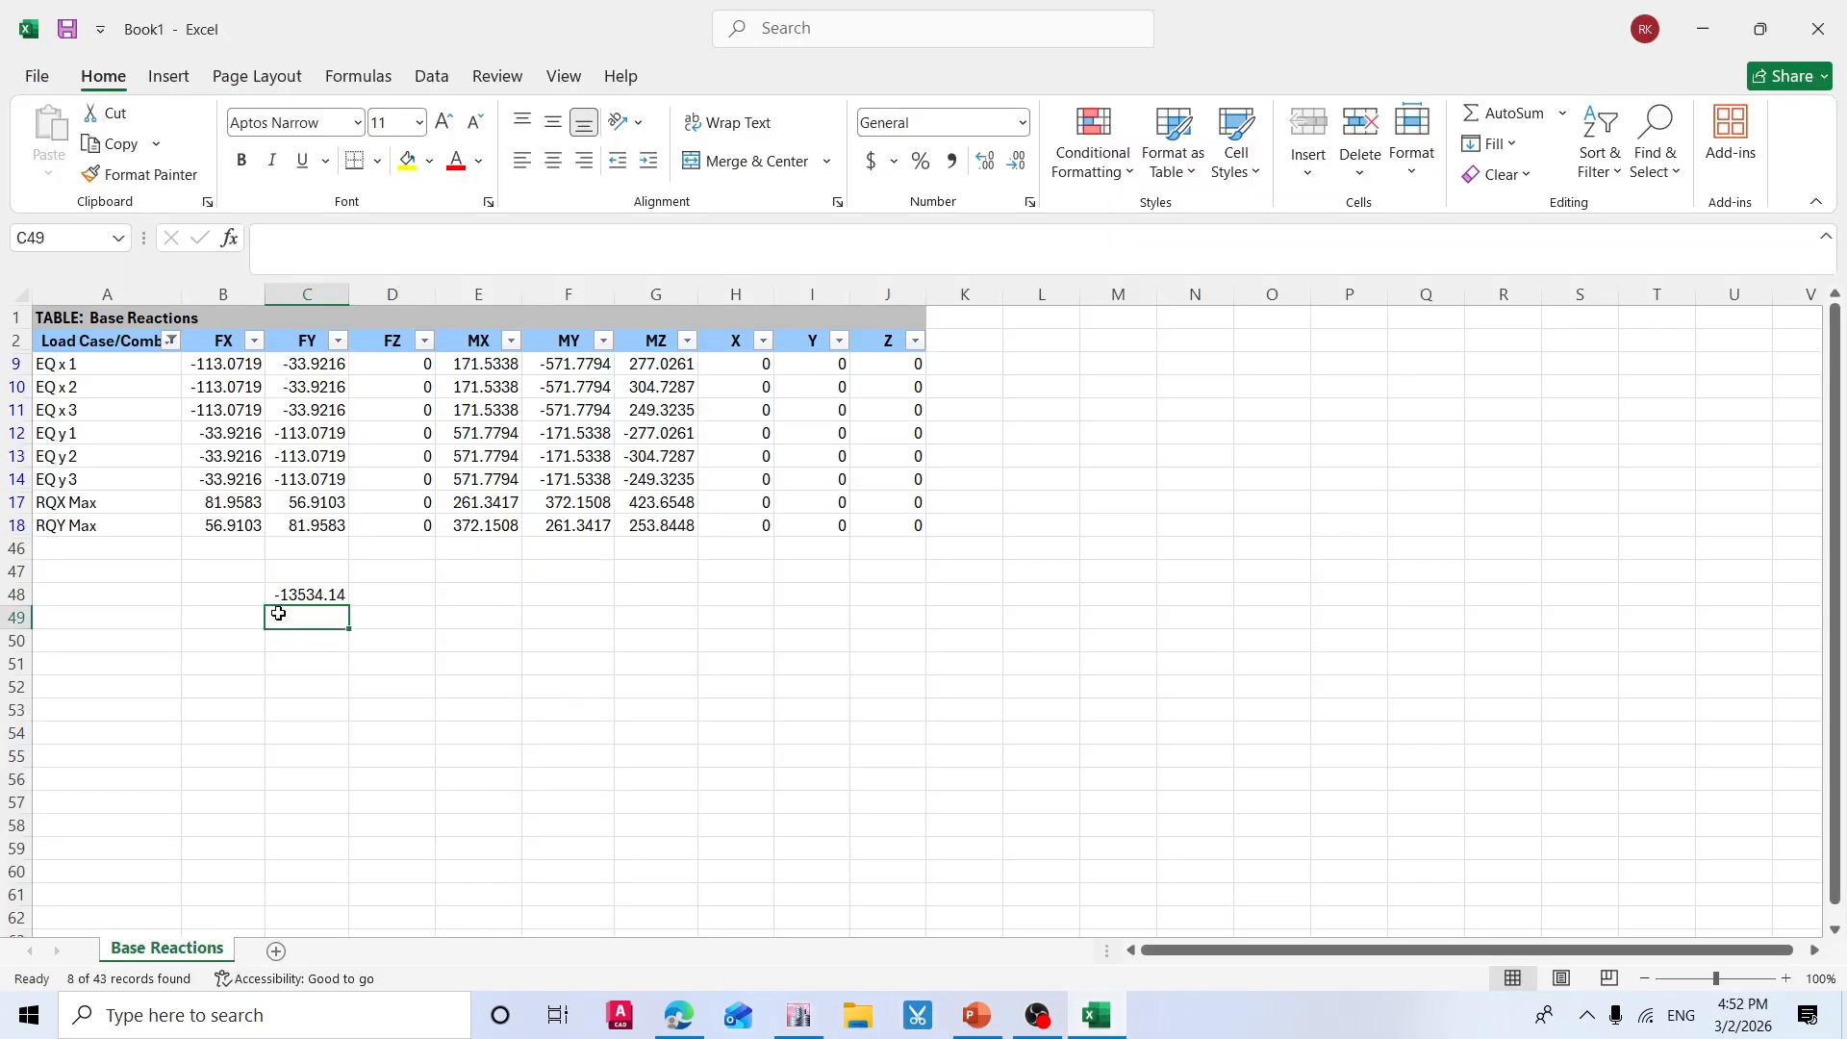
pyautogui.click(1698, 28)
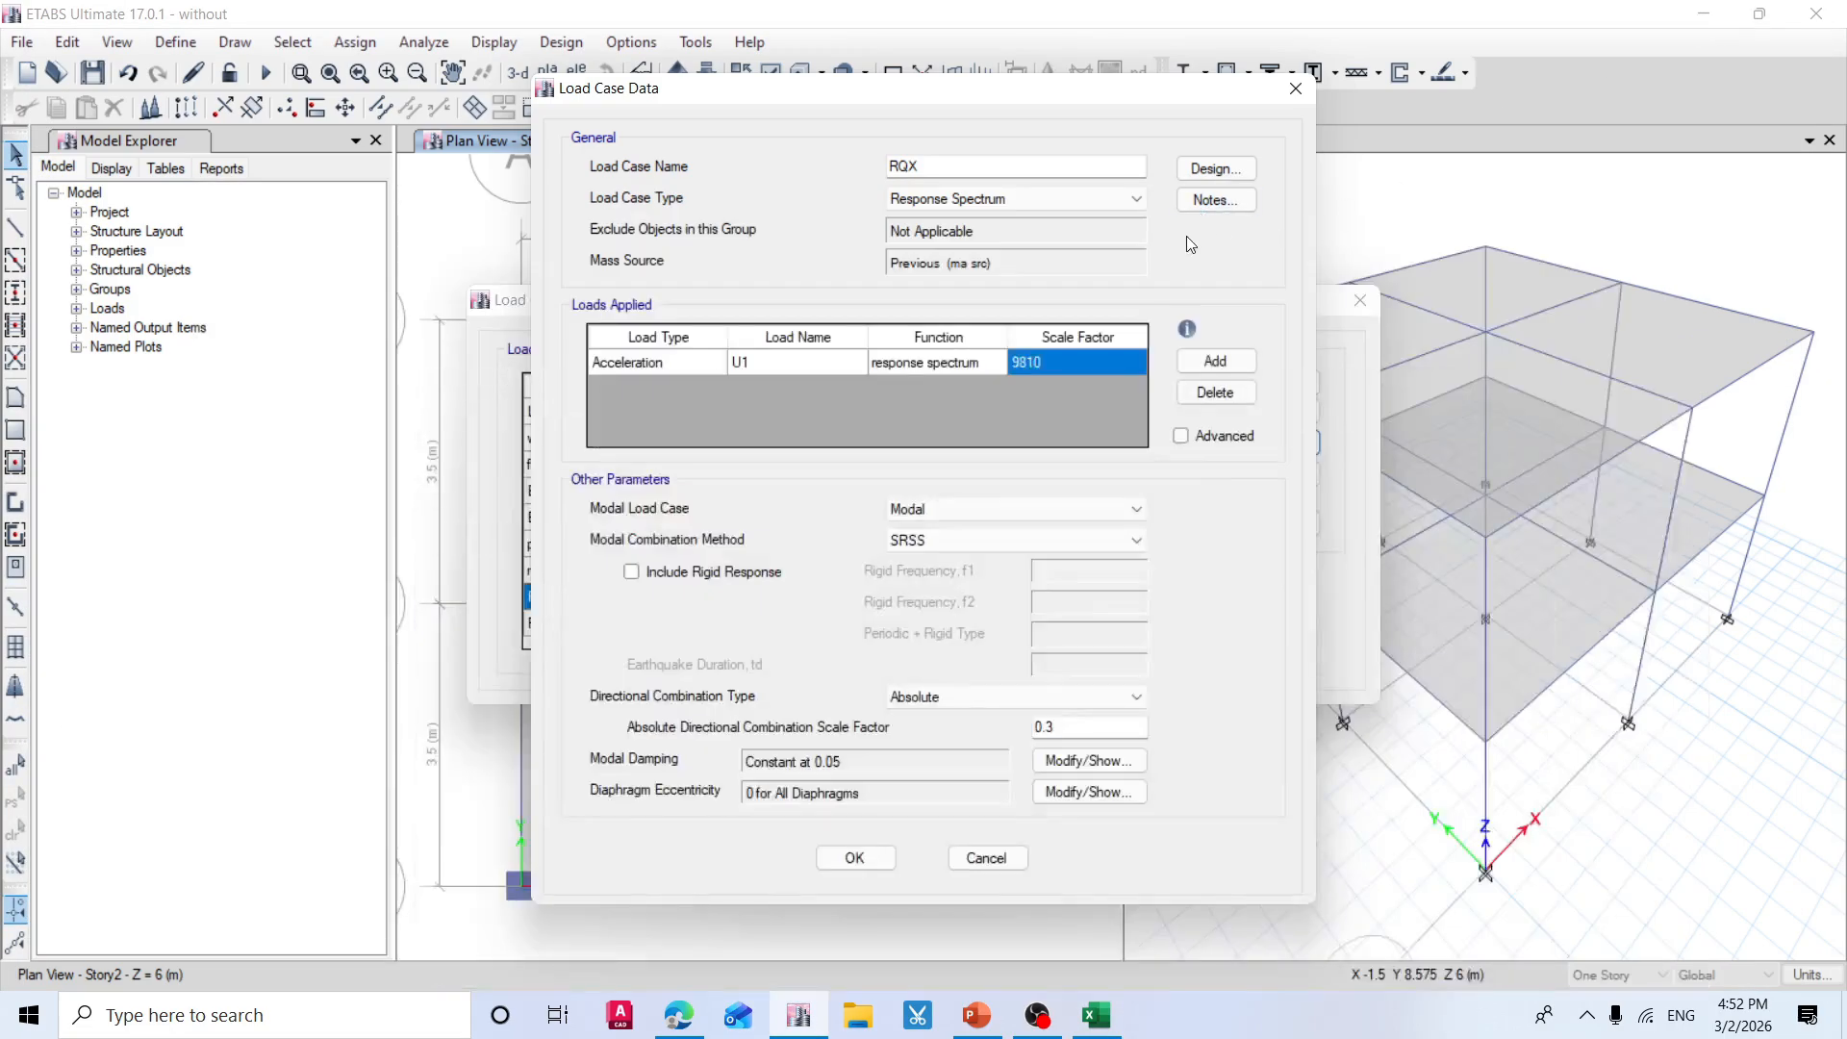
pyautogui.write('13534.')
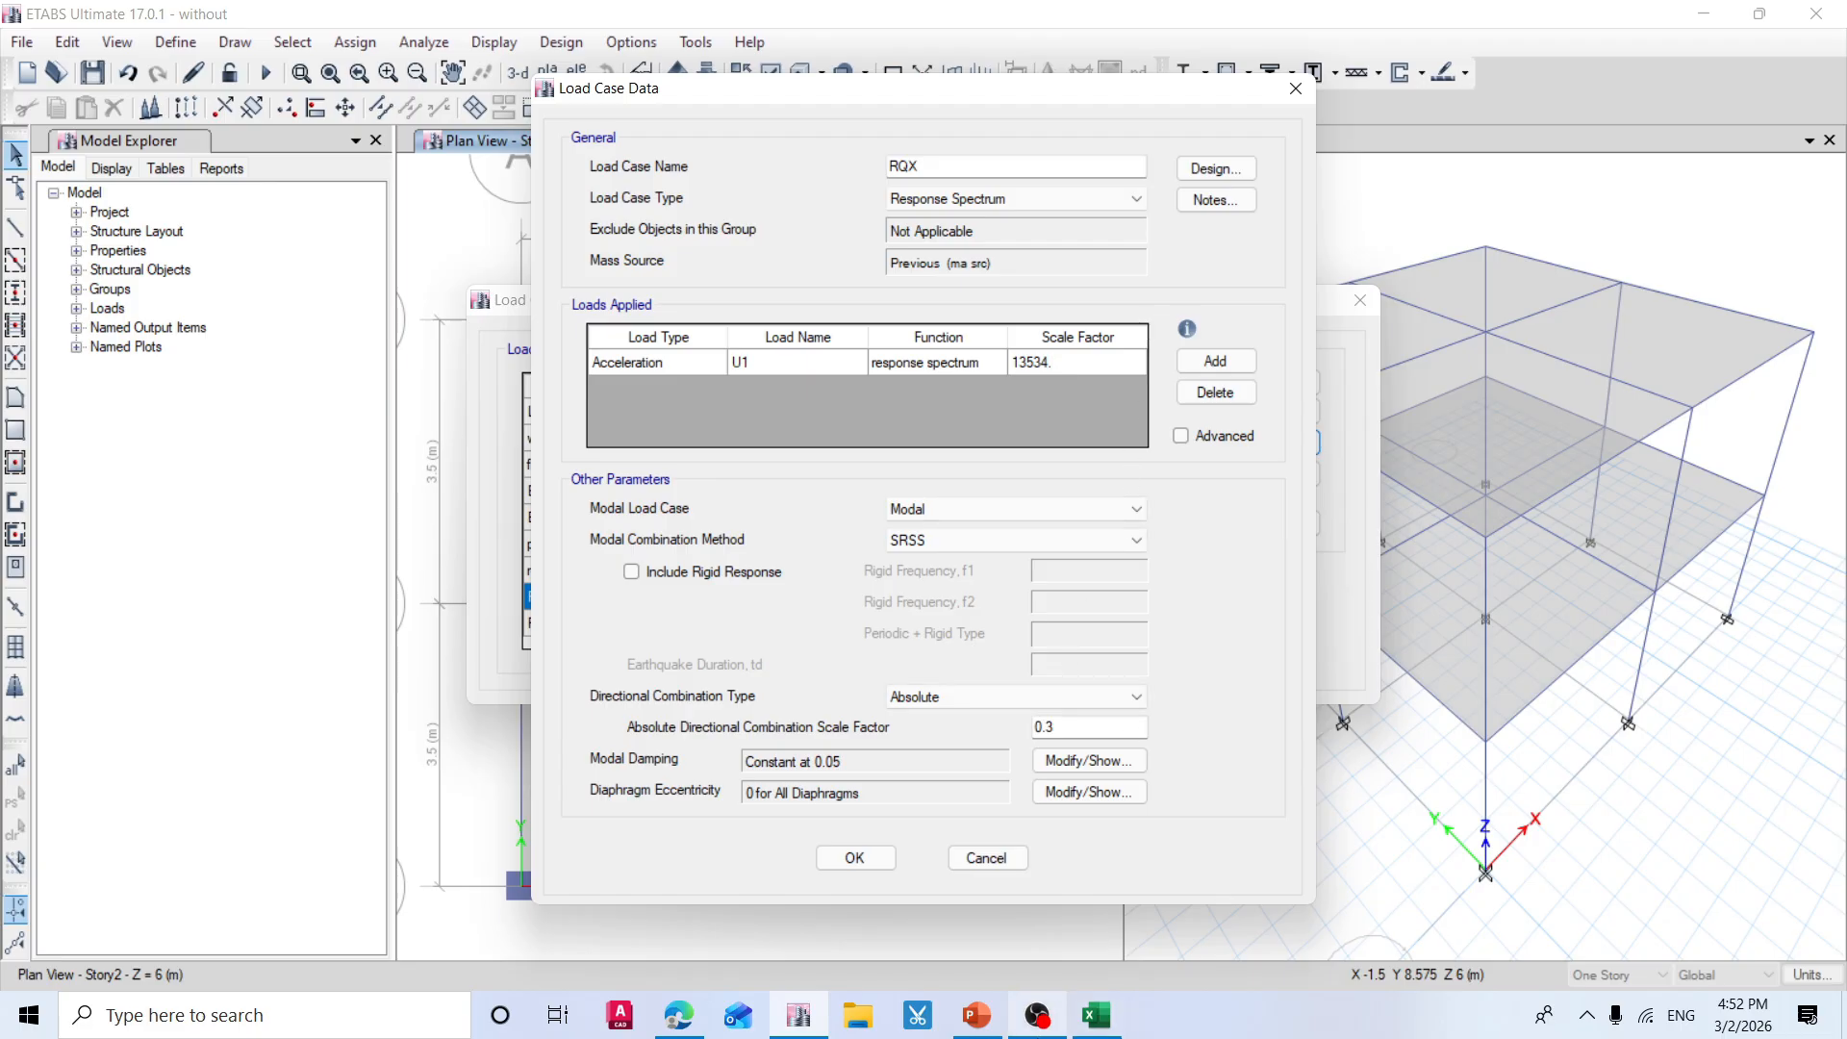
pyautogui.click(1095, 1028)
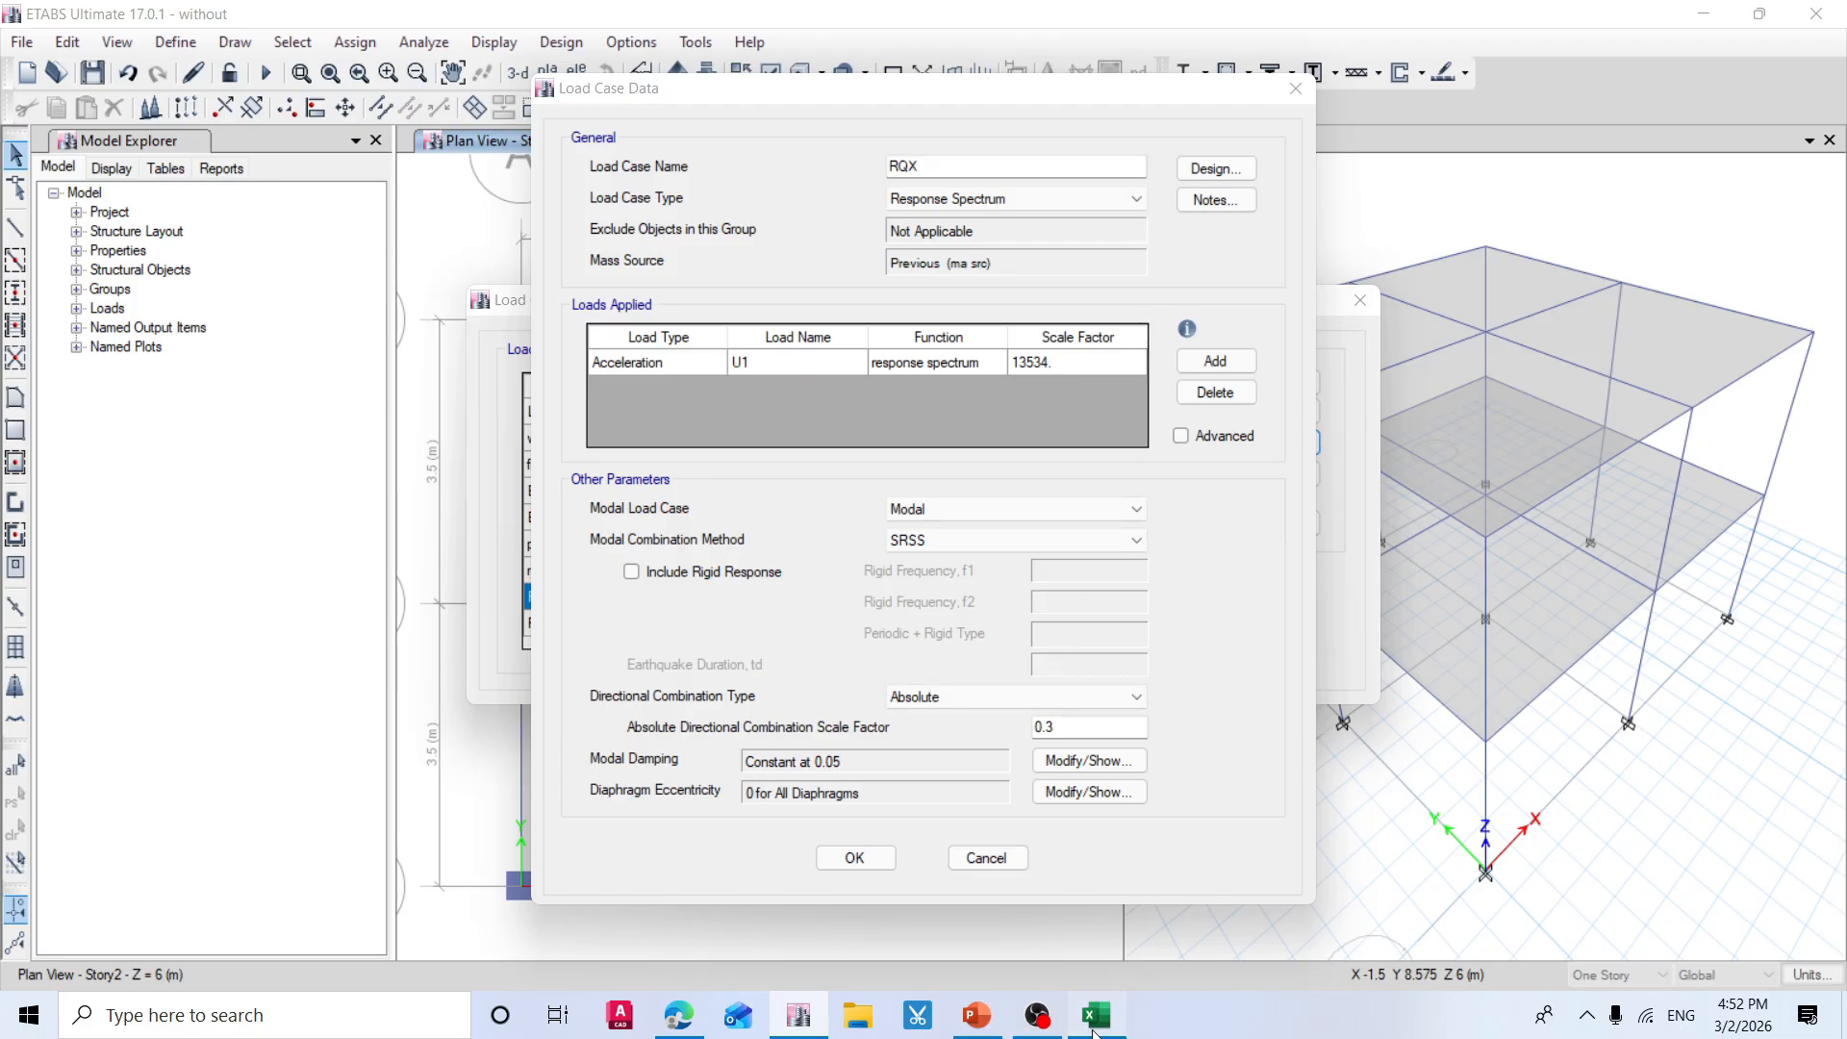
pyautogui.click(1702, 29)
pyautogui.click(854, 858)
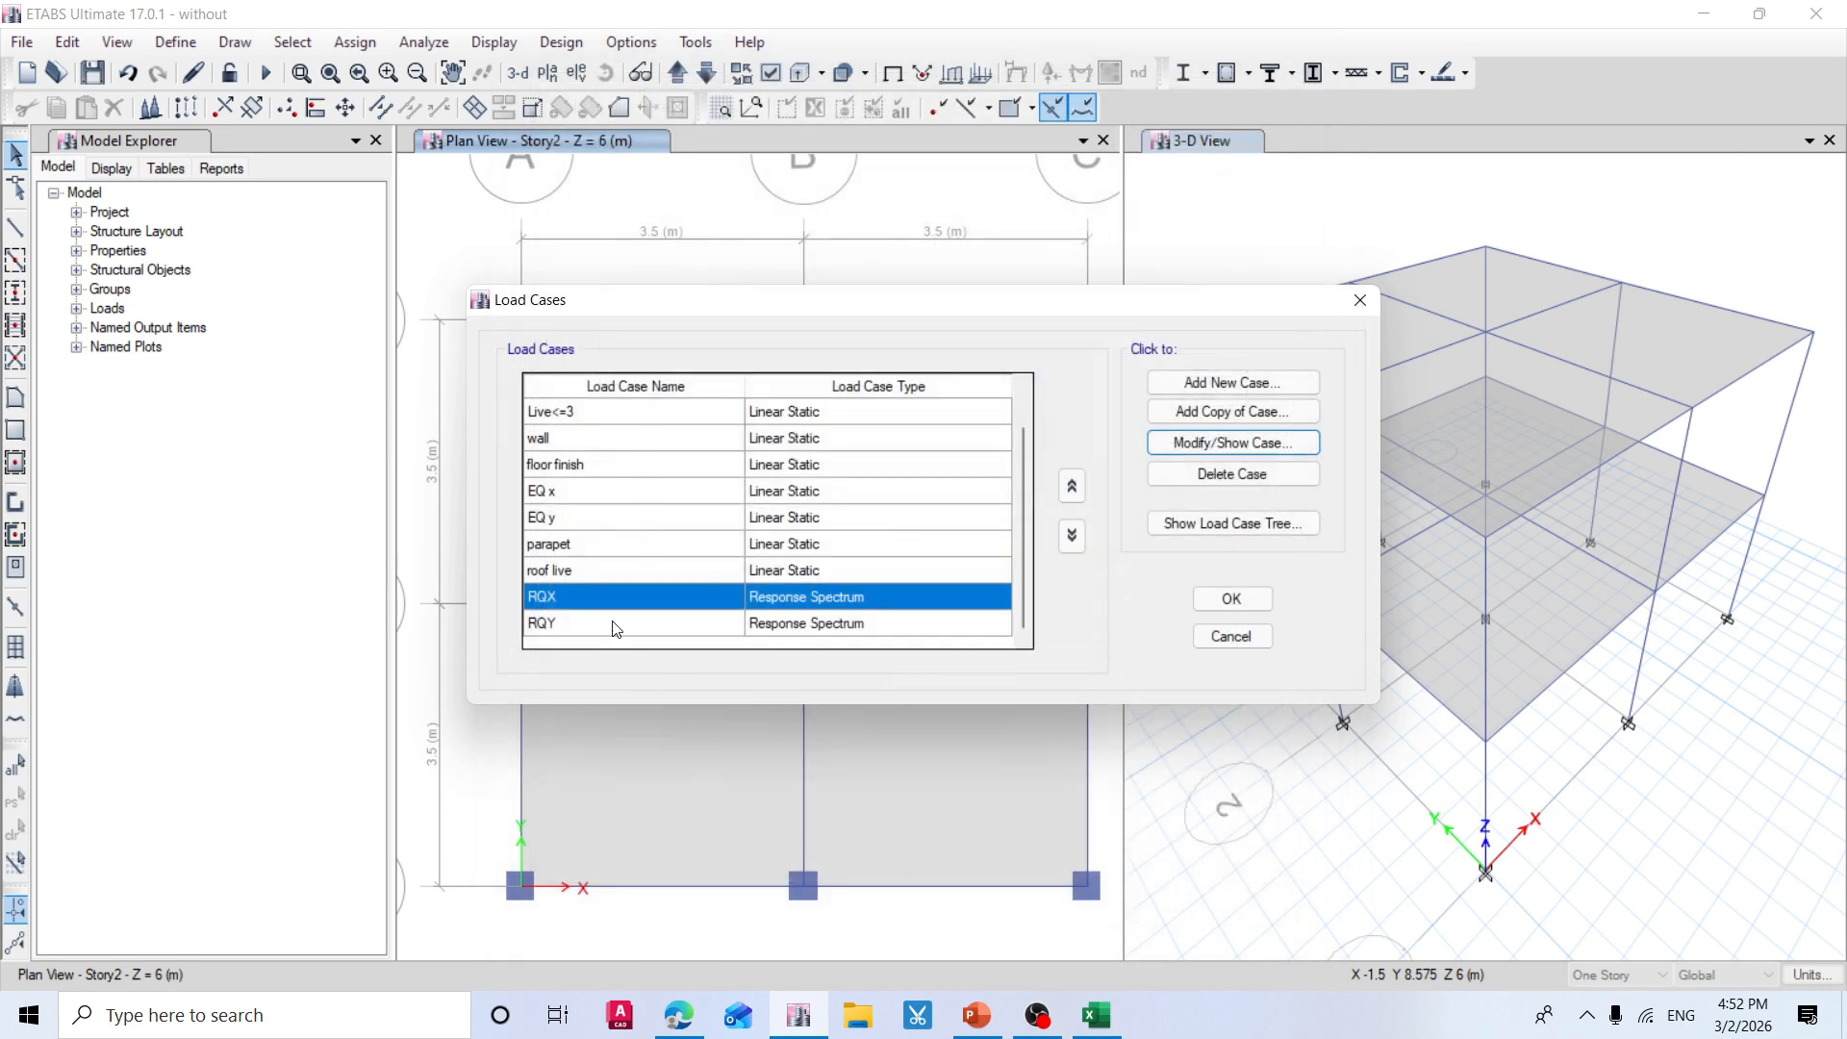
# Select the RQY load case, check the RQY Max FY reaction in the Excel worksheet, and return to ETABS.
pyautogui.click(615, 625)
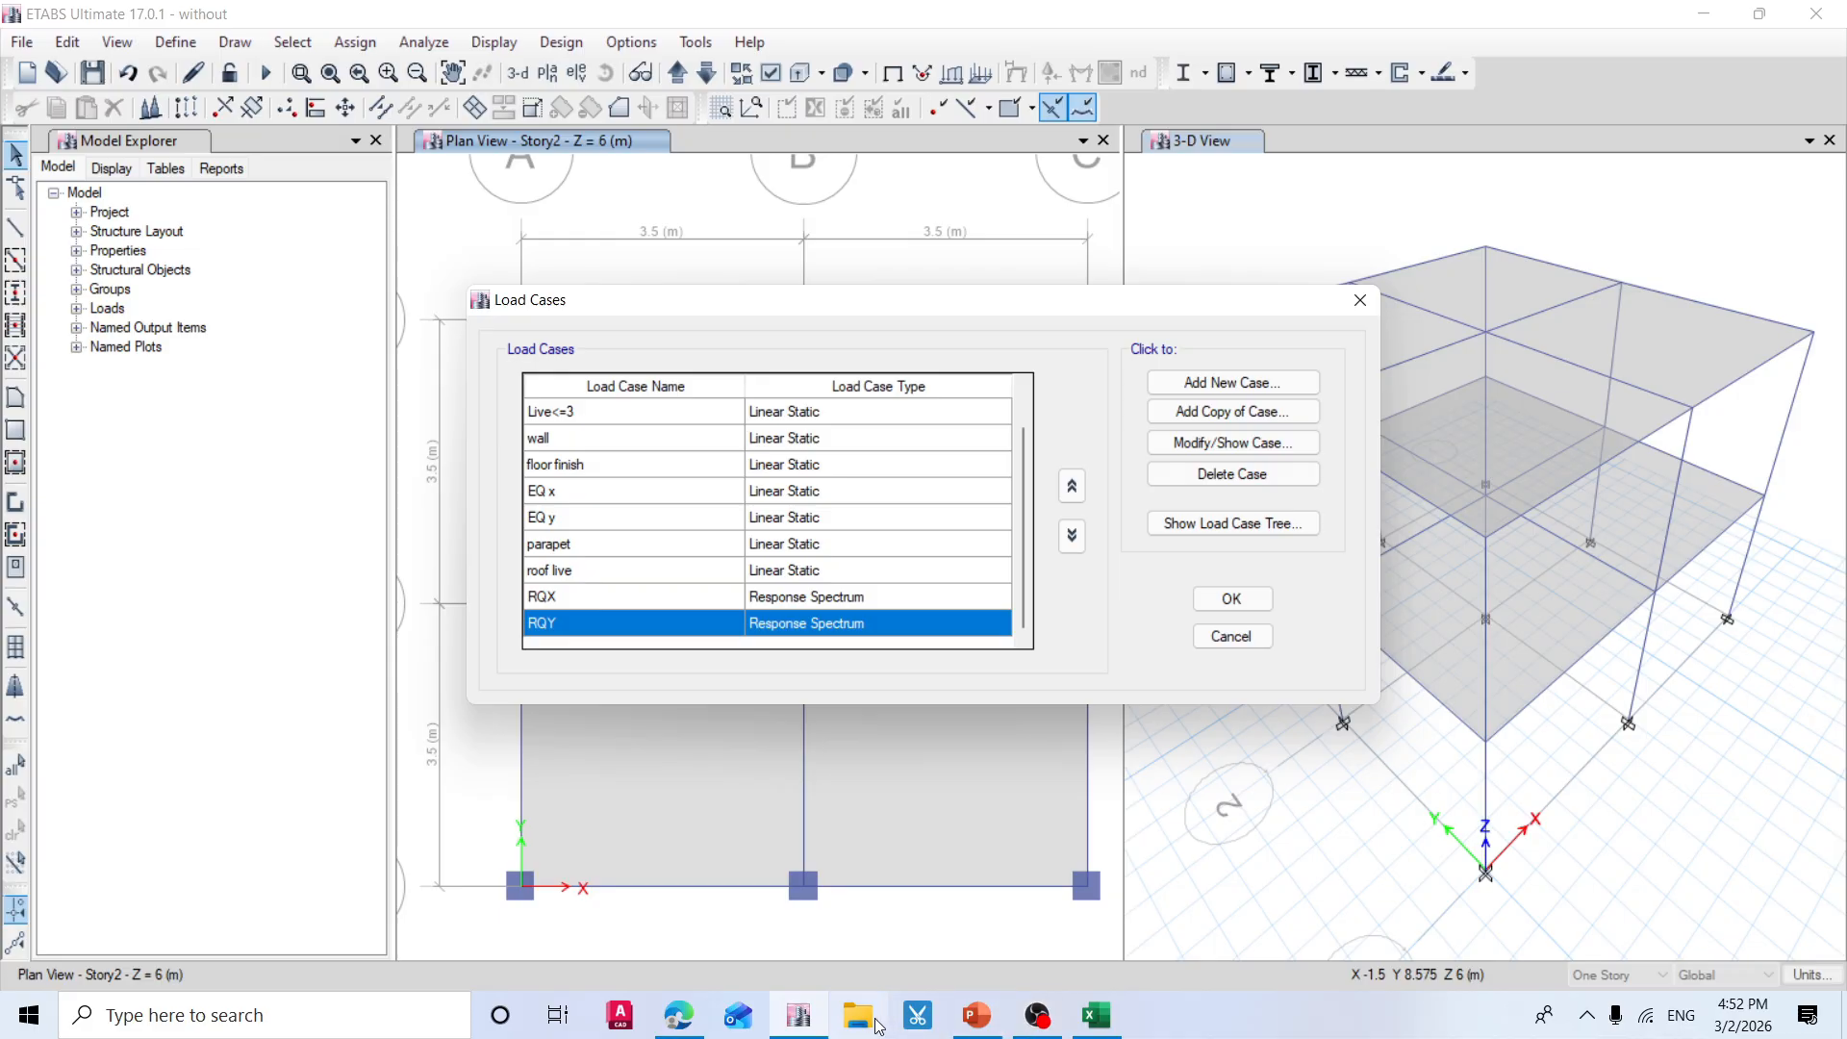
pyautogui.click(1097, 1015)
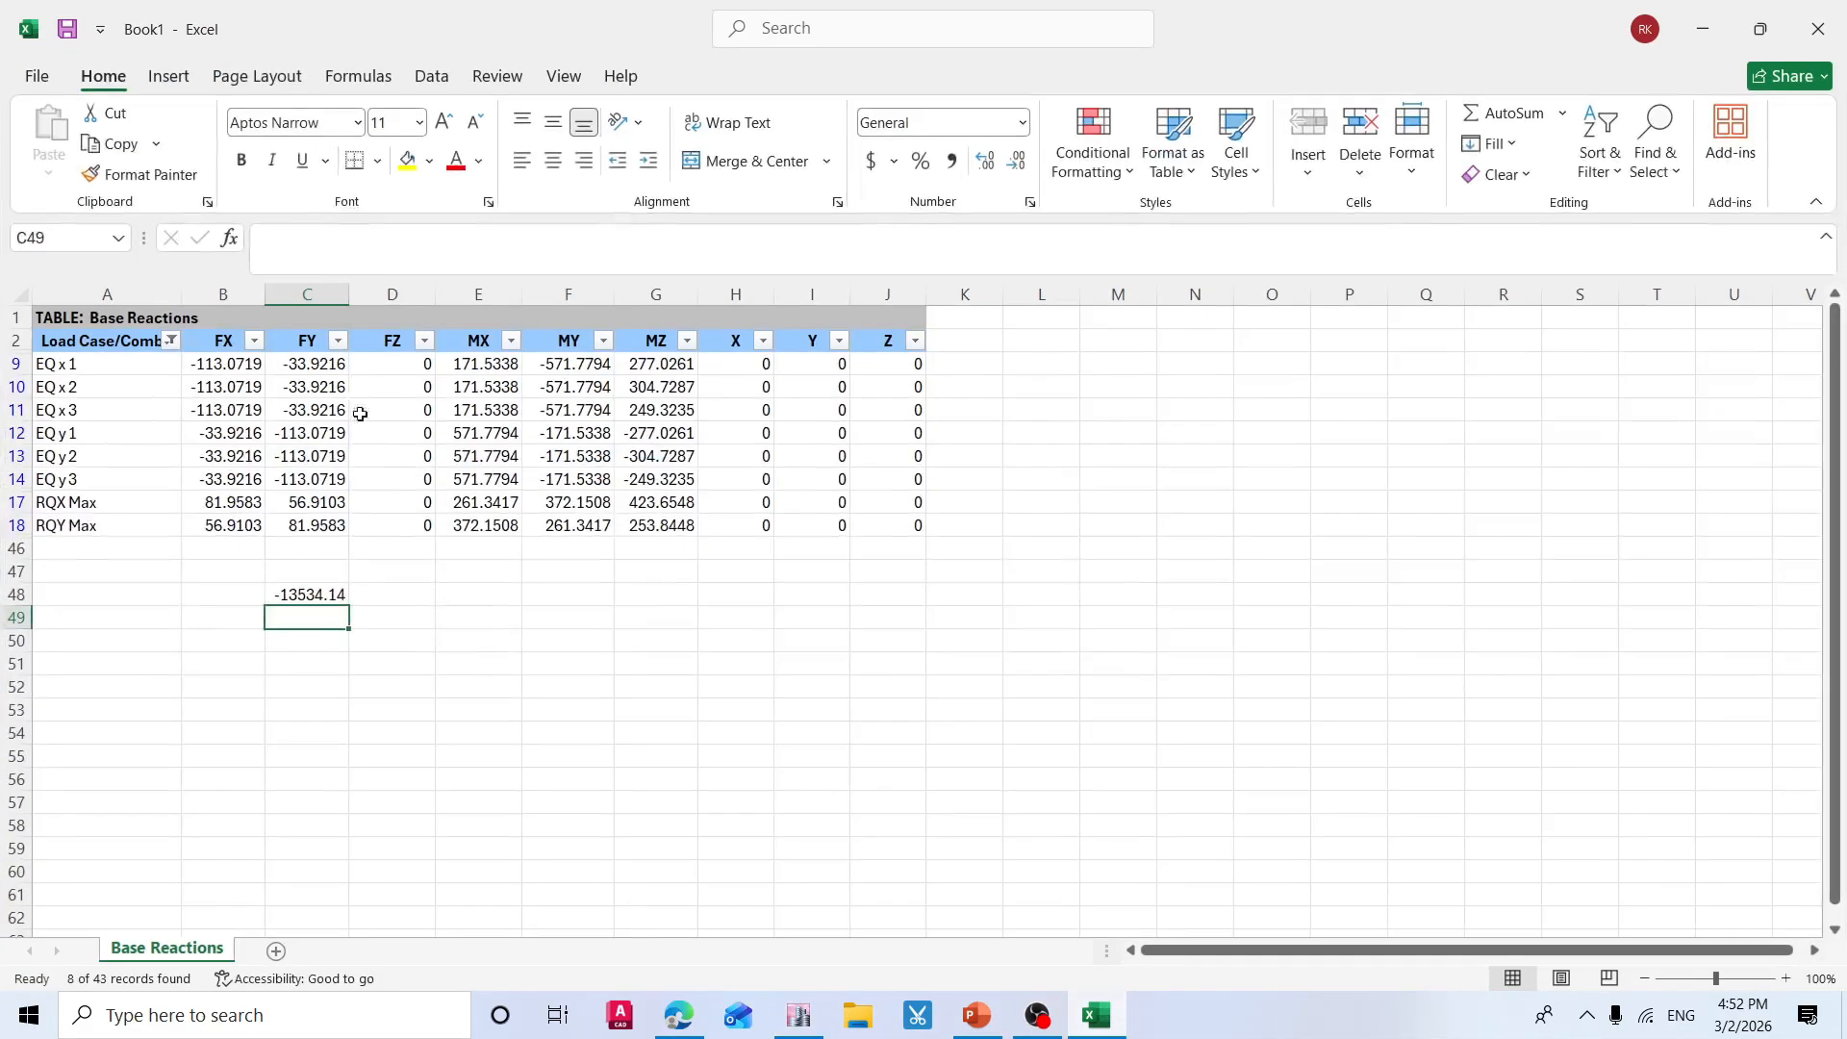
pyautogui.click(316, 527)
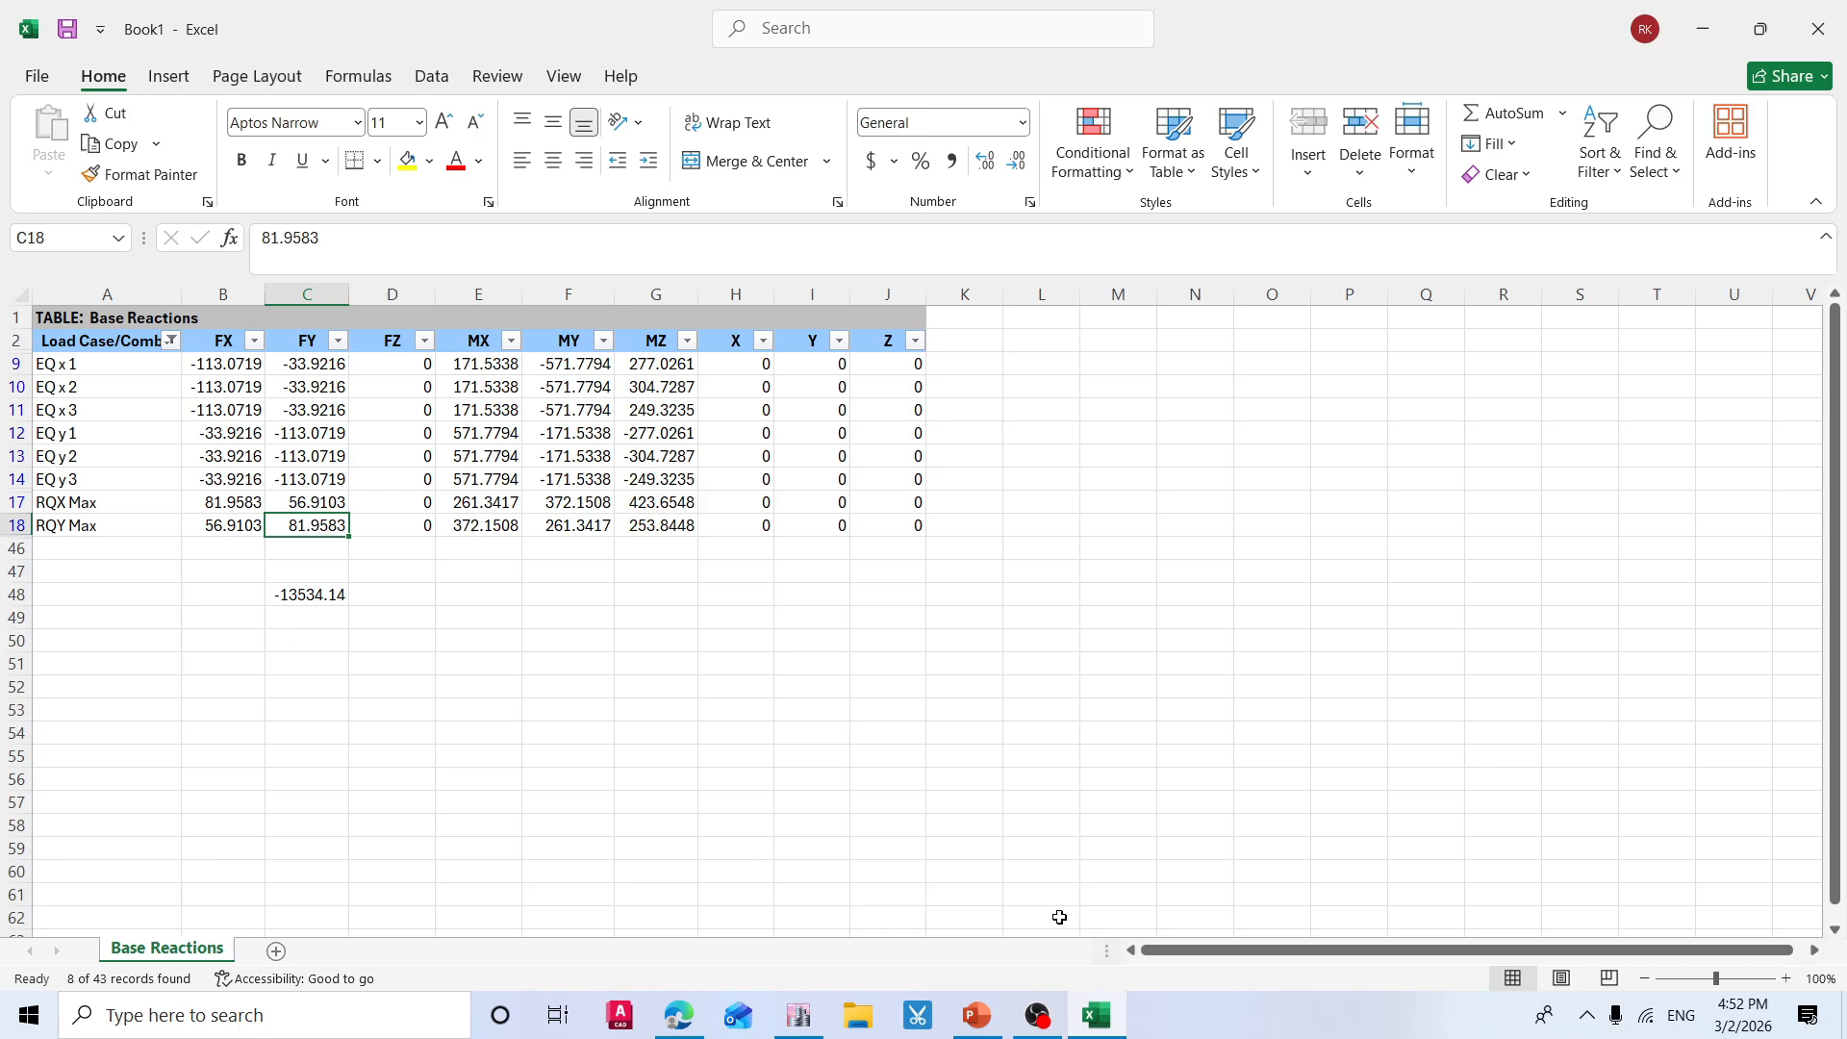
pyautogui.click(795, 1012)
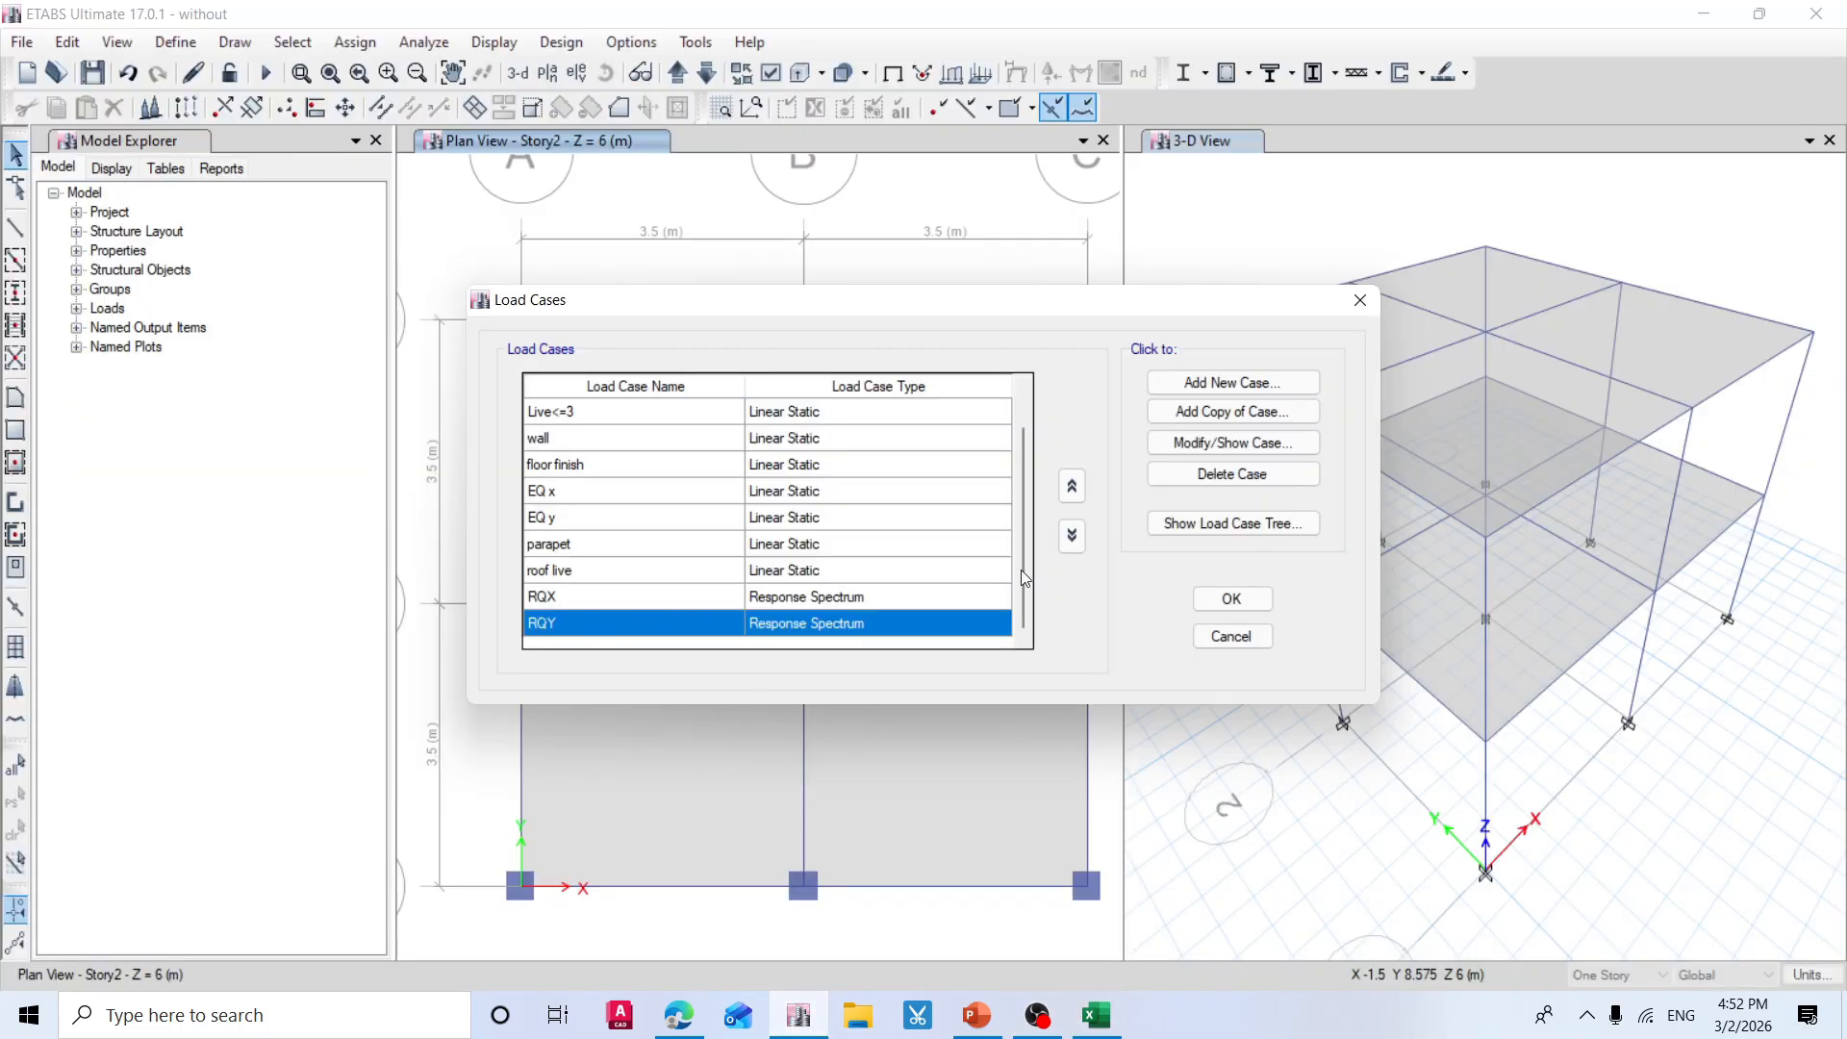
# Set the scale factor of the U2 acceleration load in the RQY load case to 13534.14 and accept the load case changes.
pyautogui.click(1186, 443)
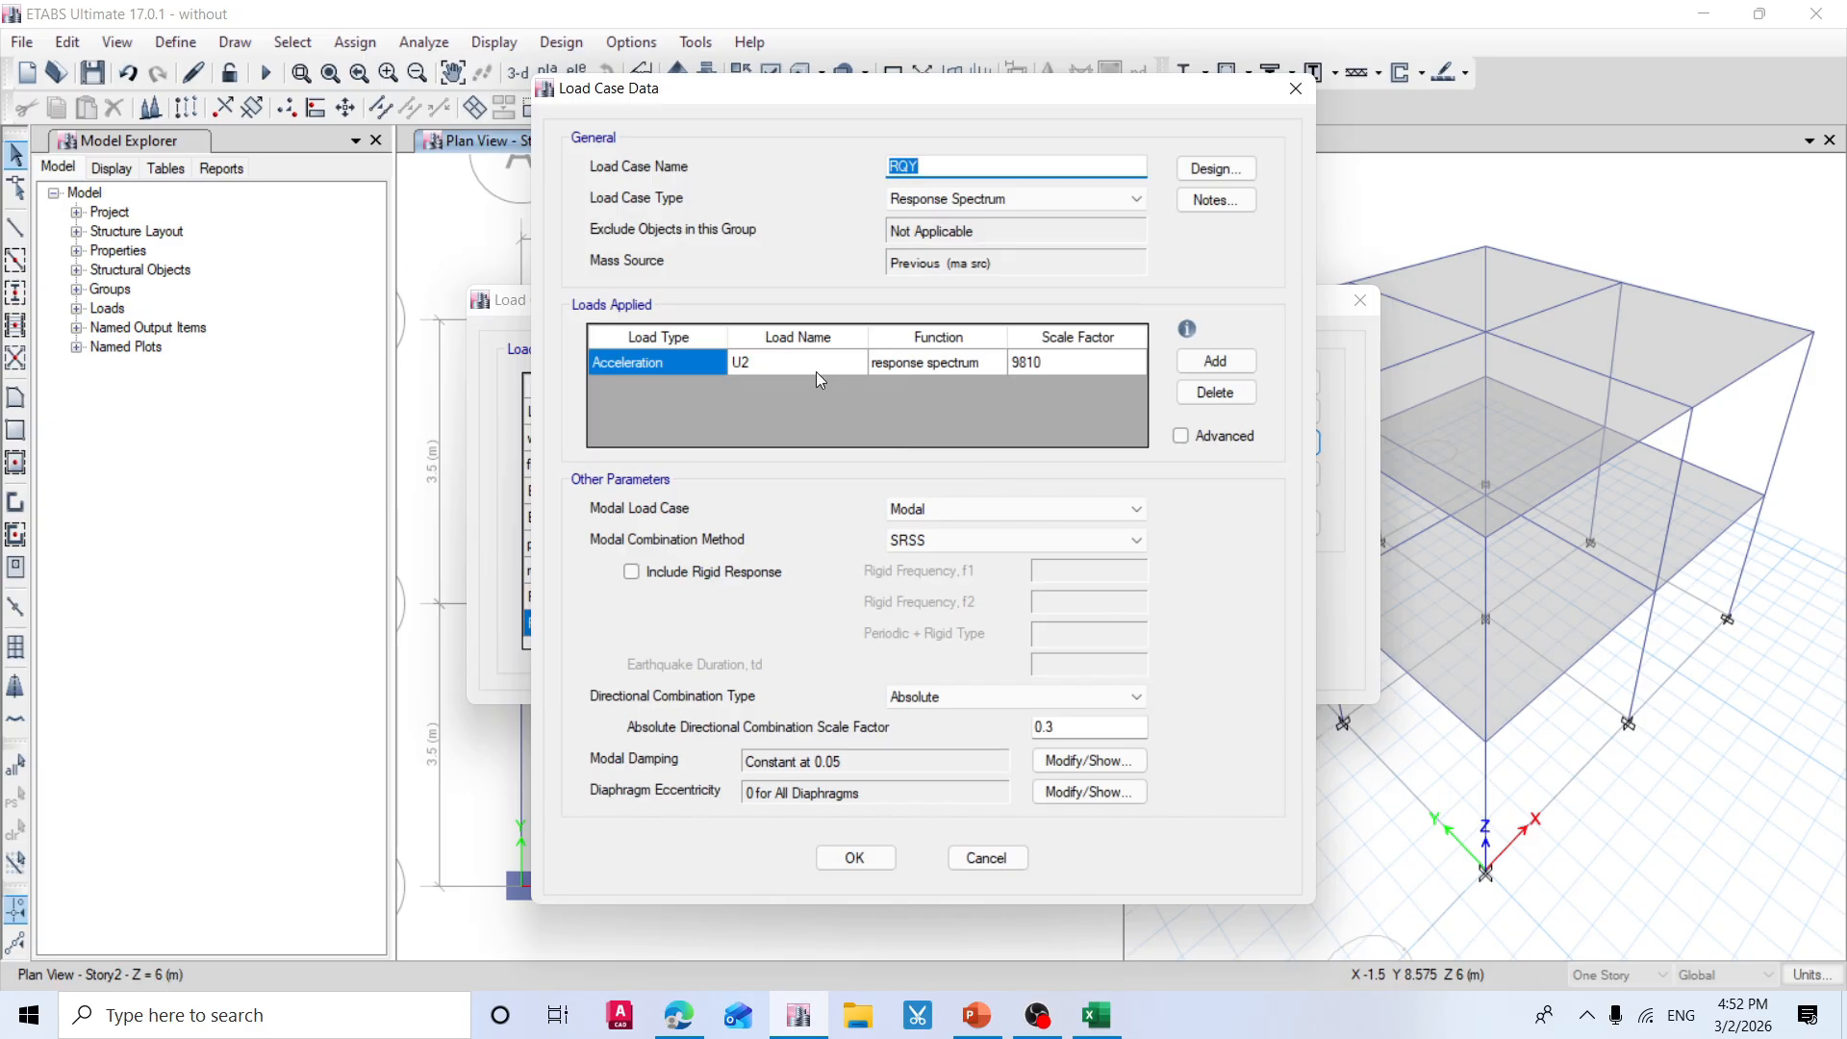
pyautogui.click(1072, 356)
pyautogui.click(1071, 356)
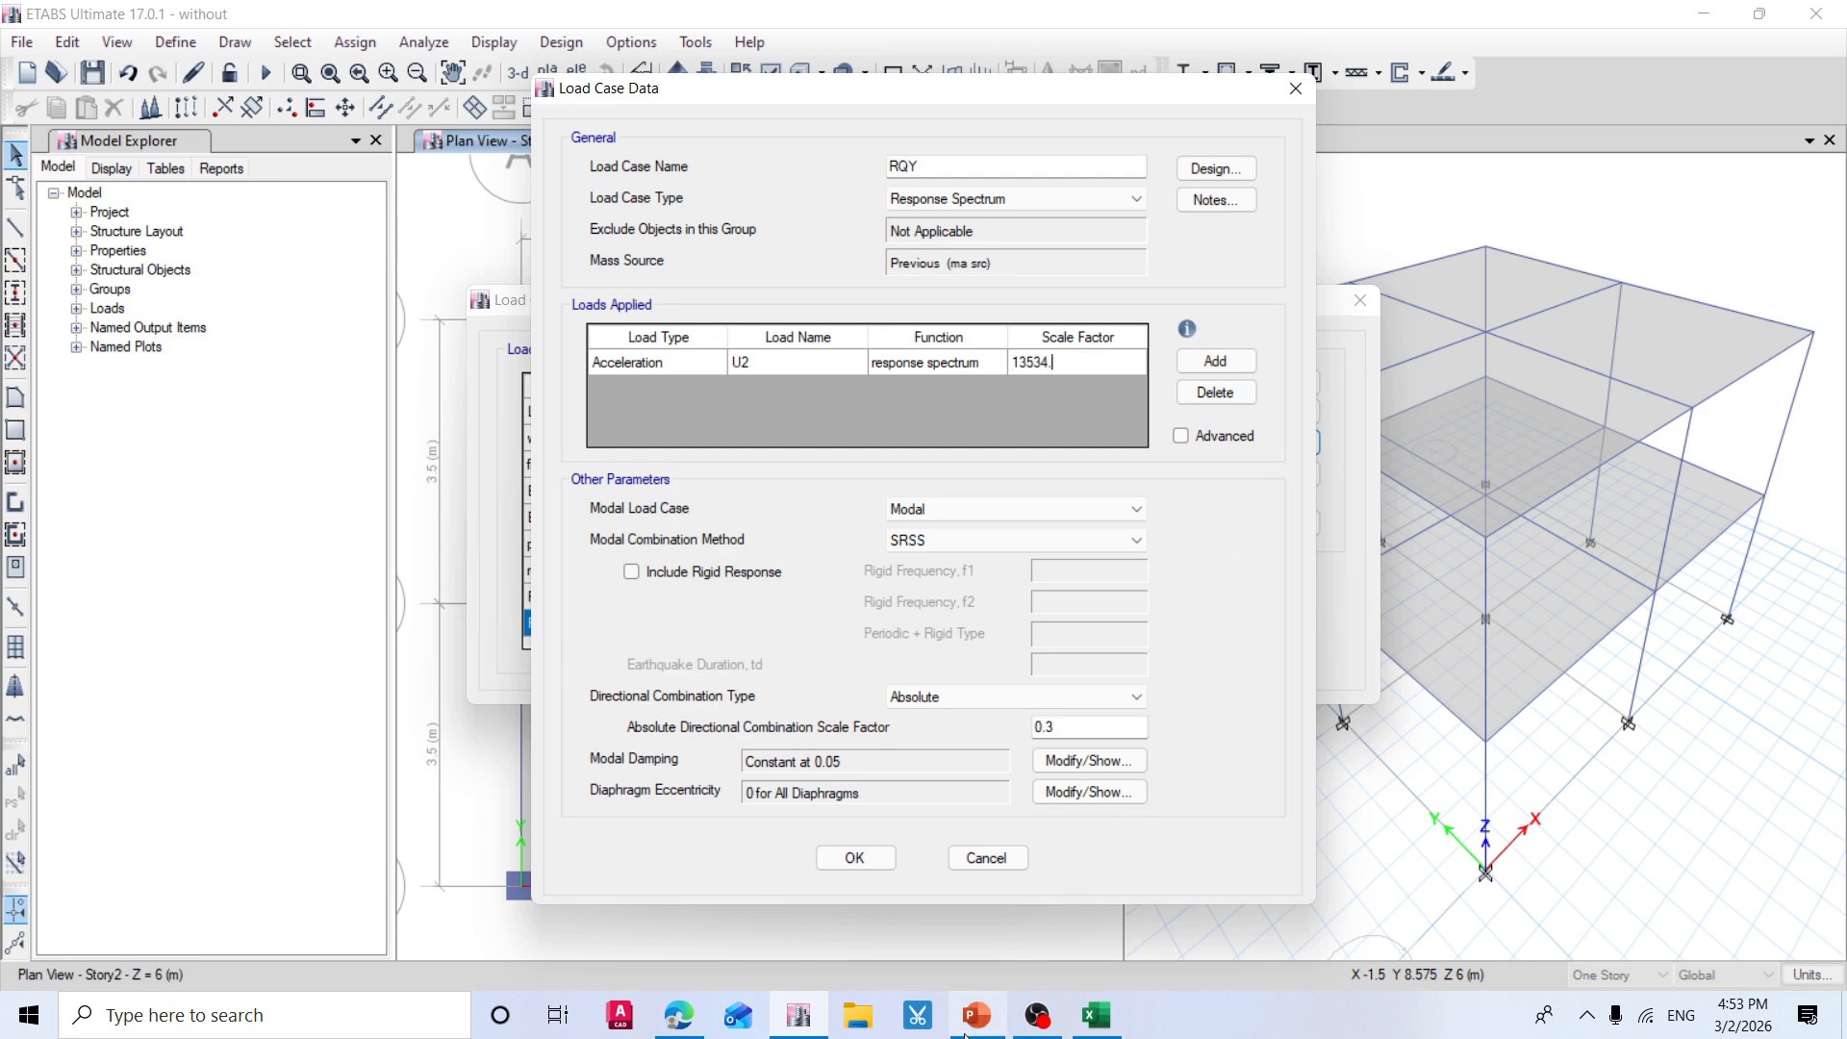
pyautogui.click(1094, 1030)
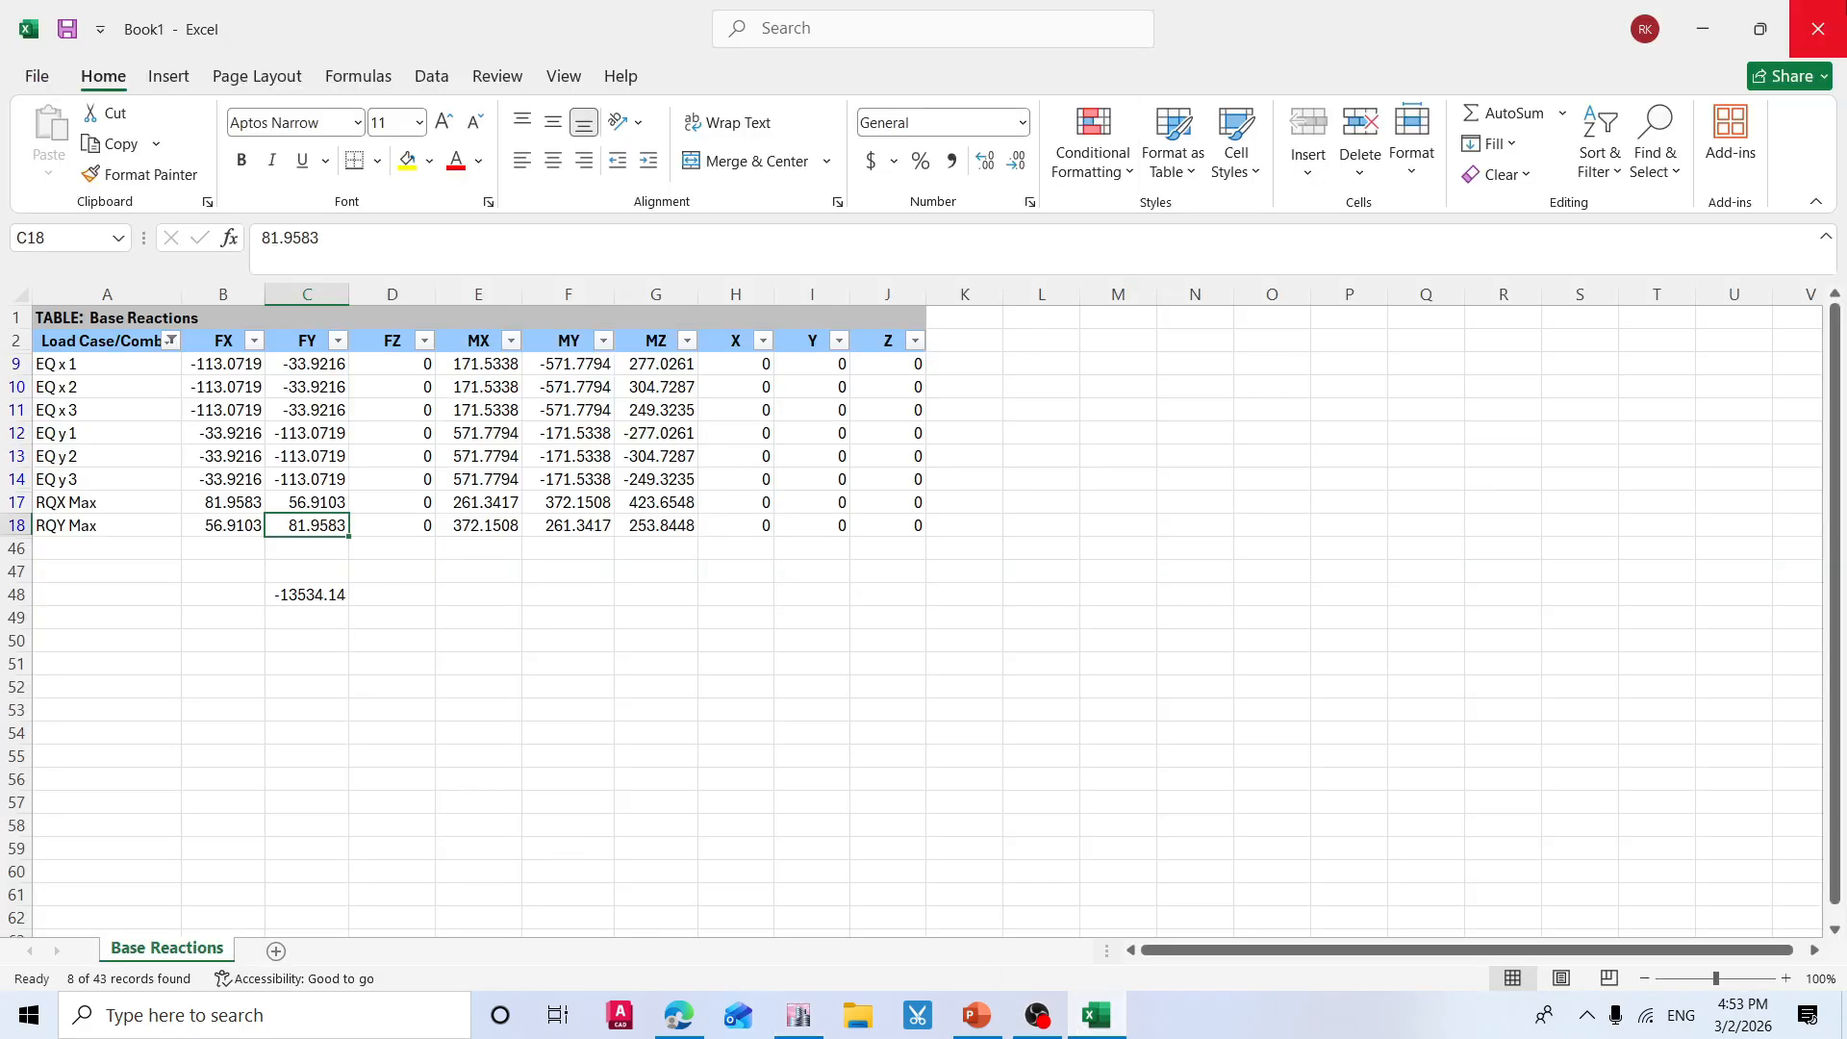
pyautogui.click(1703, 29)
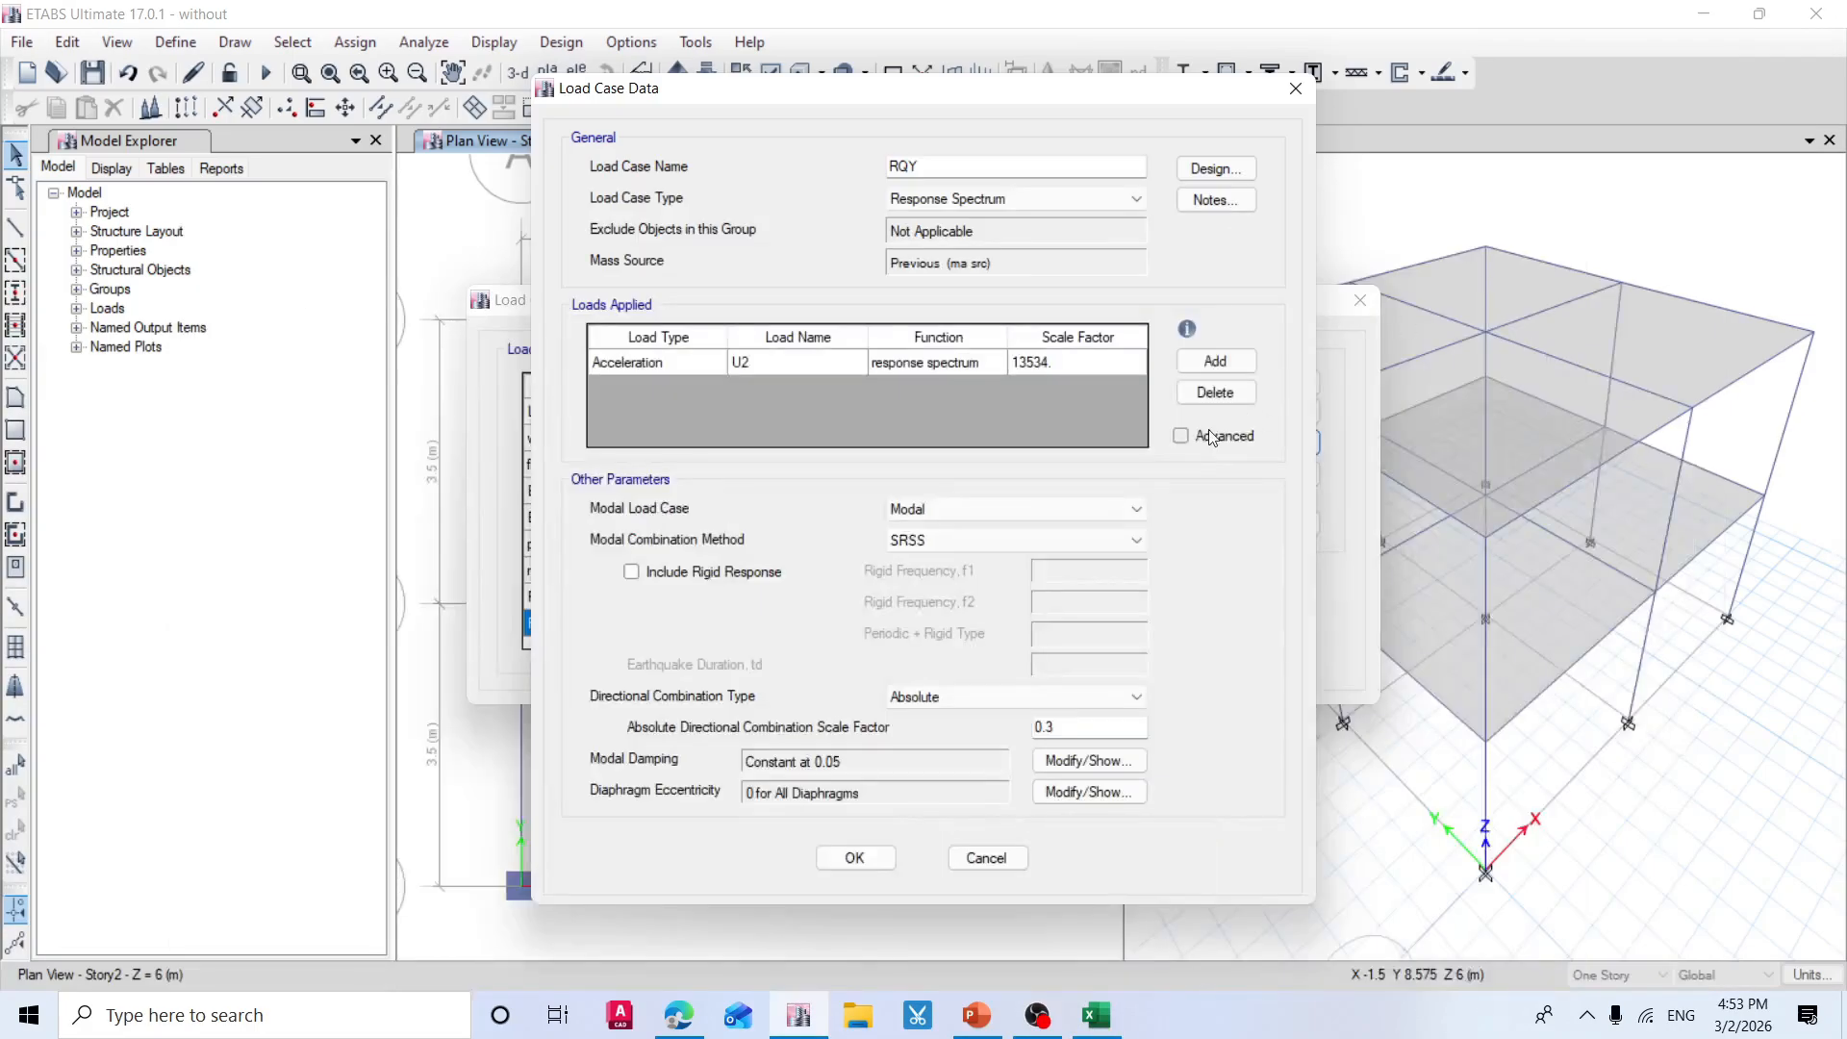
pyautogui.write('14')
pyautogui.click(854, 855)
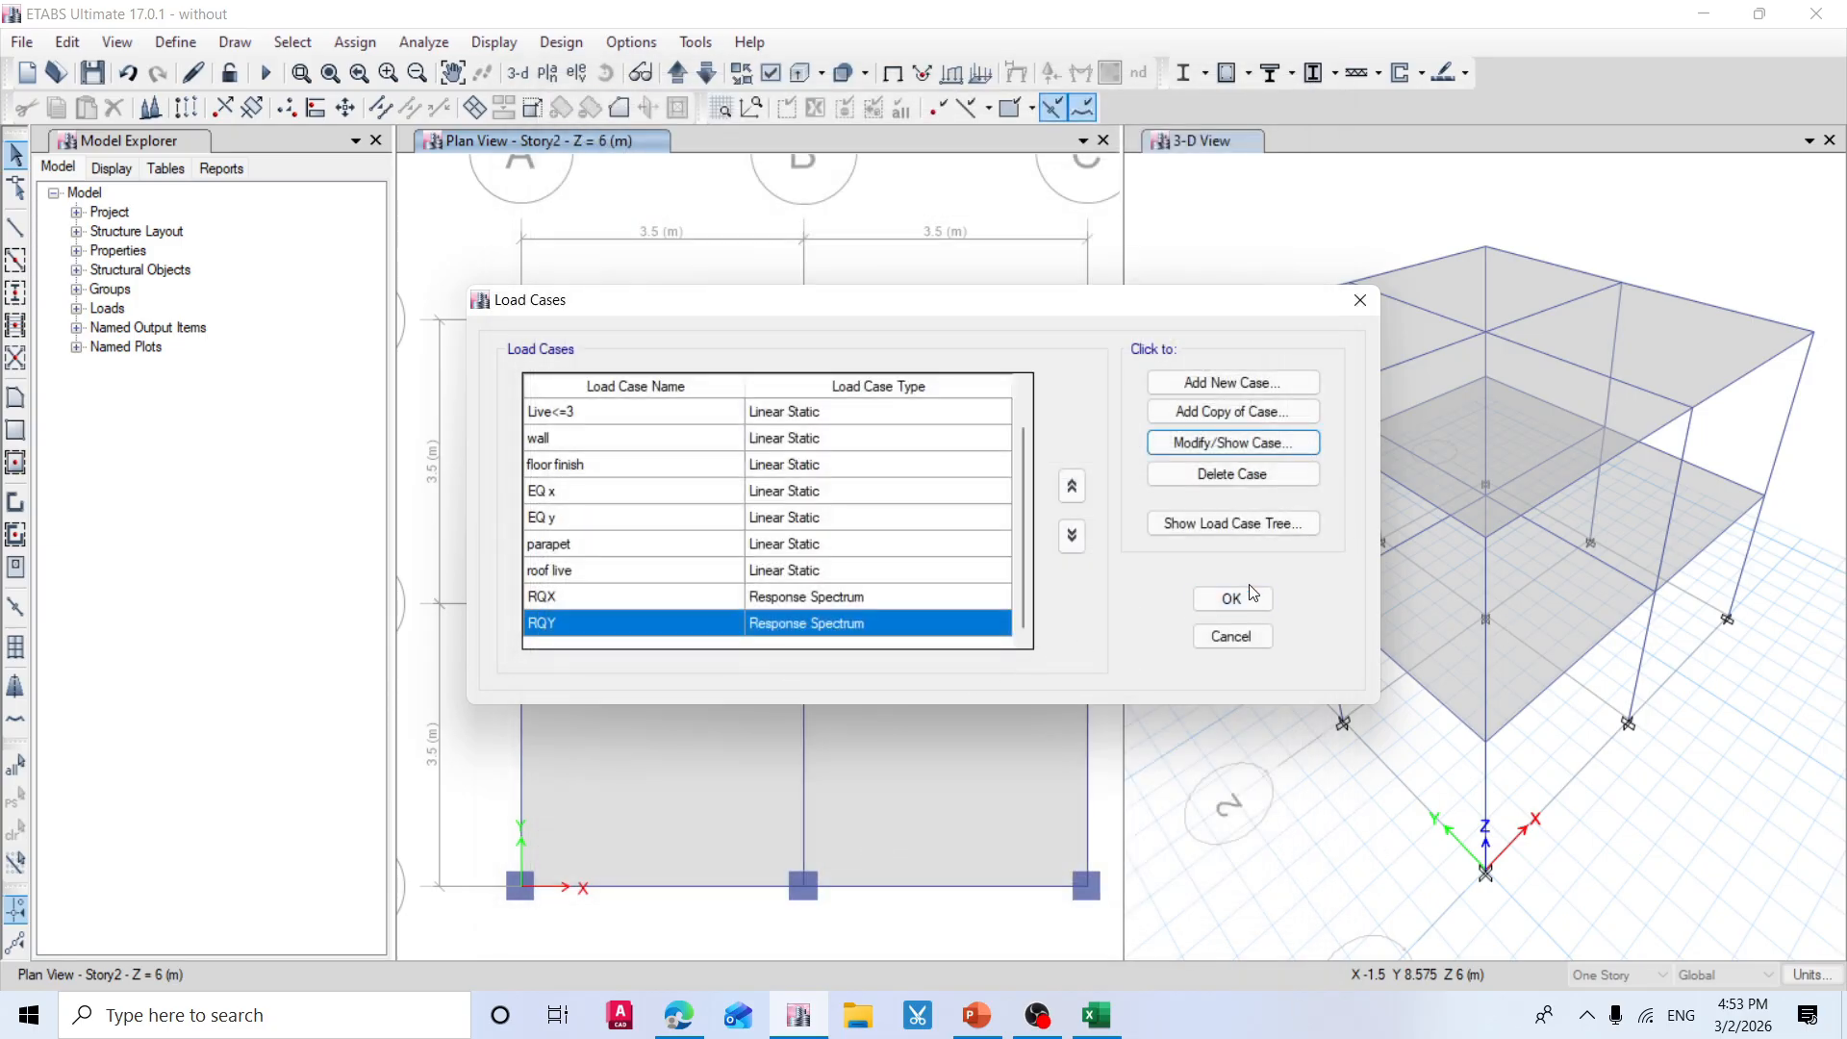
pyautogui.click(1241, 598)
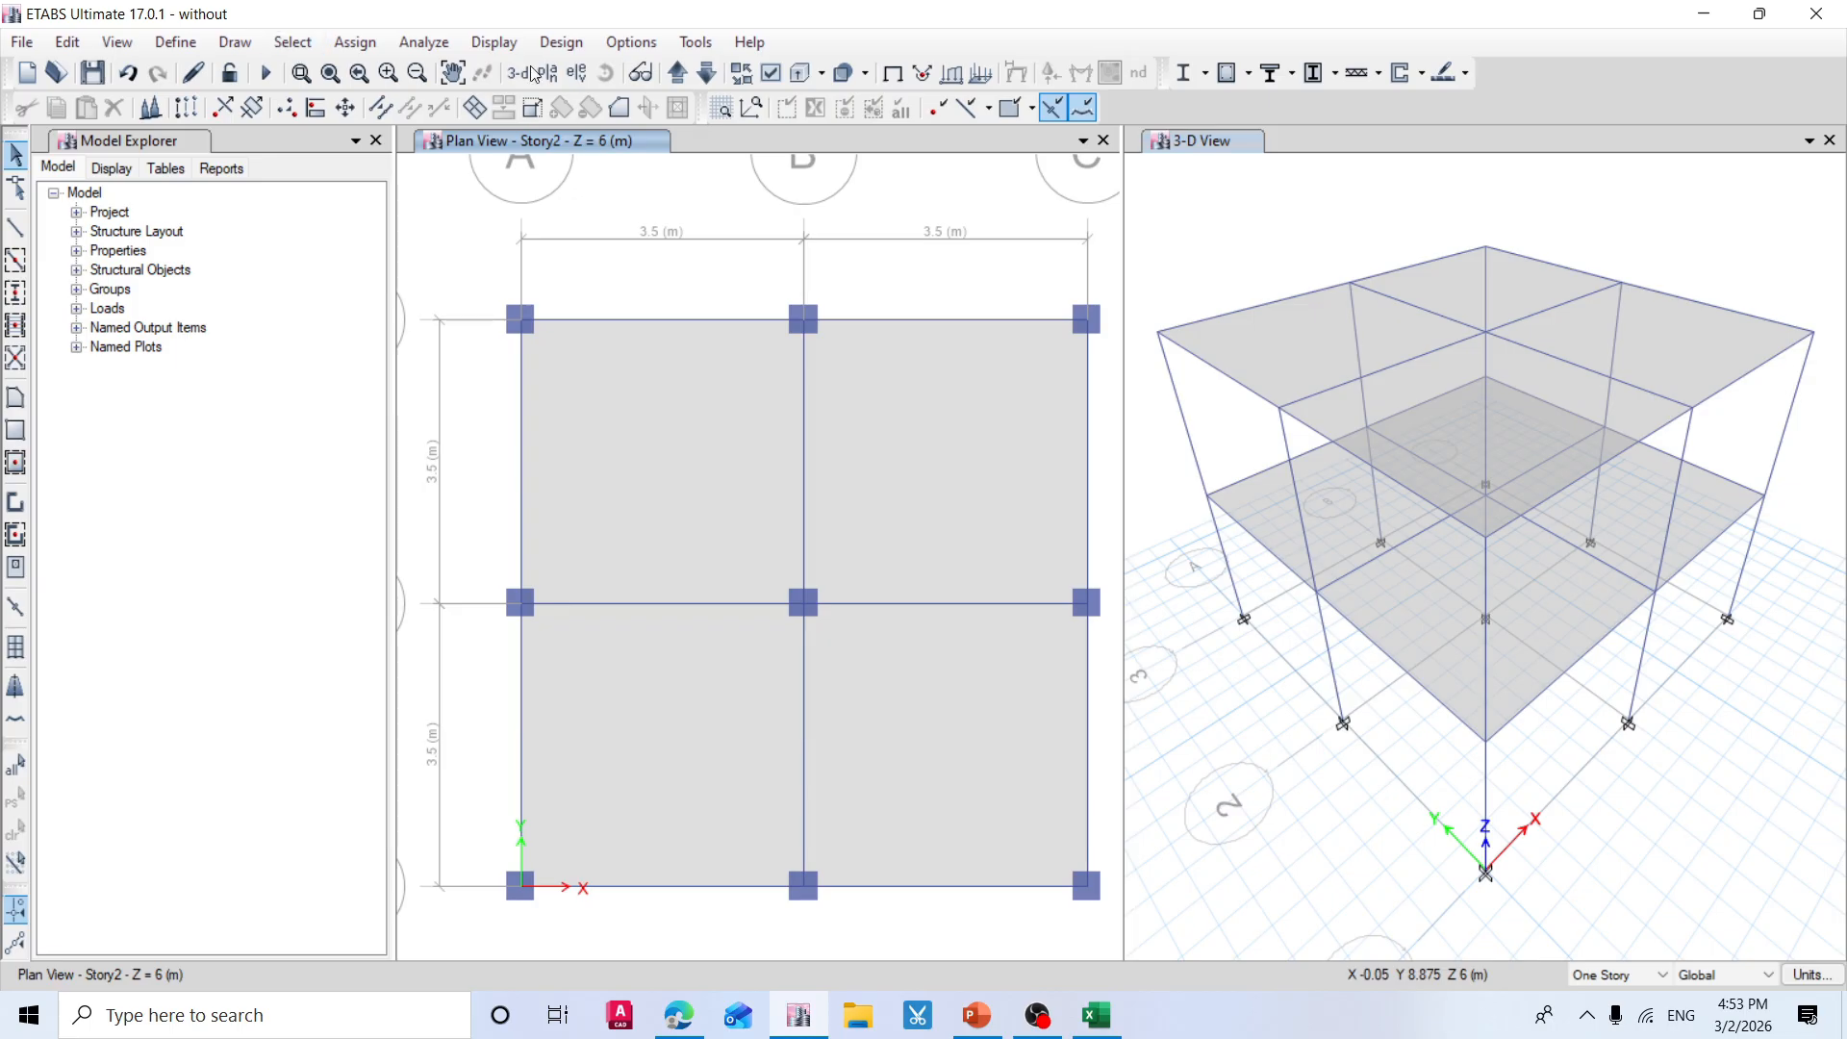
# Run the analysis with the rescaled load cases and start the concrete frame design check on the 3-D view.
pyautogui.click(1268, 245)
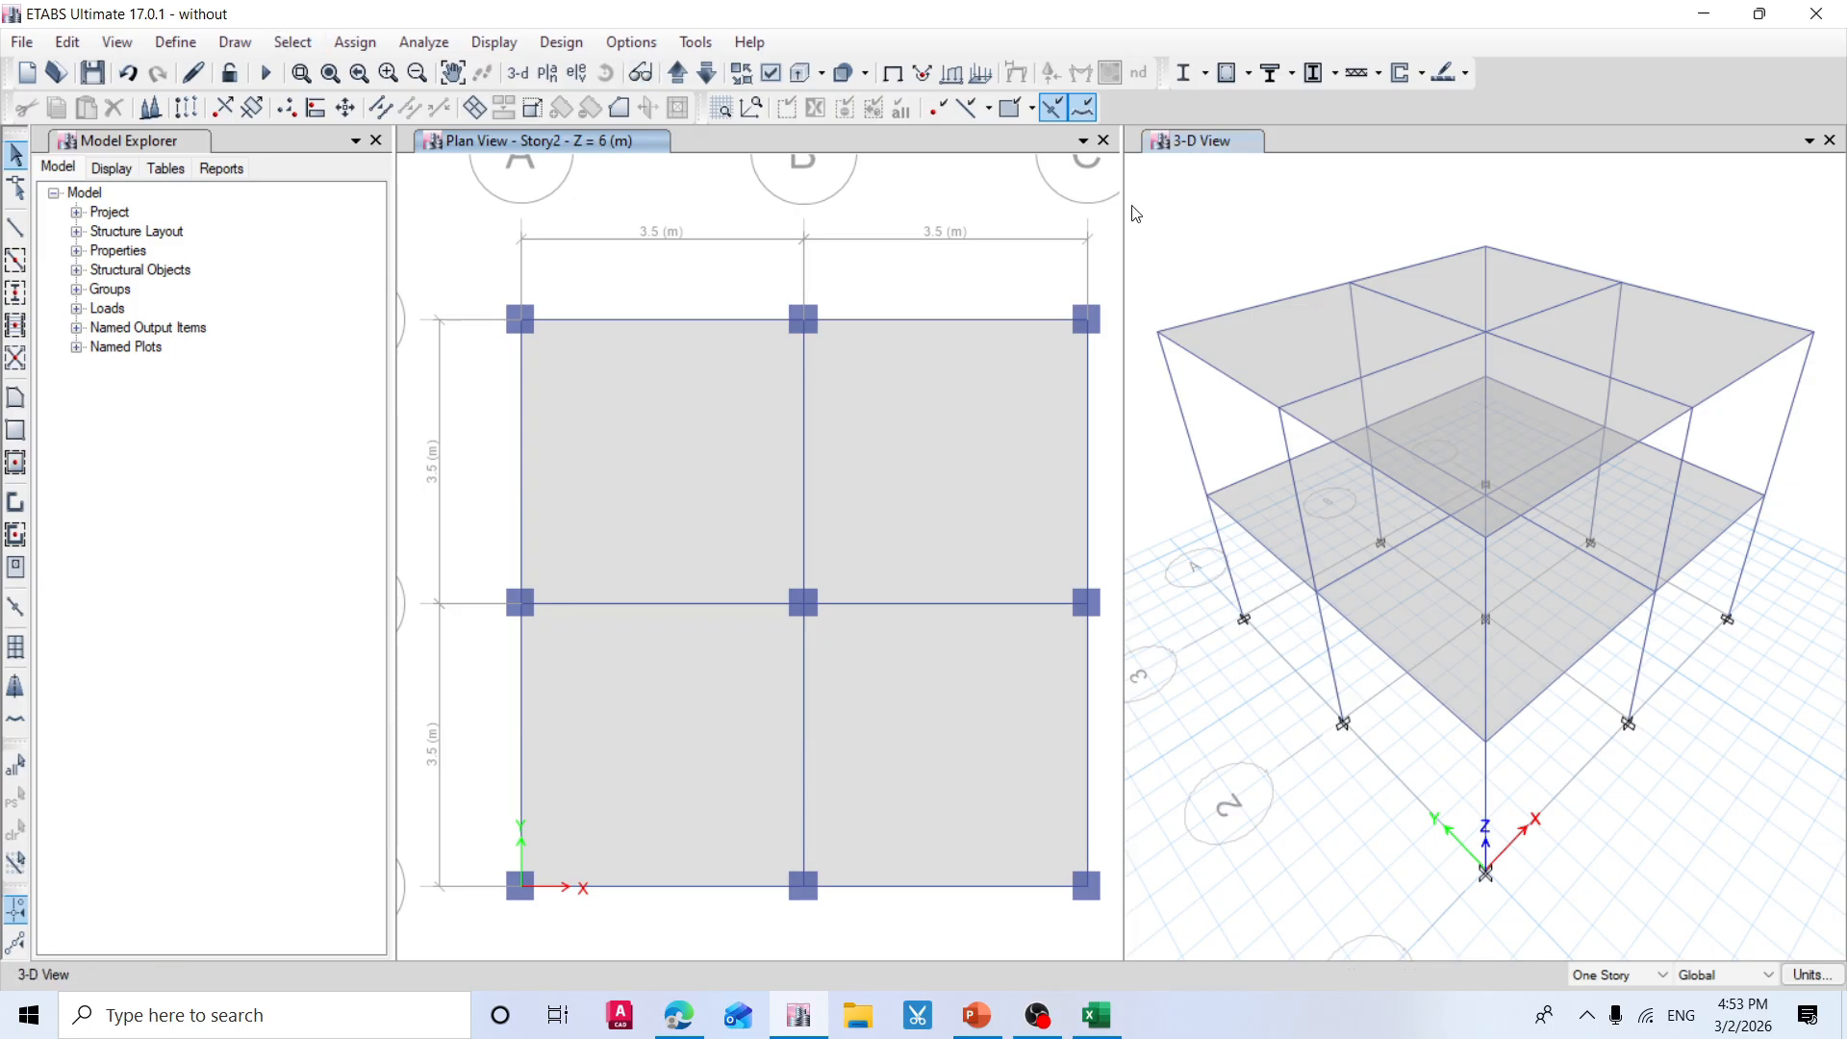
pyautogui.click(269, 73)
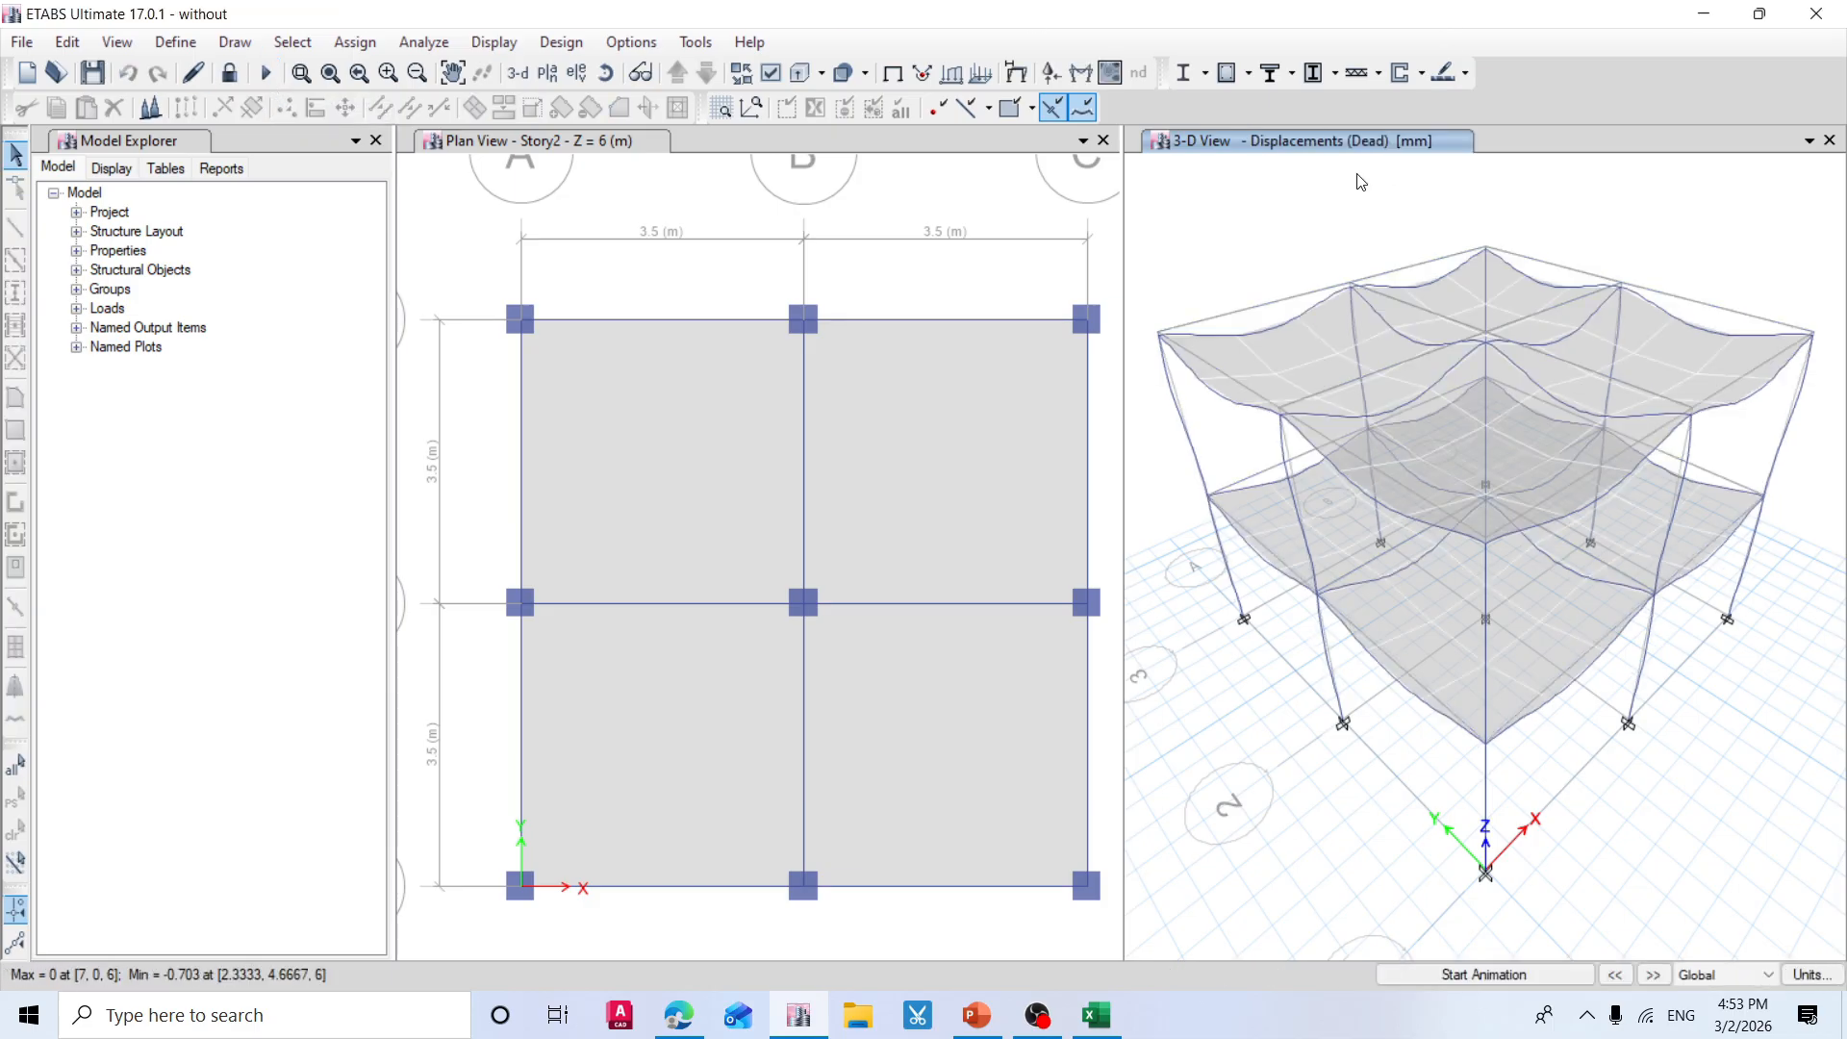
pyautogui.click(1230, 73)
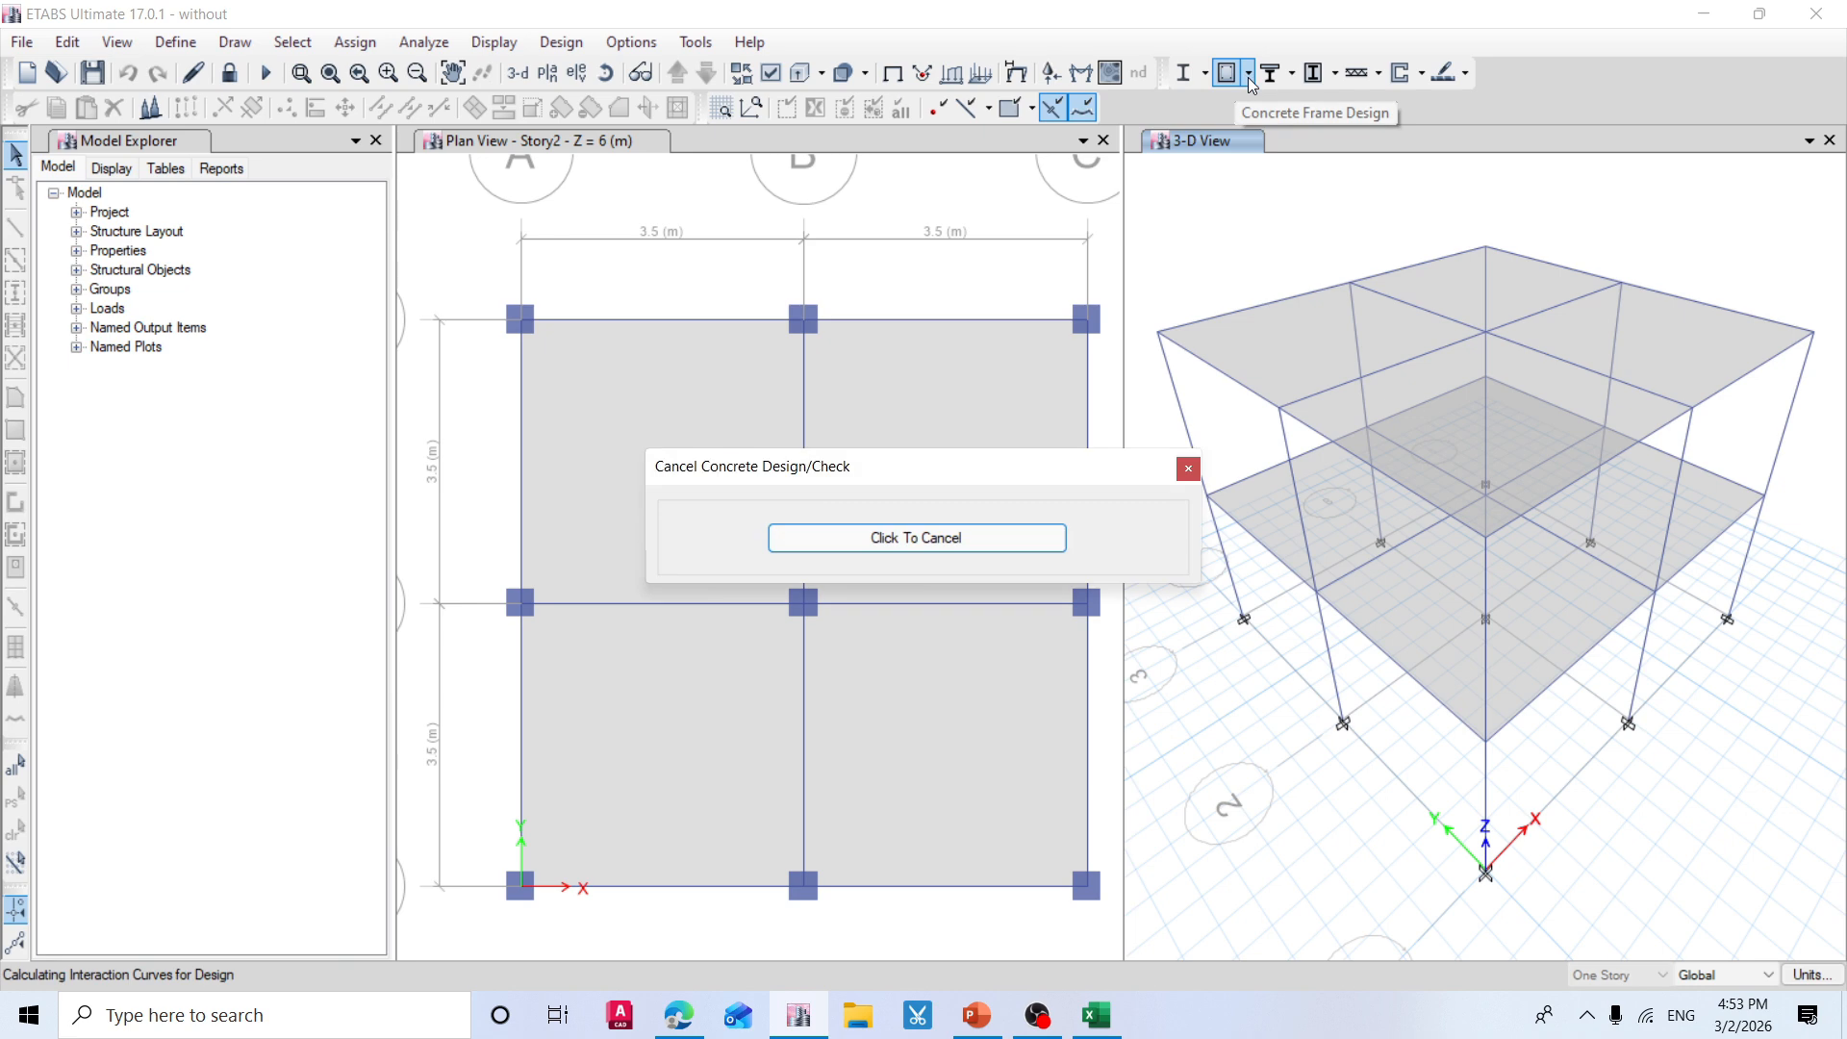
# Verify whether all concrete frame members passed the design check, and dismiss the result.
pyautogui.click(1249, 77)
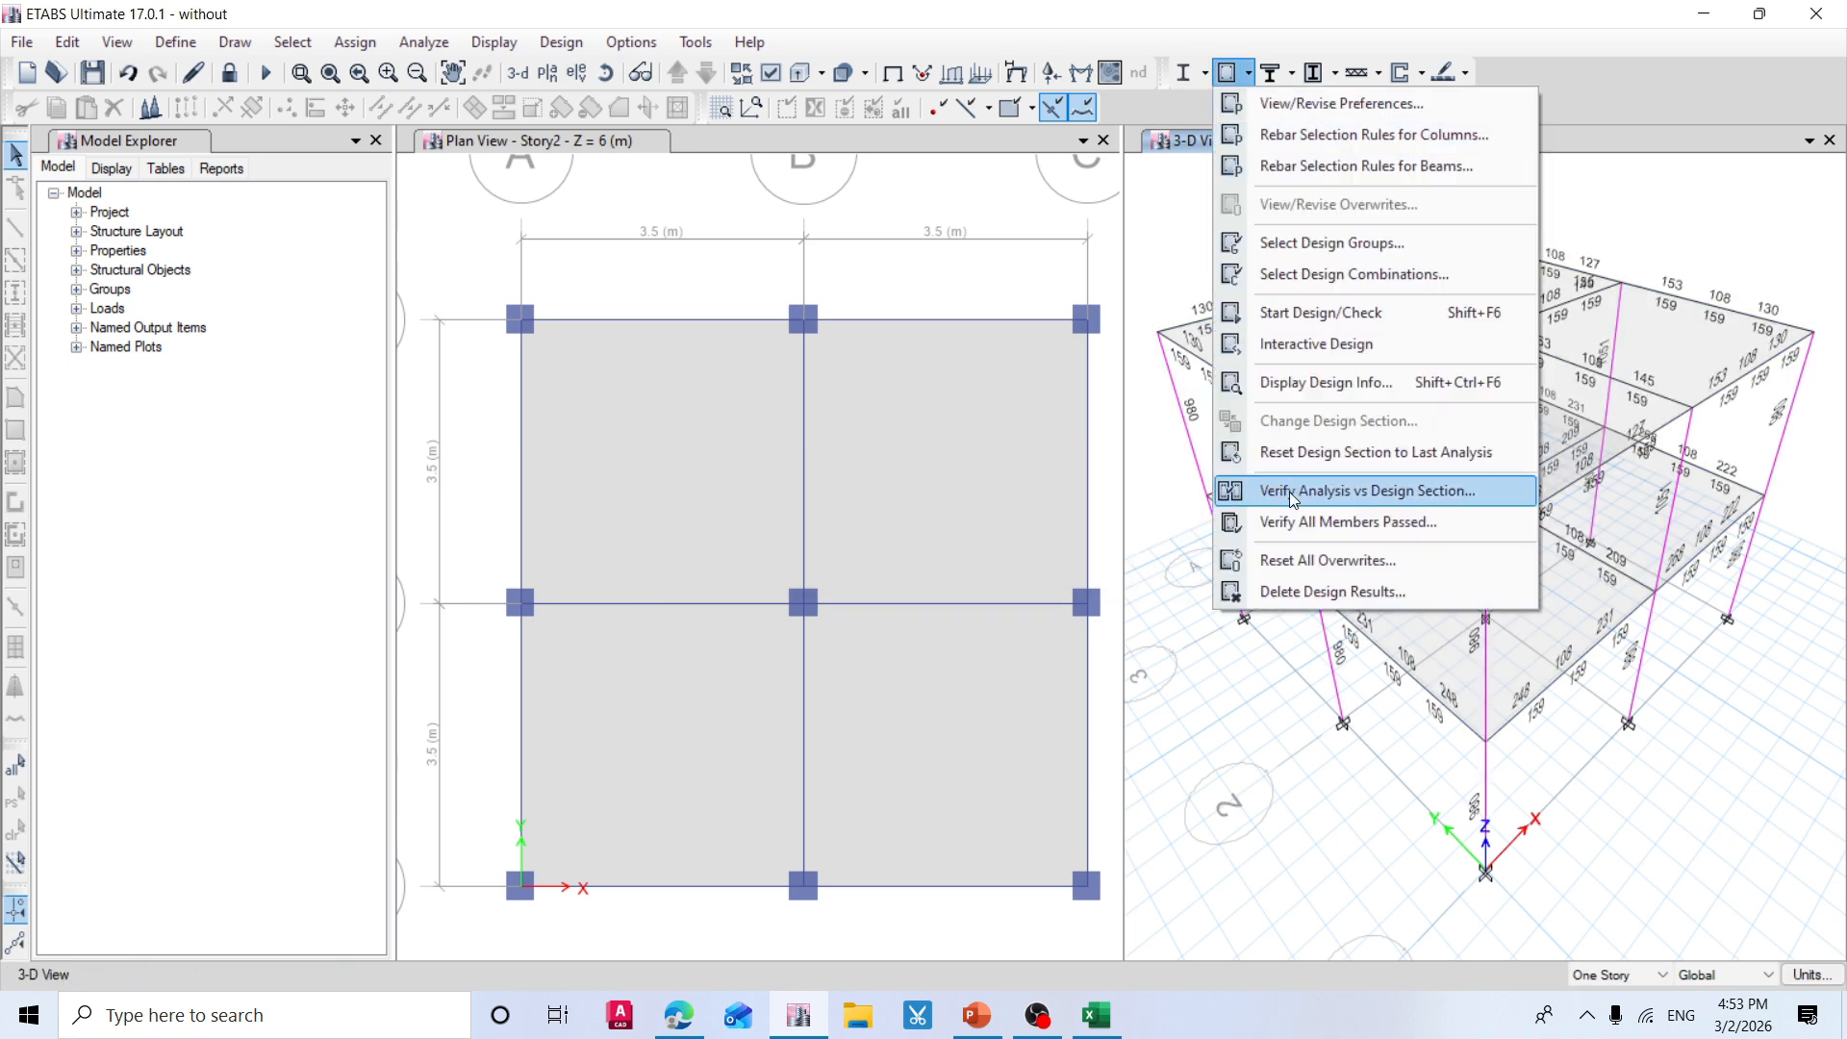
pyautogui.click(1360, 524)
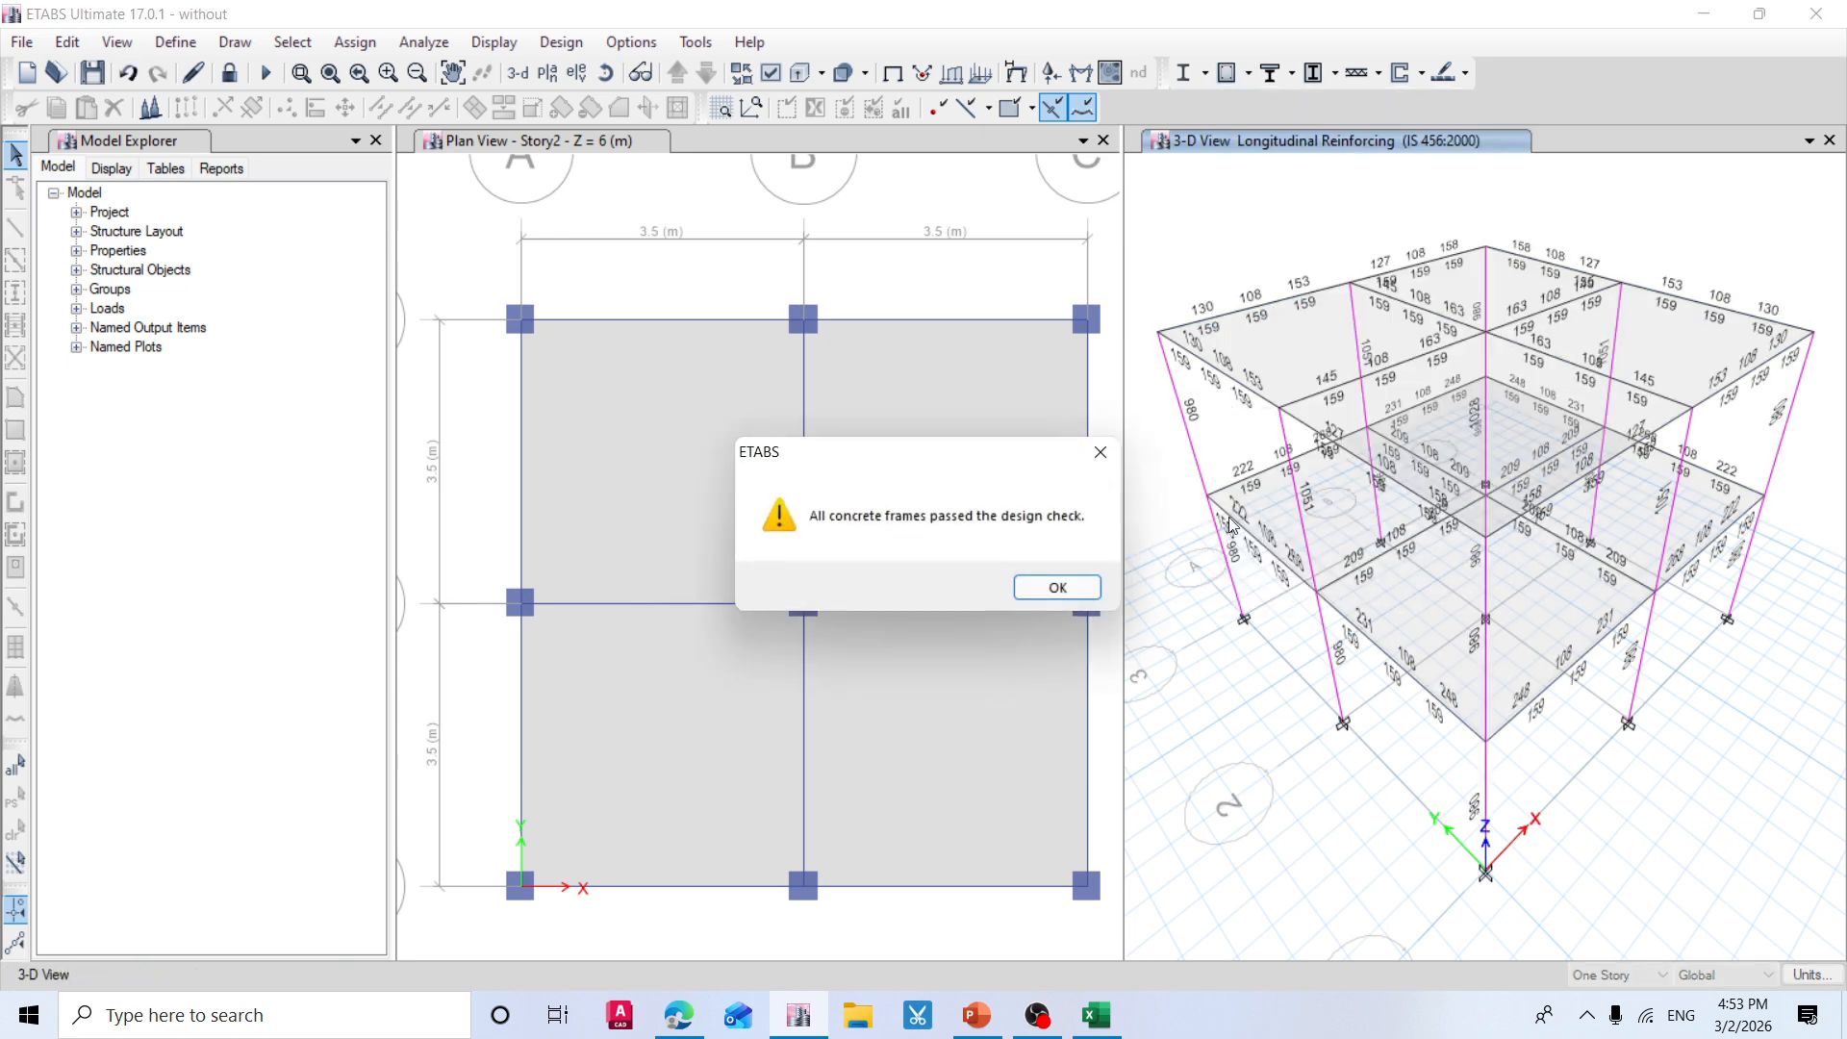
pyautogui.click(1099, 453)
# Show the Base Reactions table from the analysis results, export it to Excel, and switch to the Book2 workbook.
pyautogui.click(493, 42)
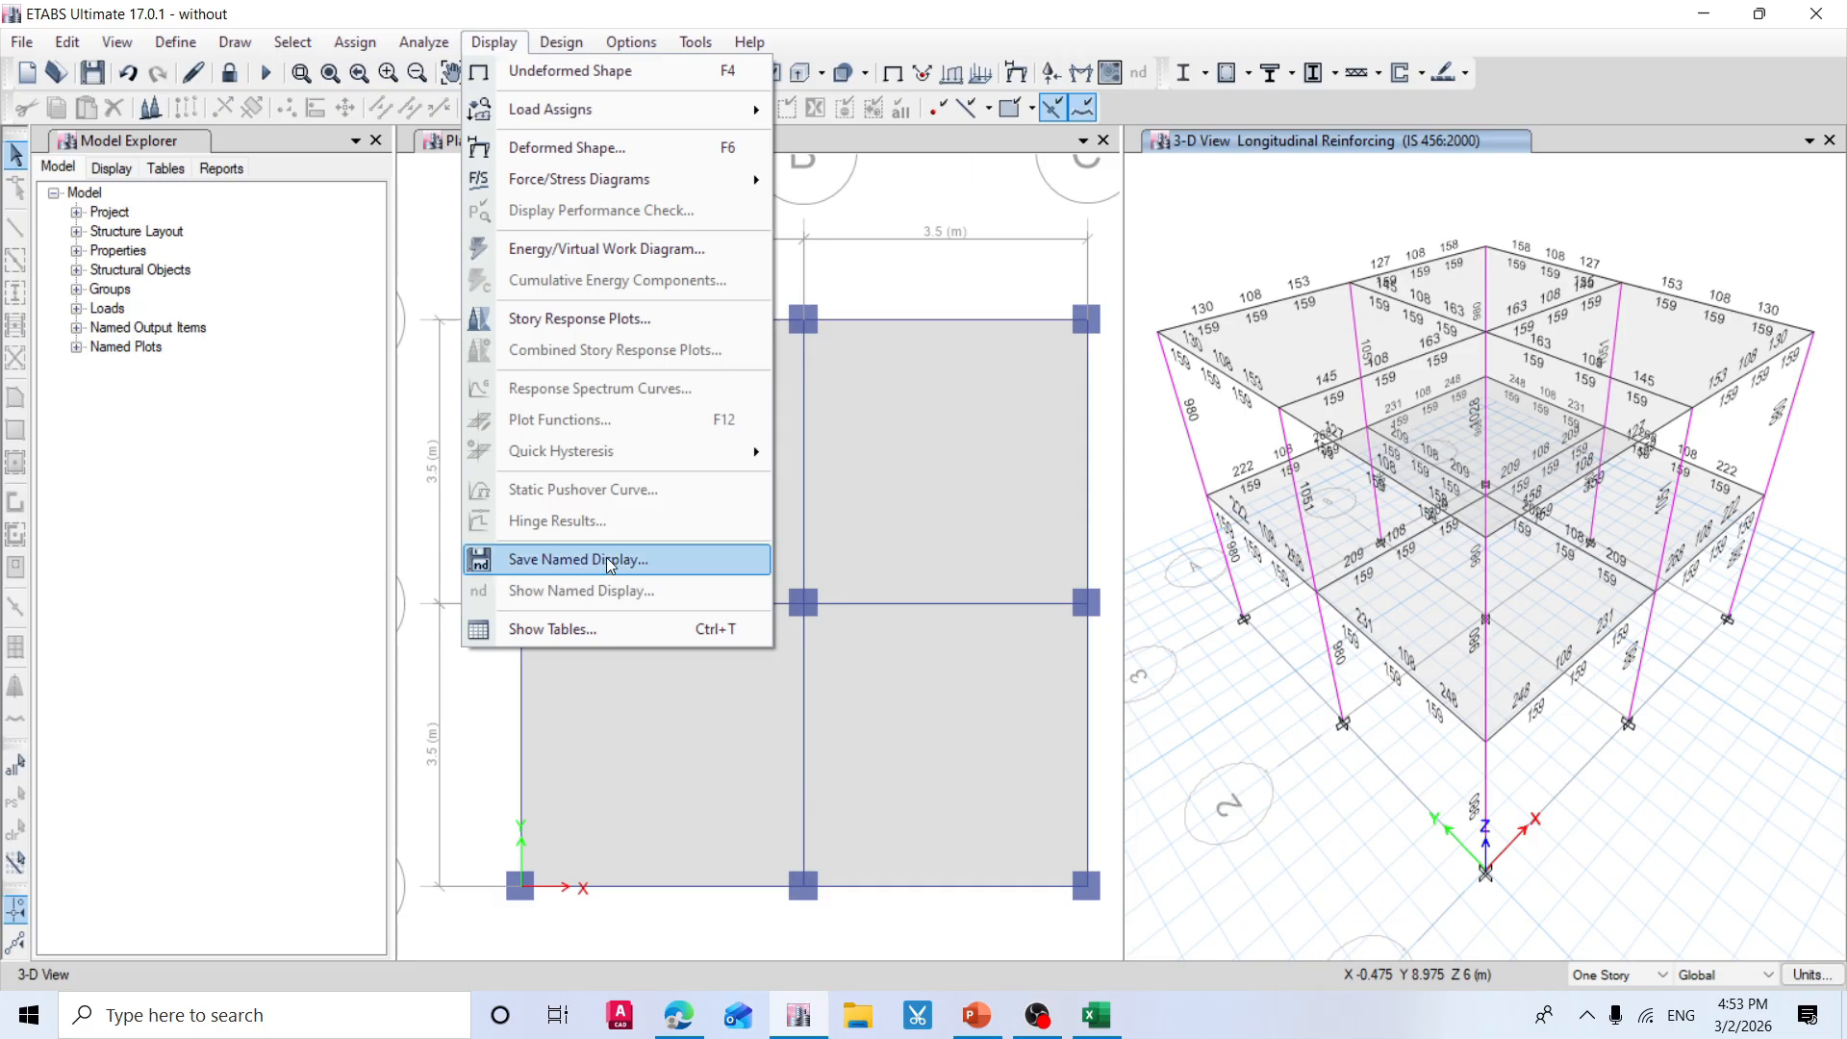
pyautogui.click(630, 625)
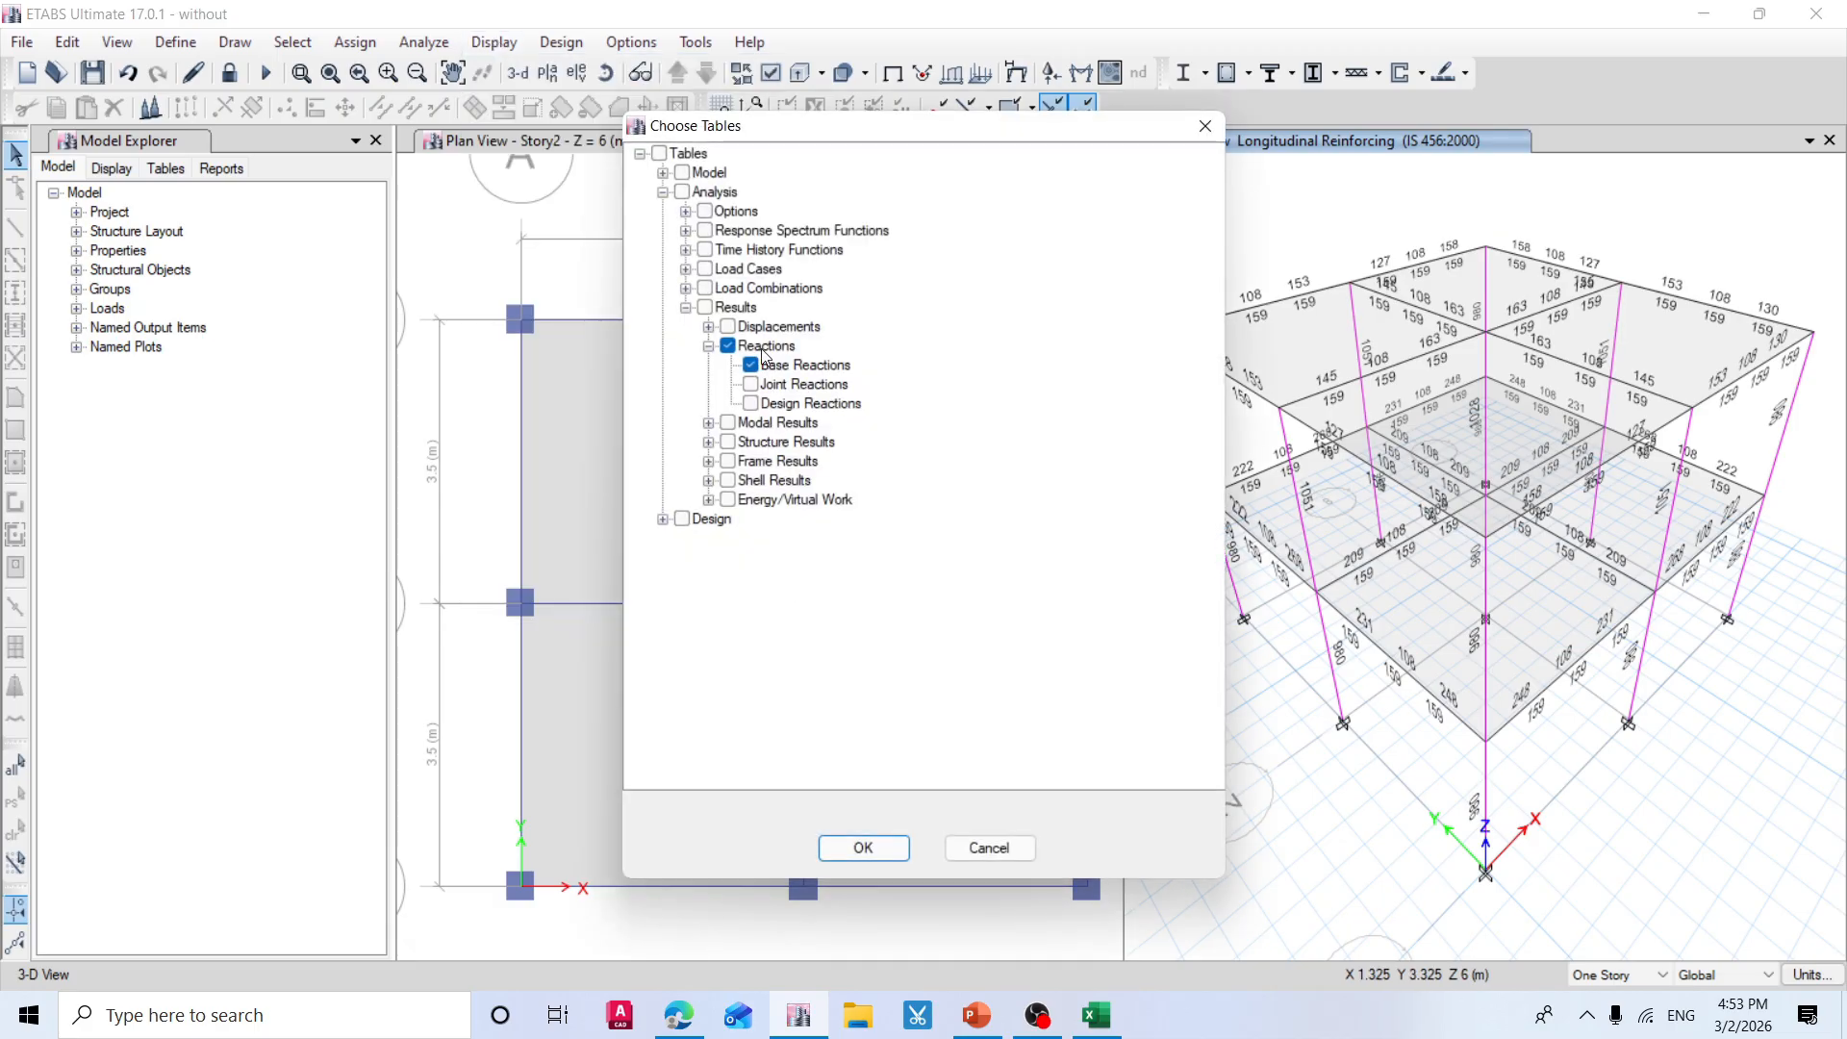
pyautogui.click(863, 848)
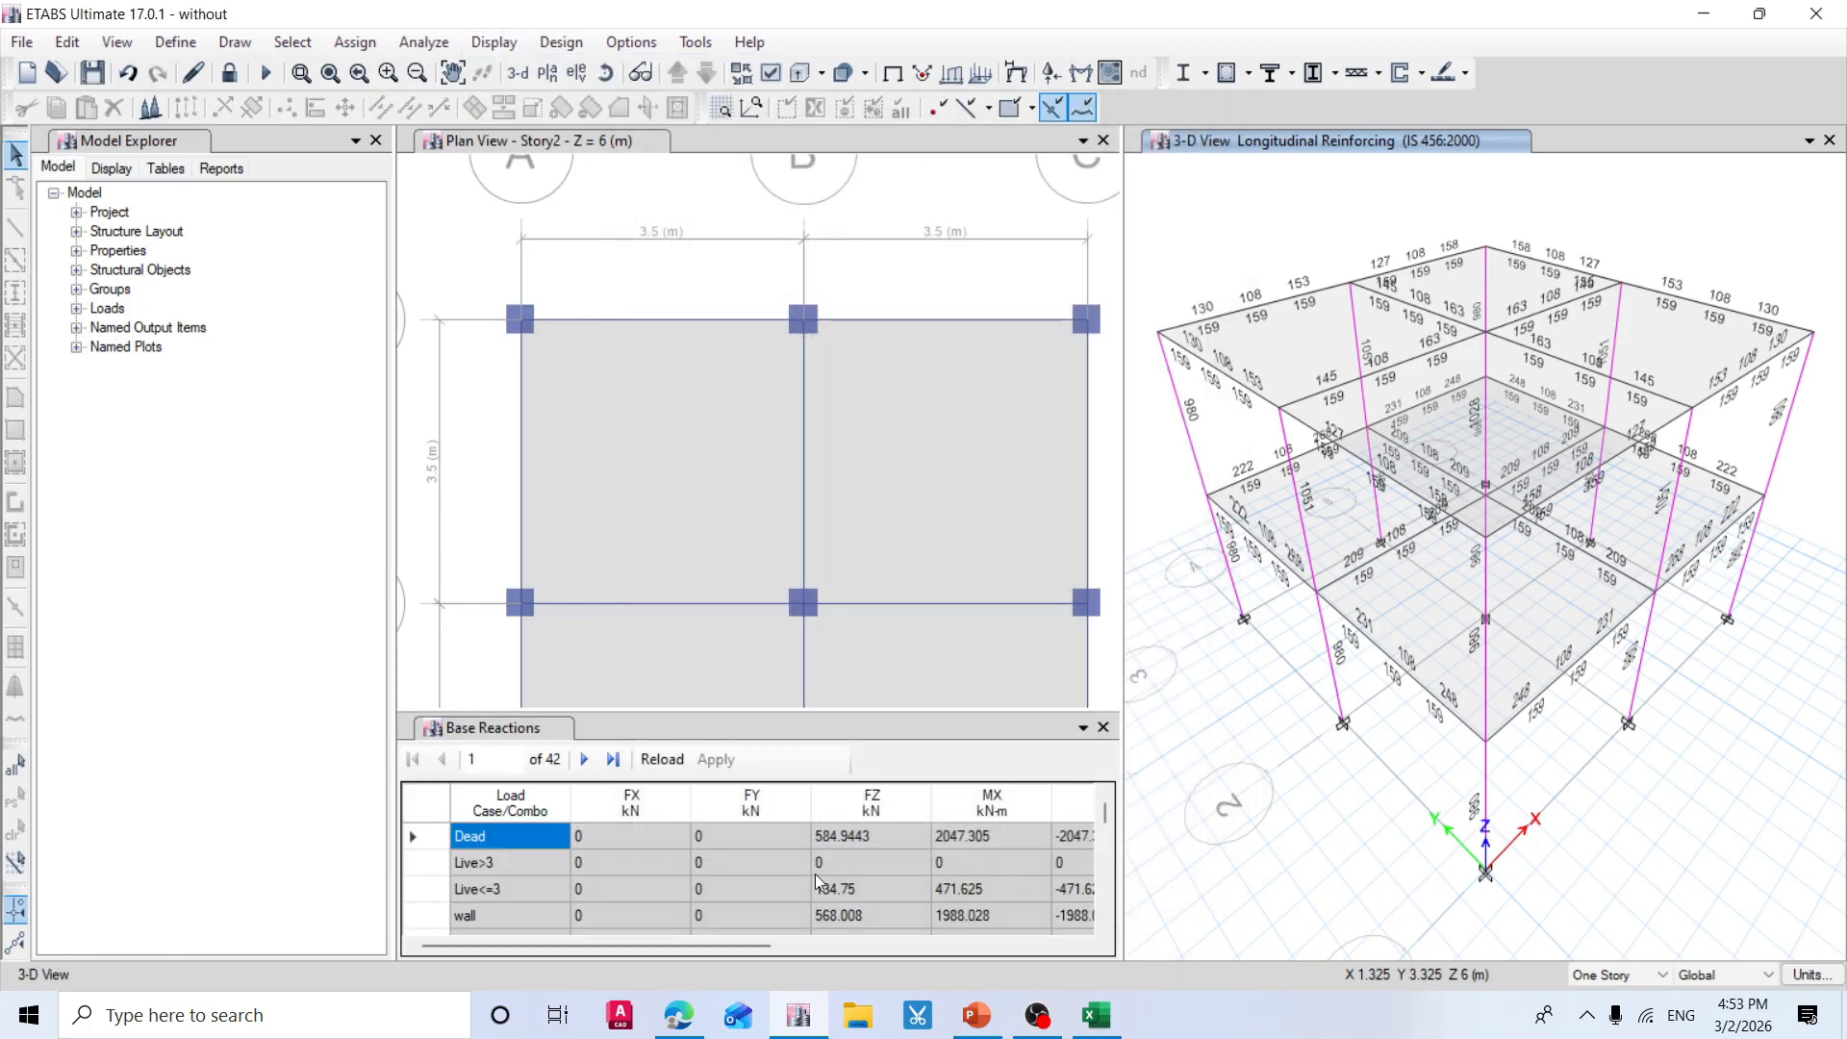
pyautogui.rightClick(858, 871)
pyautogui.click(948, 916)
pyautogui.moveTo(1095, 1012)
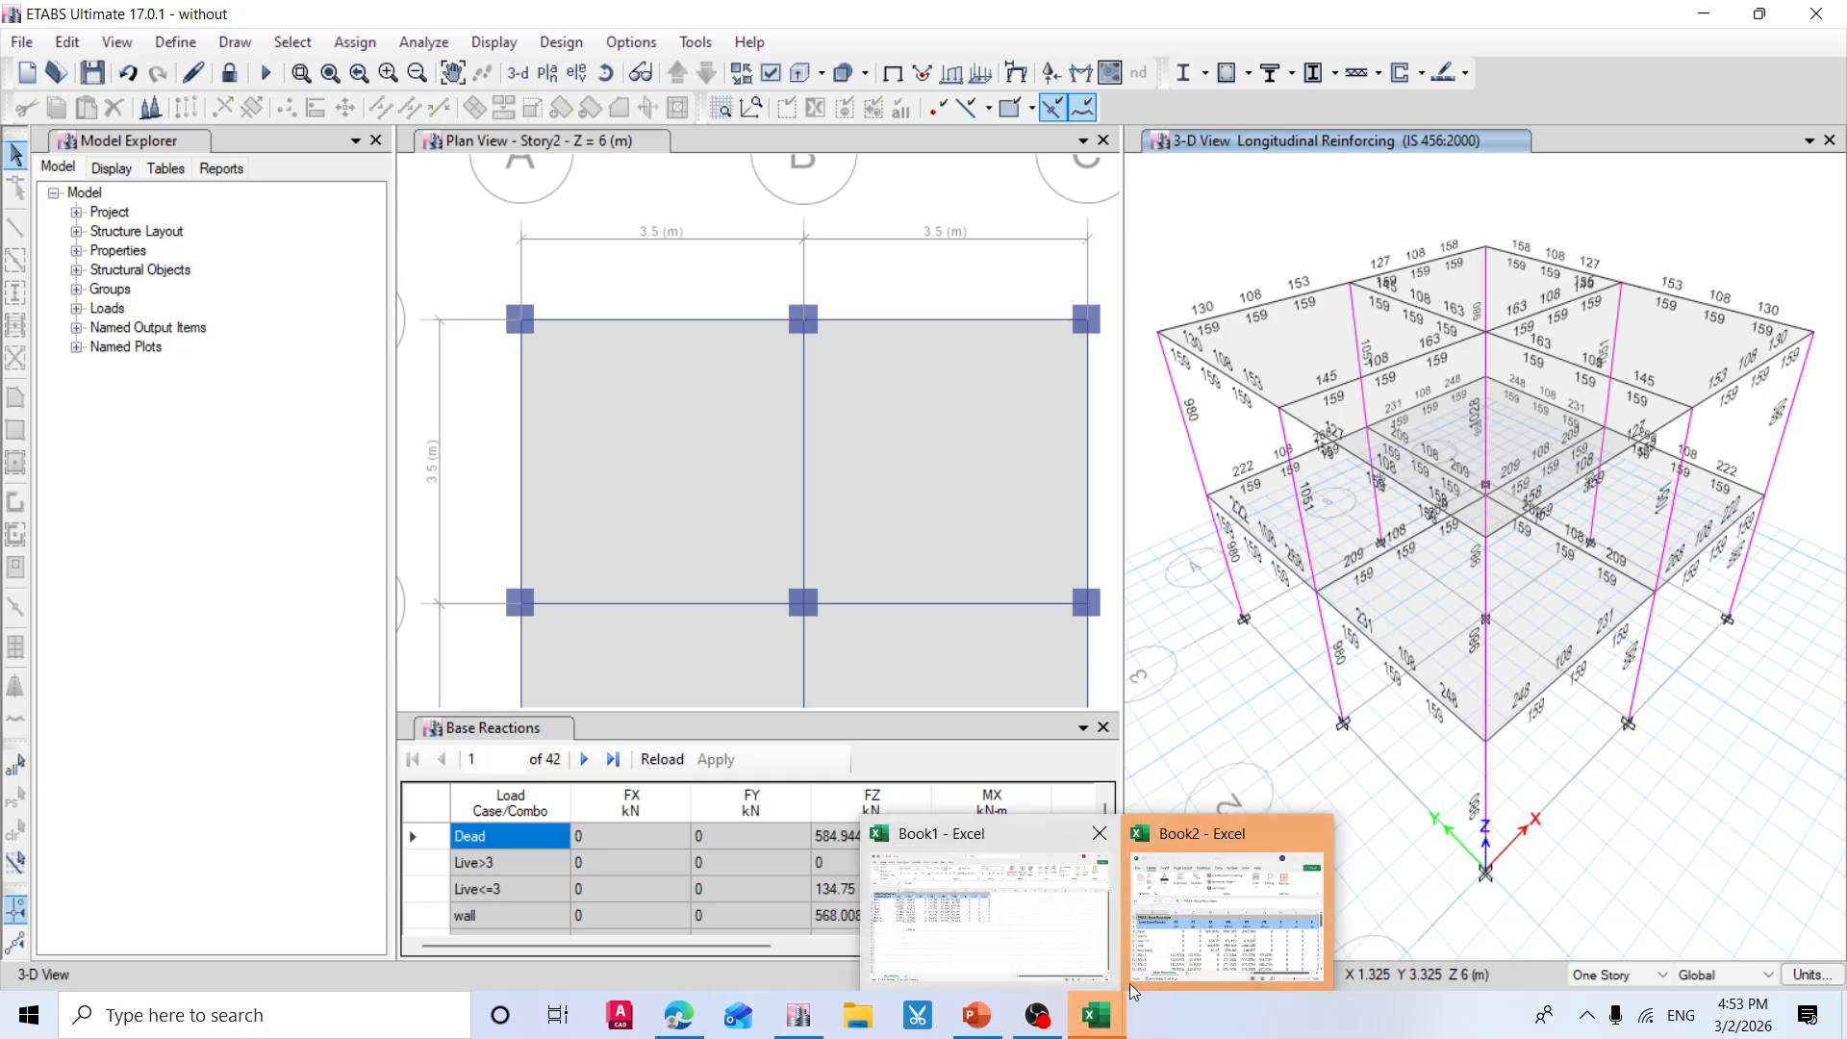
pyautogui.click(1187, 931)
pyautogui.click(865, 380)
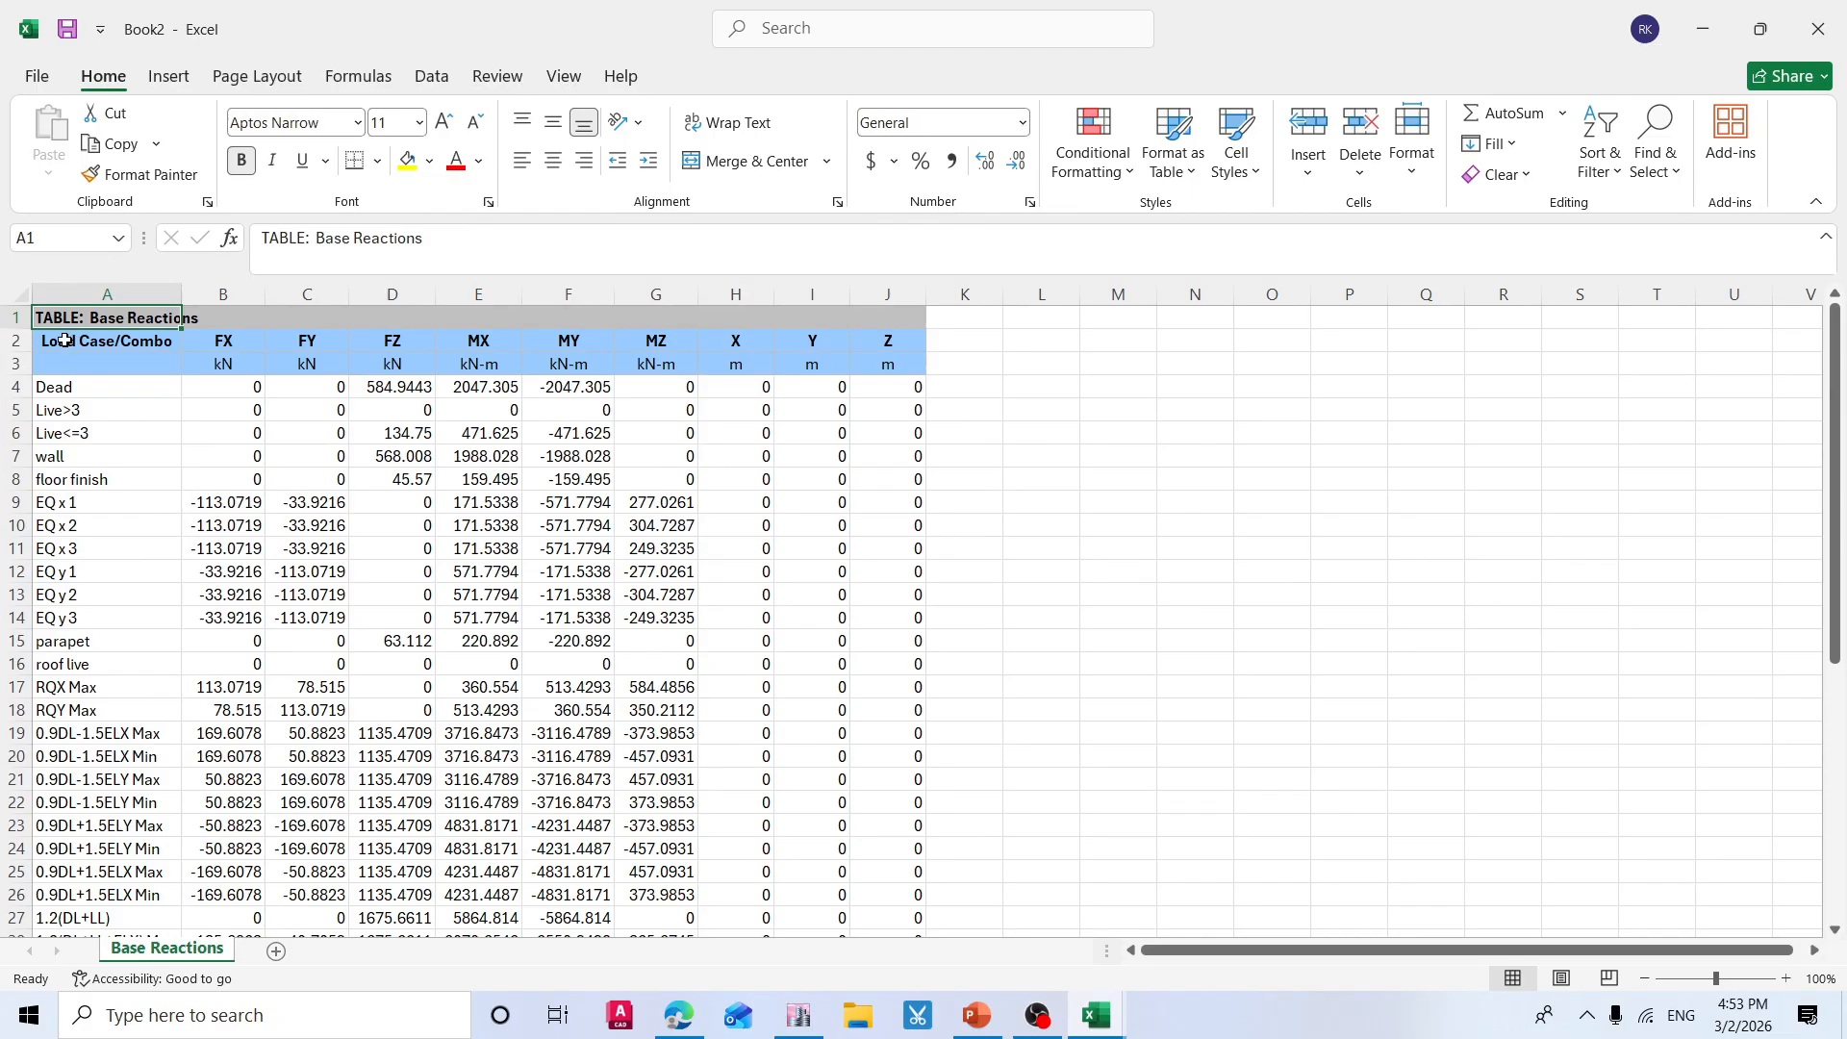
# Add filters to the header rows of the exported Base Reactions table, columns A to J.
pyautogui.moveTo(64, 337); pyautogui.dragTo(883, 372)
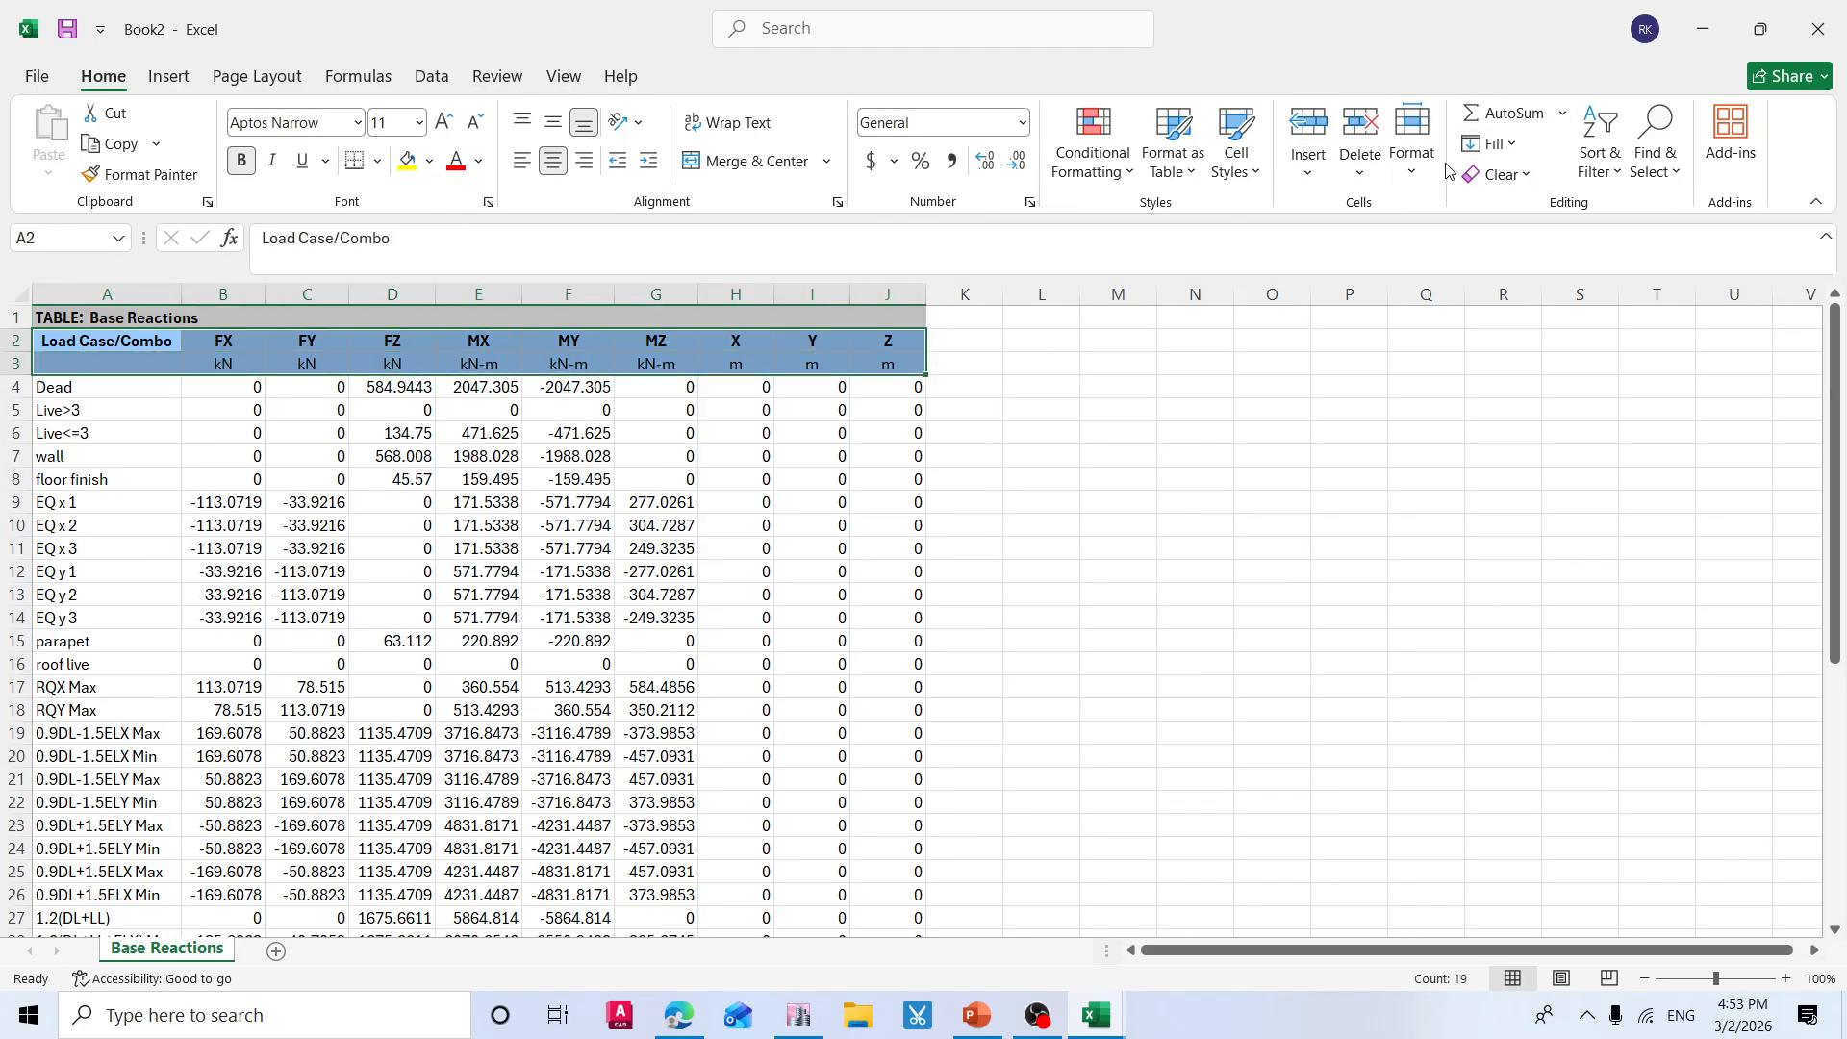
pyautogui.click(1600, 154)
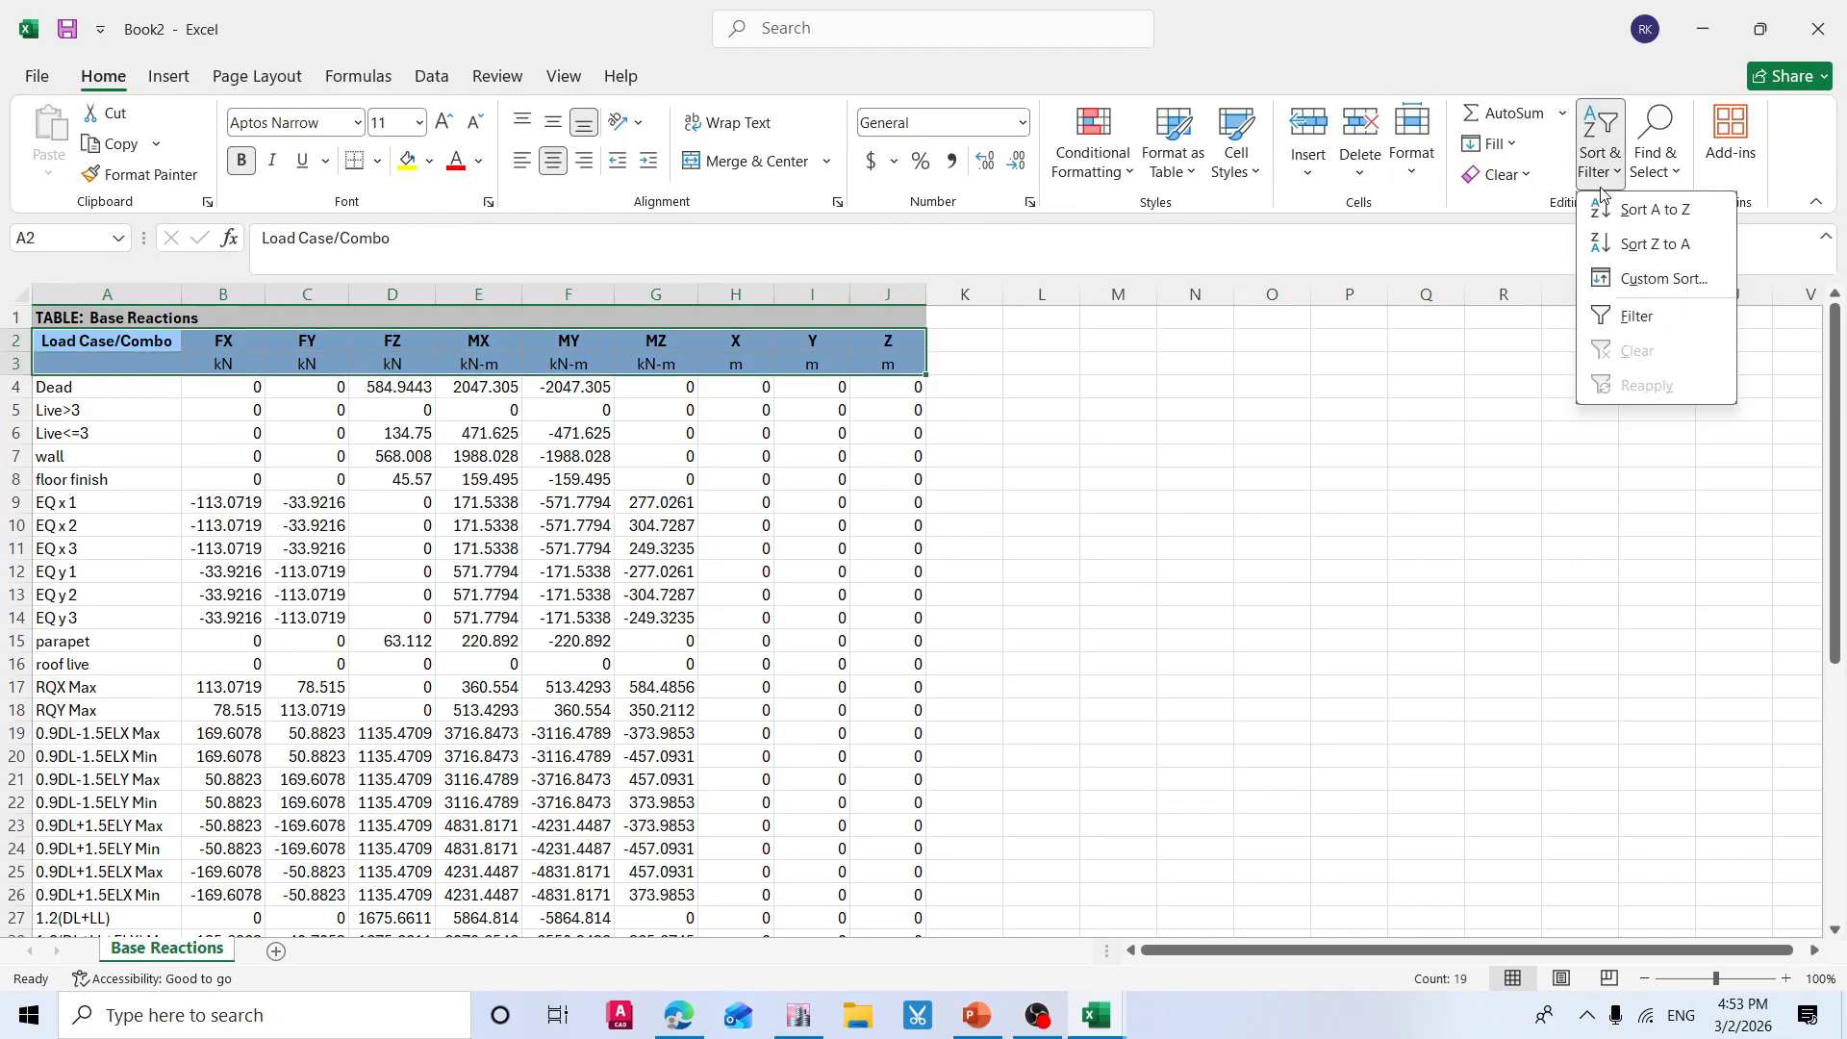
pyautogui.click(1636, 316)
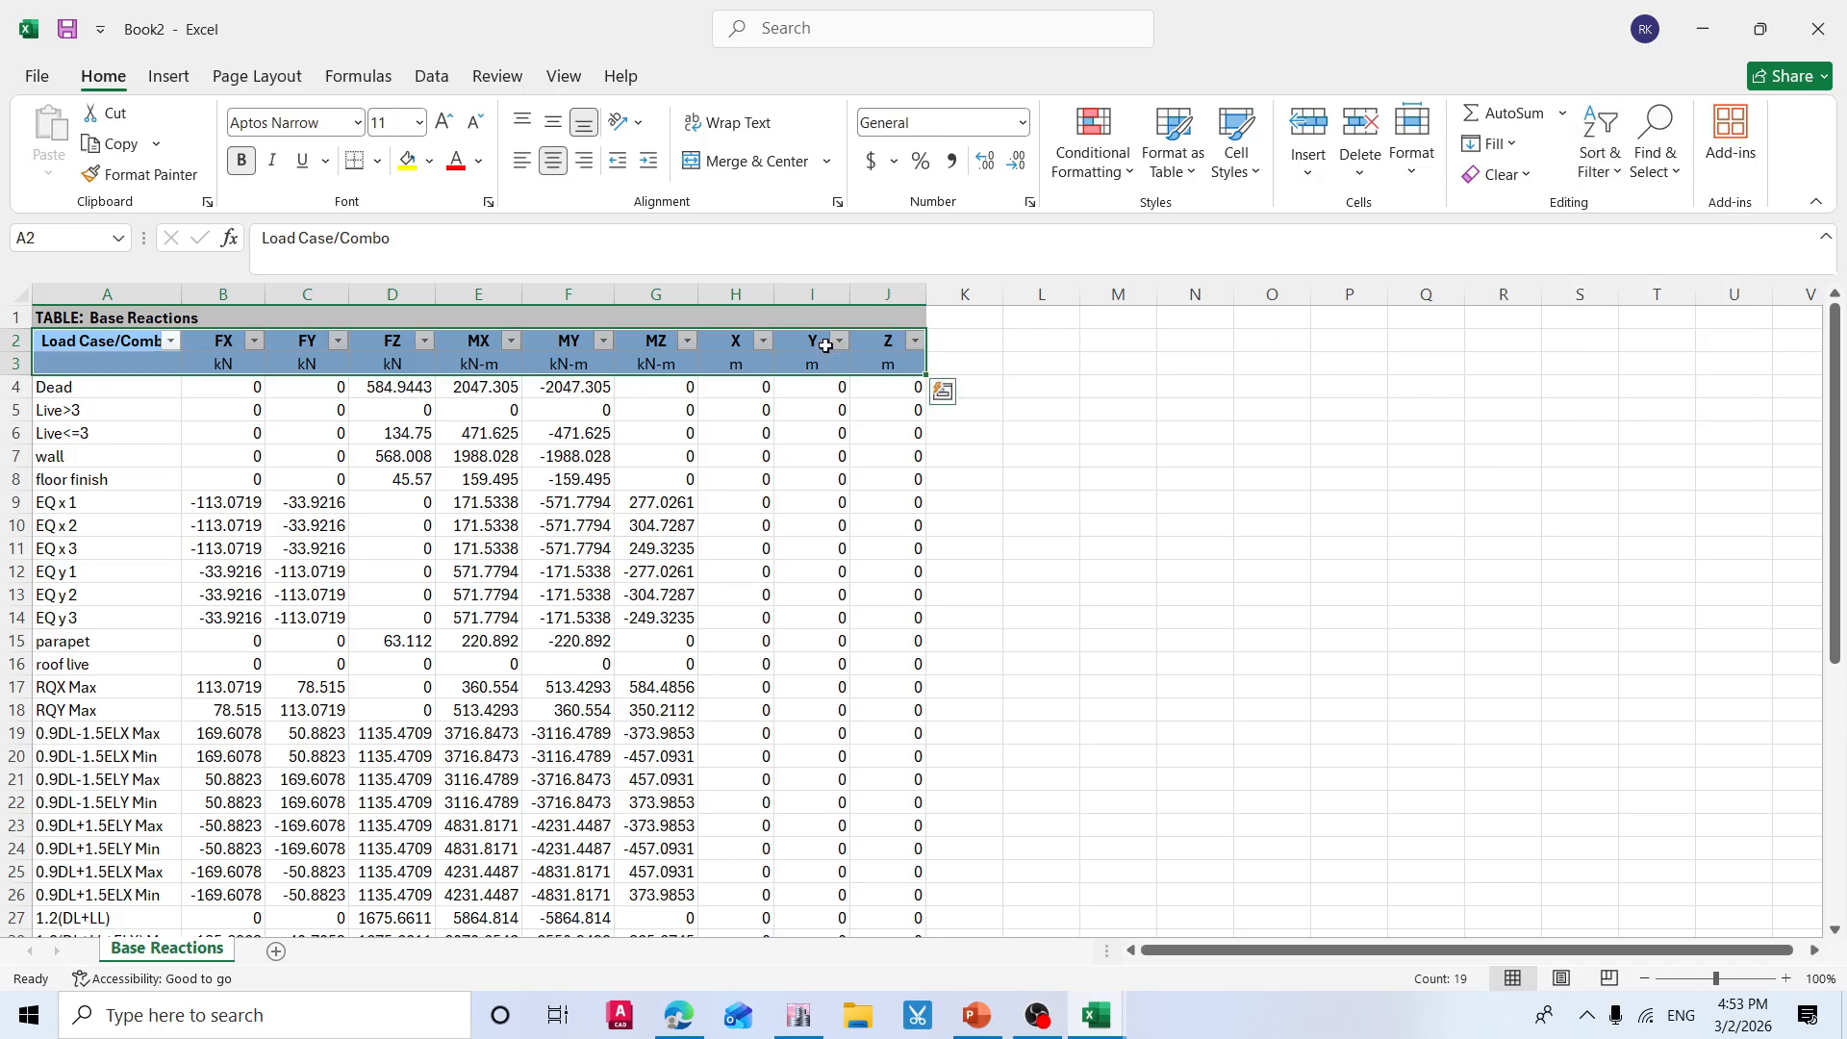
# Filter the Load Case/Combo column to show only EQ x 1 to 3, EQ y 1 to 3, RQX Max and RQY Max.
pyautogui.click(171, 341)
pyautogui.click(83, 651)
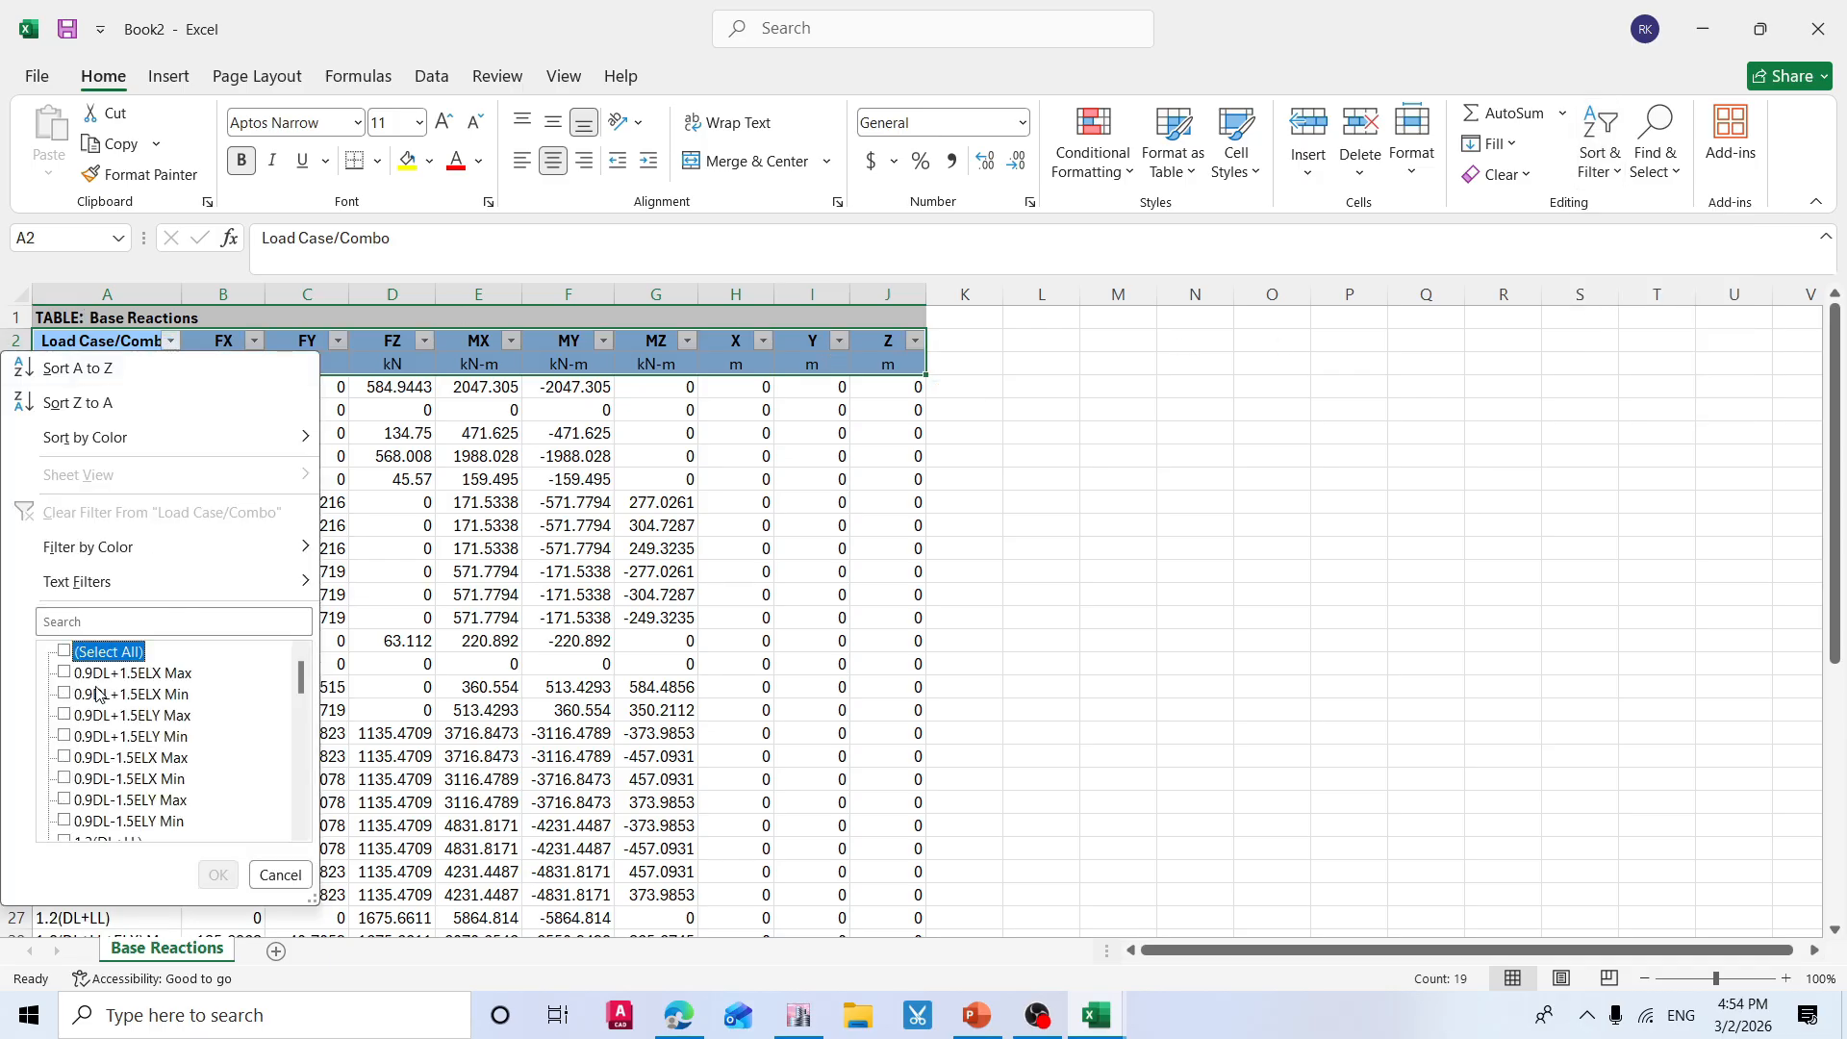
pyautogui.scroll(-6, 96, 685)
pyautogui.scroll(-2, 95, 685)
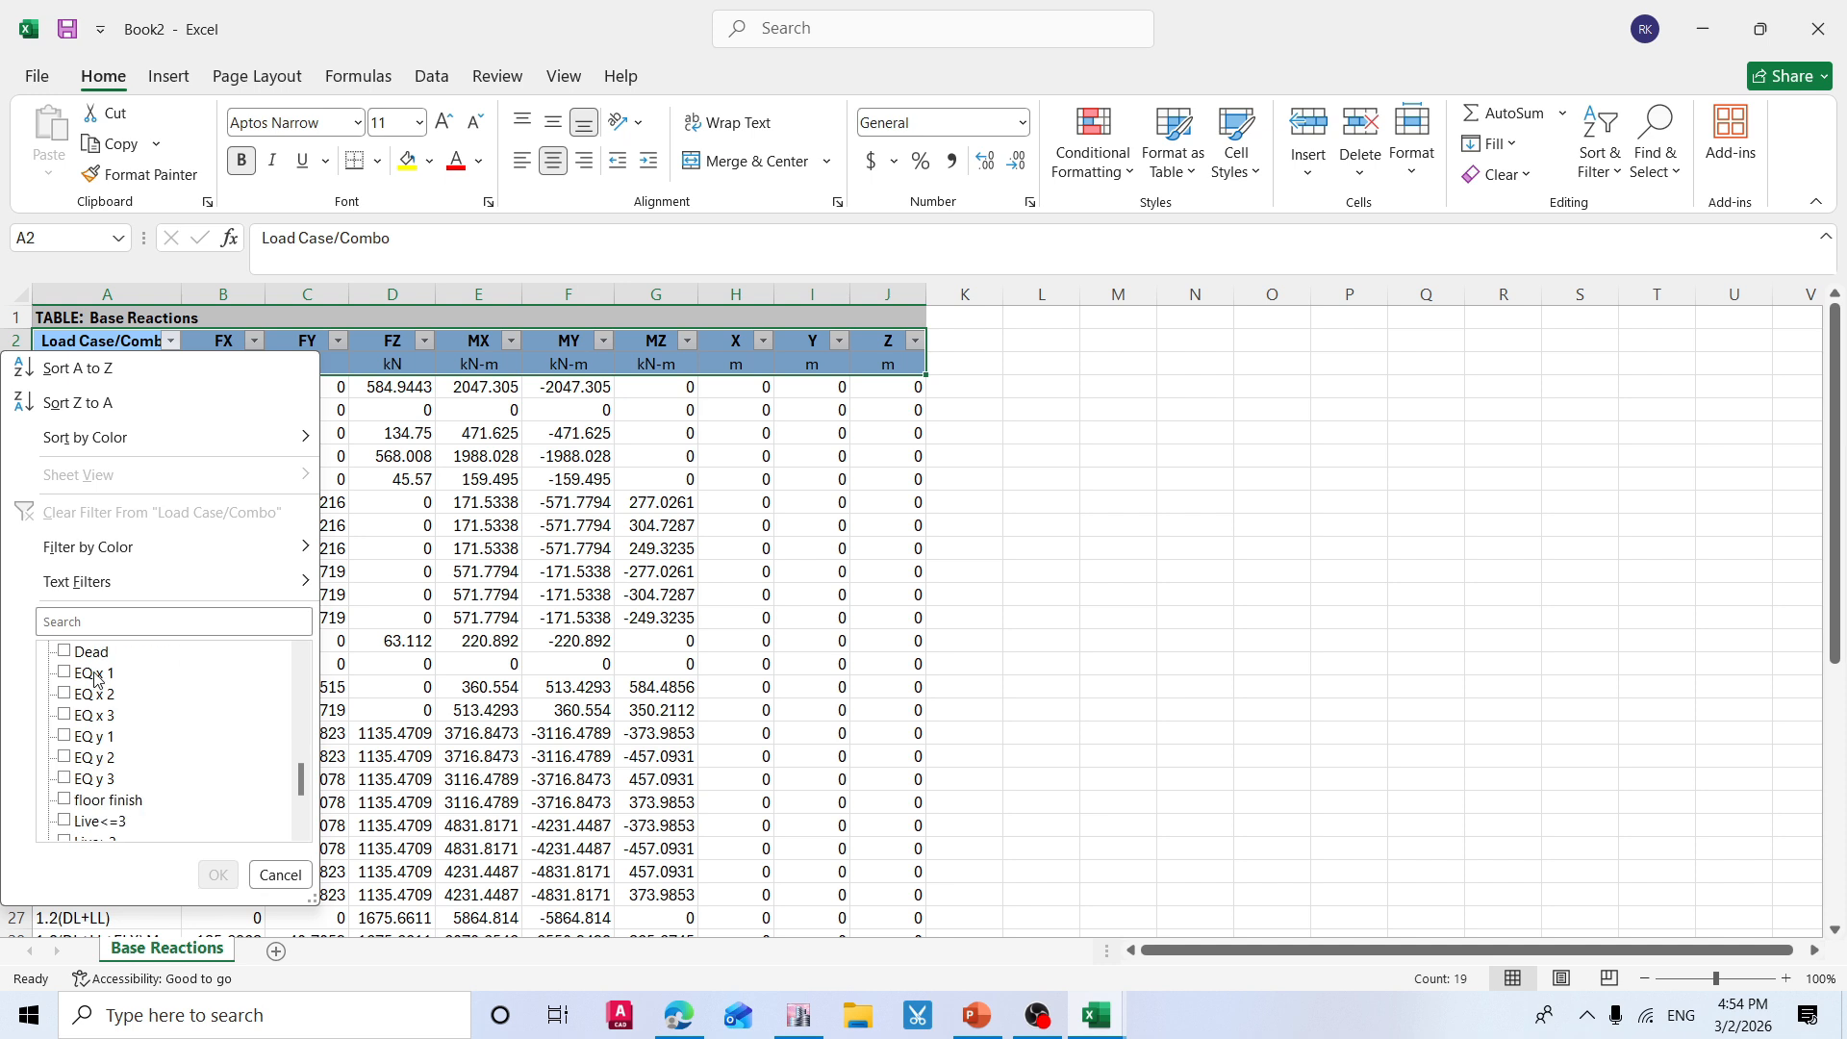
pyautogui.click(65, 673)
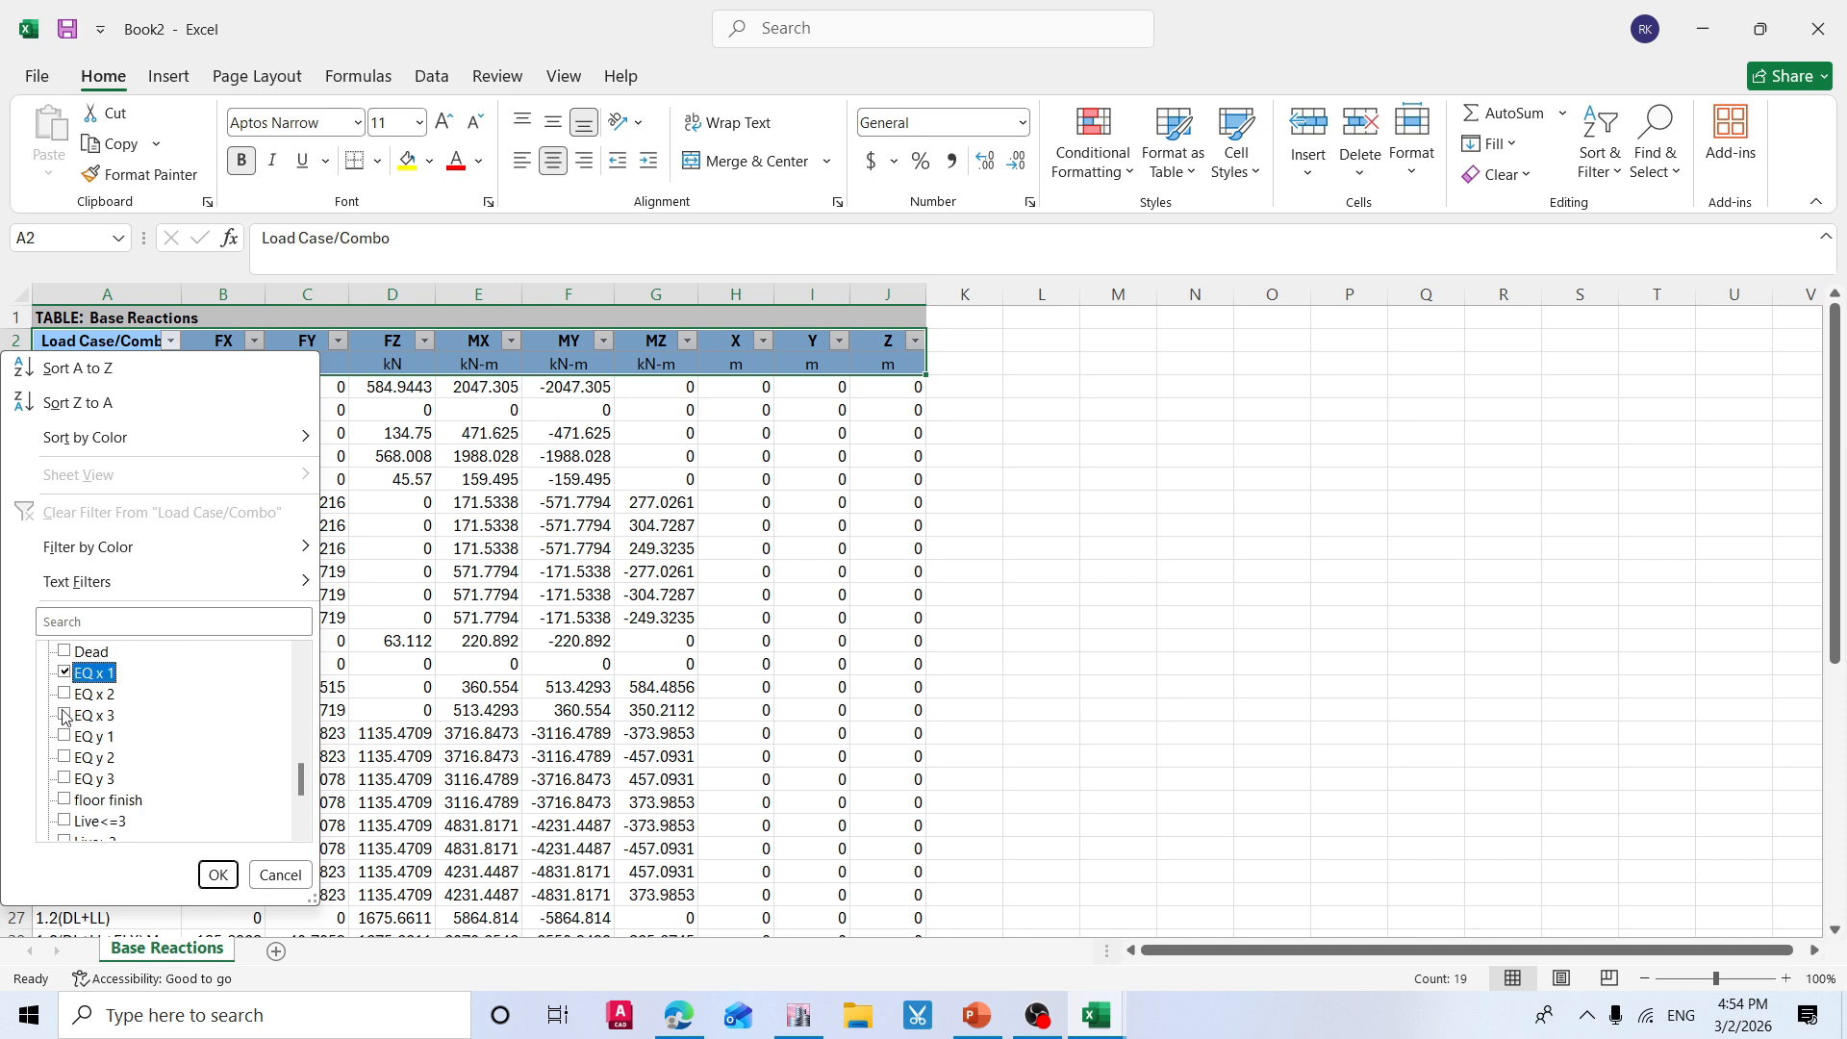
pyautogui.click(64, 715)
pyautogui.click(65, 694)
pyautogui.click(73, 737)
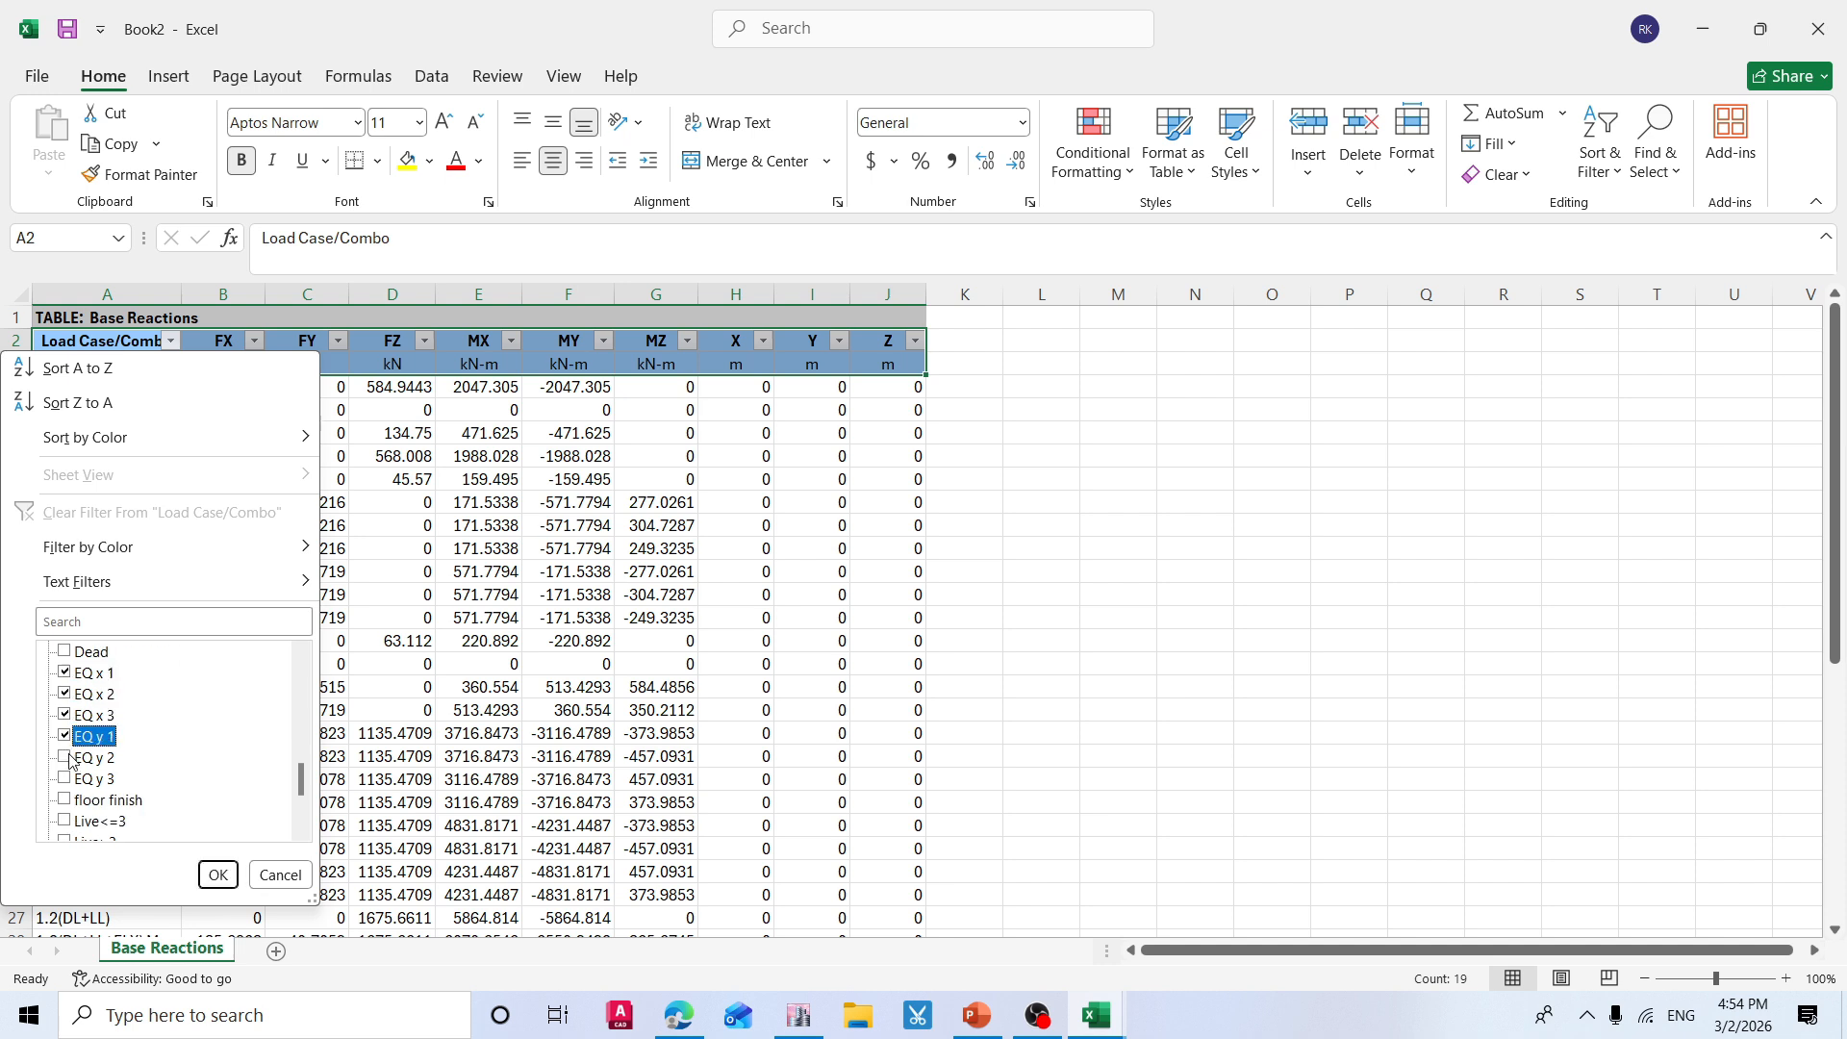
pyautogui.click(77, 759)
pyautogui.click(77, 781)
pyautogui.scroll(-3, 96, 750)
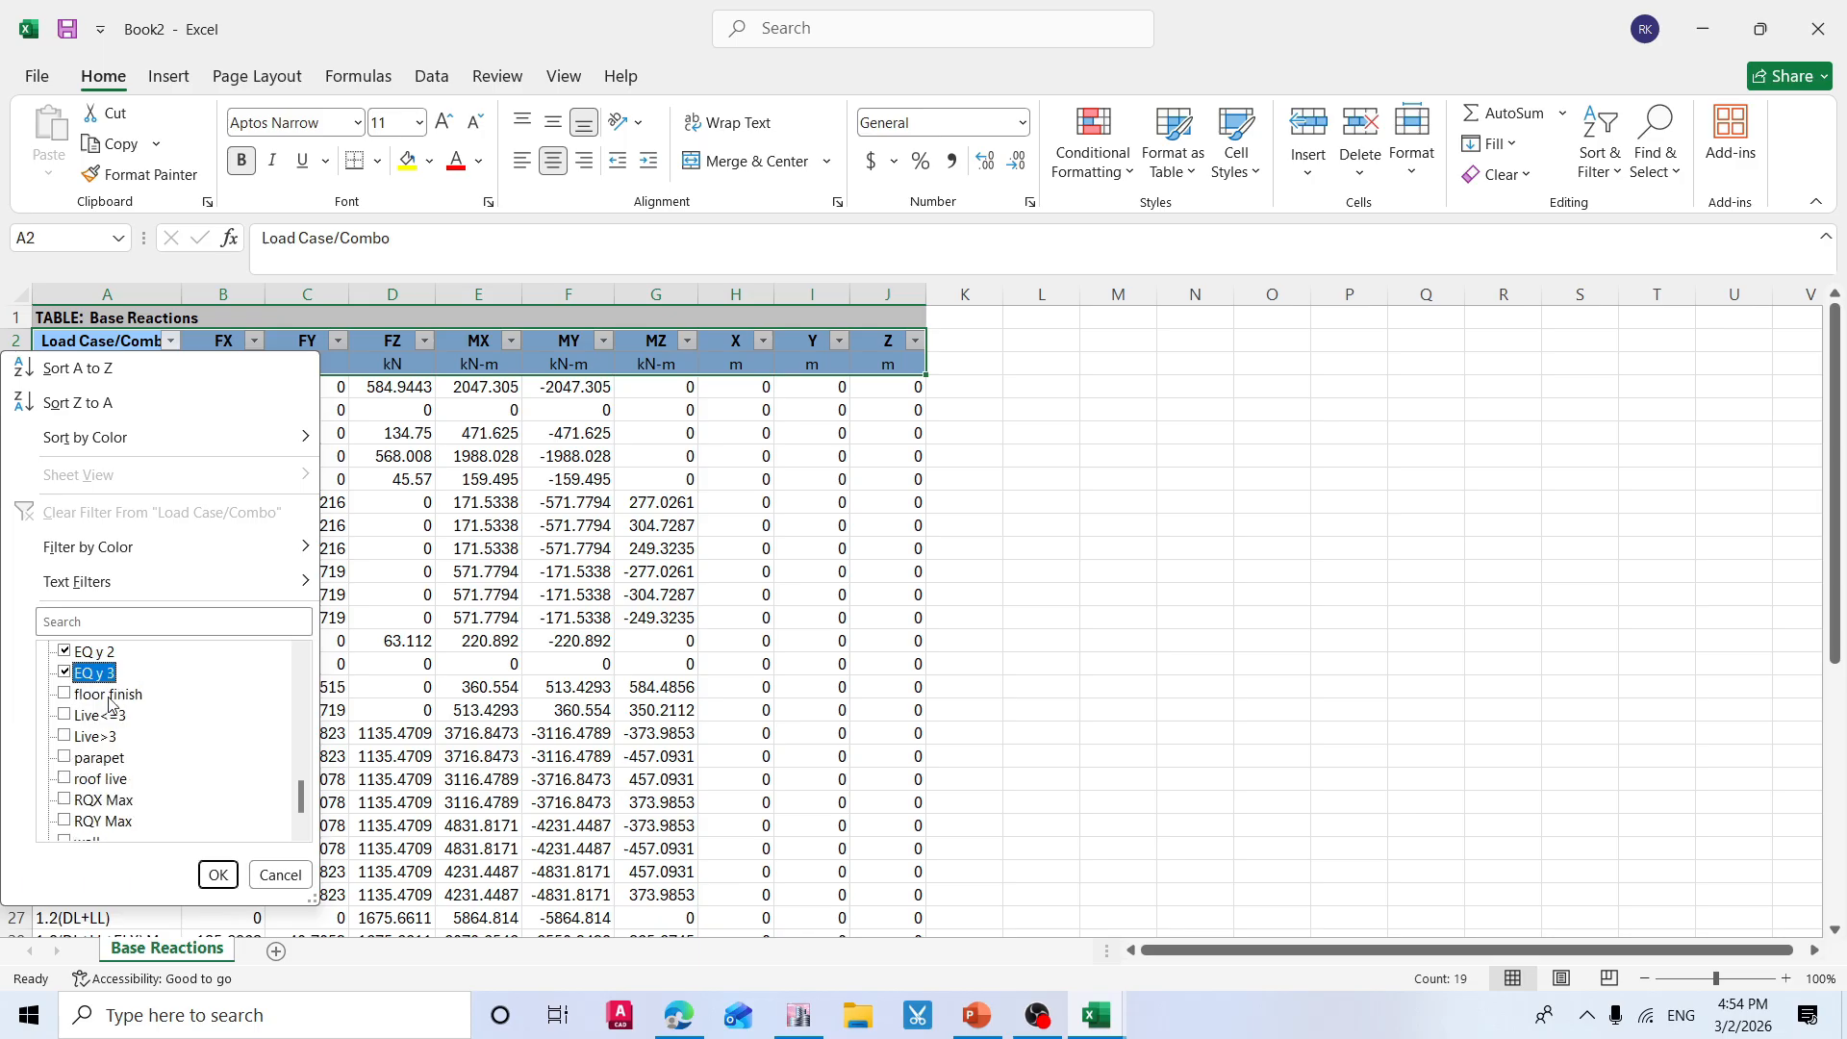
pyautogui.click(81, 762)
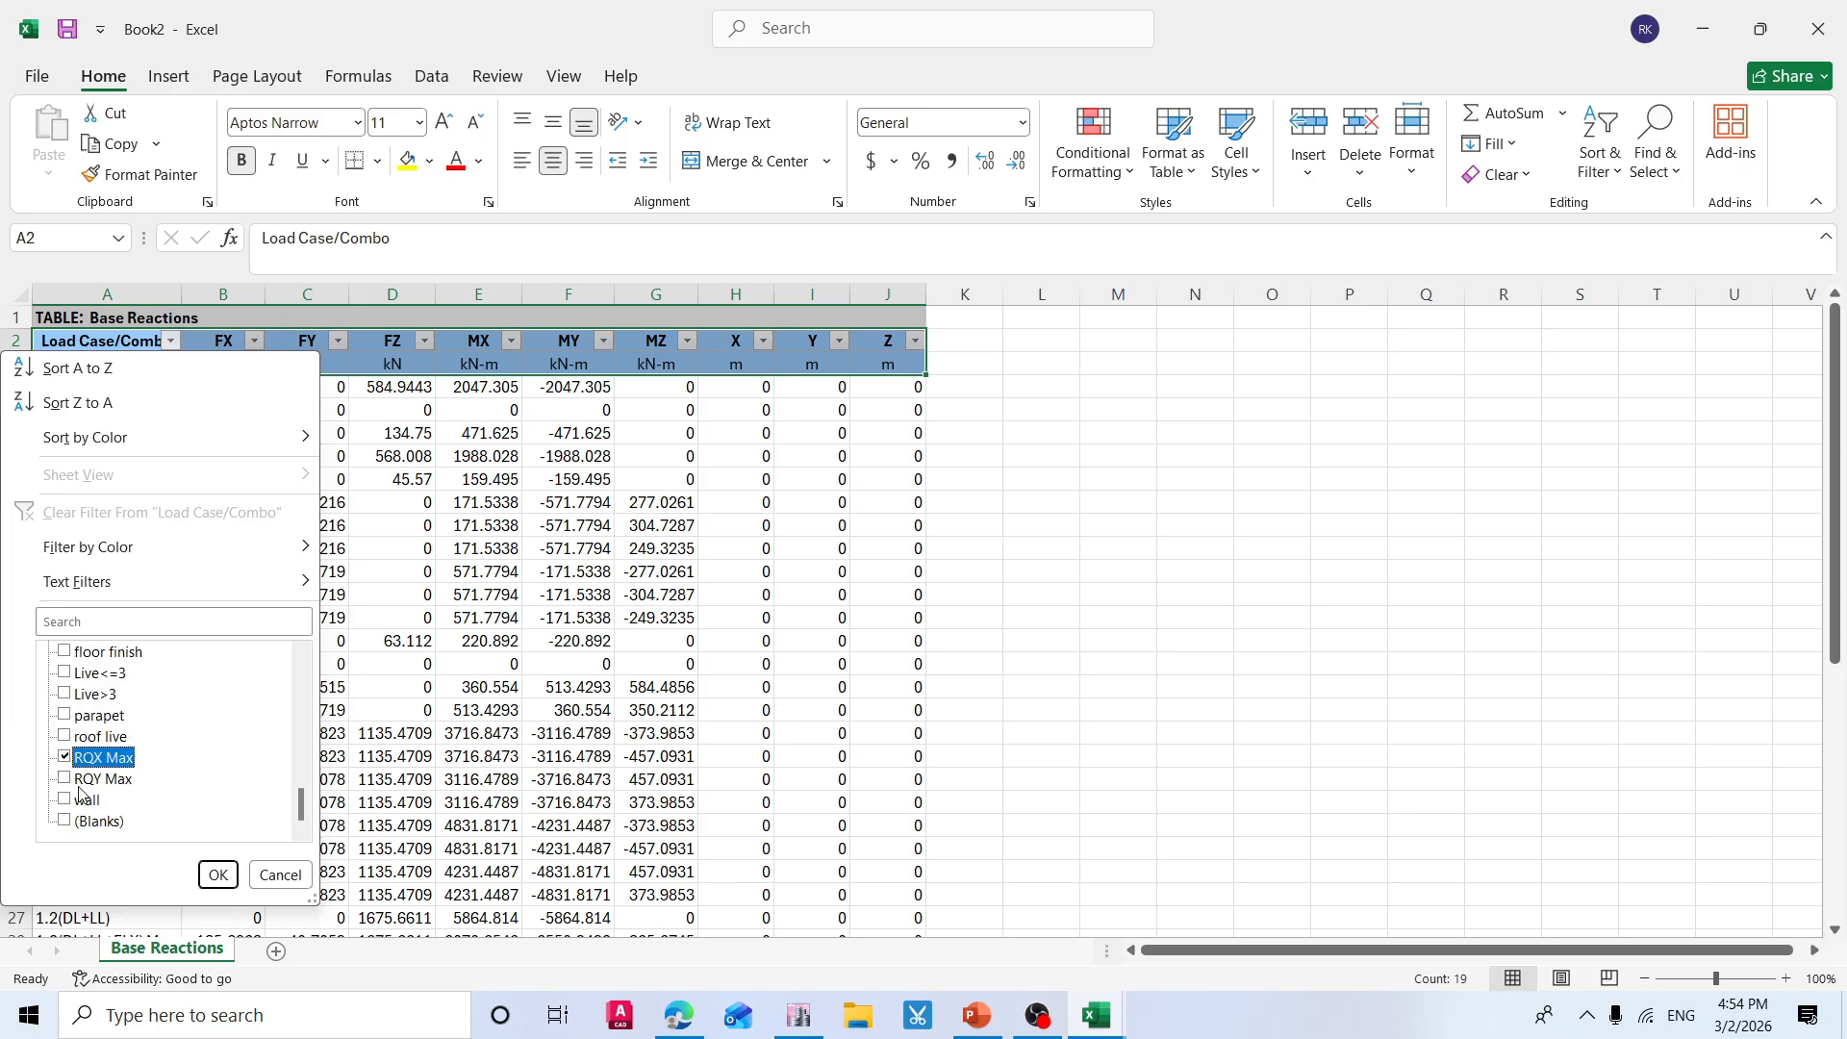
pyautogui.click(81, 782)
pyautogui.click(217, 876)
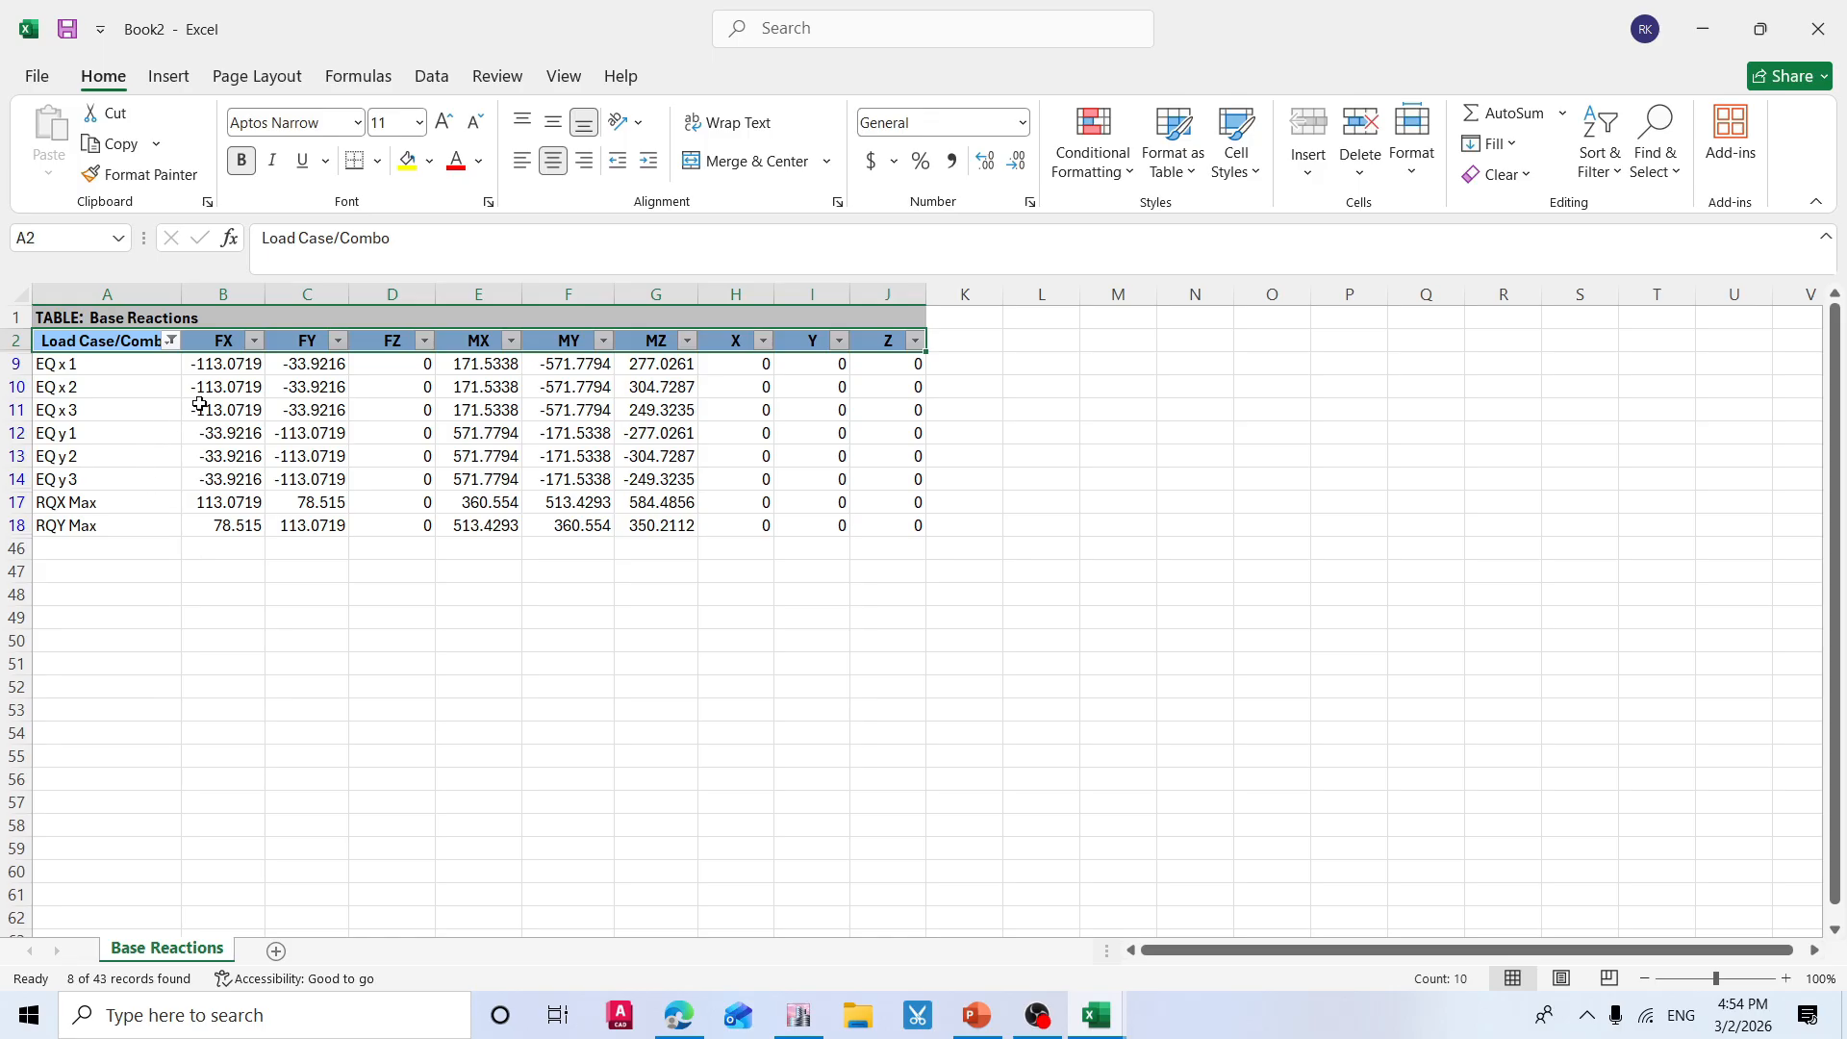
# Compare the FX base reaction of EQ x 1 with that of RQX Max in the filtered table.
pyautogui.click(218, 367)
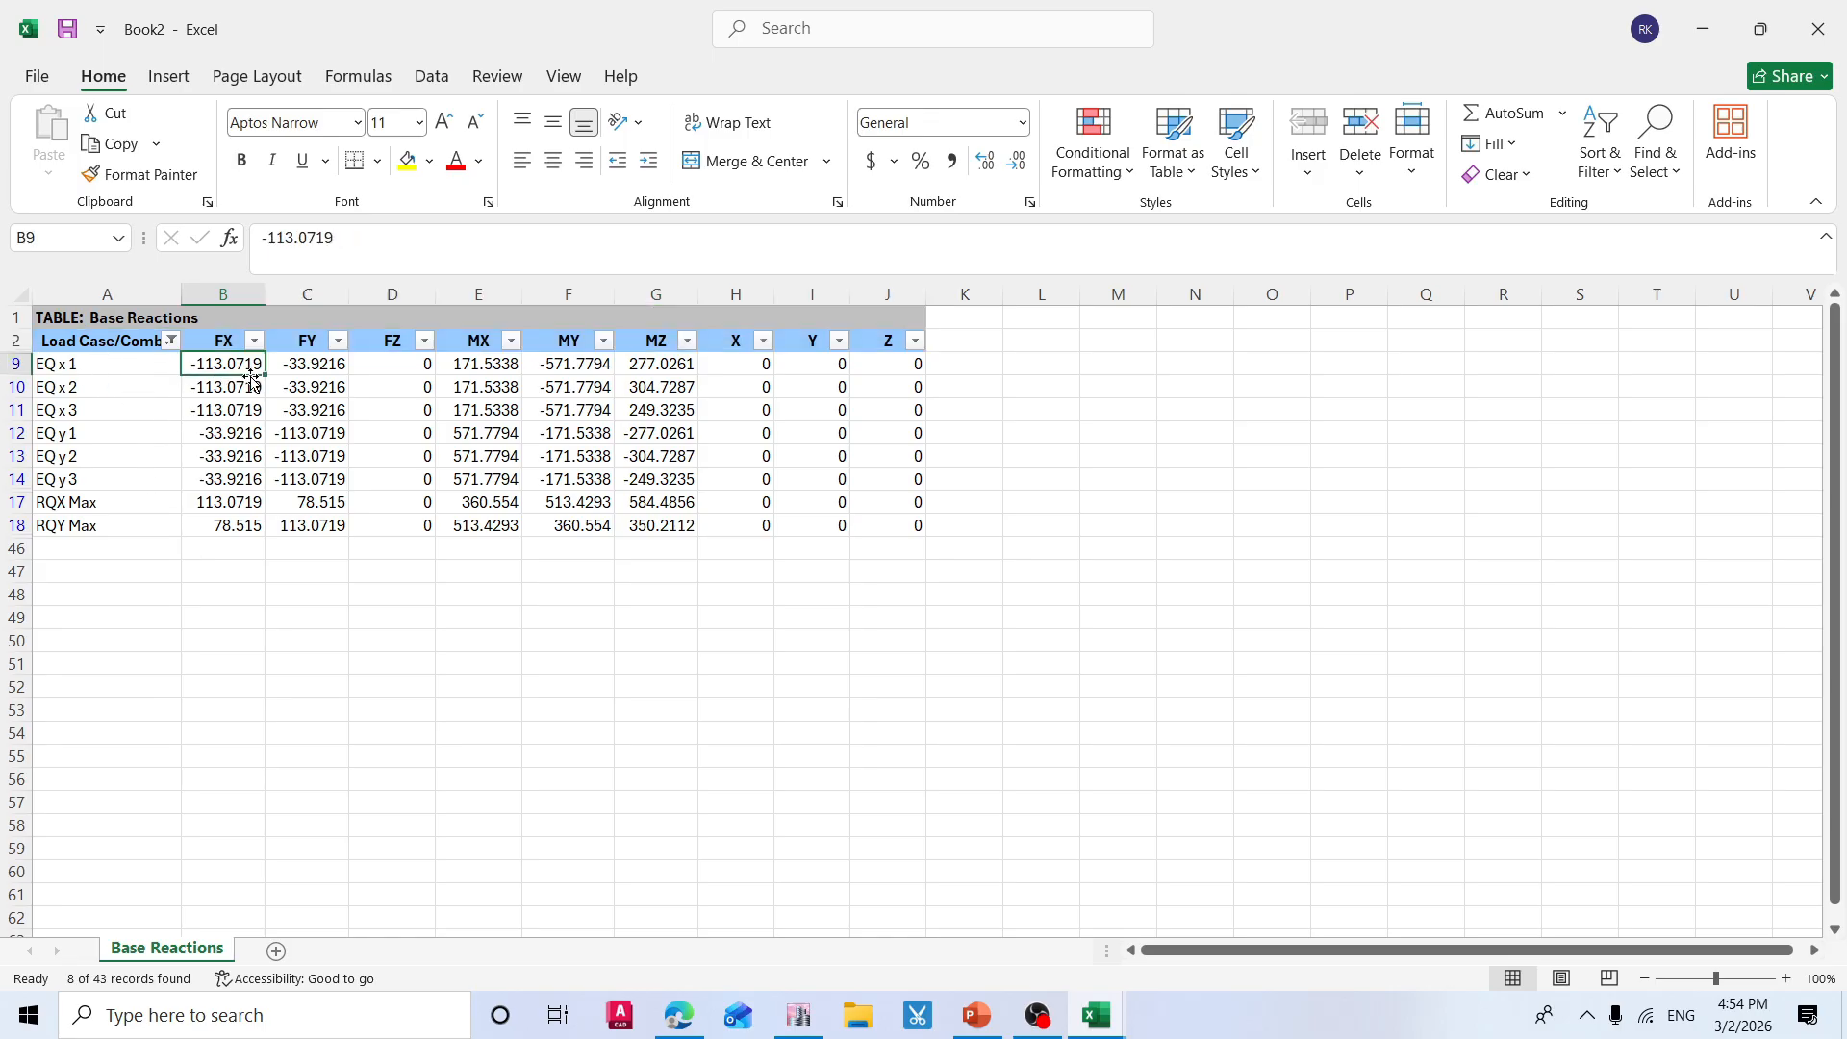
pyautogui.click(244, 510)
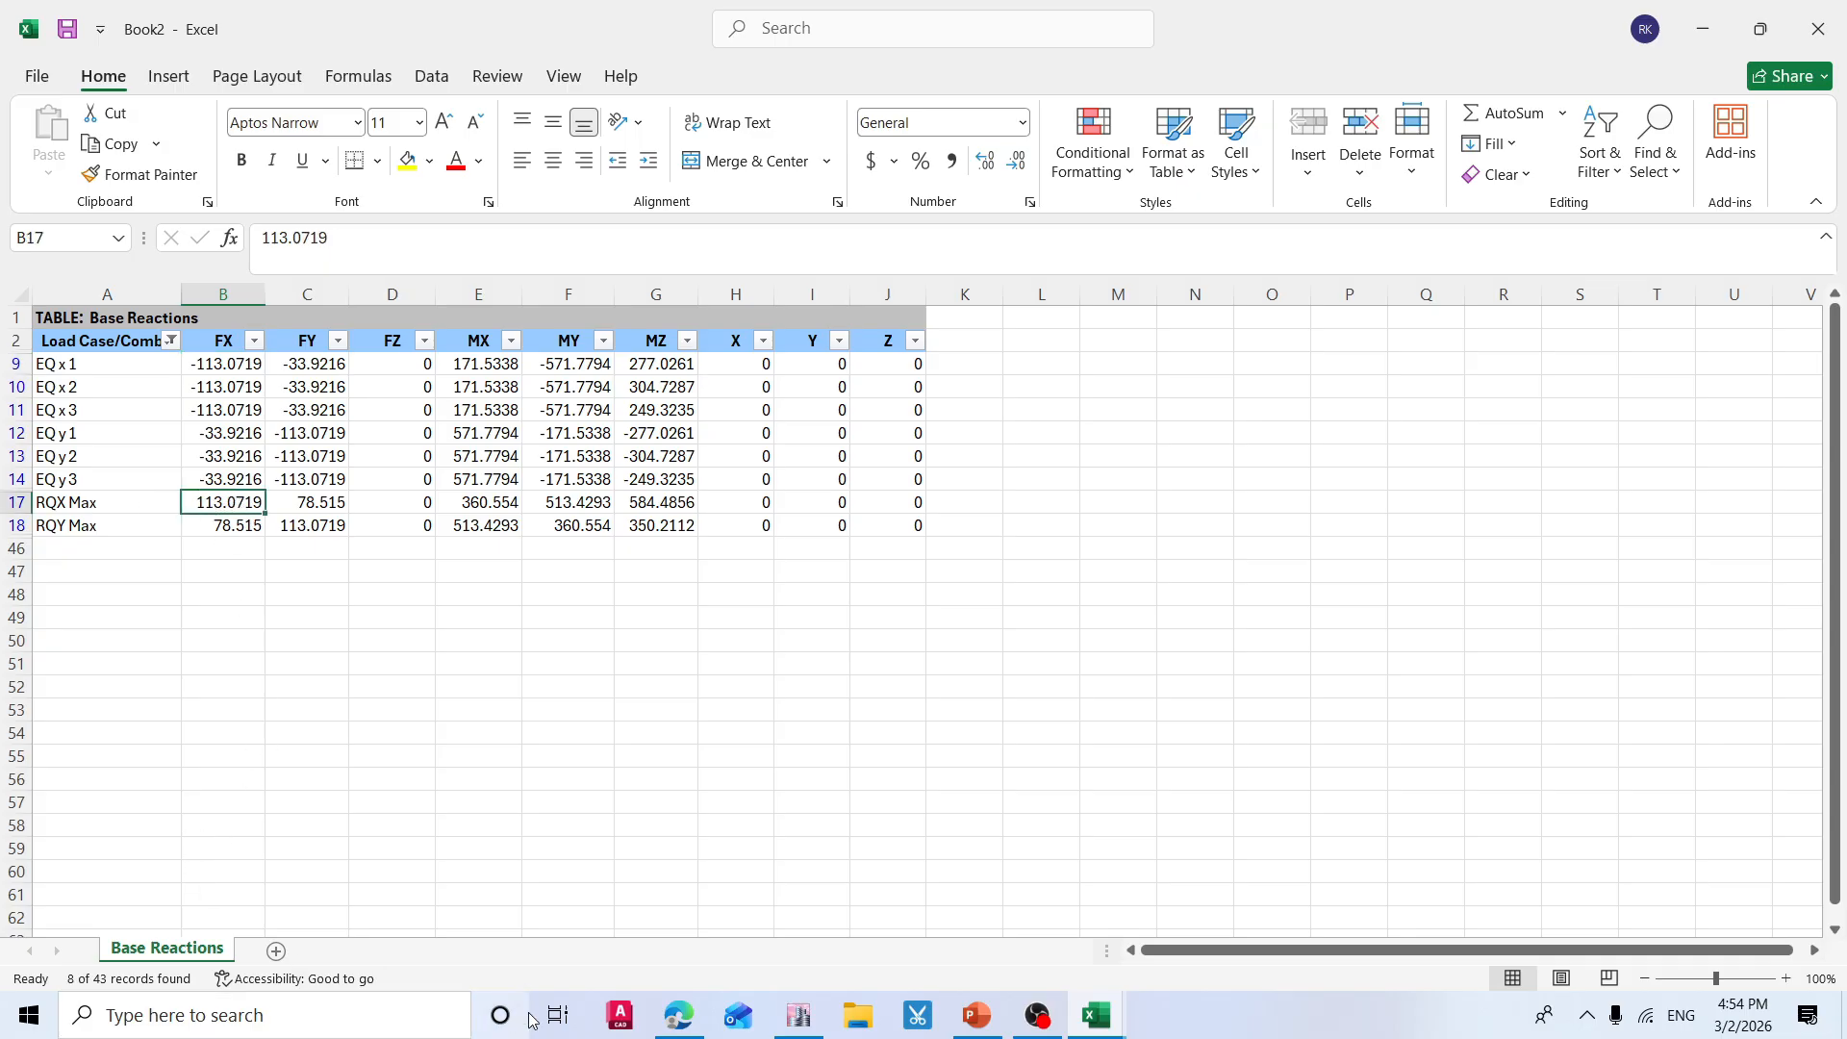
# Review clause 7.7.3 on base shear in the 1893(Part 1)2016 PDF, and switch to the mid term defense presentation in PowerPoint.
pyautogui.click(680, 1015)
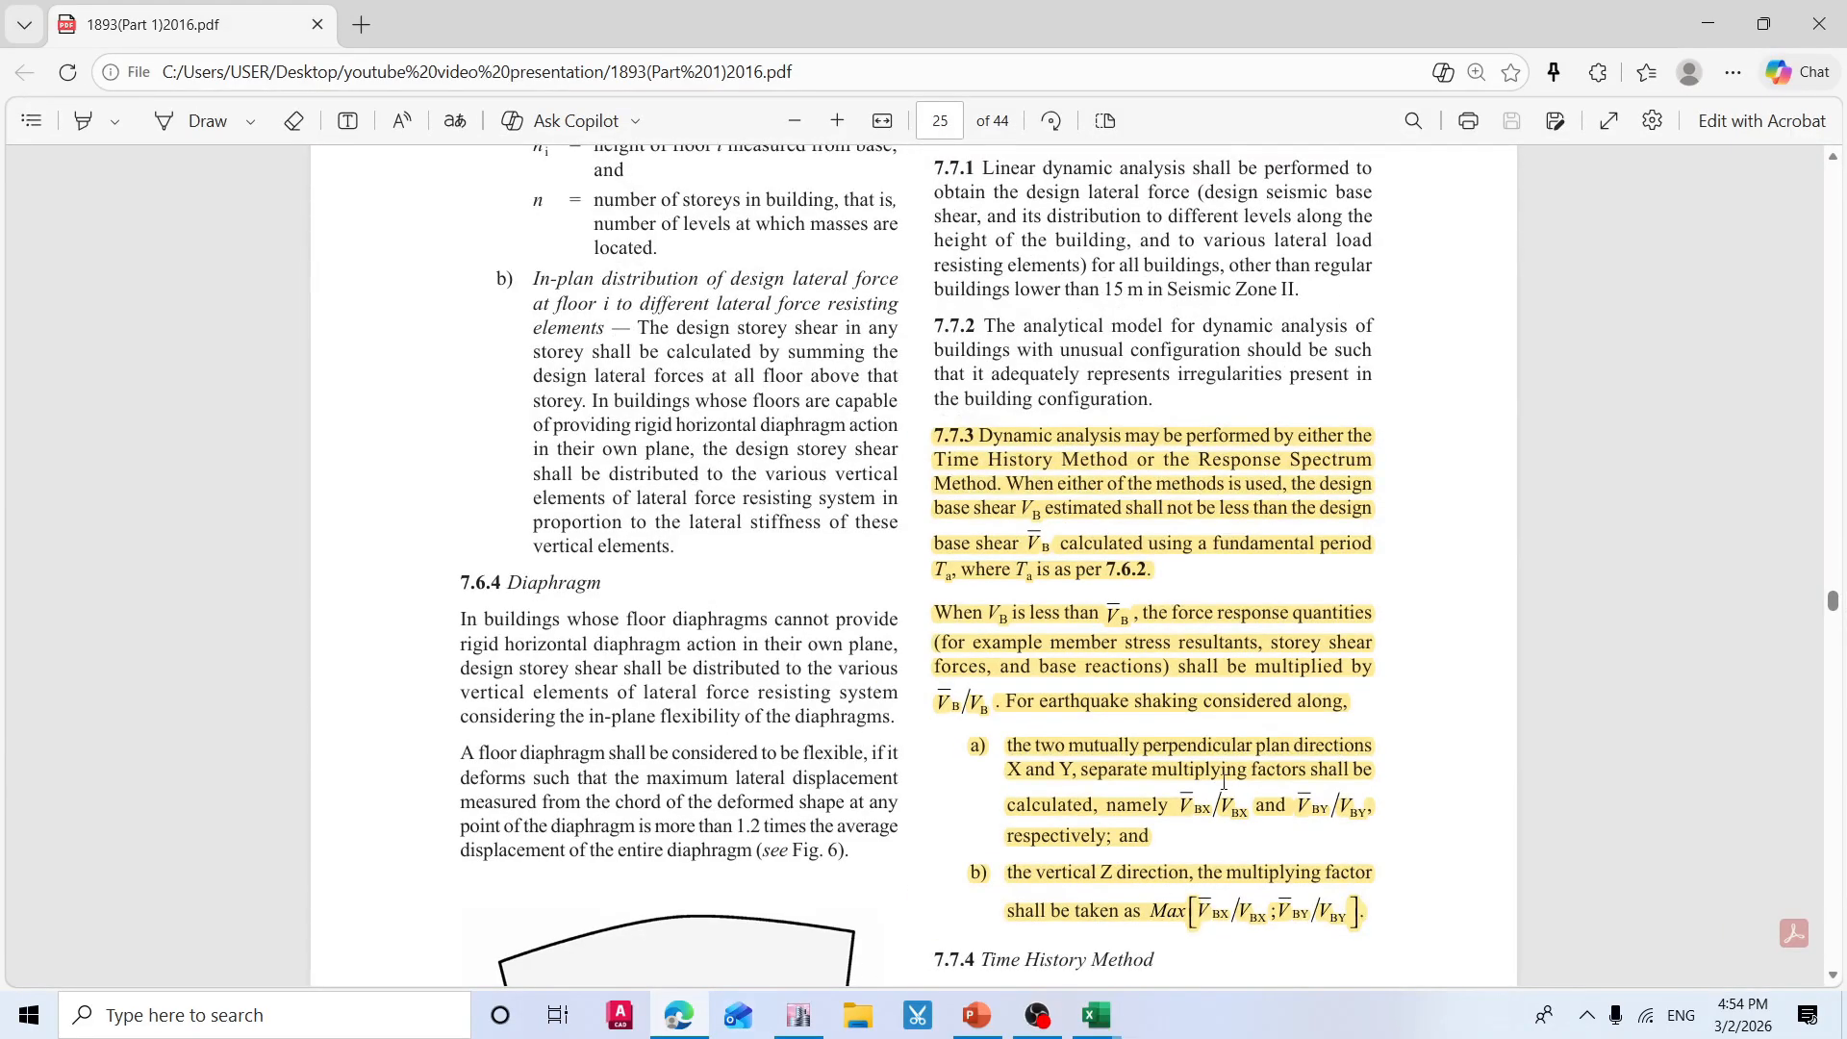
pyautogui.scroll(-3, 1224, 779)
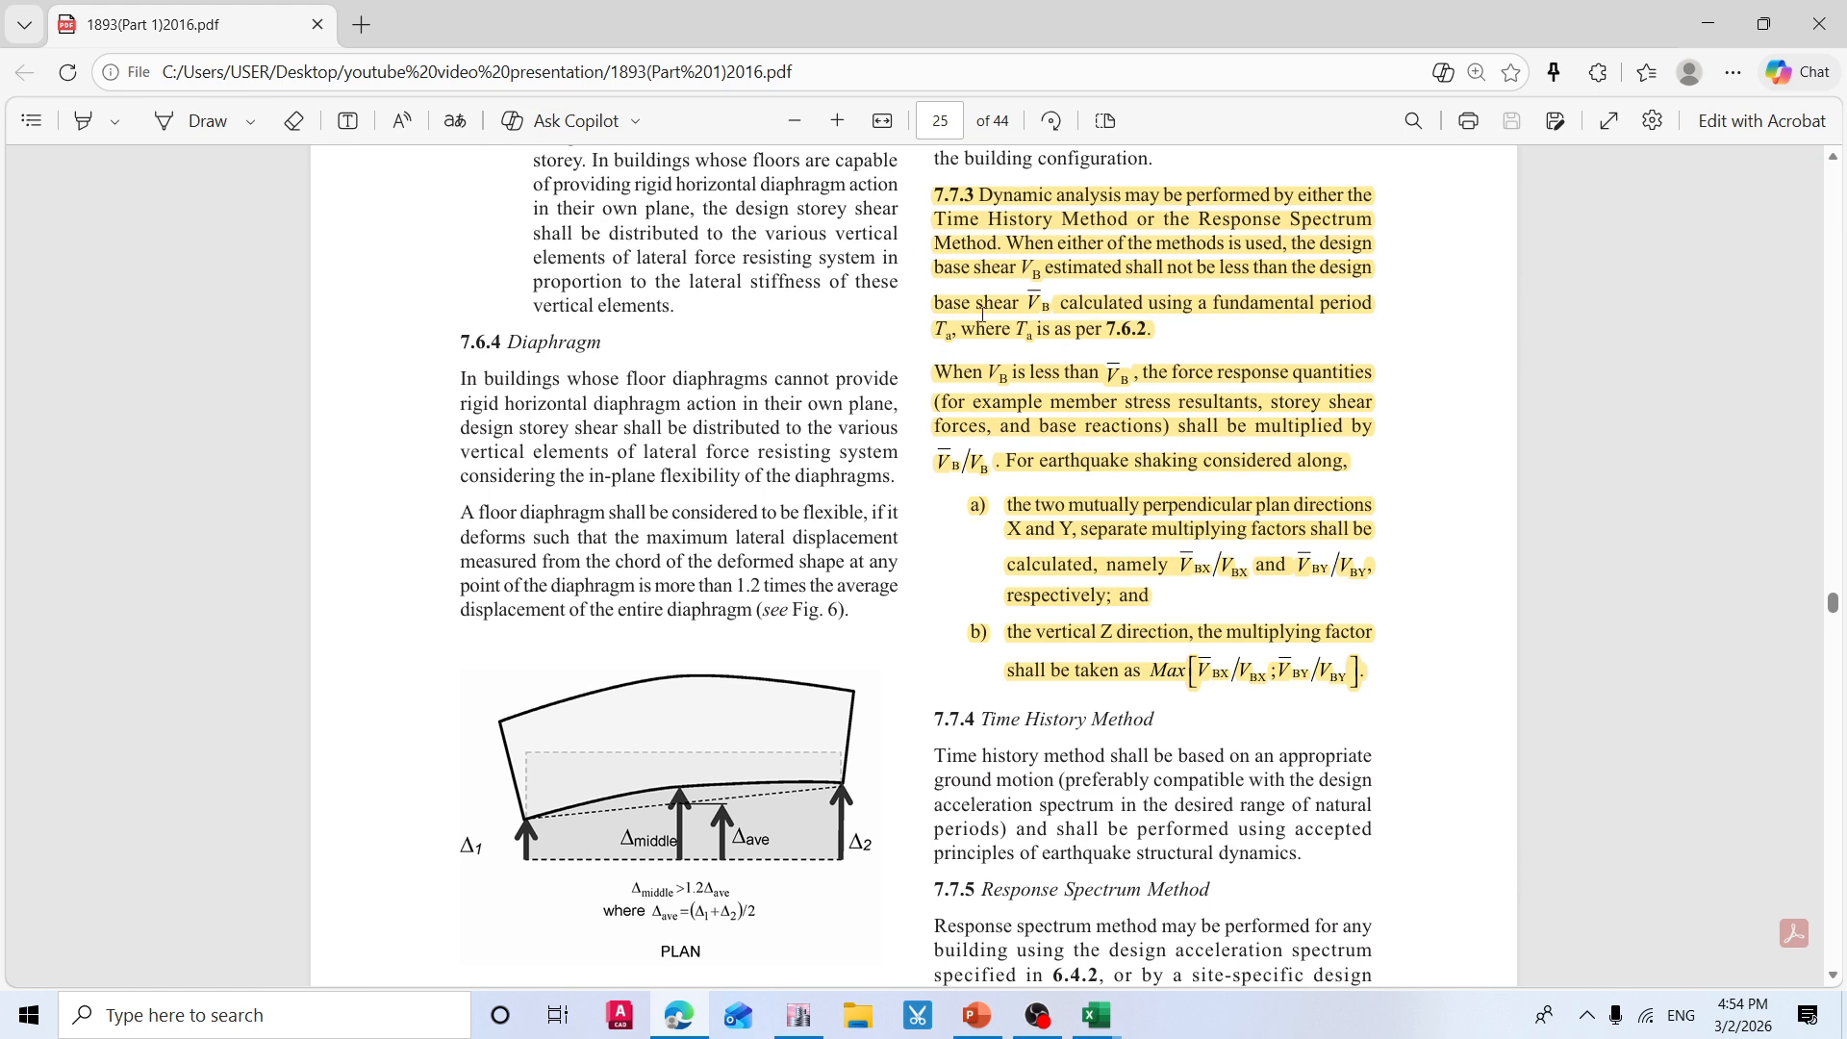
pyautogui.moveTo(967, 1030)
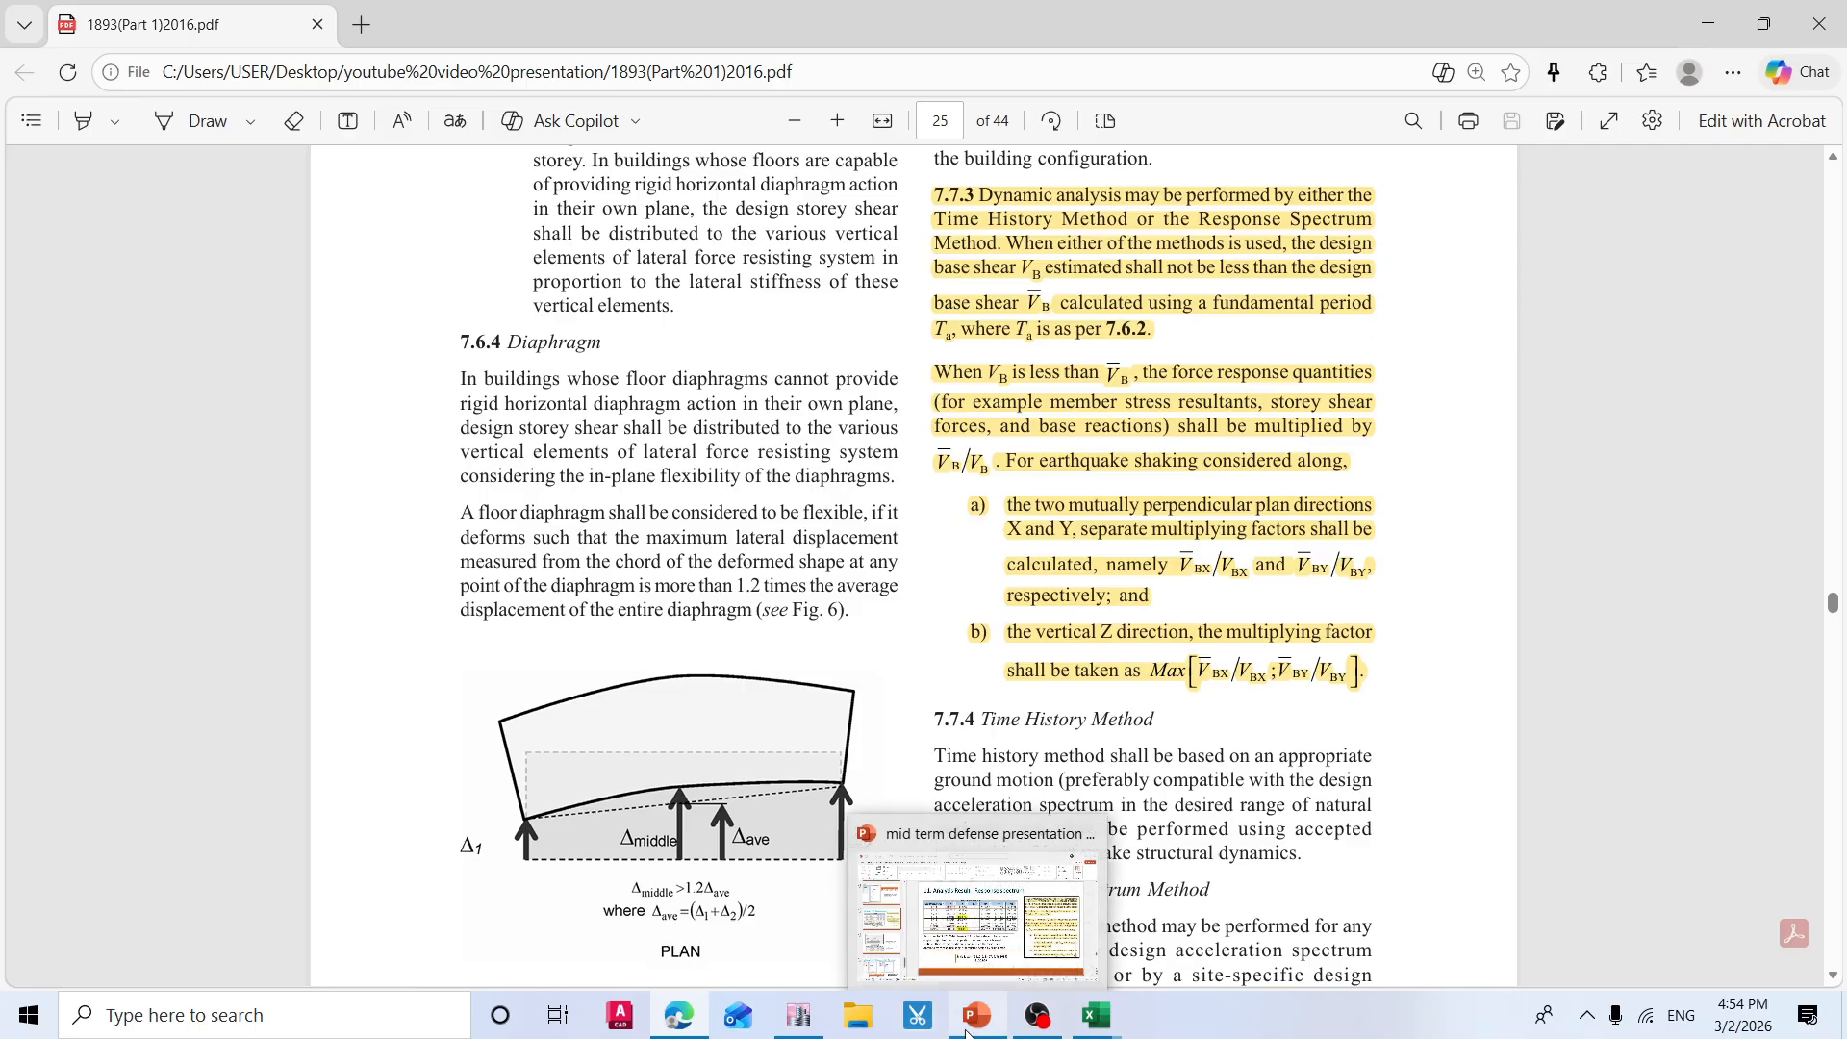
pyautogui.click(971, 1030)
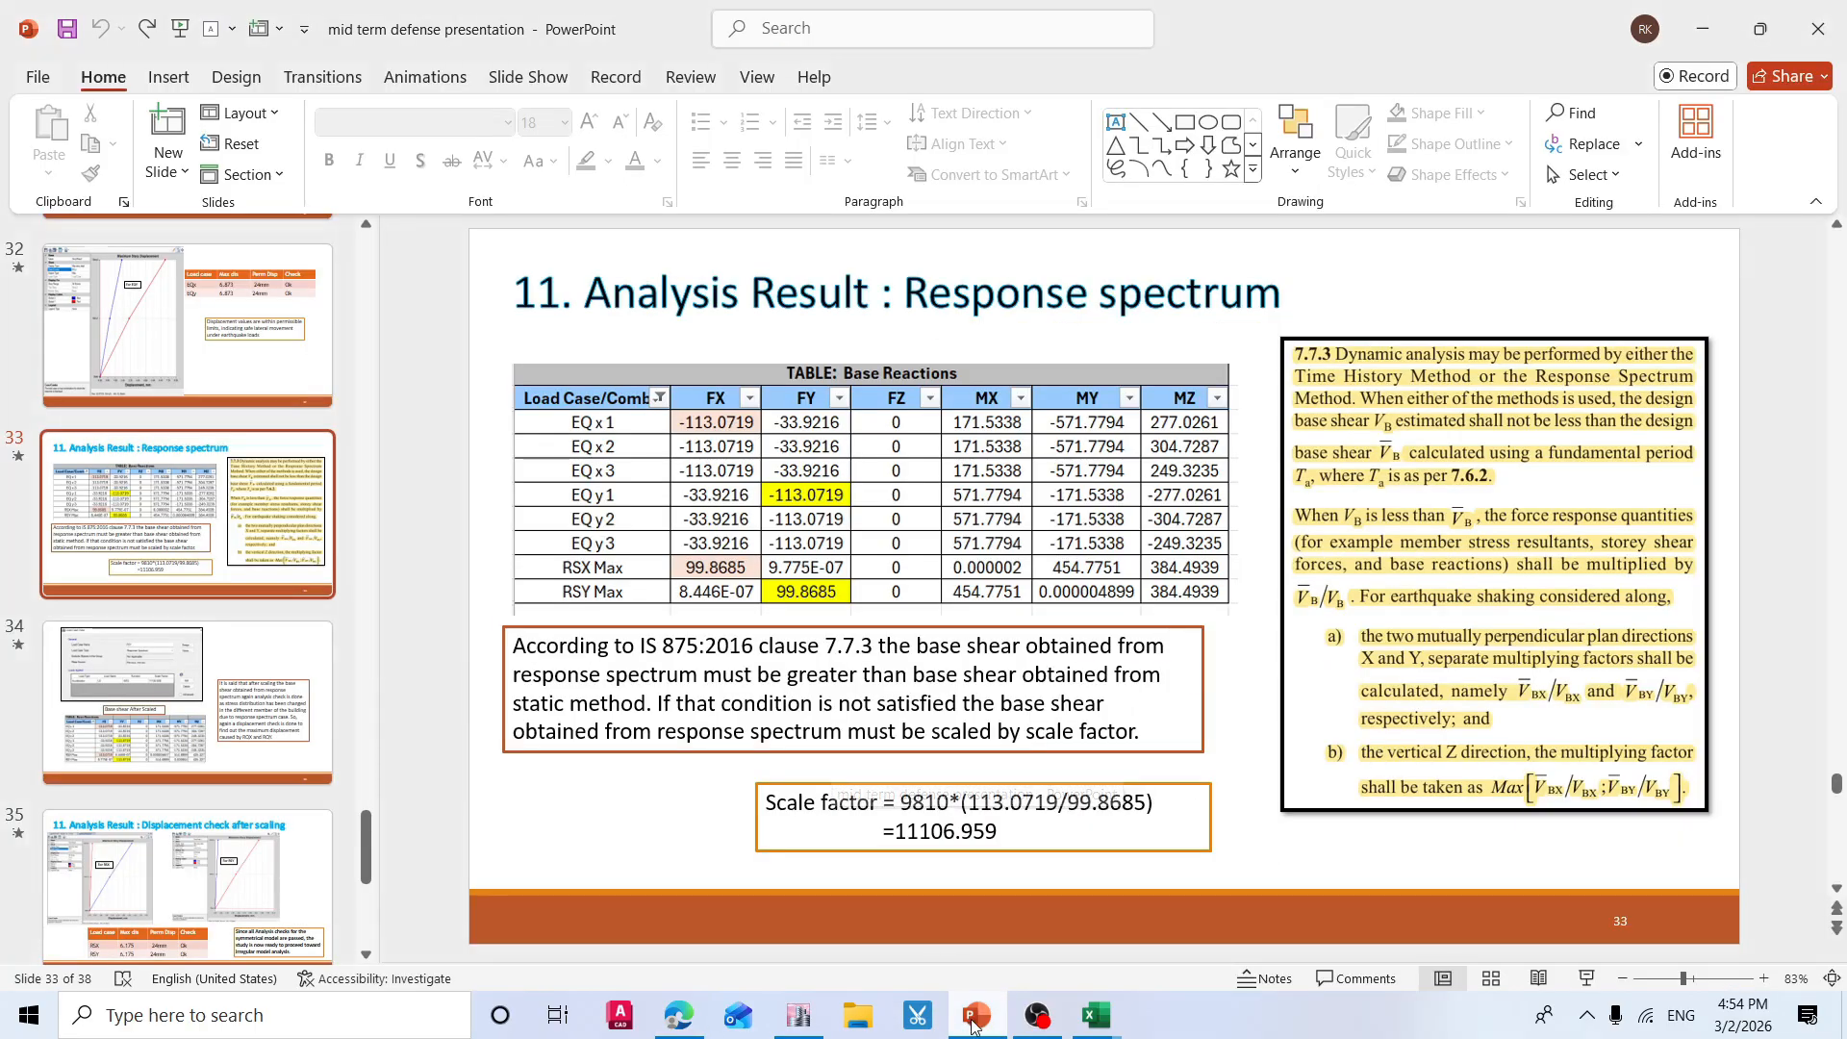